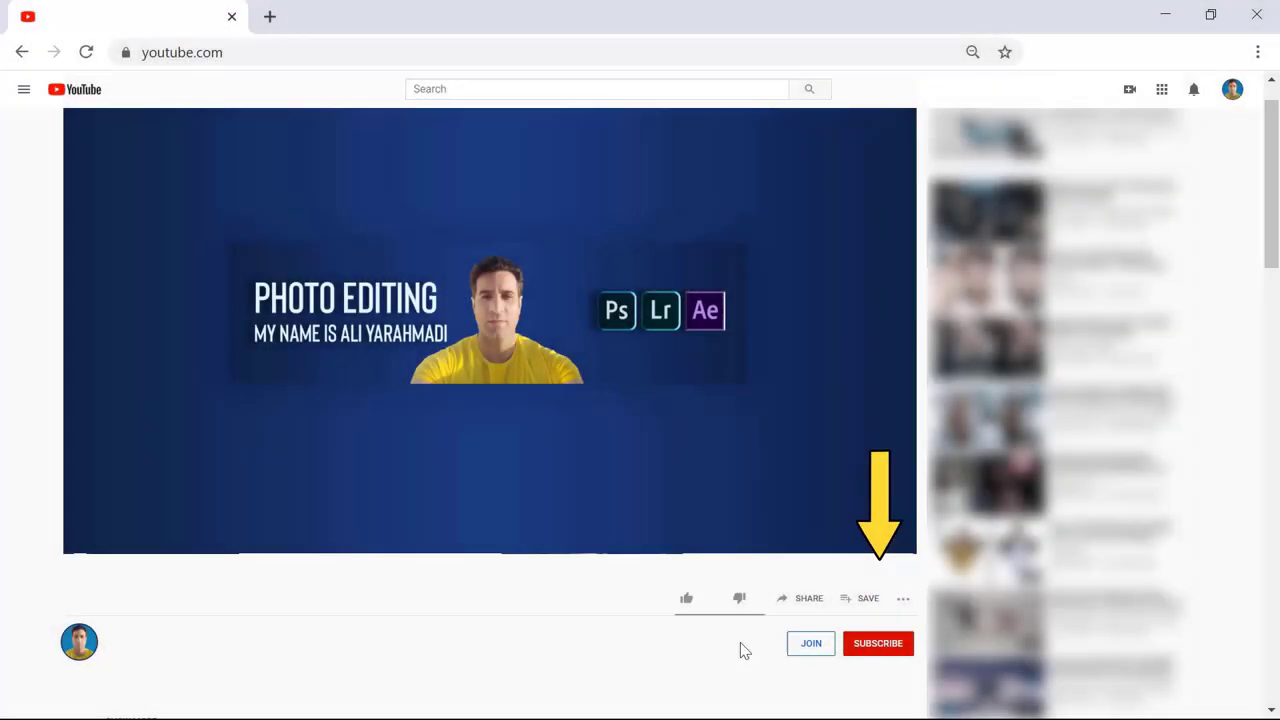
Subscribe to the photo editing channel and set its bell notifications to All
{"action": "left_click", "coordinate": [877, 645]}
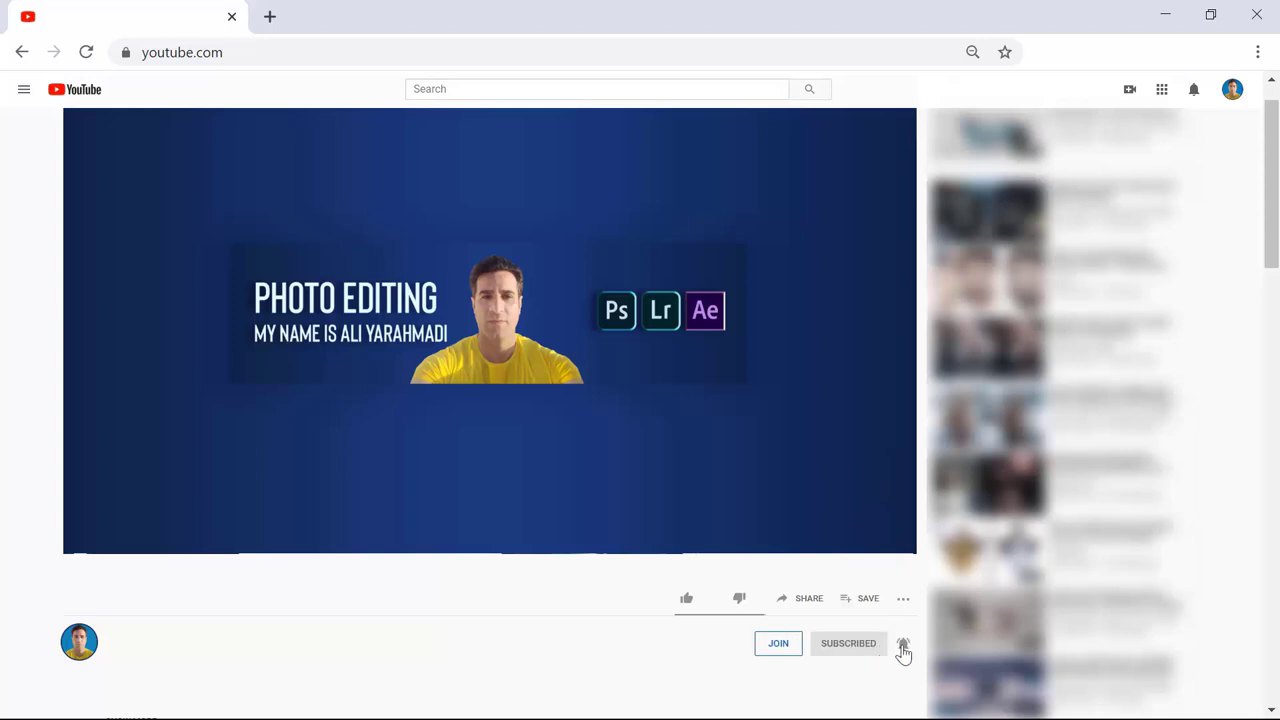
{"action": "left_click", "coordinate": [903, 645]}
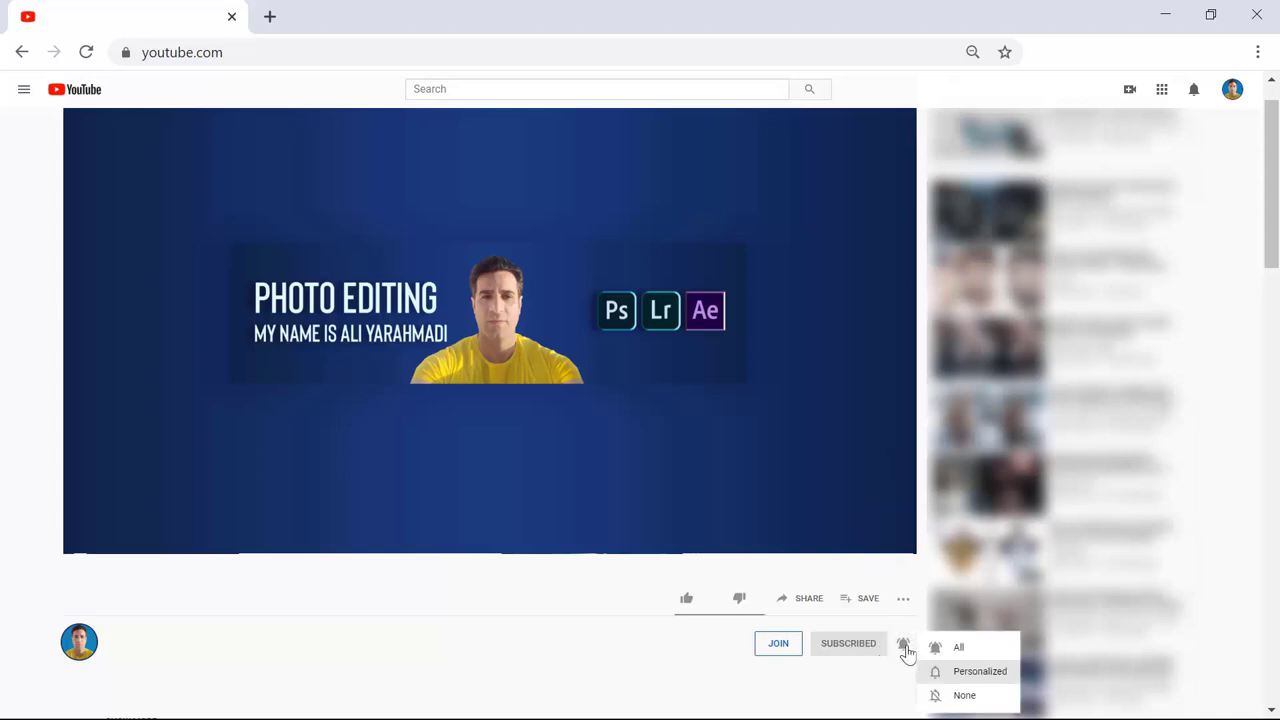
{"action": "left_click", "coordinate": [962, 650]}
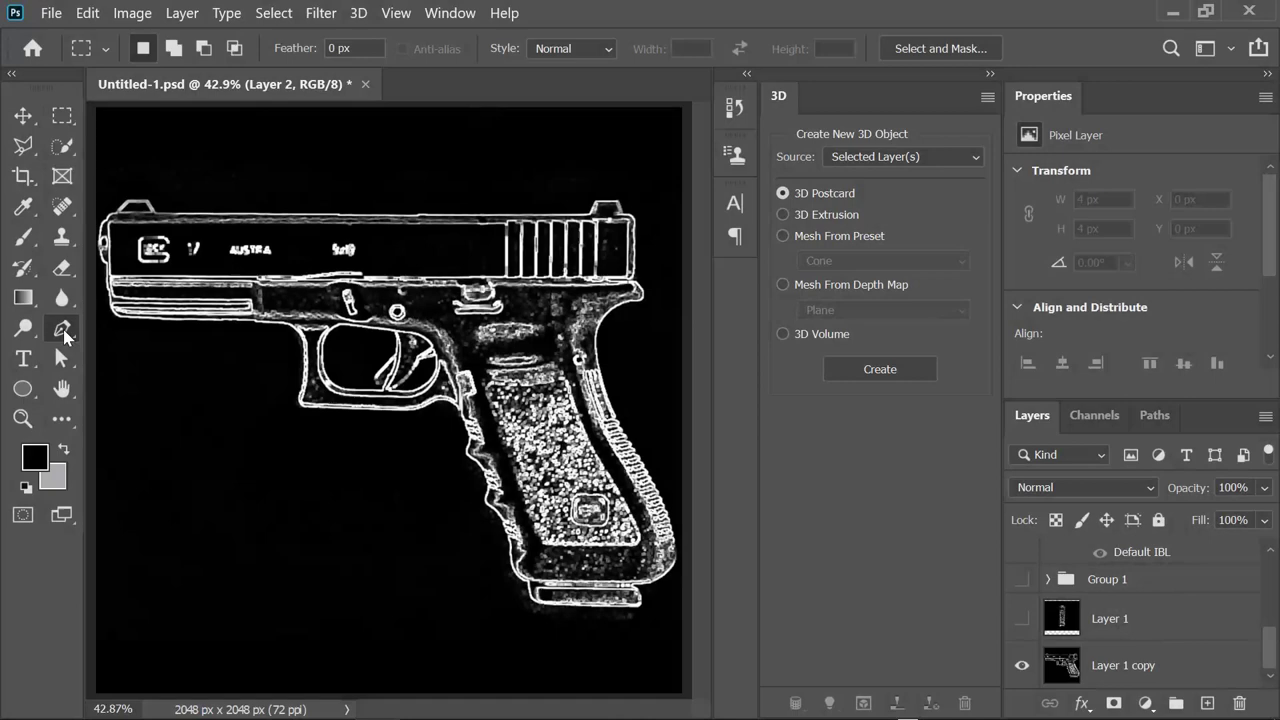
Set the Pen tool to Shape mode and zoom in on the trigger area
{"action": "left_click", "coordinate": [64, 333]}
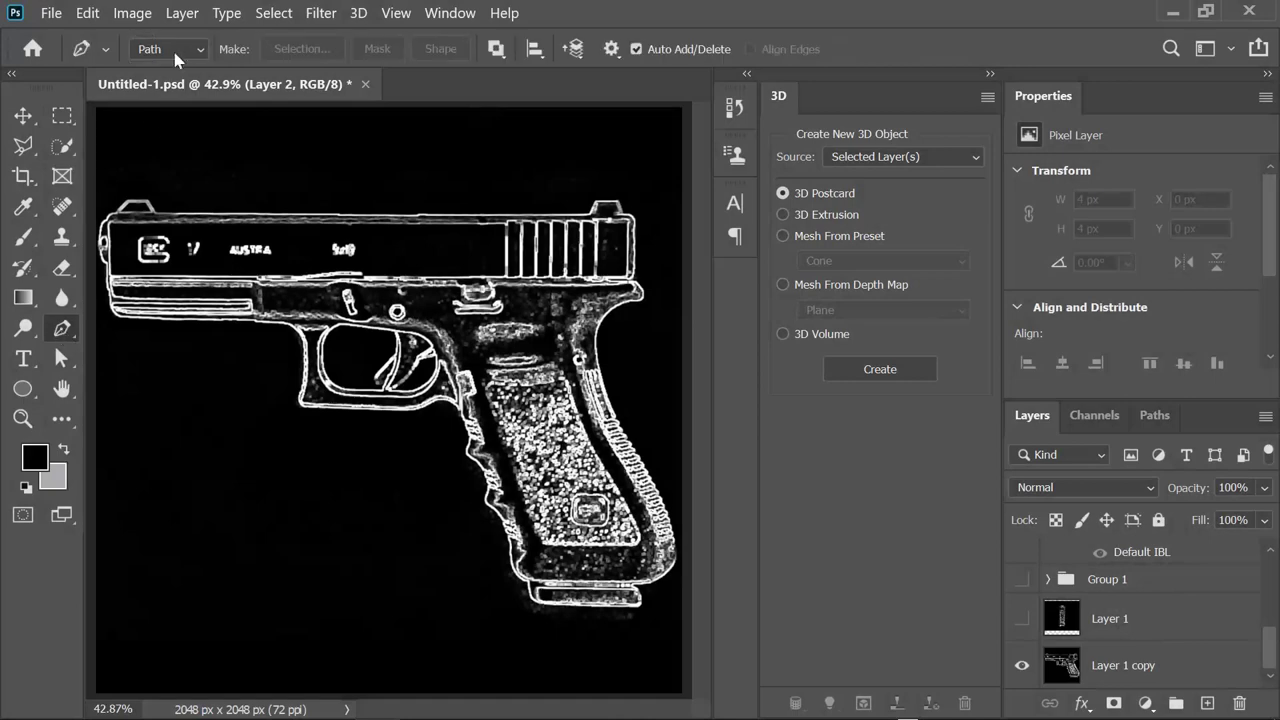
{"action": "left_click", "coordinate": [160, 48]}
{"action": "left_click", "coordinate": [157, 66]}
{"action": "scroll", "coordinate": [405, 385], "scroll_direction": "up", "scroll_amount": 5}
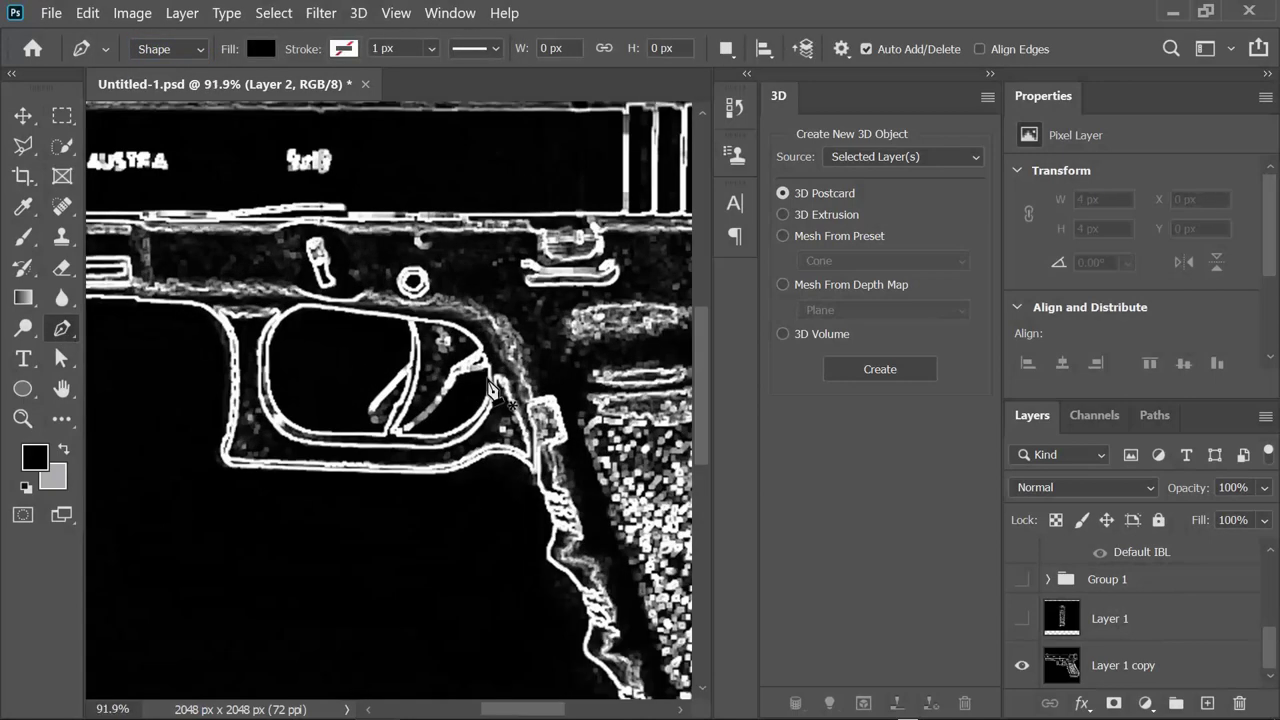
{"action": "scroll", "coordinate": [405, 385], "scroll_direction": "up", "scroll_amount": 2}
{"action": "left_click", "coordinate": [990, 74]}
{"action": "scroll", "coordinate": [556, 597], "scroll_direction": "up", "scroll_amount": 1}
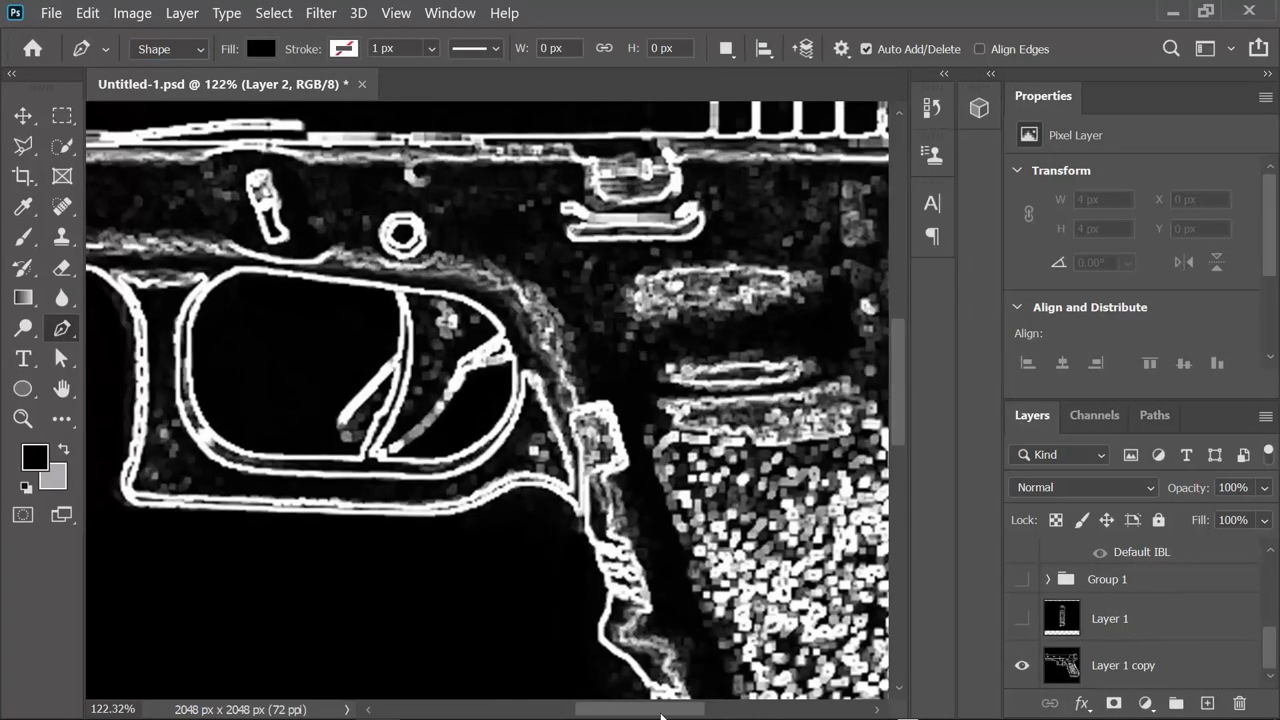
{"action": "scroll", "coordinate": [620, 665], "scroll_direction": "left", "scroll_amount": 2}
Start the outline with four anchors around the trigger's tip, edge and top
{"action": "left_click", "coordinate": [701, 511]}
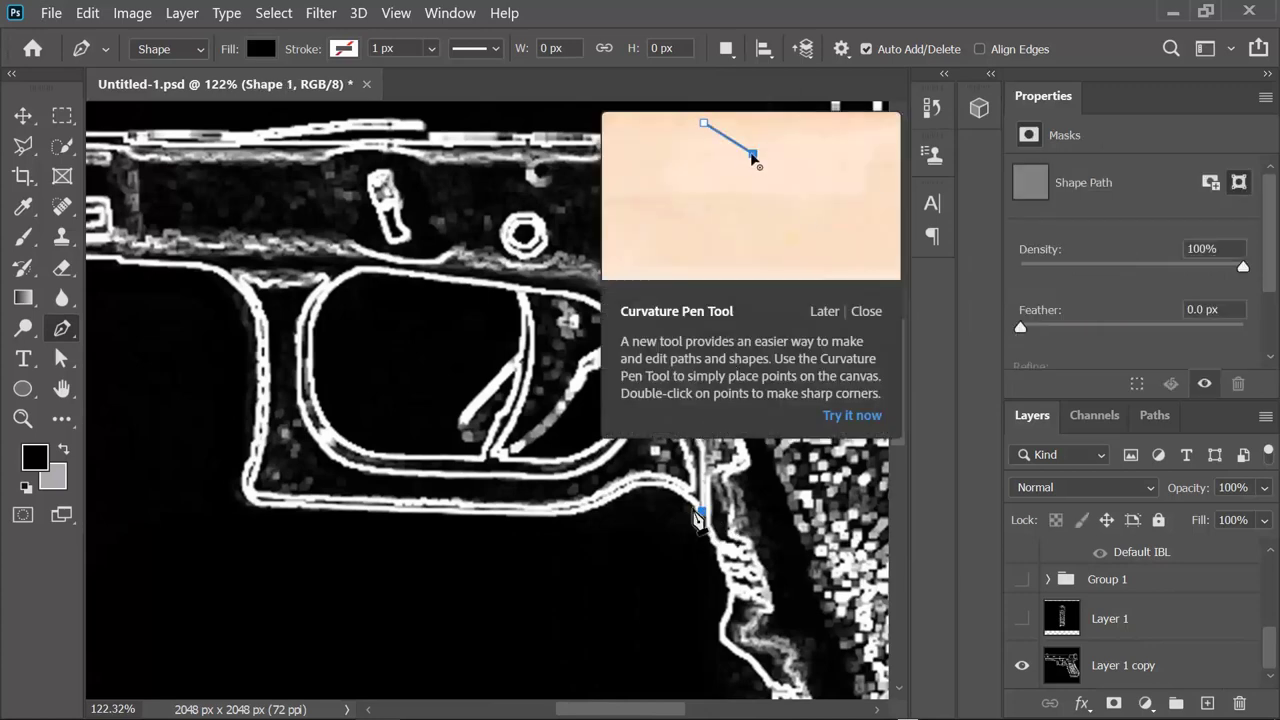
{"action": "left_click", "coordinate": [686, 447]}
{"action": "left_click", "coordinate": [642, 365]}
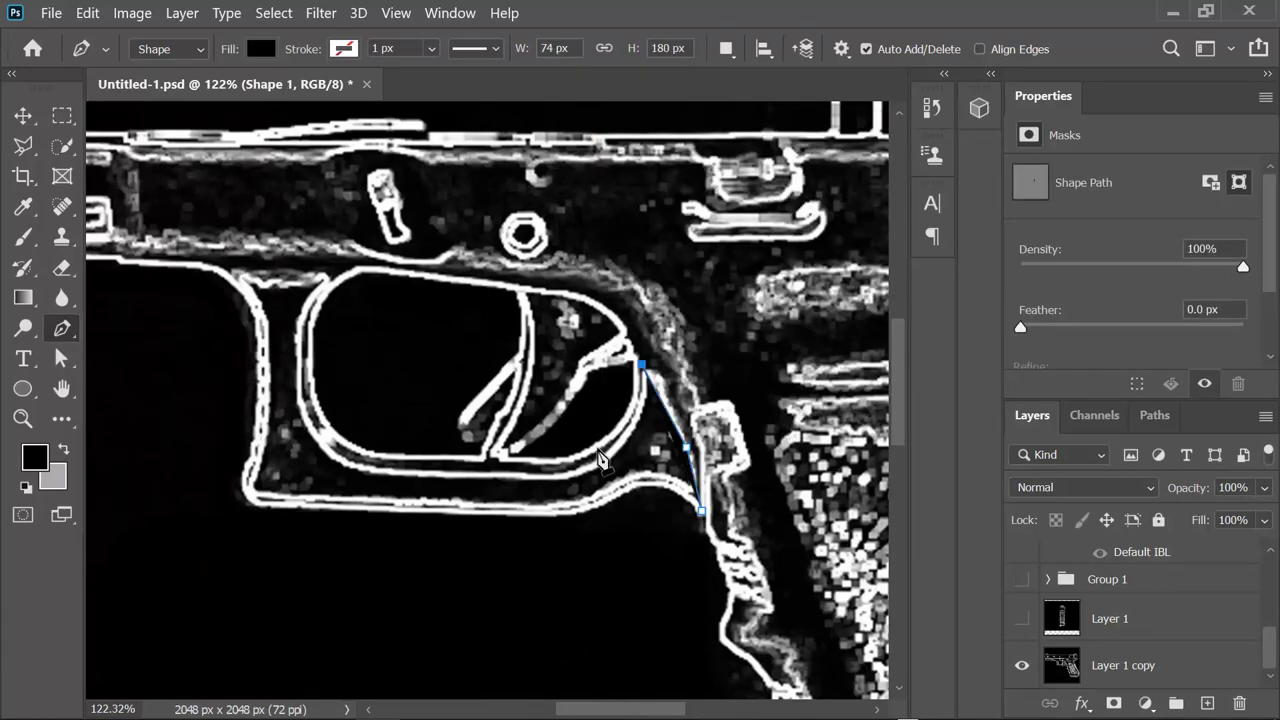
{"action": "left_click", "coordinate": [593, 458]}
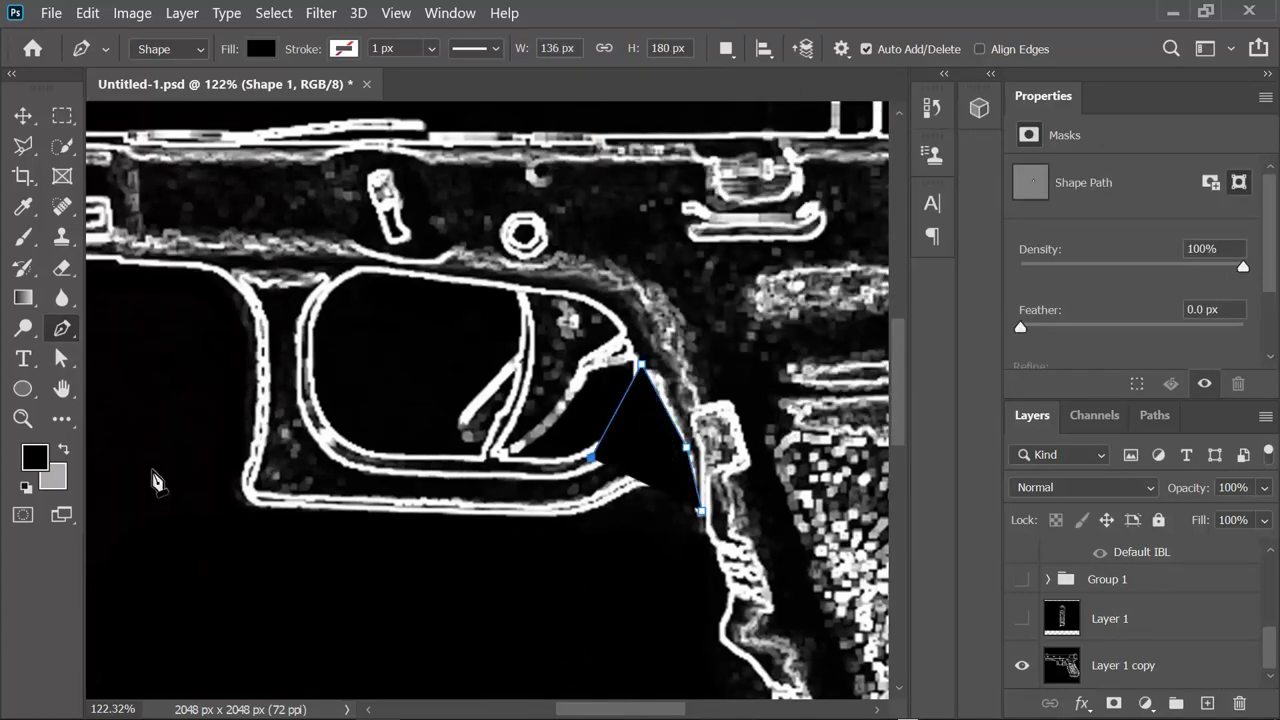
Give the shape a red d40e0e fill and 66% layer opacity
{"action": "left_click", "coordinate": [260, 48]}
{"action": "left_click", "coordinate": [404, 92]}
{"action": "left_click", "coordinate": [700, 213]}
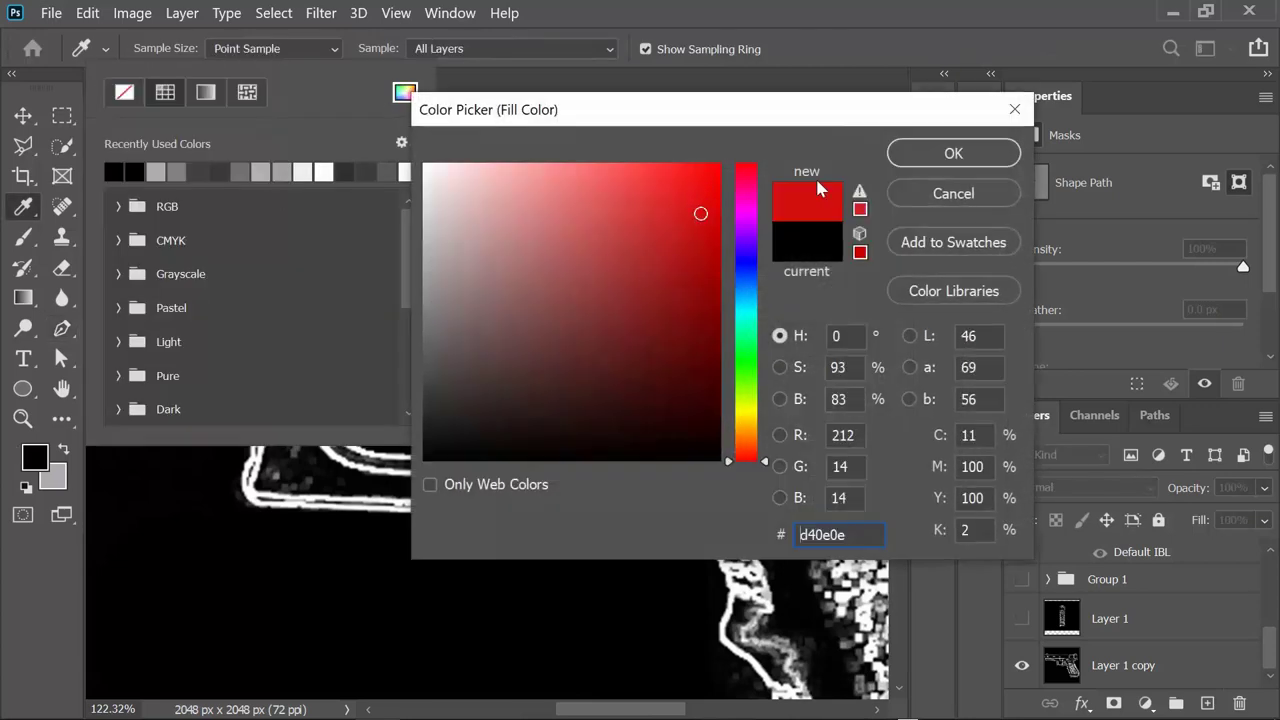
{"action": "left_click", "coordinate": [945, 160]}
{"action": "left_click_drag", "start_coordinate": [1266, 490], "coordinate": [1228, 516]}
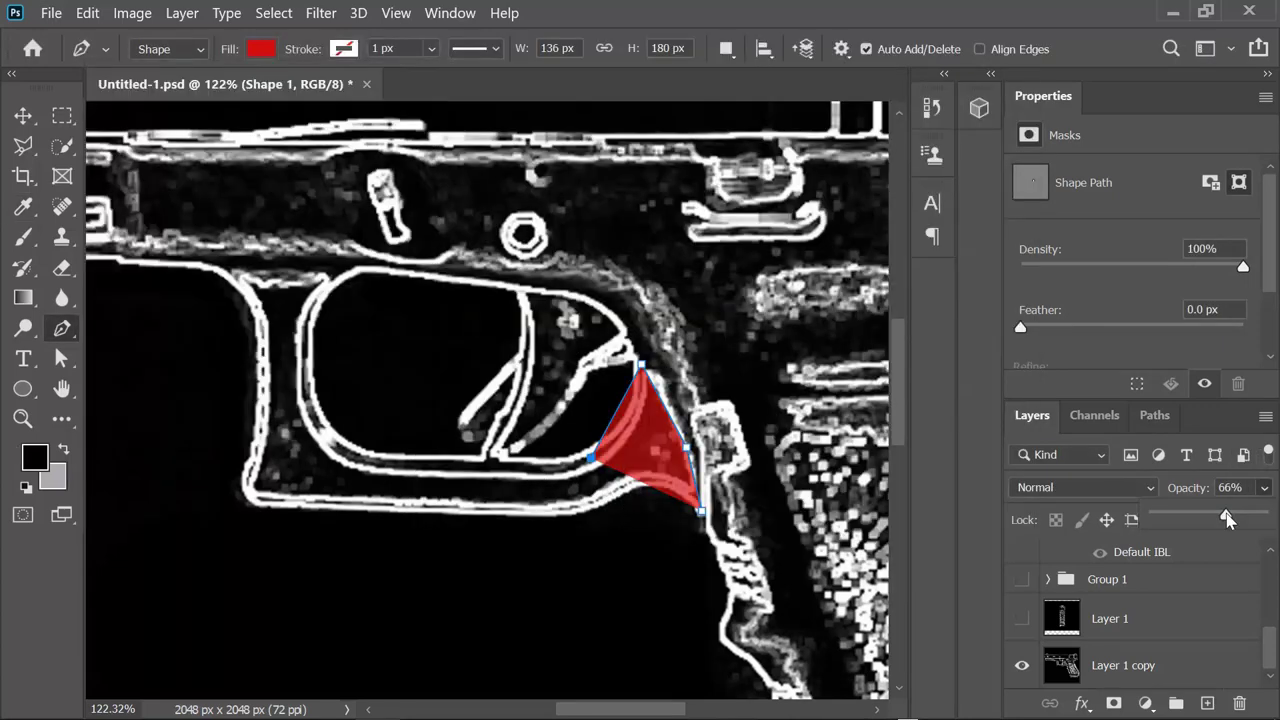
Trace anchors around the trigger guard's inner edge, top and outer left side
{"action": "left_click", "coordinate": [363, 457]}
{"action": "left_click", "coordinate": [315, 395]}
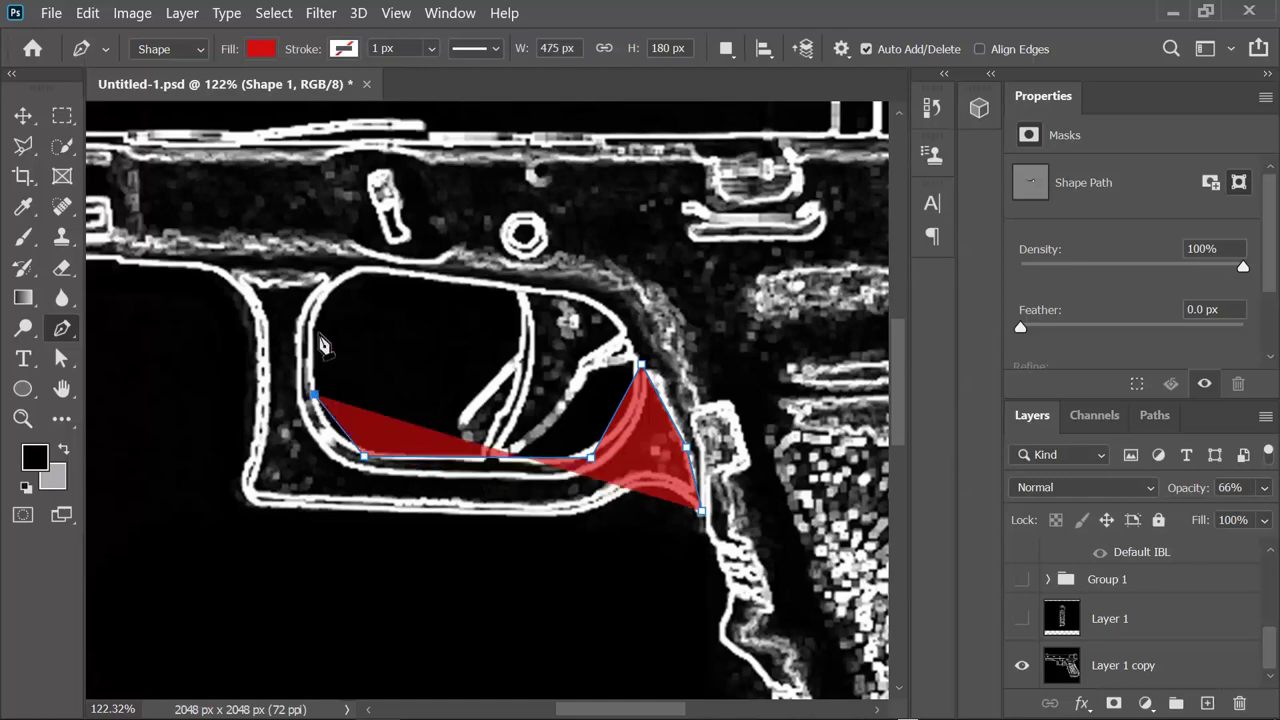
{"action": "left_click", "coordinate": [323, 297]}
{"action": "left_click", "coordinate": [360, 267]}
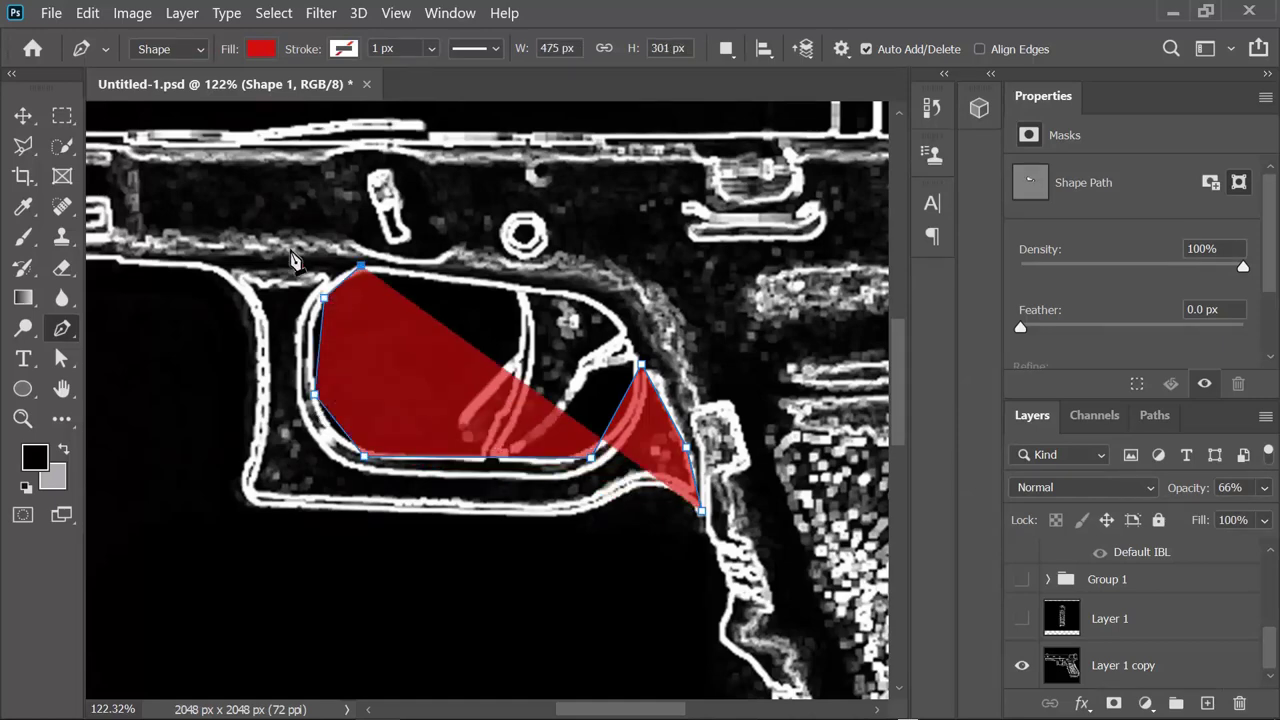
{"action": "left_click", "coordinate": [283, 252]}
{"action": "left_click", "coordinate": [205, 265]}
{"action": "left_click", "coordinate": [247, 301]}
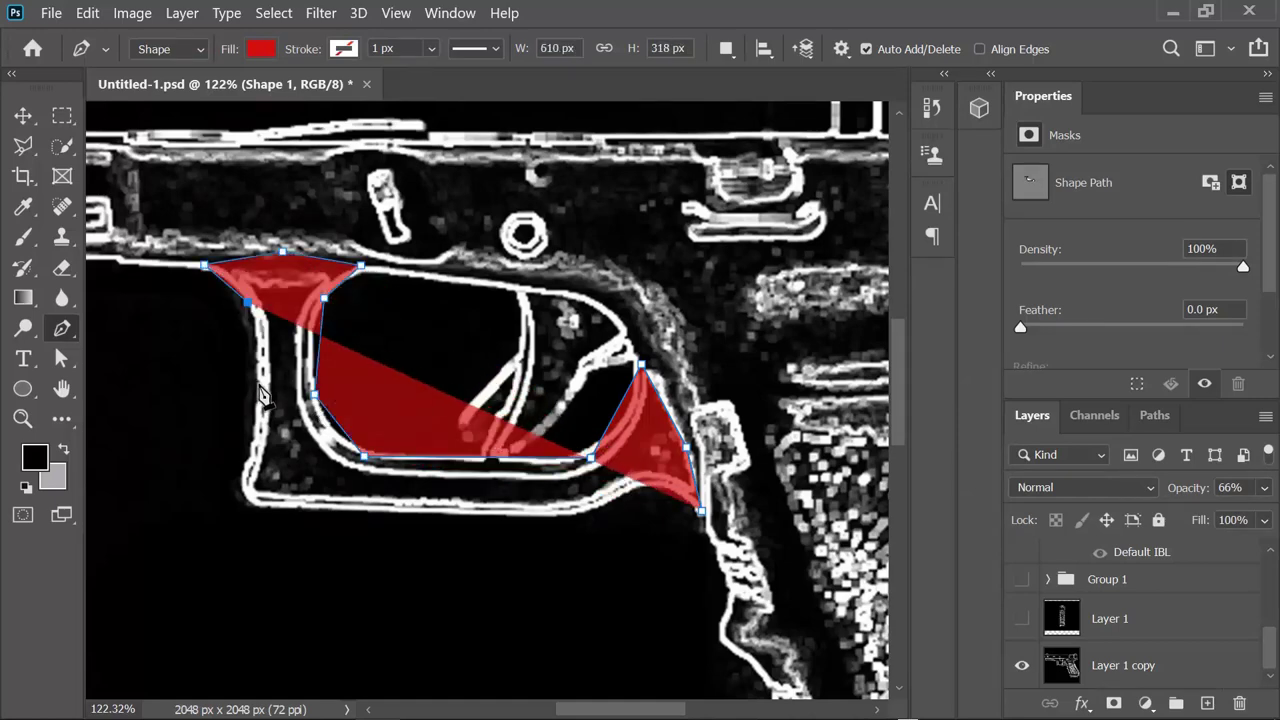
{"action": "left_click", "coordinate": [253, 442]}
{"action": "left_click", "coordinate": [243, 492]}
{"action": "left_click", "coordinate": [265, 506]}
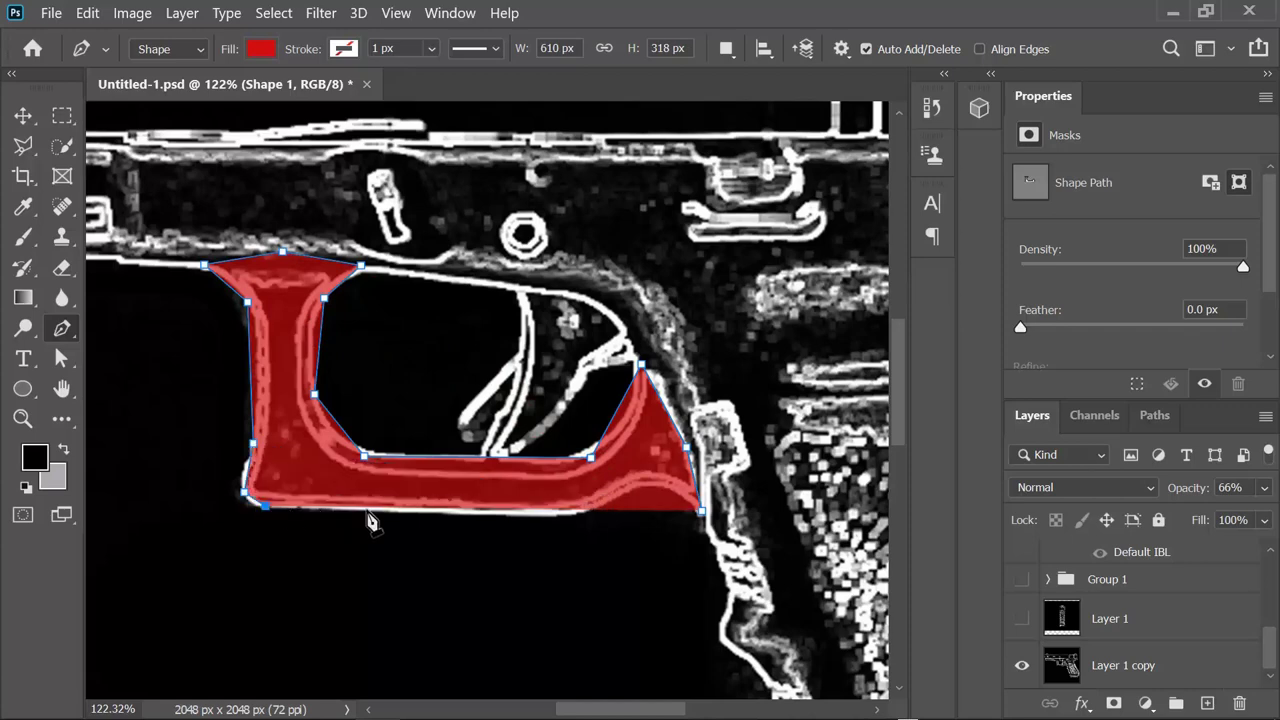
Trace the guard's bottom edge and close the outline at the trigger tip
{"action": "left_click", "coordinate": [567, 517]}
{"action": "left_click", "coordinate": [634, 487]}
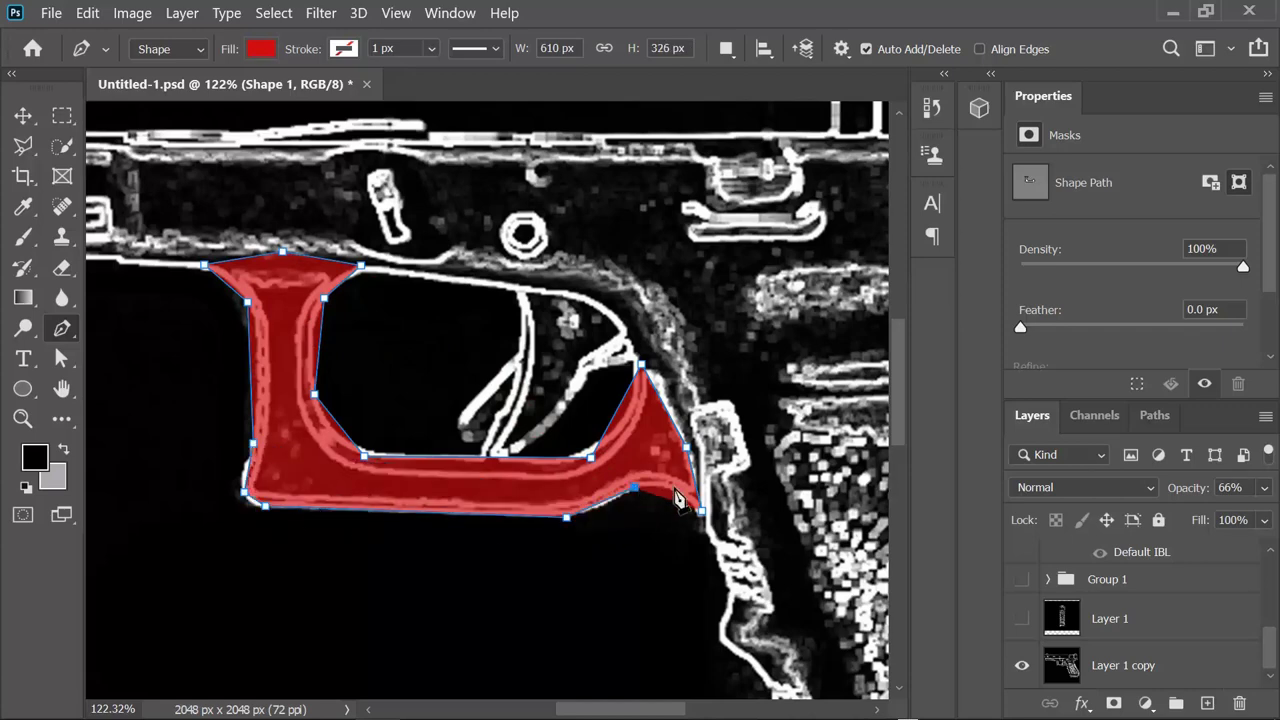
{"action": "left_click", "coordinate": [675, 490]}
{"action": "left_click", "coordinate": [701, 511]}
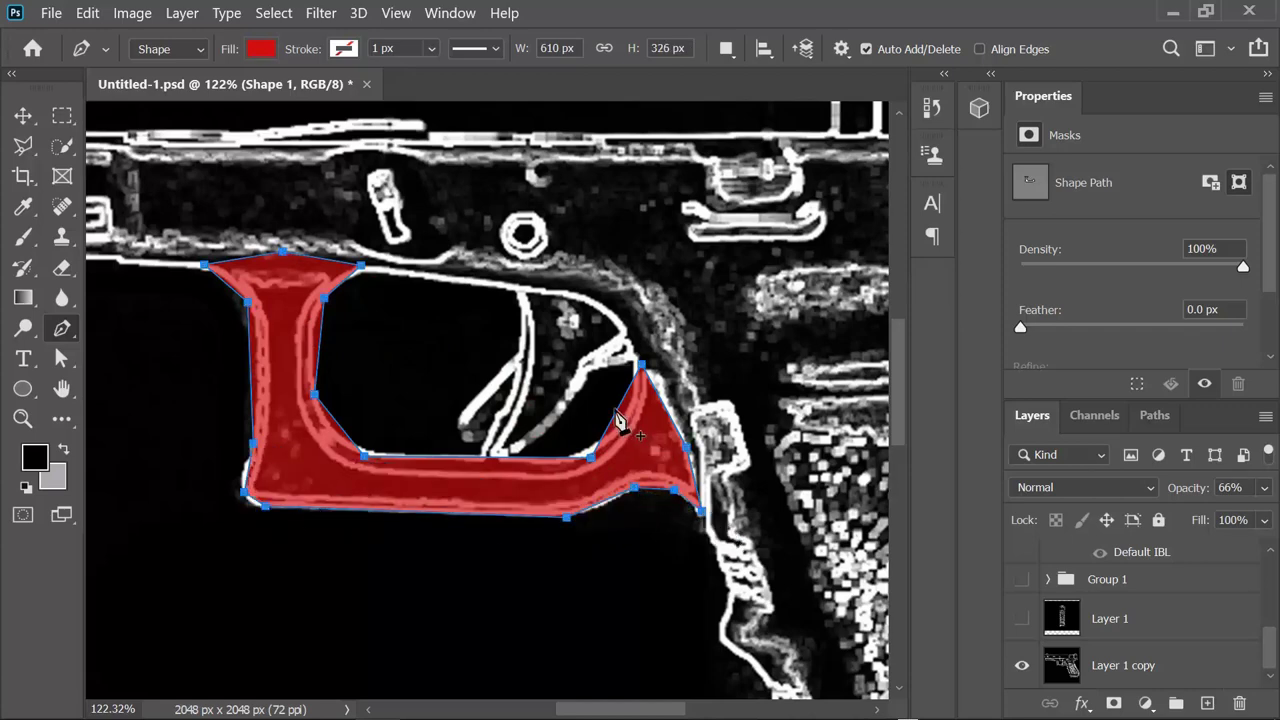
{"action": "right_click", "coordinate": [62, 328]}
With the curvature pen, refine the trigger edge and the hole's bottom corners to fit
{"action": "left_click", "coordinate": [120, 374]}
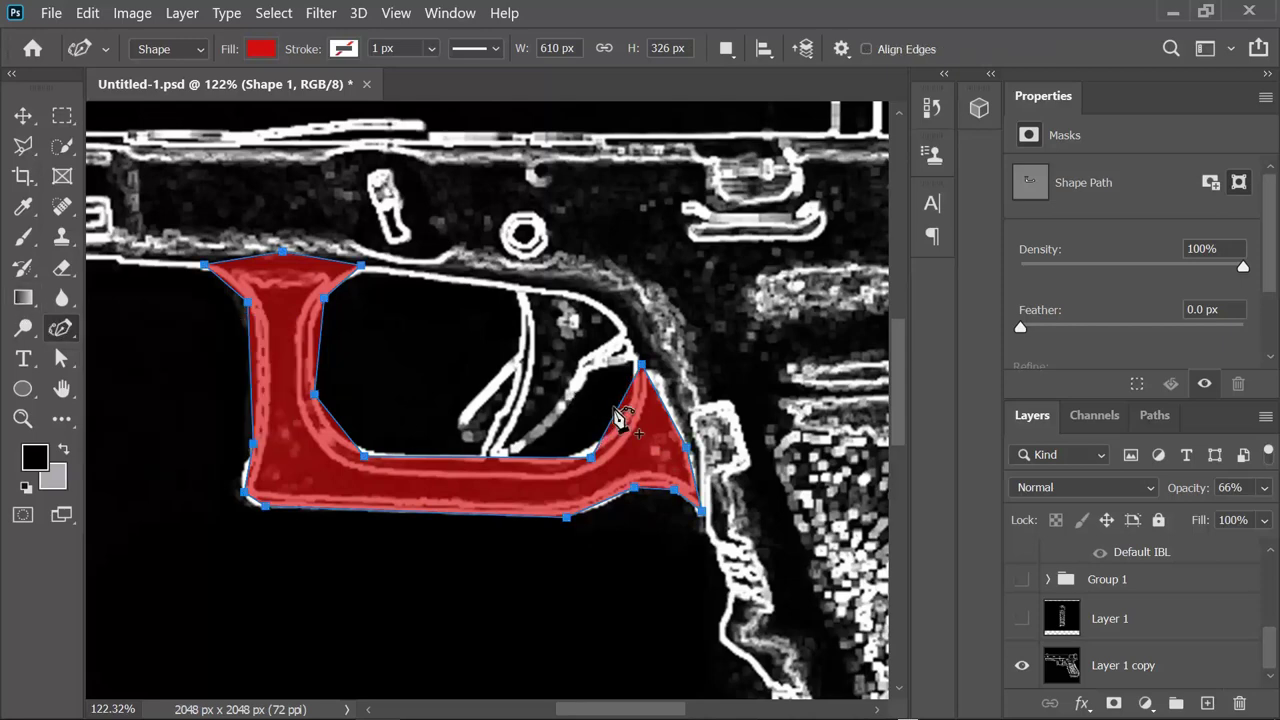
{"action": "left_click", "coordinate": [623, 417]}
{"action": "scroll", "coordinate": [623, 415], "scroll_direction": "up", "scroll_amount": 8, "text": "alt"}
{"action": "left_click_drag", "start_coordinate": [540, 504], "coordinate": [519, 508]}
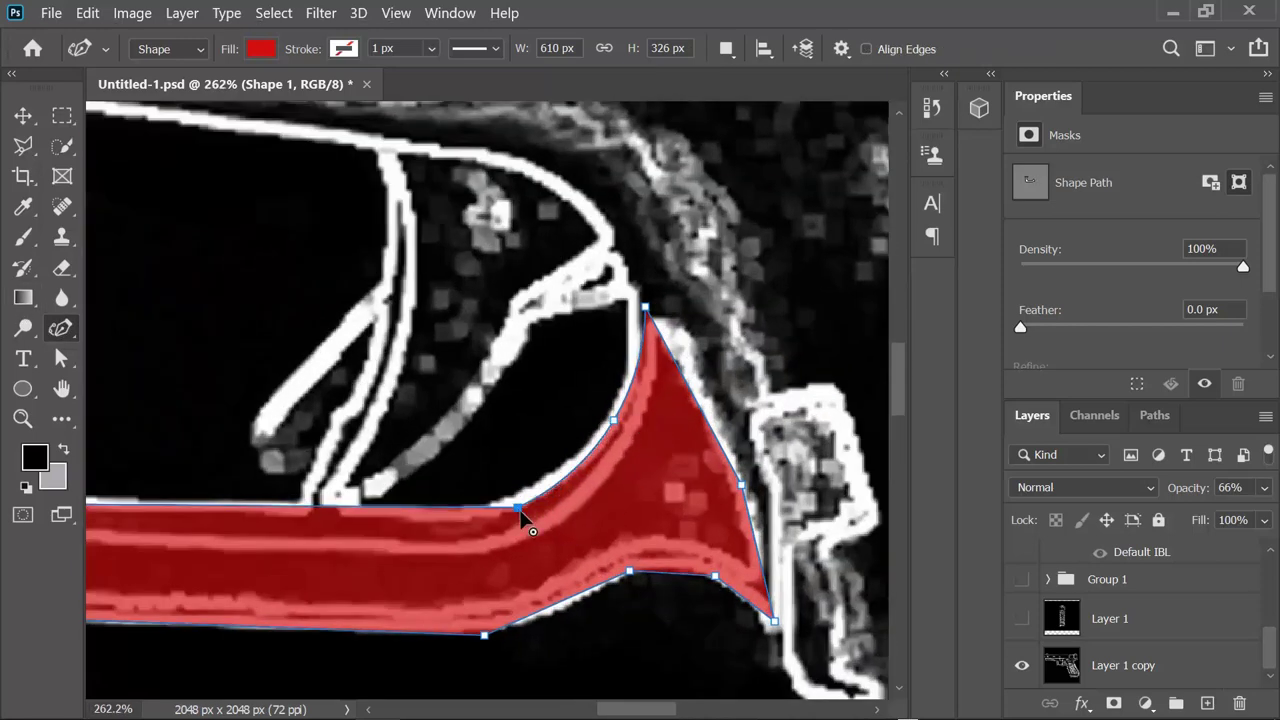
{"action": "scroll", "coordinate": [525, 512], "scroll_direction": "down", "scroll_amount": 4, "text": "alt"}
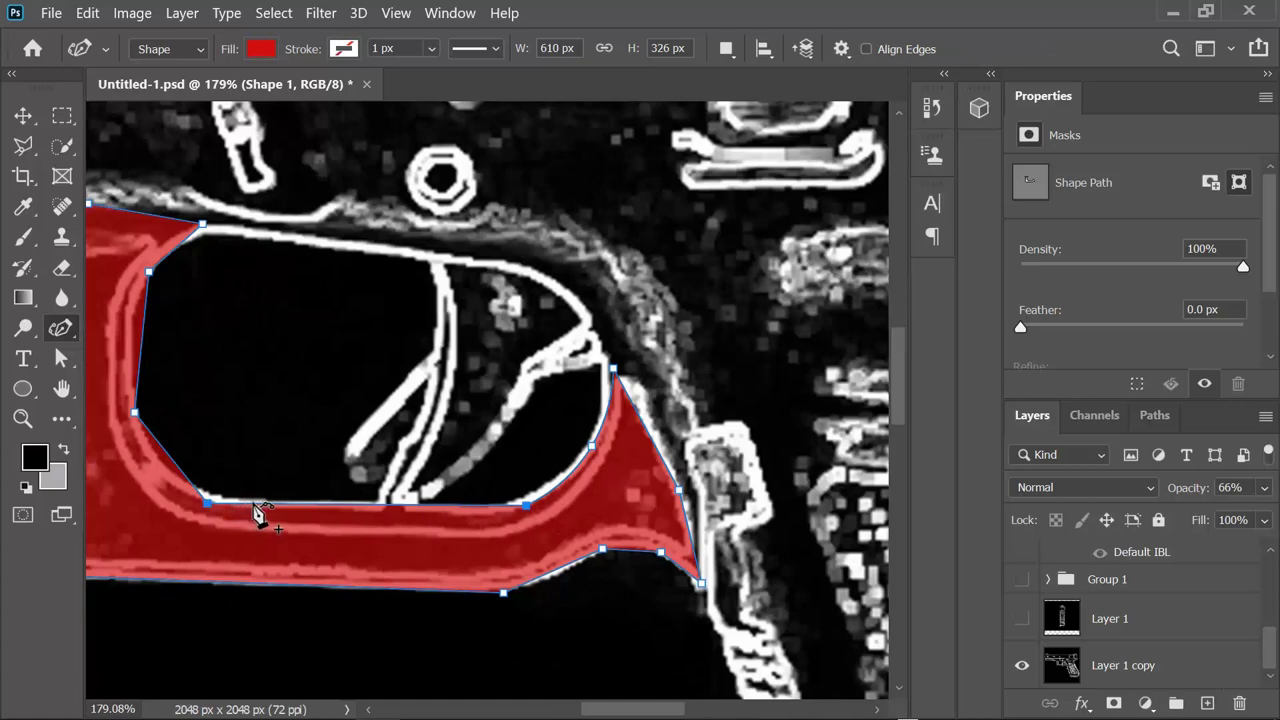
{"action": "left_click_drag", "start_coordinate": [134, 412], "coordinate": [141, 423]}
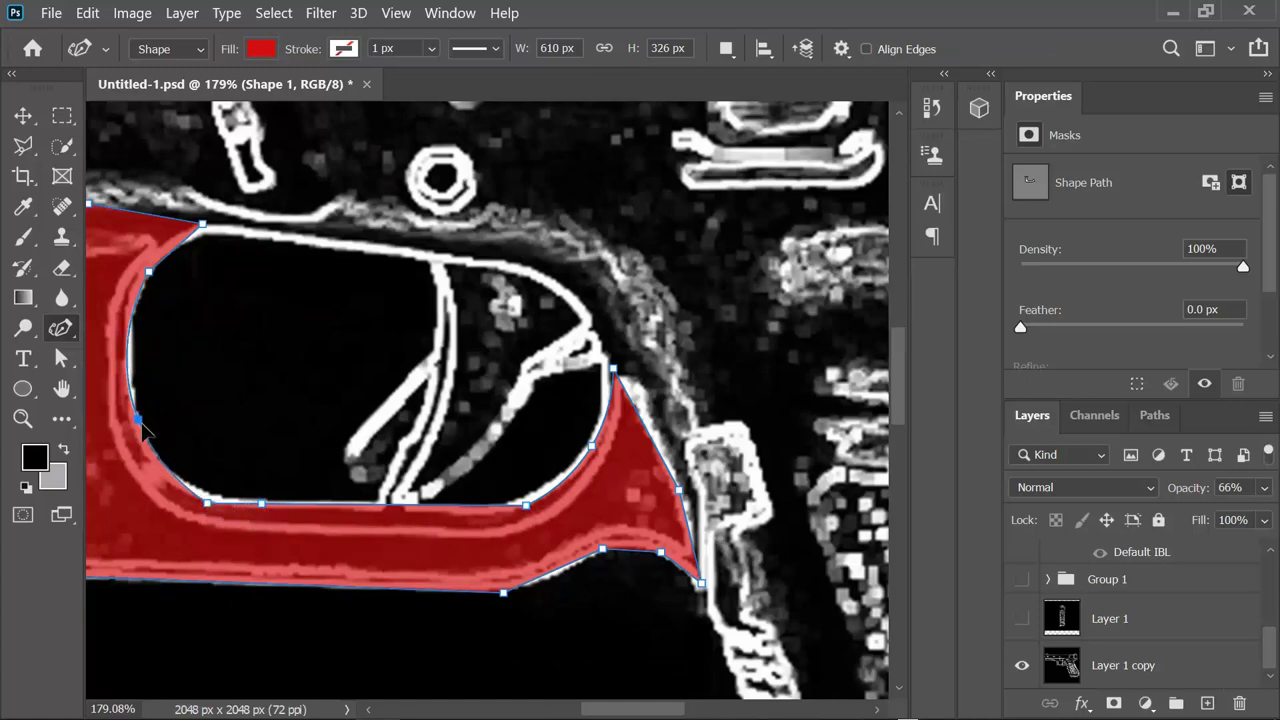
{"action": "left_click", "coordinate": [185, 483]}
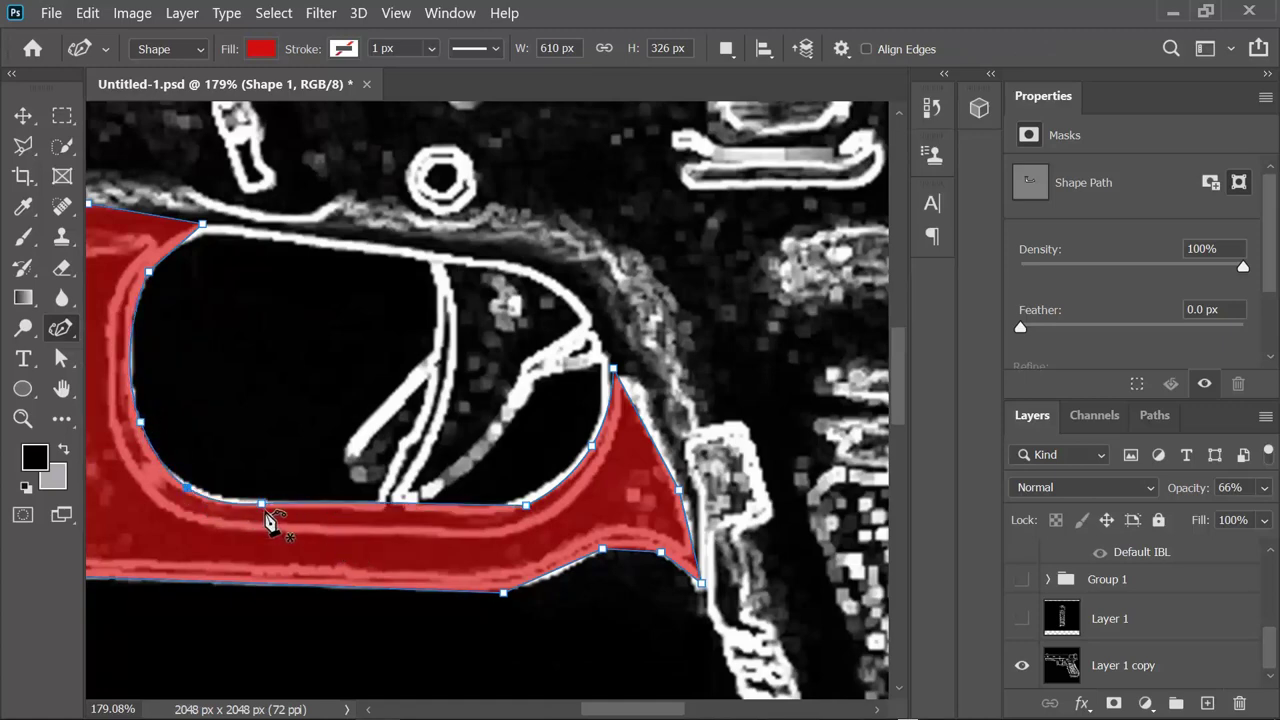
{"action": "left_click", "coordinate": [480, 509]}
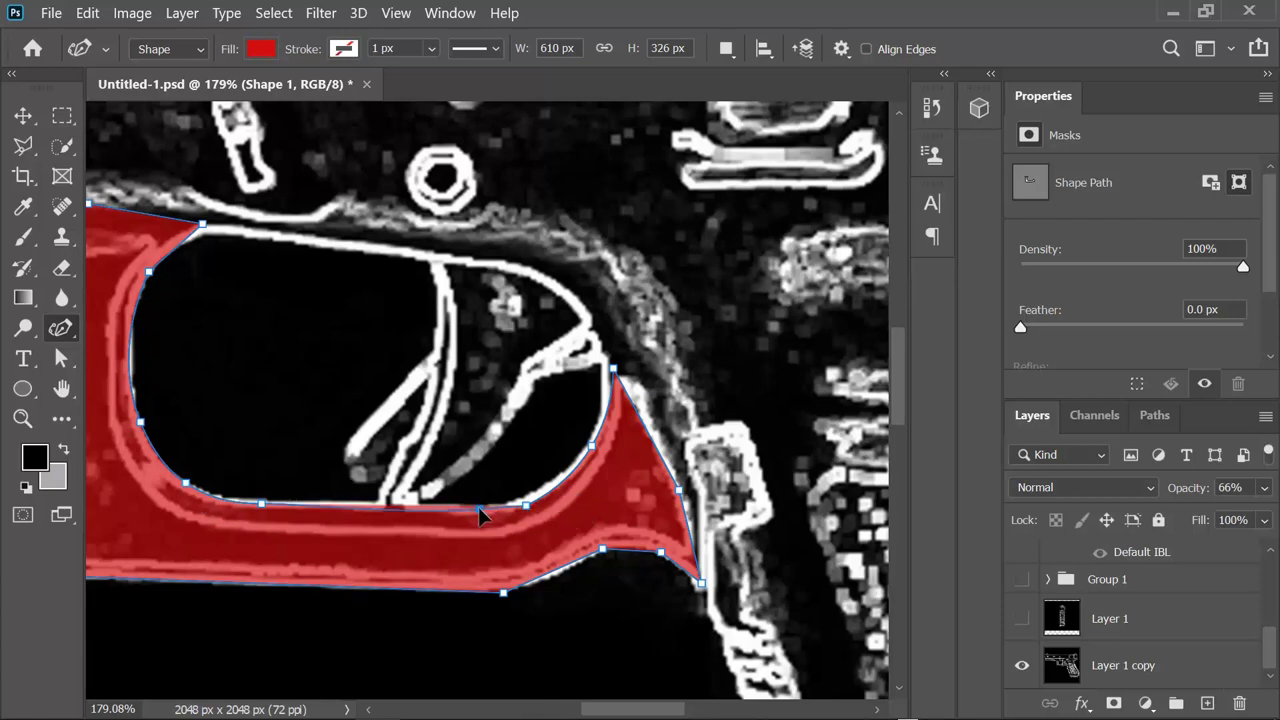
{"action": "left_click_drag", "start_coordinate": [526, 505], "coordinate": [535, 498]}
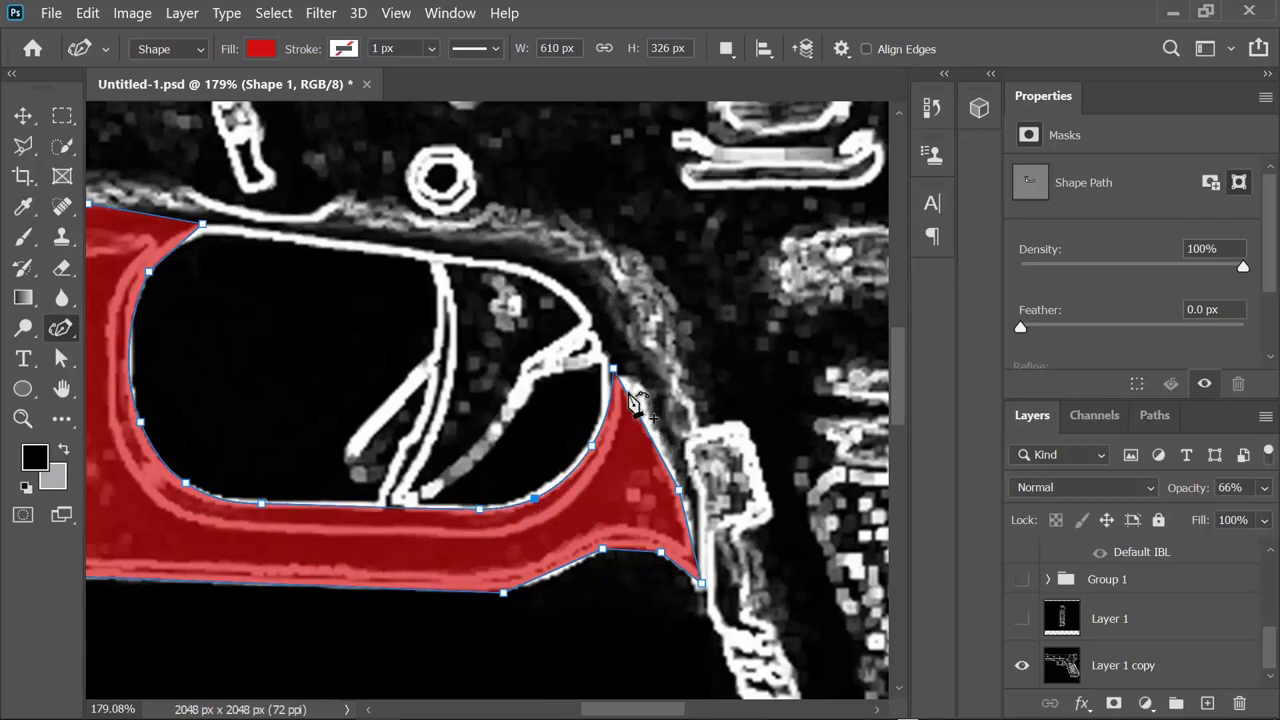
{"action": "left_click_drag", "start_coordinate": [678, 490], "coordinate": [680, 470]}
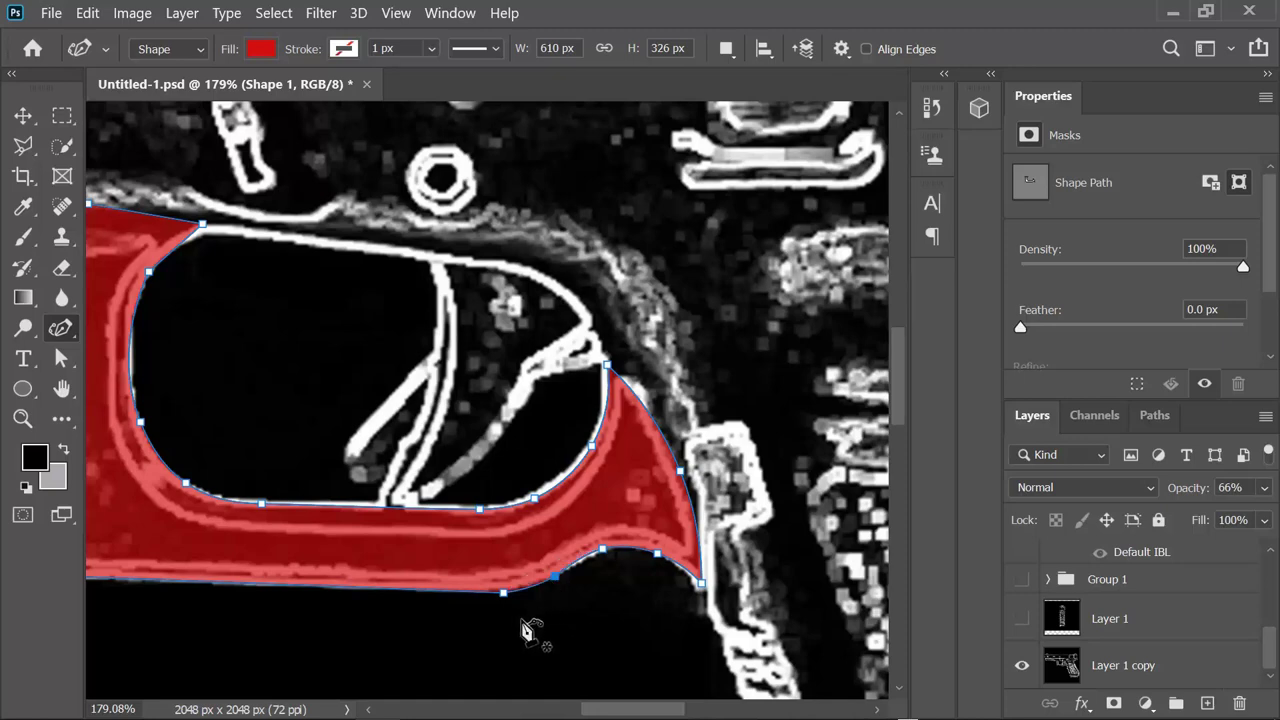
Smooth the guard's outer left edge, top curve and inner top corner
{"action": "left_click_drag", "start_coordinate": [630, 710], "coordinate": [595, 712]}
{"action": "left_click", "coordinate": [298, 556], "text": "ctrl"}
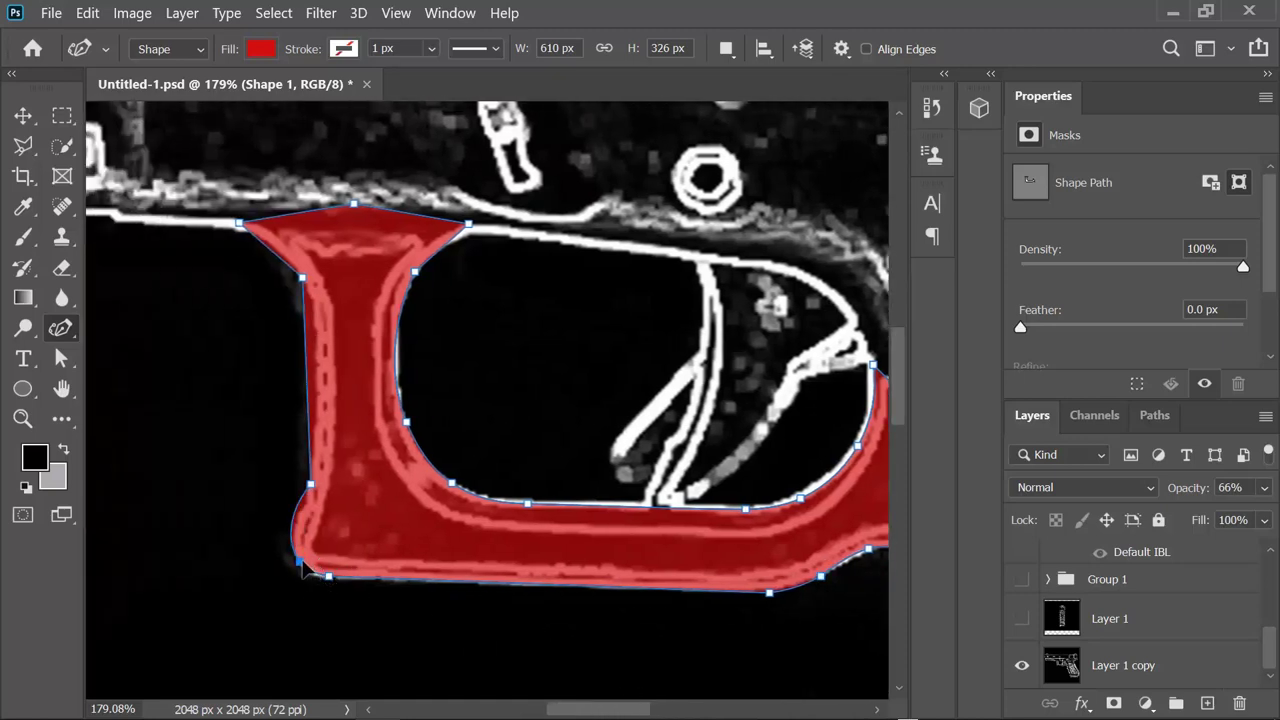
{"action": "left_click_drag", "start_coordinate": [312, 488], "coordinate": [308, 492]}
{"action": "left_click_drag", "start_coordinate": [322, 405], "coordinate": [316, 400]}
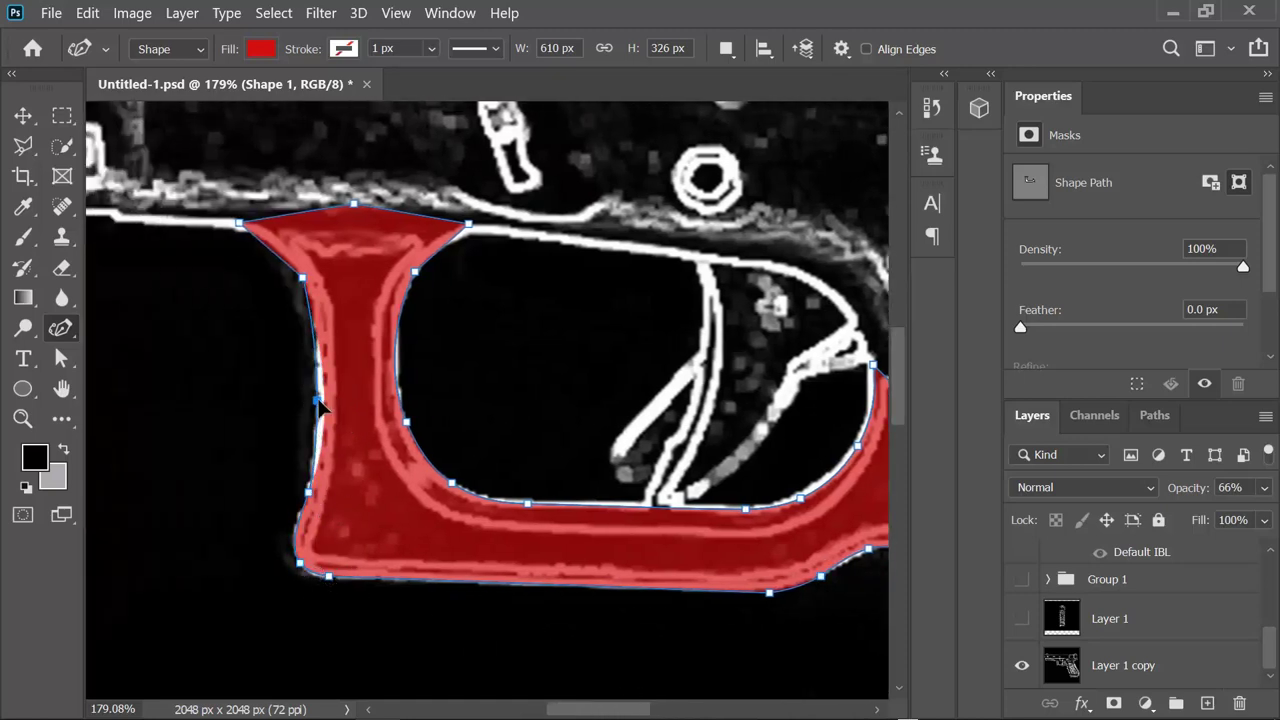
{"action": "left_click", "coordinate": [397, 352]}
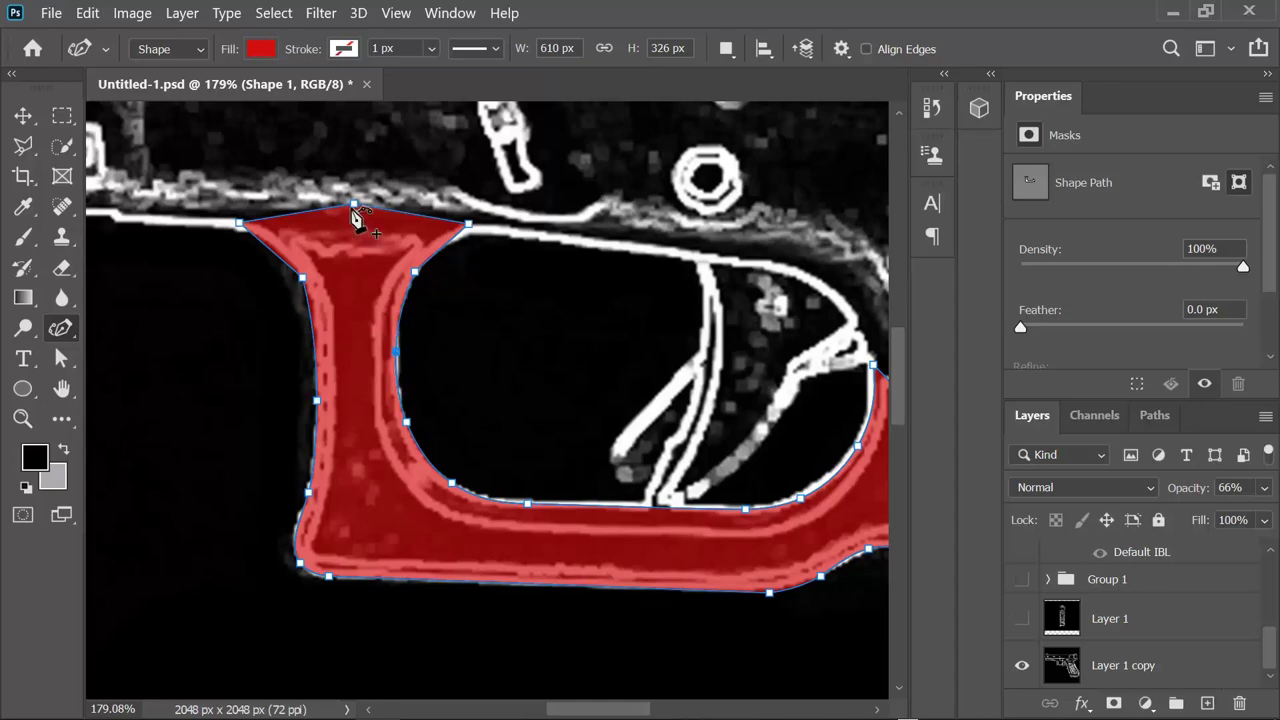
{"action": "left_click_drag", "start_coordinate": [353, 205], "coordinate": [352, 210]}
{"action": "left_click_drag", "start_coordinate": [302, 277], "coordinate": [304, 281]}
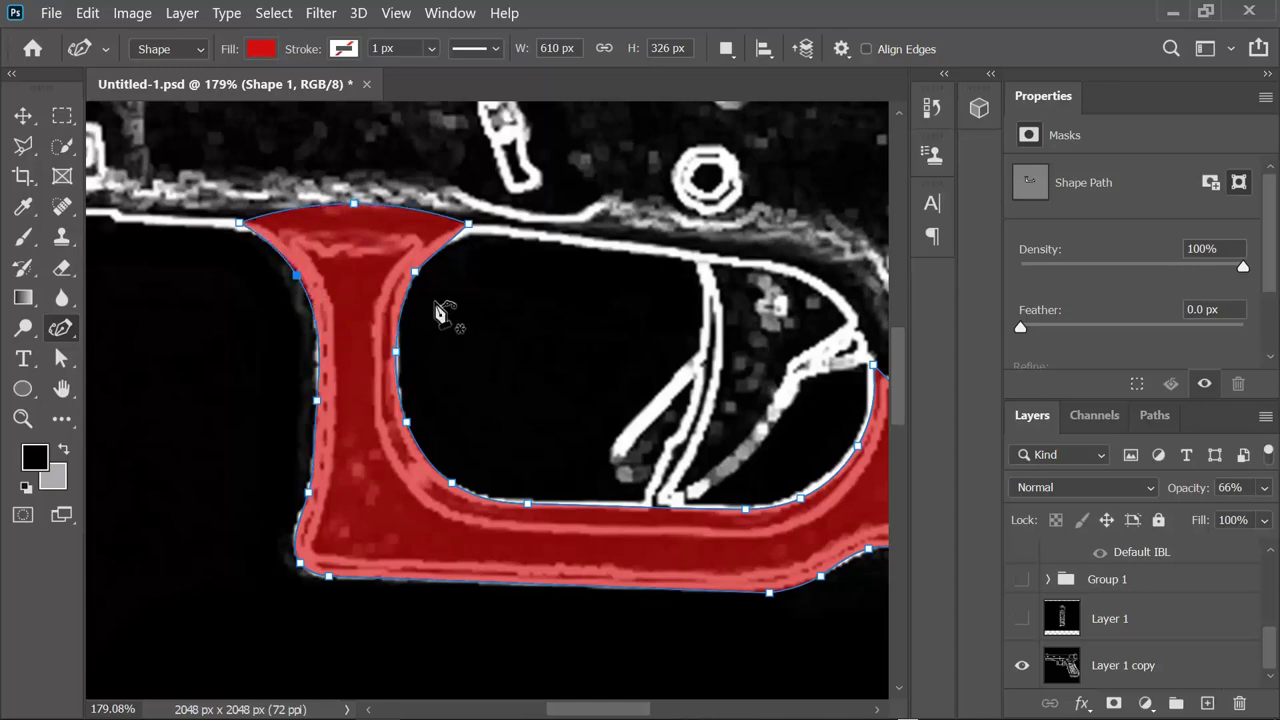
{"action": "left_click", "coordinate": [416, 273]}
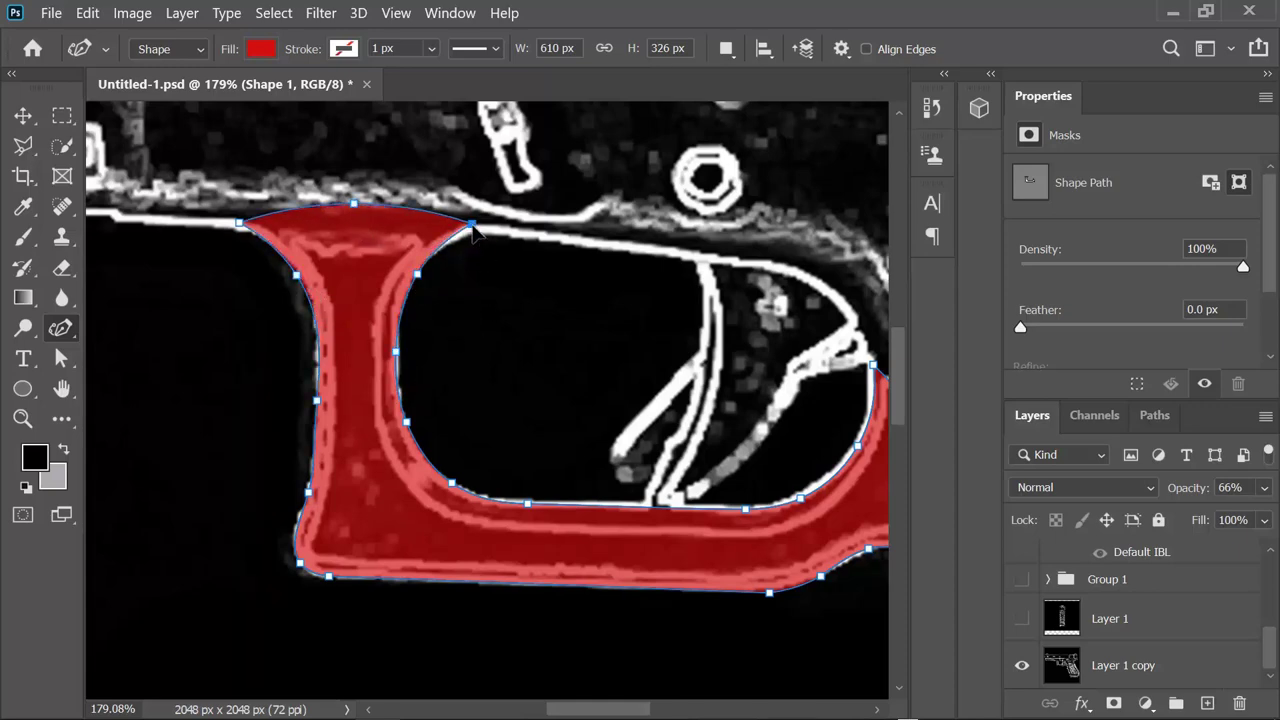
{"action": "scroll", "coordinate": [548, 383], "scroll_direction": "down", "scroll_amount": 2}
{"action": "scroll", "coordinate": [762, 417], "scroll_direction": "up", "scroll_amount": 3}
Trace the trigger as a new closed red shape, Shape 2
{"action": "left_click", "coordinate": [763, 290]}
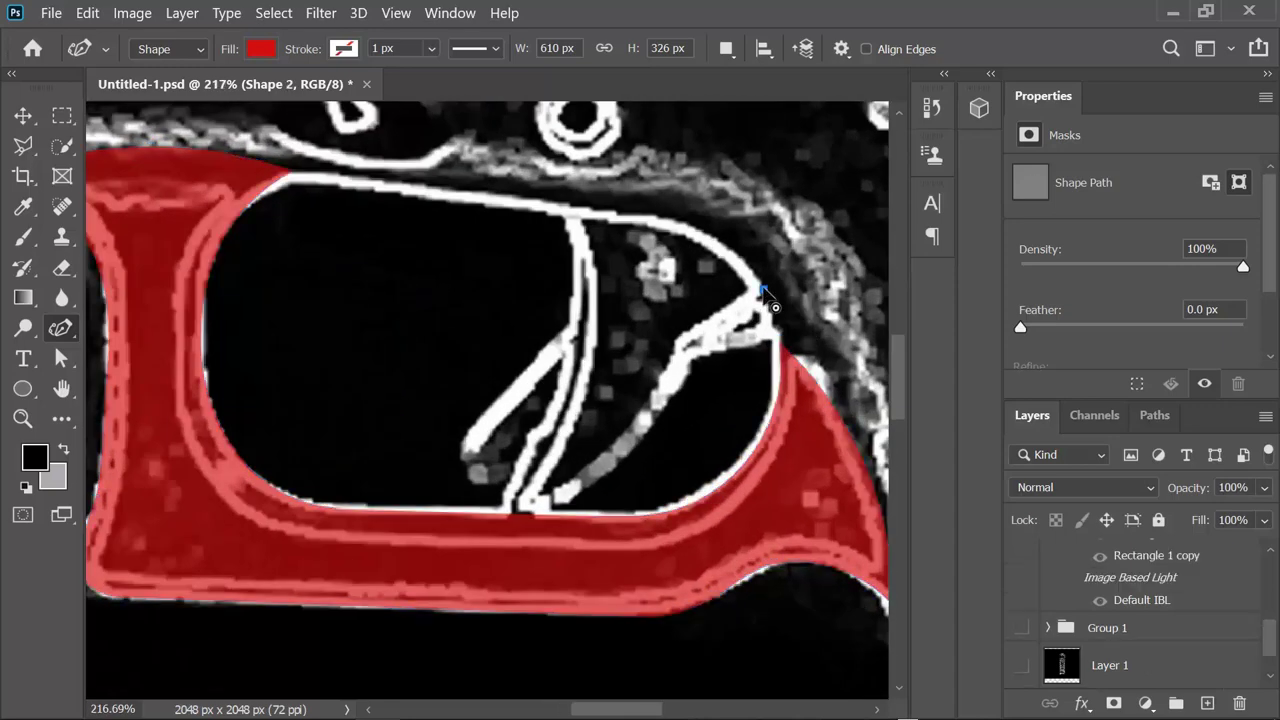
{"action": "left_click", "coordinate": [684, 218]}
{"action": "left_click", "coordinate": [559, 203]}
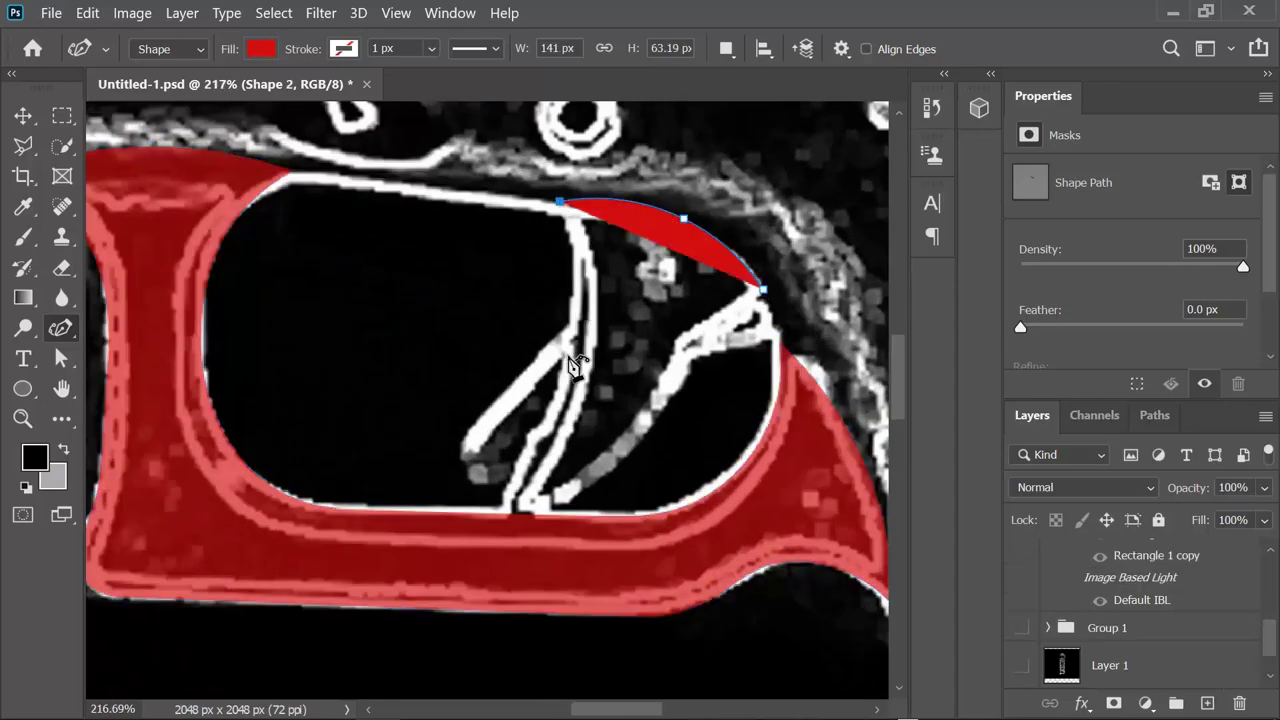
{"action": "left_click", "coordinate": [567, 354]}
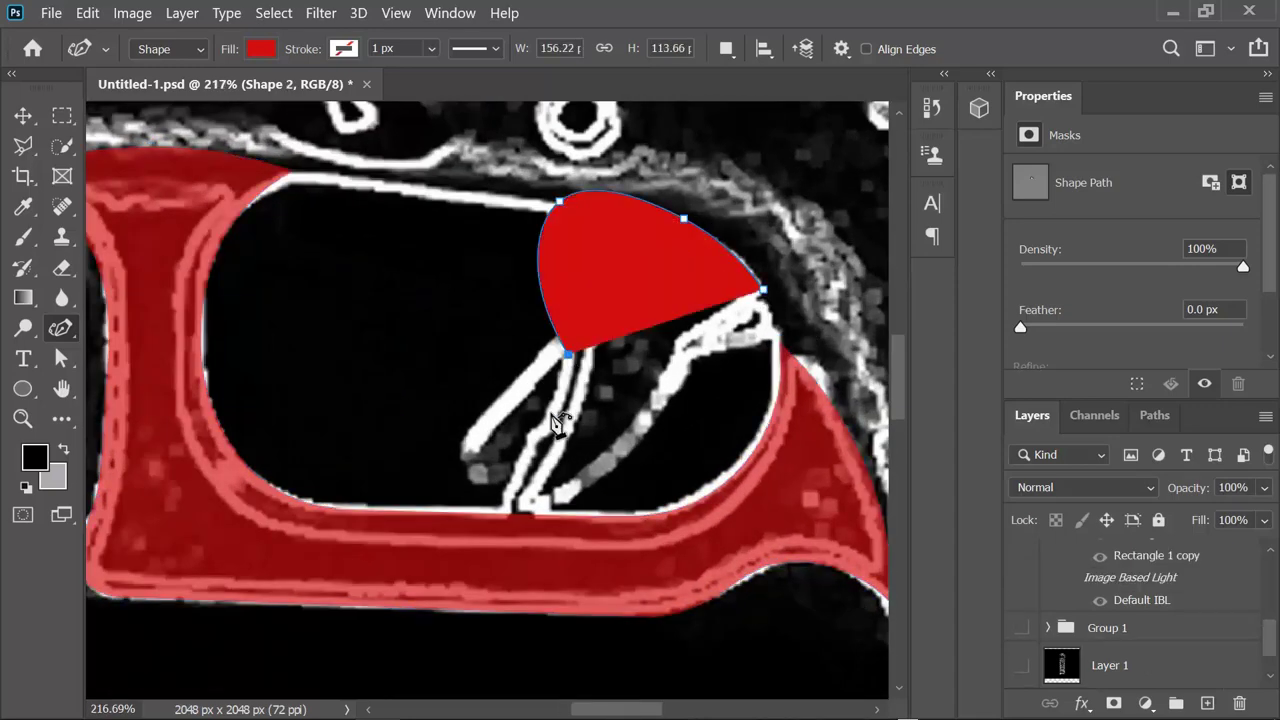
{"action": "left_click", "coordinate": [507, 496]}
{"action": "left_click", "coordinate": [655, 425]}
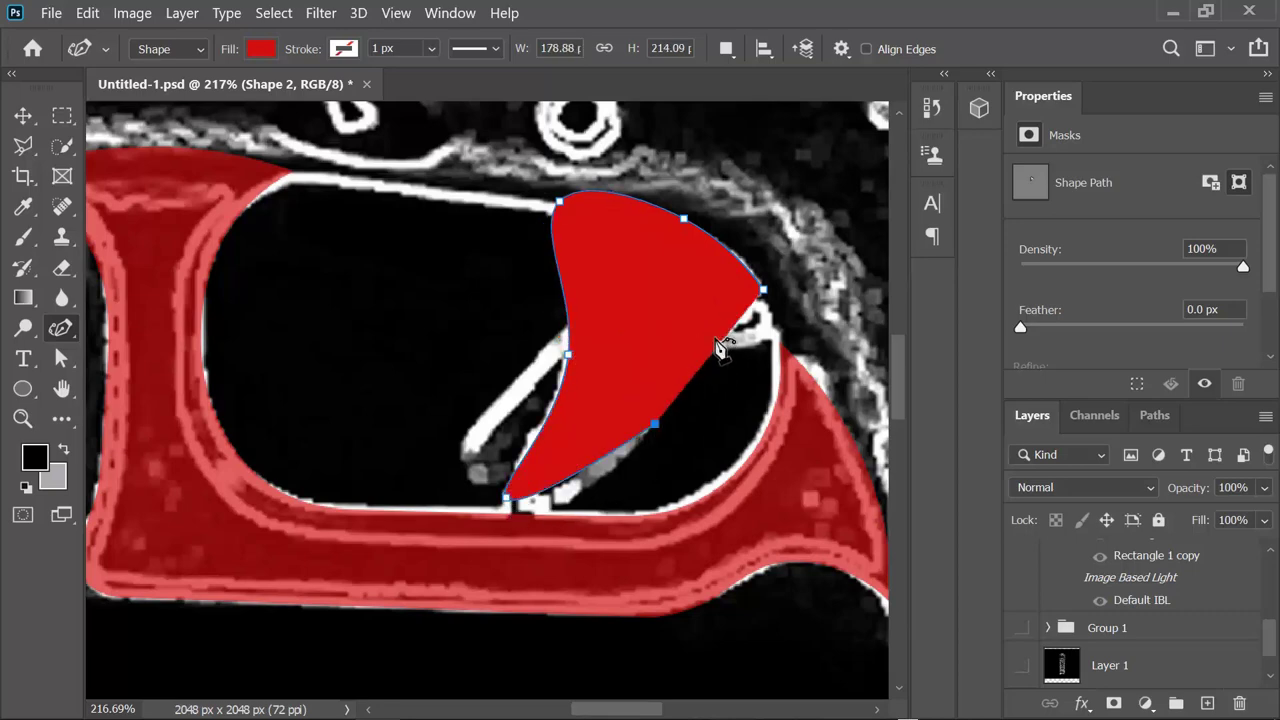
{"action": "left_click", "coordinate": [714, 339]}
{"action": "left_click", "coordinate": [764, 291]}
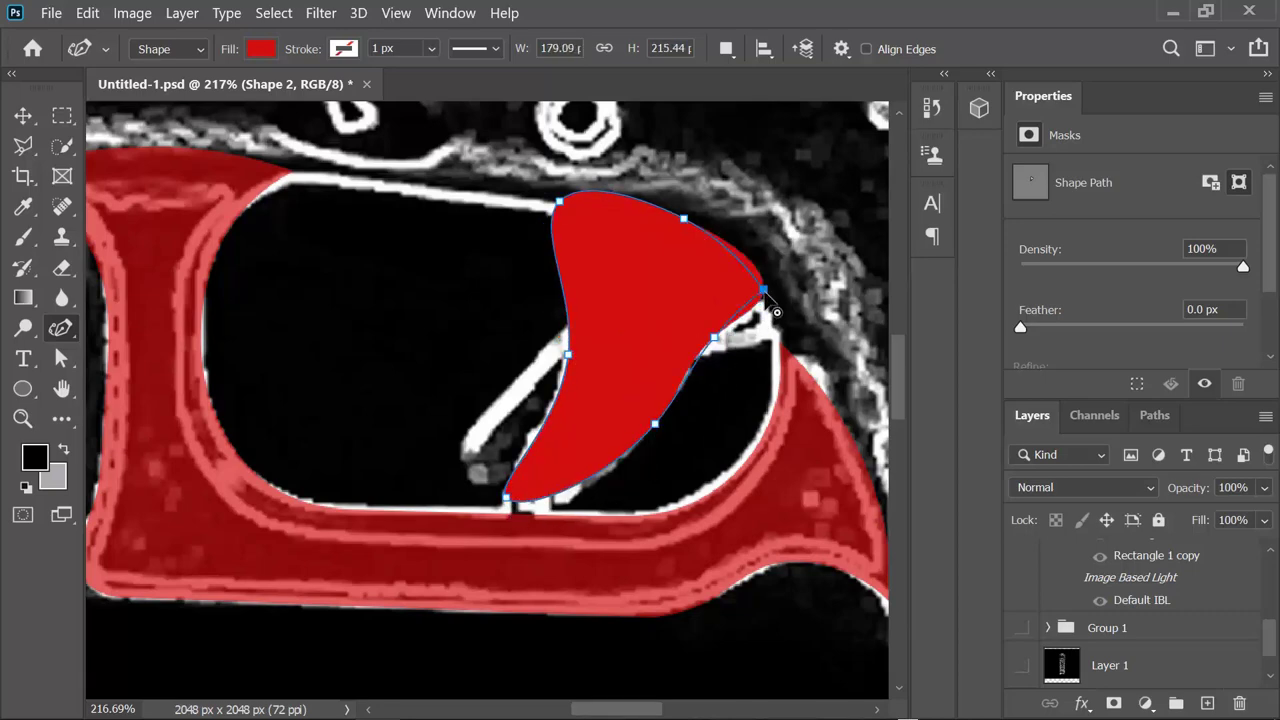
{"action": "left_click", "coordinate": [560, 205]}
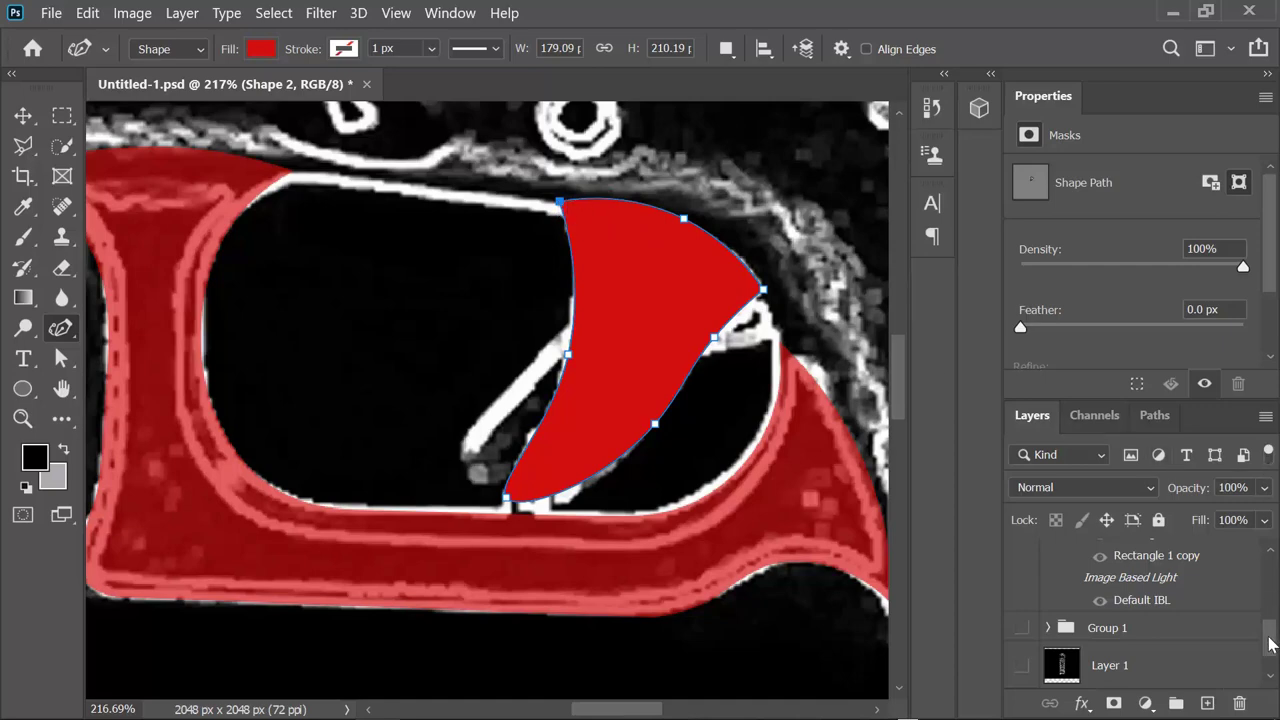
Lower Shape 2 to 61% opacity, refine its anchors, and select it with Shape 1
{"action": "mouse_move", "coordinate": [1270, 640]}
{"action": "left_mouse_down"}
{"action": "mouse_move", "coordinate": [1273, 563]}
{"action": "mouse_move", "coordinate": [1226, 521]}
{"action": "left_mouse_up"}
{"action": "left_click", "coordinate": [1264, 487]}
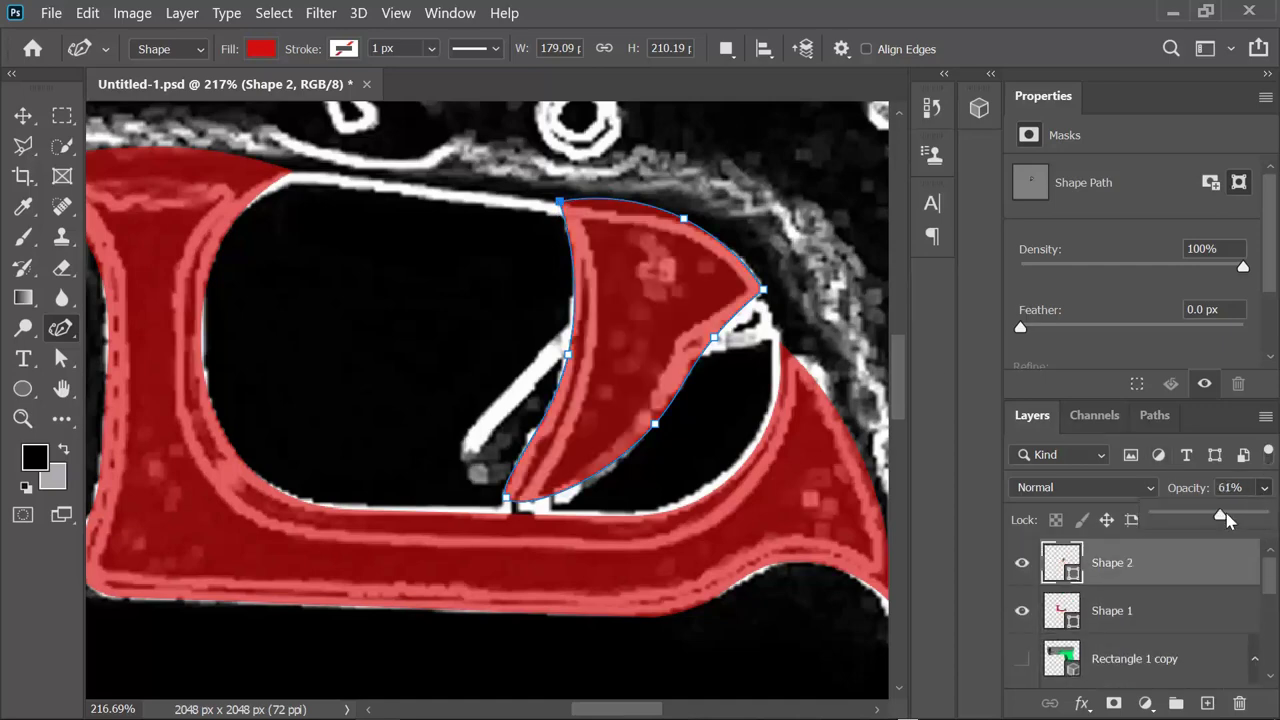
{"action": "left_click_drag", "start_coordinate": [761, 288], "coordinate": [767, 285]}
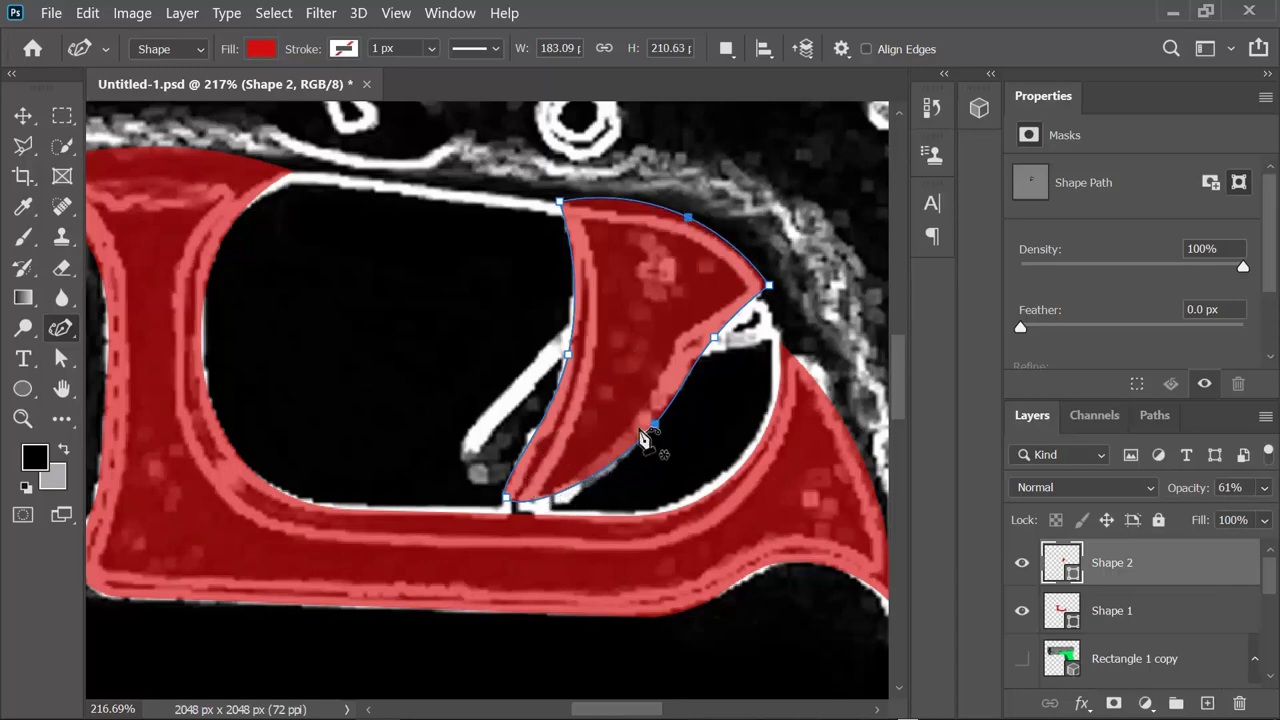
{"action": "left_click", "coordinate": [531, 444]}
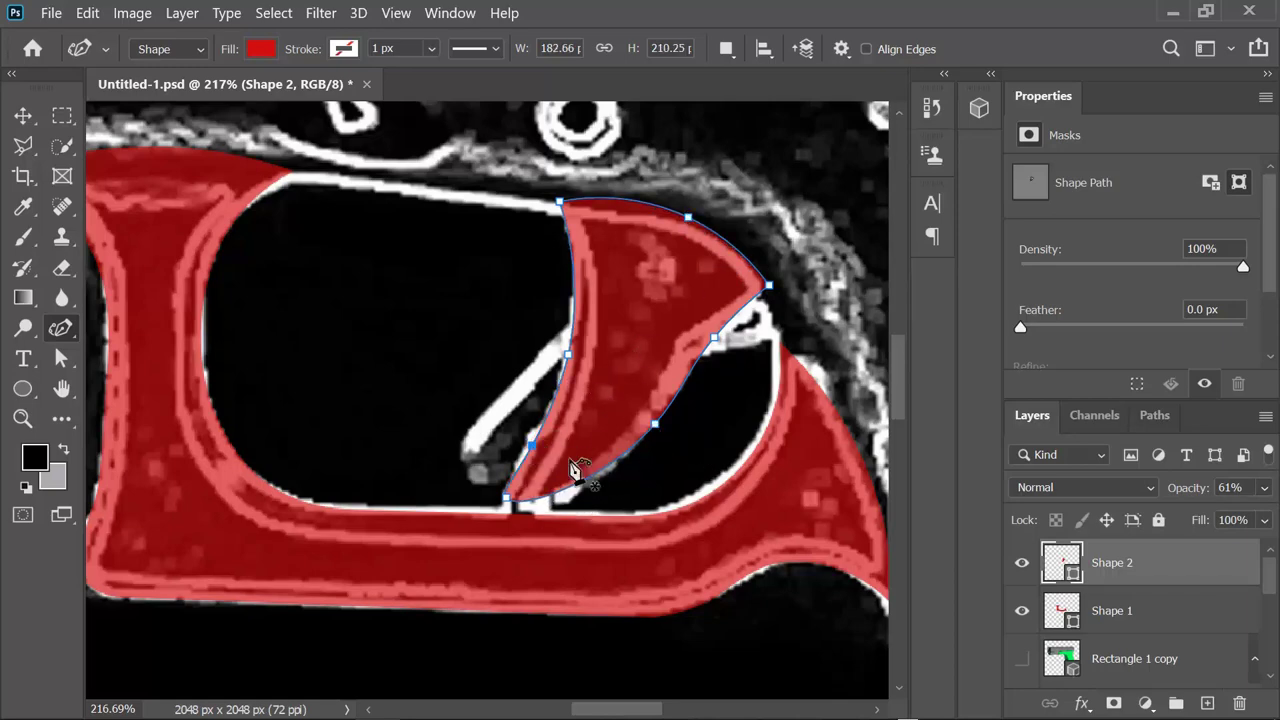
{"action": "scroll", "coordinate": [656, 342], "scroll_direction": "down", "scroll_amount": 5}
{"action": "left_click", "coordinate": [1135, 612], "text": "shift"}
Merge the two shapes into Shape 2 and duplicate it as Shape 2 copy
{"action": "right_click", "coordinate": [1135, 615]}
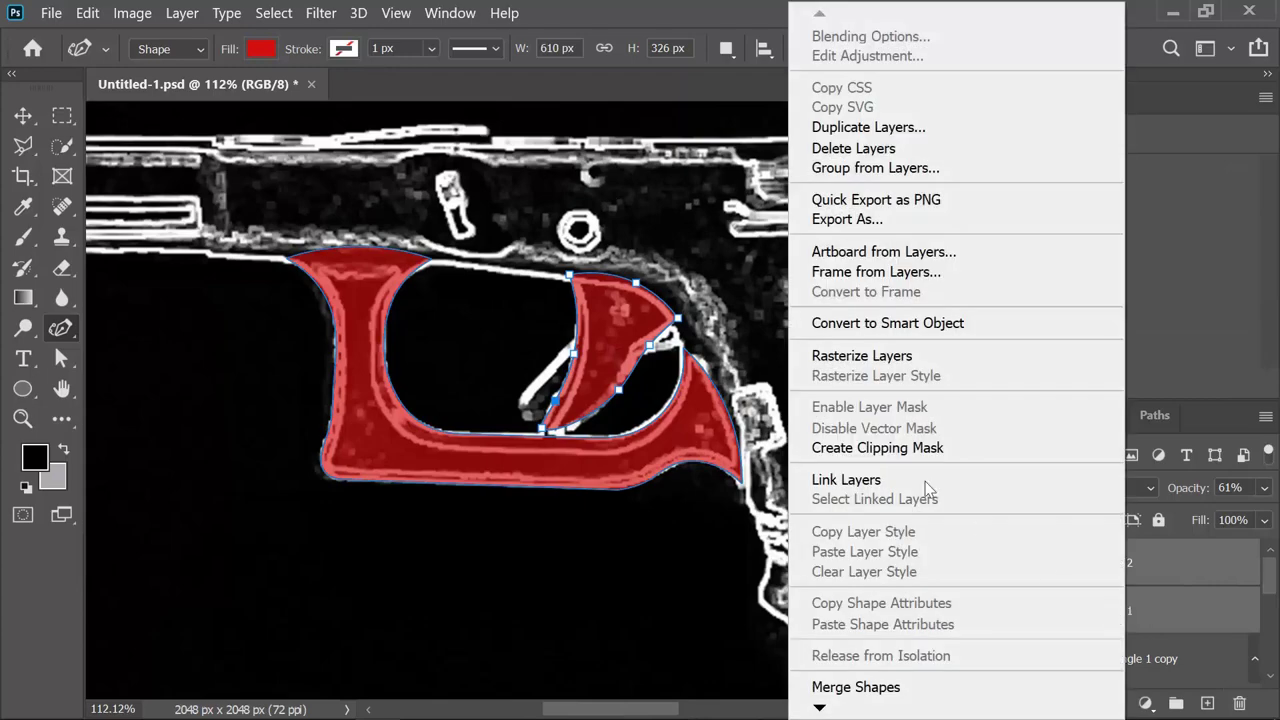
{"action": "left_click", "coordinate": [879, 687]}
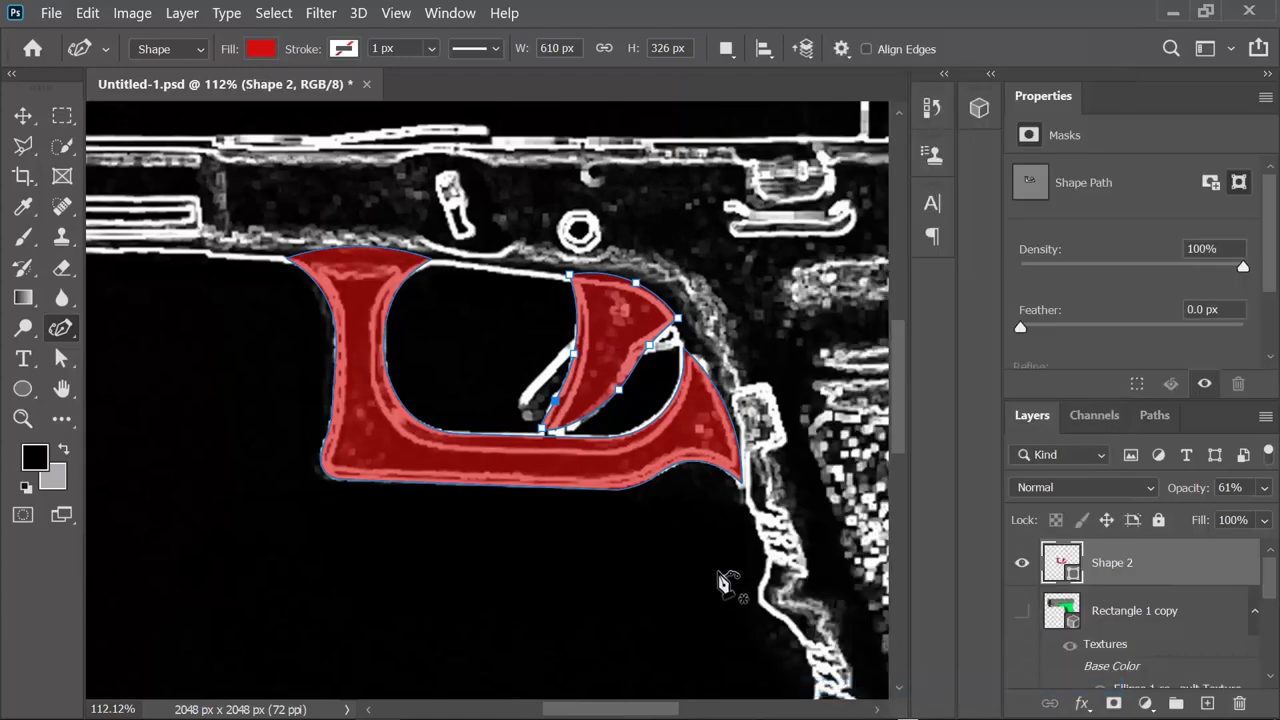
{"action": "right_click", "coordinate": [1140, 582]}
{"action": "left_click", "coordinate": [870, 130]}
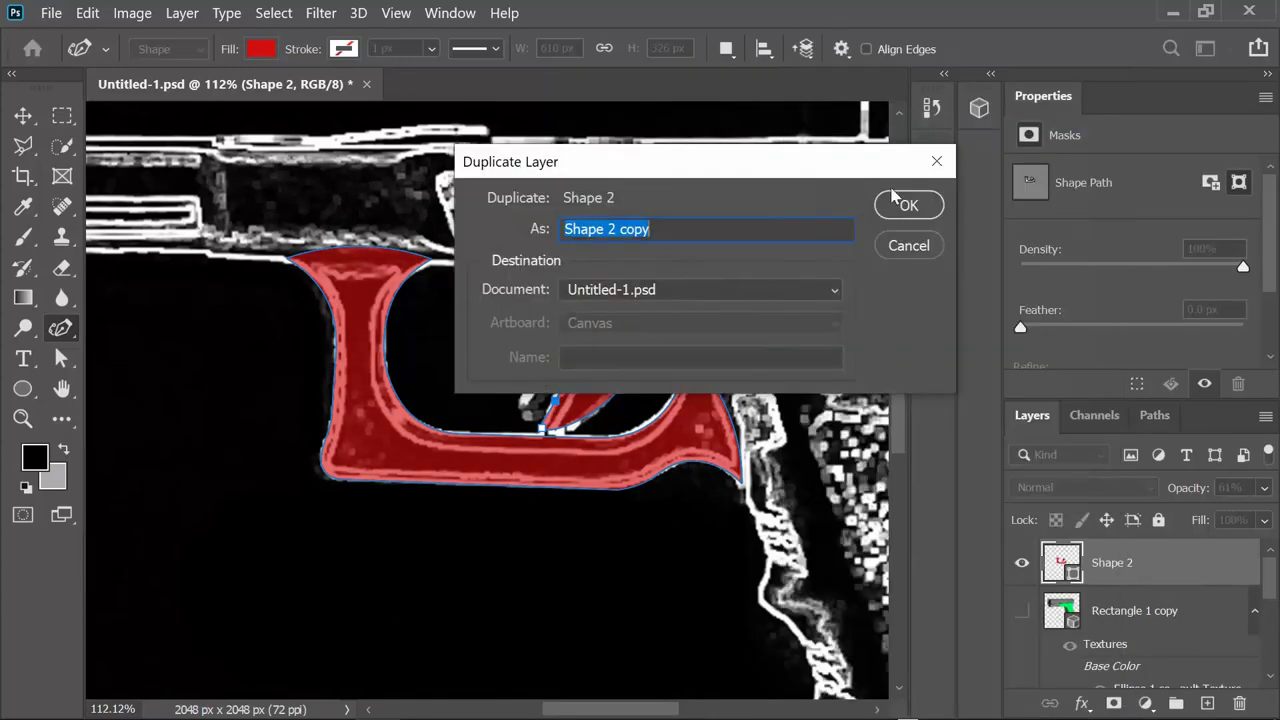
{"action": "left_click", "coordinate": [903, 206]}
{"action": "scroll", "coordinate": [1270, 600], "scroll_direction": "down", "scroll_amount": 1}
{"action": "scroll", "coordinate": [1270, 600], "scroll_direction": "up", "scroll_amount": 1}
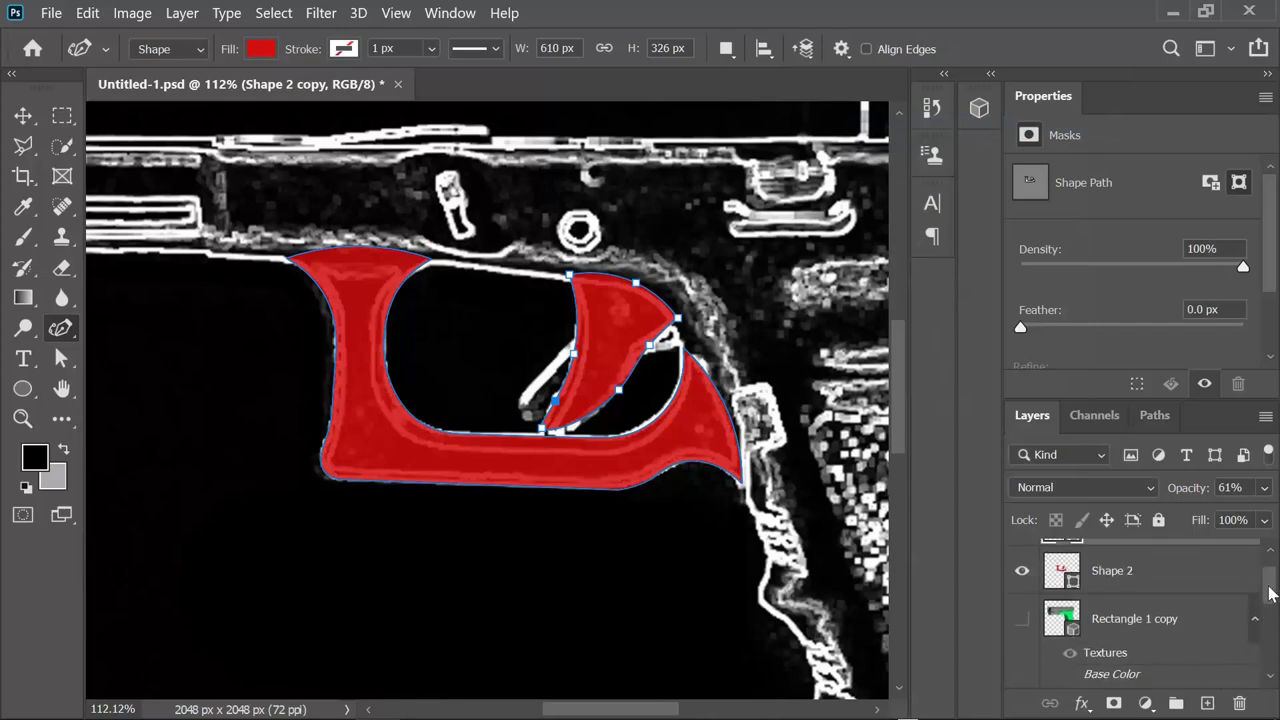
Enlarge the layer list and move Rectangle 1 copy higher in the stack
{"action": "left_click", "coordinate": [1115, 572]}
{"action": "left_click_drag", "start_coordinate": [1138, 398], "coordinate": [1148, 270]}
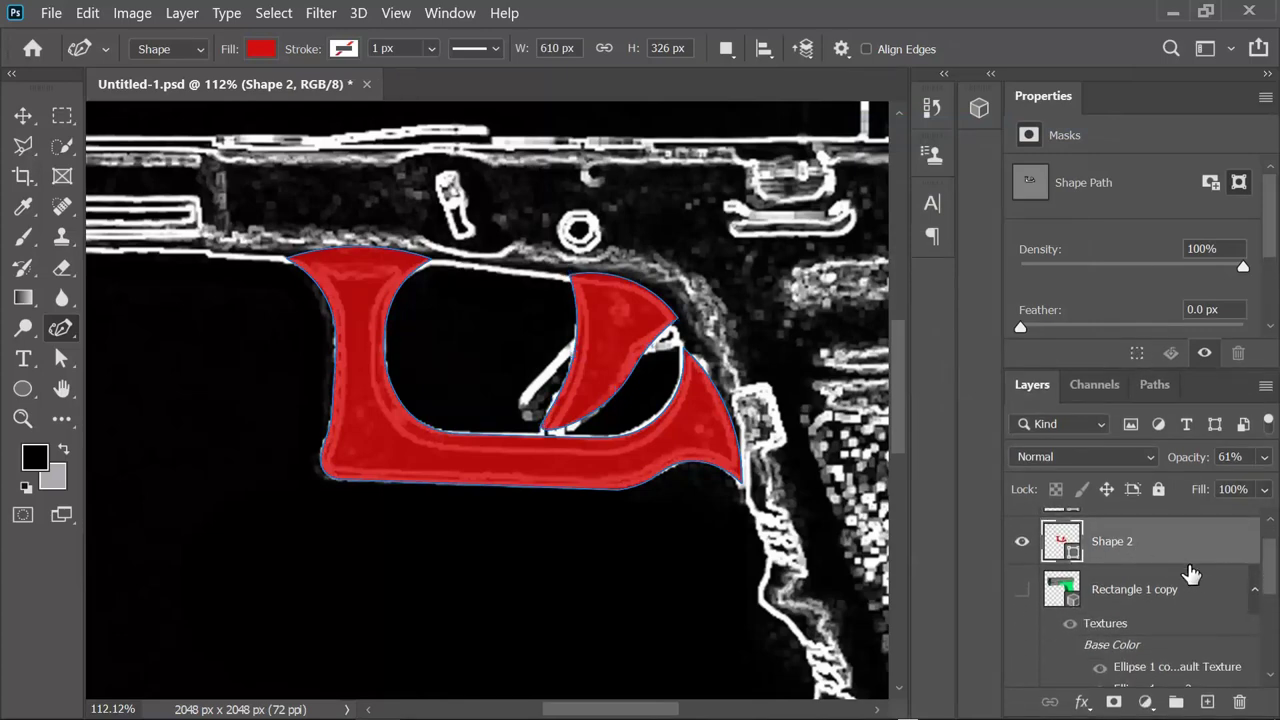
{"action": "scroll", "coordinate": [1238, 588], "scroll_direction": "up", "scroll_amount": 1}
{"action": "left_click", "coordinate": [1143, 623]}
{"action": "scroll", "coordinate": [1194, 600], "scroll_direction": "down", "scroll_amount": 1}
{"action": "scroll", "coordinate": [1250, 600], "scroll_direction": "up", "scroll_amount": 1}
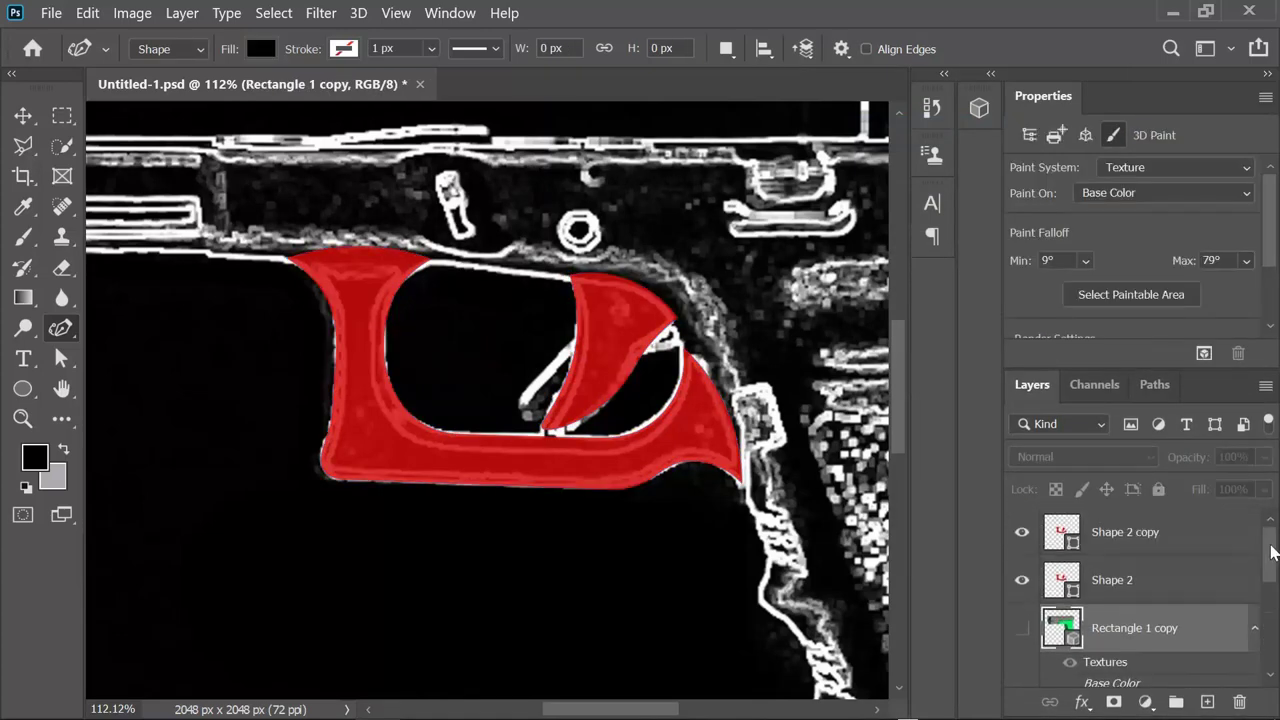
{"action": "left_click_drag", "start_coordinate": [1150, 622], "coordinate": [1128, 560]}
Select Shape 2 and Group 1, toggling Group 1's visibility off and on
{"action": "scroll", "coordinate": [1130, 565], "scroll_direction": "up", "scroll_amount": 1}
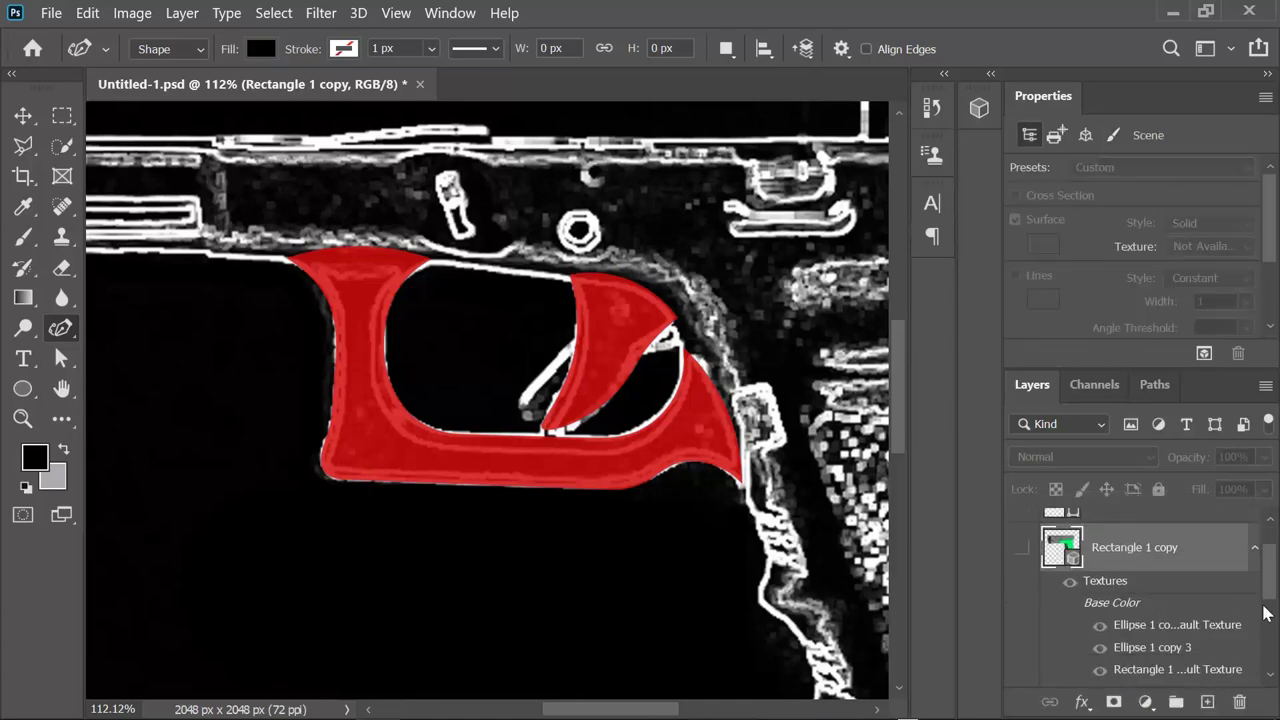
{"action": "scroll", "coordinate": [1140, 580], "scroll_direction": "up", "scroll_amount": 1}
{"action": "left_click", "coordinate": [1115, 540]}
{"action": "left_click", "coordinate": [1108, 578]}
{"action": "left_click", "coordinate": [1022, 578]}
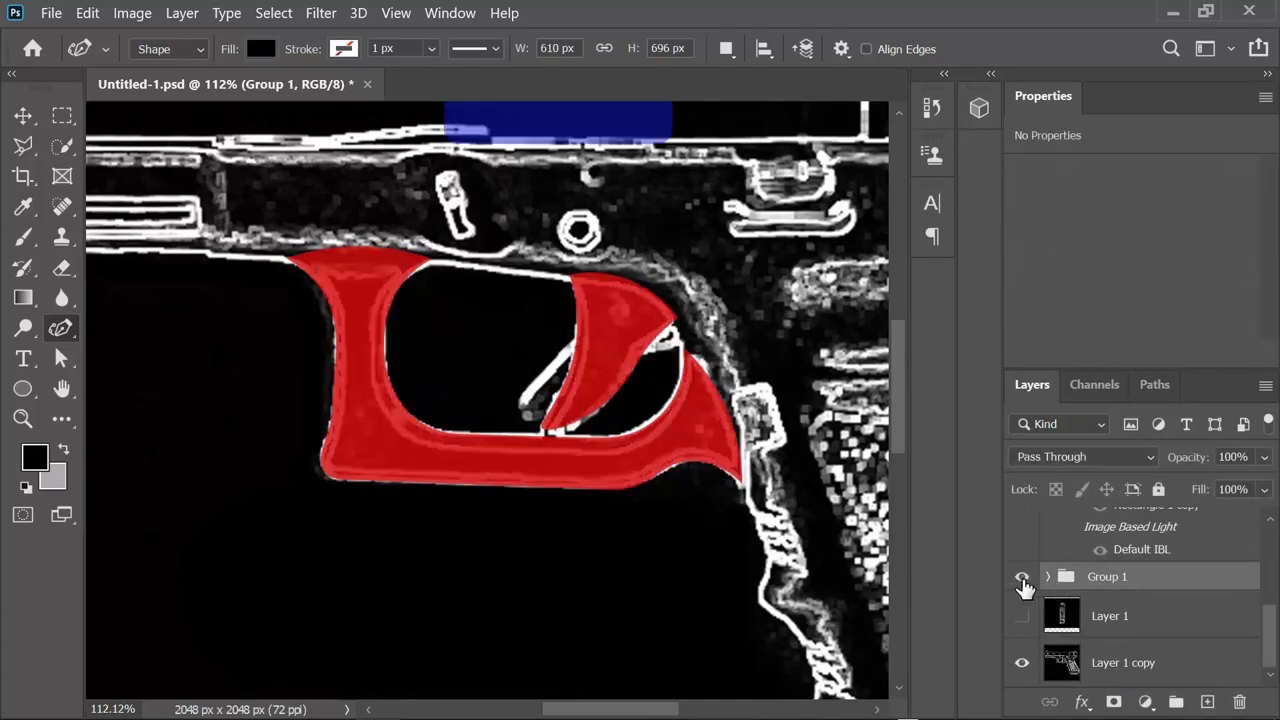
{"action": "left_click", "coordinate": [1022, 578]}
{"action": "scroll", "coordinate": [1260, 513], "scroll_direction": "up", "scroll_amount": 2}
Extrude the Shape 2 copy layer into a 3D object from the 3D menu
{"action": "left_click", "coordinate": [1120, 543]}
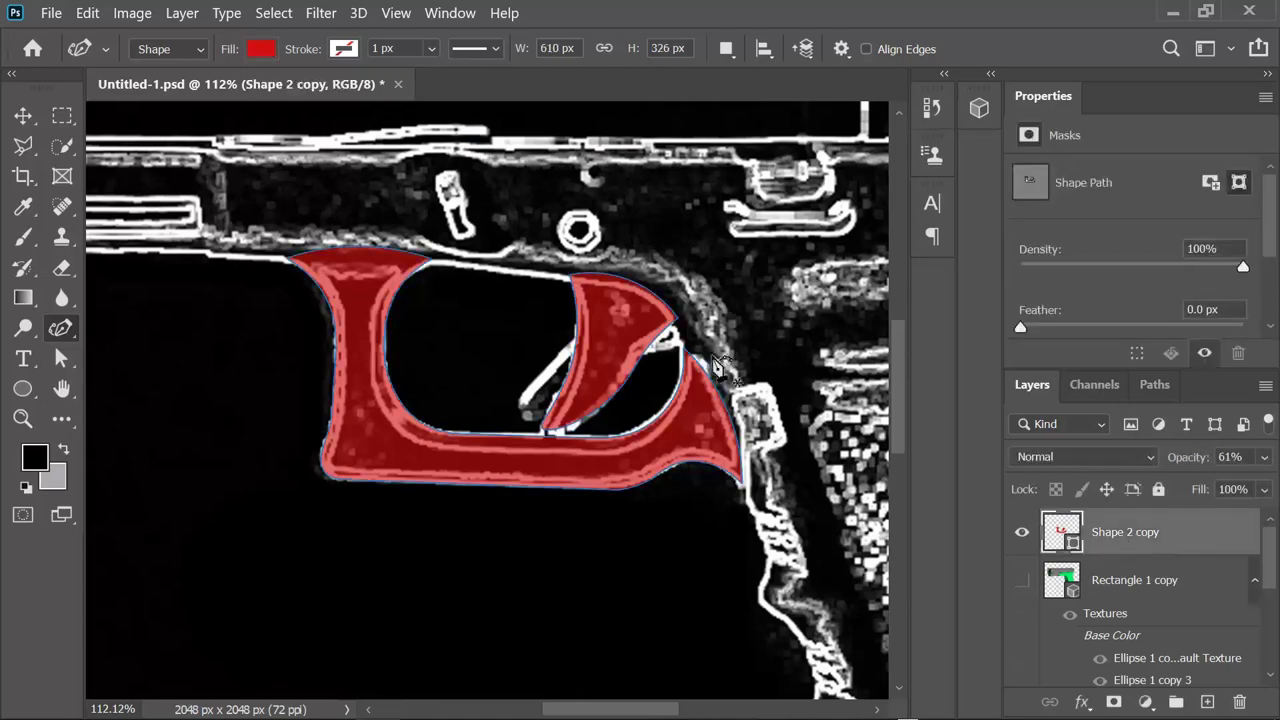
{"action": "left_click", "coordinate": [357, 13]}
{"action": "key", "text": "Escape"}
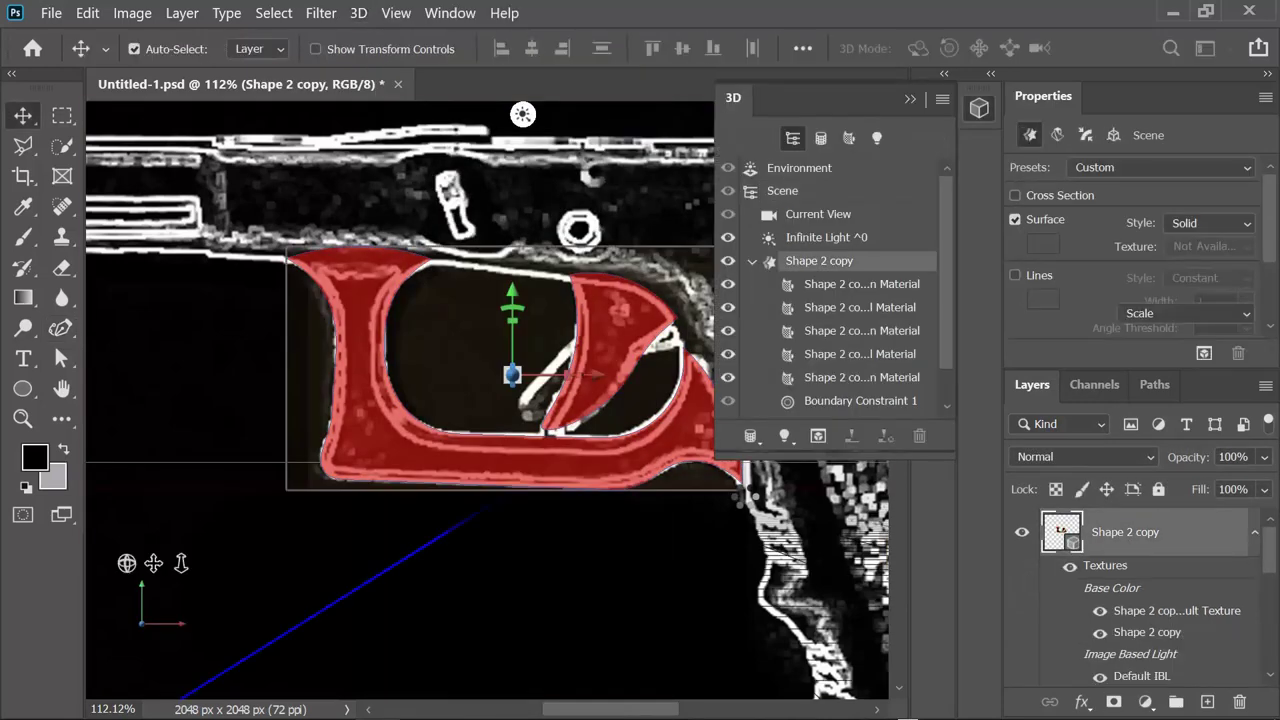
{"action": "scroll", "coordinate": [1268, 540], "scroll_direction": "down", "scroll_amount": 2}
Make the Rectangle 1 copy green frame visible and reselect its layer
{"action": "left_click", "coordinate": [1129, 568]}
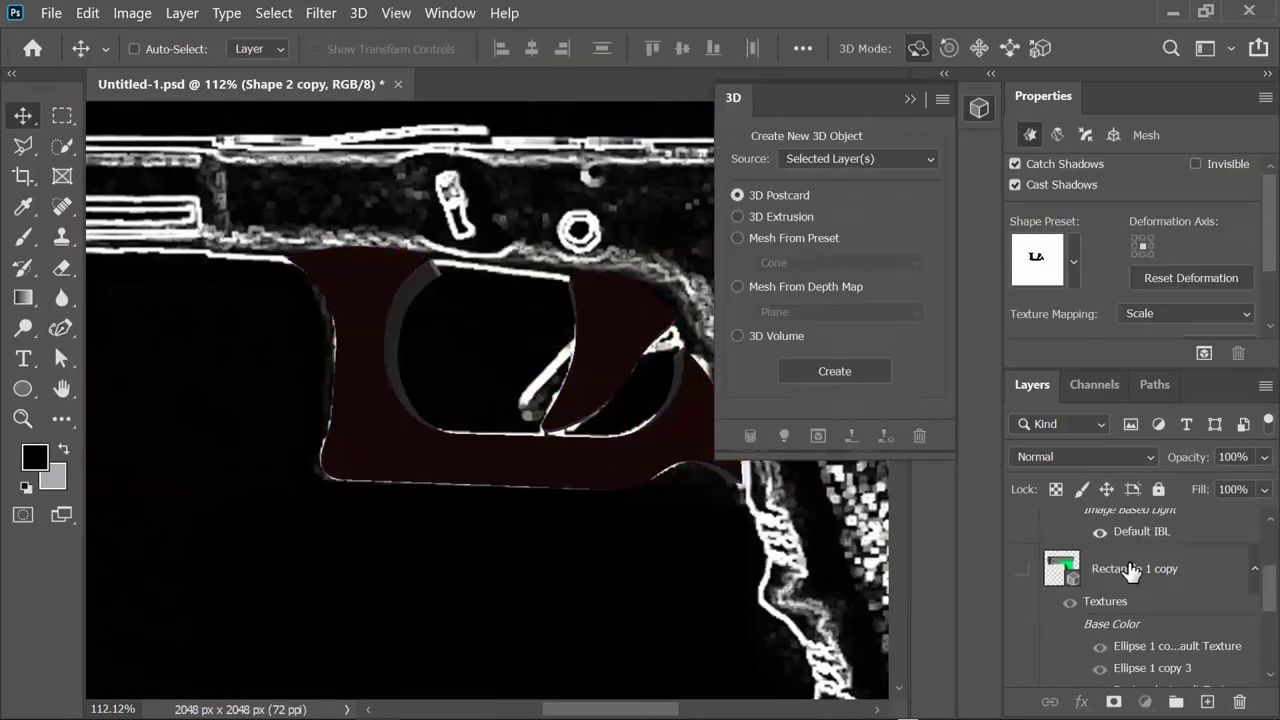
{"action": "left_click", "coordinate": [1022, 568]}
{"action": "scroll", "coordinate": [1270, 568], "scroll_direction": "up", "scroll_amount": 2}
{"action": "left_click", "coordinate": [1140, 531]}
{"action": "scroll", "coordinate": [1157, 540], "scroll_direction": "down", "scroll_amount": 2}
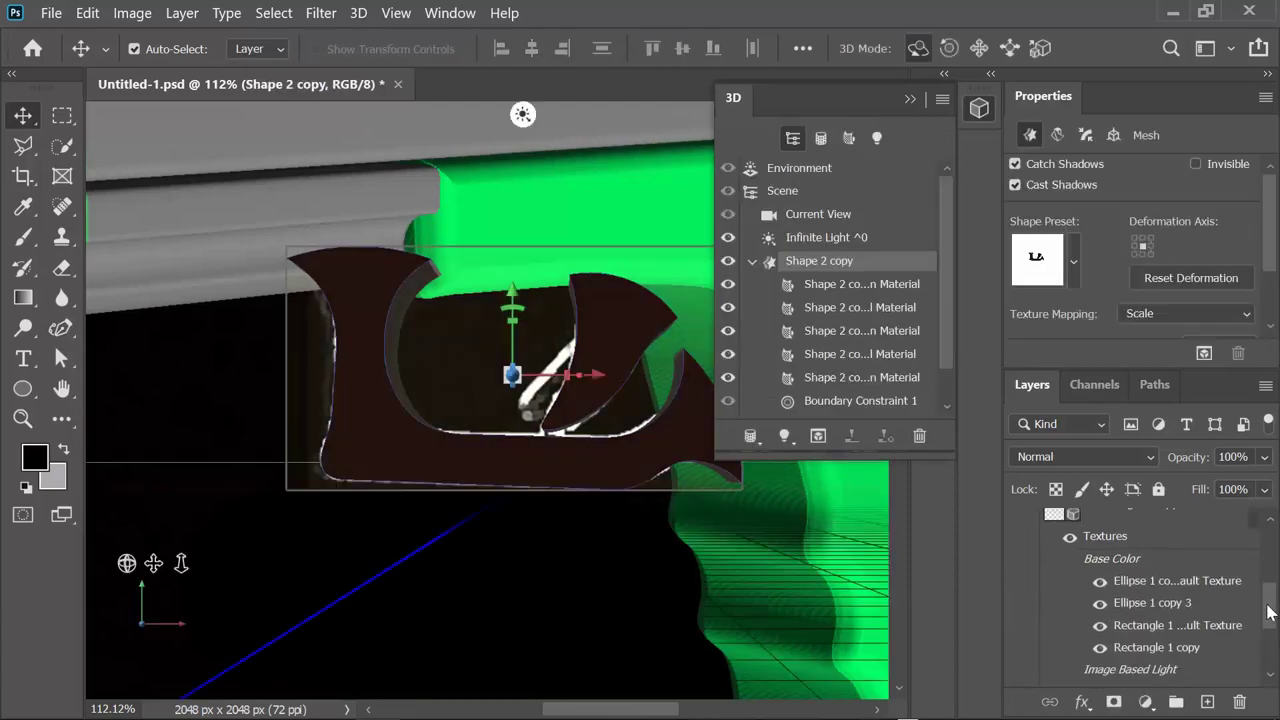
{"action": "scroll", "coordinate": [1157, 600], "scroll_direction": "up", "scroll_amount": 2}
{"action": "left_click", "coordinate": [1134, 601]}
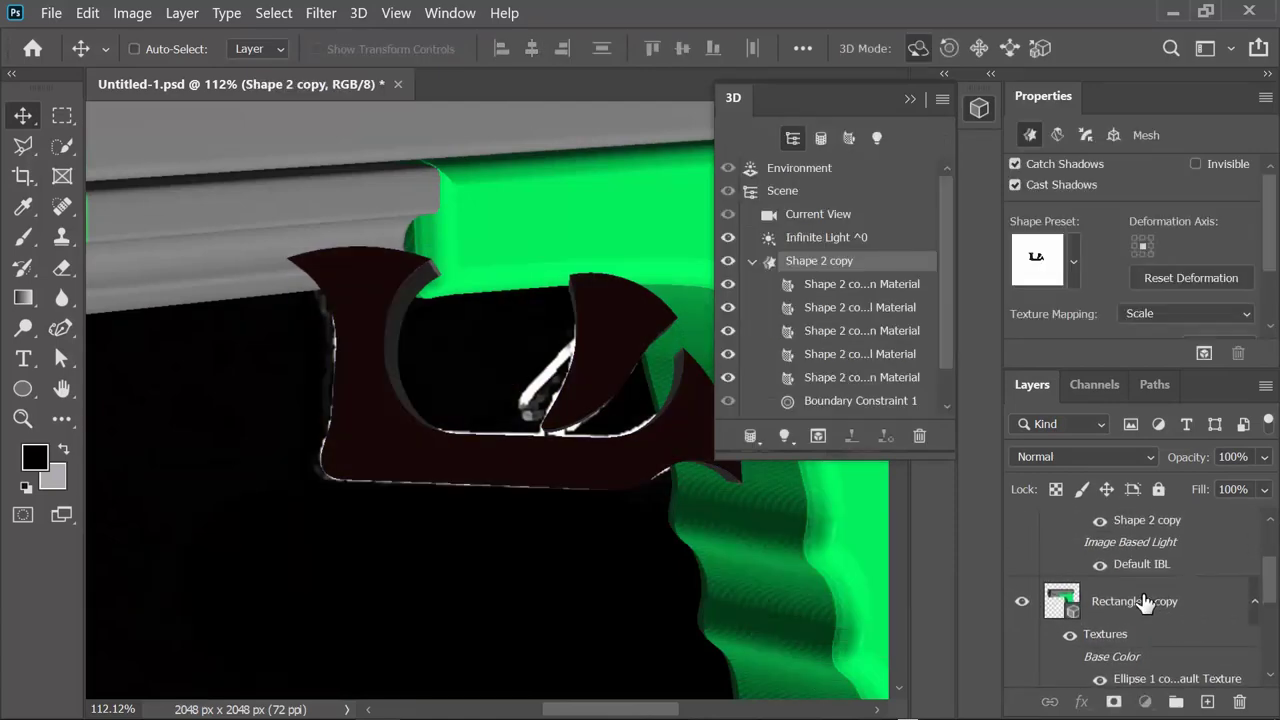
{"action": "left_click", "coordinate": [359, 15]}
Merge the 3D layers and select the visible Shape 2 copy mesh in the scene
{"action": "left_click", "coordinate": [448, 45]}
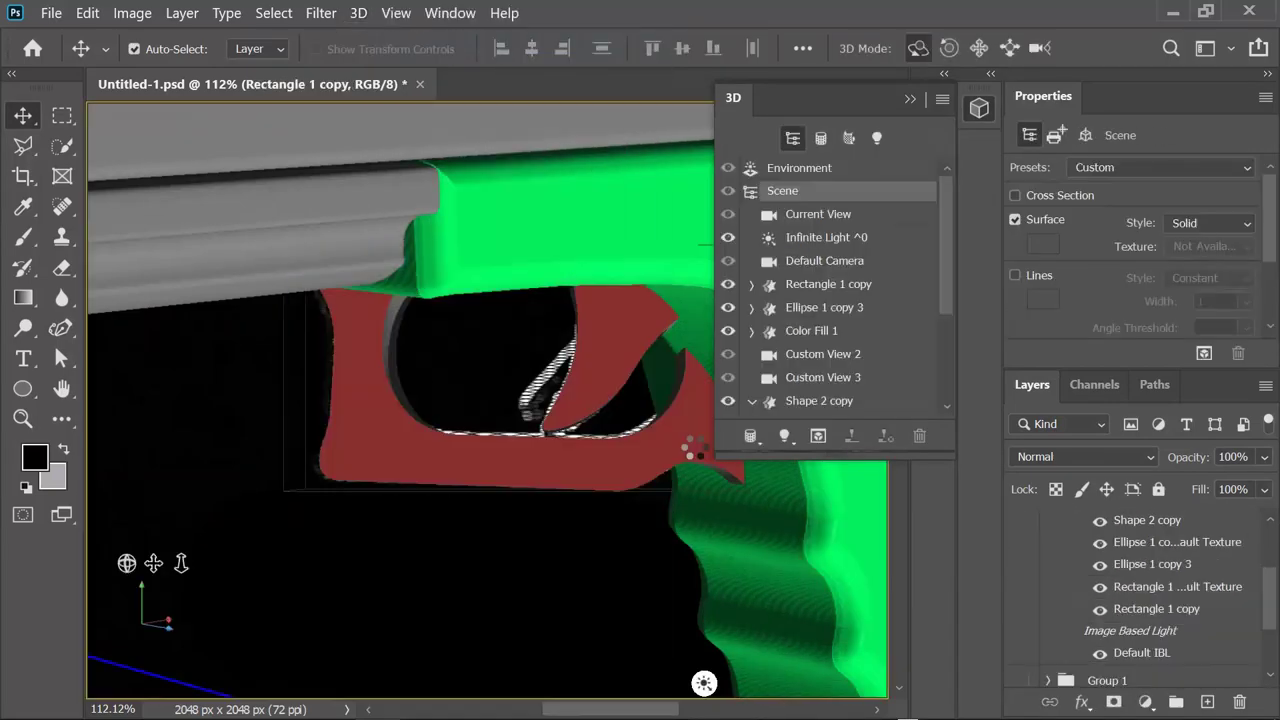
{"action": "left_click", "coordinate": [990, 75]}
{"action": "left_click", "coordinate": [875, 399]}
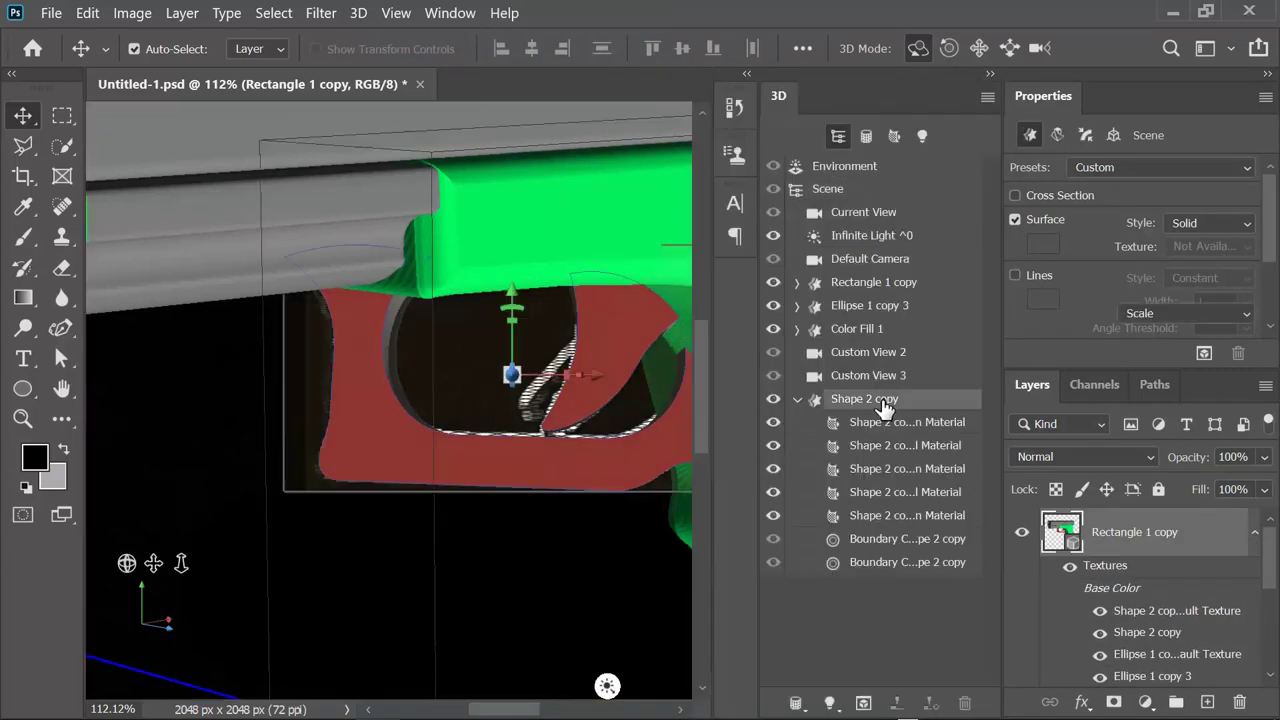
{"action": "left_click", "coordinate": [773, 398]}
{"action": "left_click", "coordinate": [797, 399]}
{"action": "left_click", "coordinate": [1114, 135]}
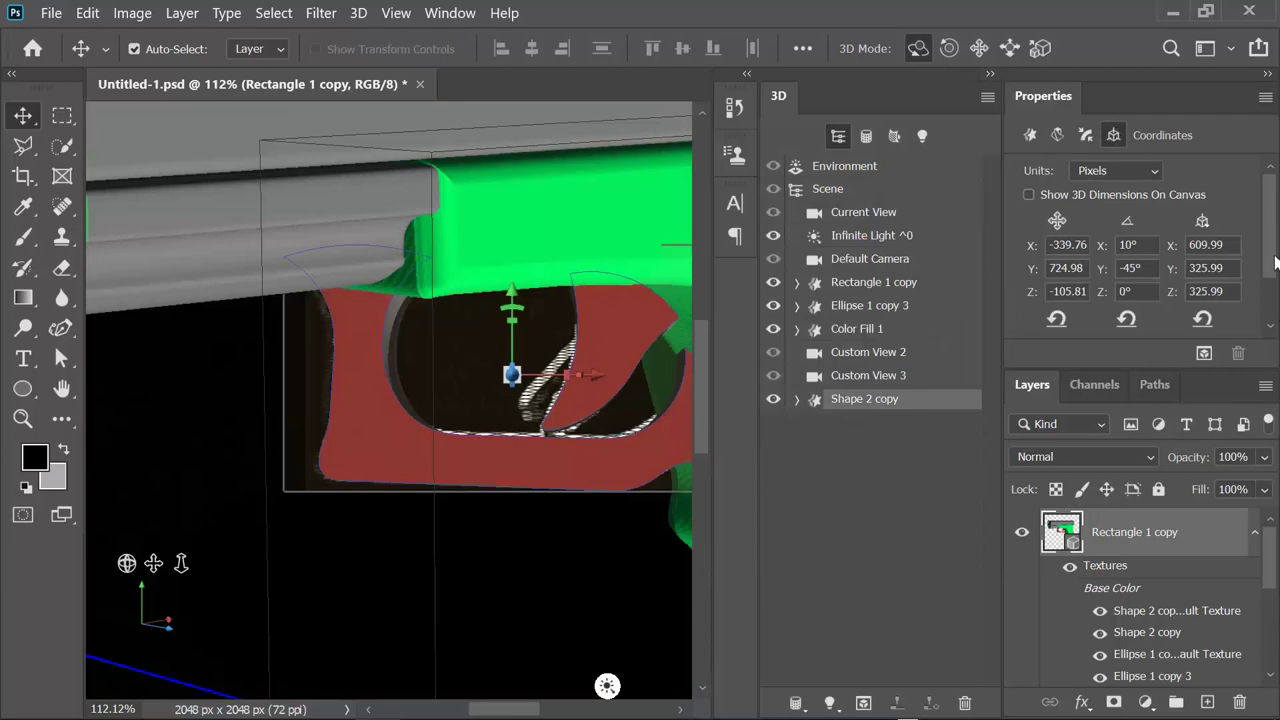
Reset the trigger's coordinates, drop it to ground, and move it to X -401.44, Y 758.56
{"action": "scroll", "coordinate": [1275, 262], "scroll_direction": "down", "scroll_amount": 2}
{"action": "left_click", "coordinate": [1132, 287]}
{"action": "left_click", "coordinate": [1132, 322]}
{"action": "mouse_move", "coordinate": [181, 563]}
{"action": "left_mouse_down"}
{"action": "mouse_move", "coordinate": [171, 473]}
{"action": "mouse_move", "coordinate": [175, 540]}
{"action": "left_mouse_up"}
{"action": "left_click_drag", "start_coordinate": [650, 452], "coordinate": [626, 345]}
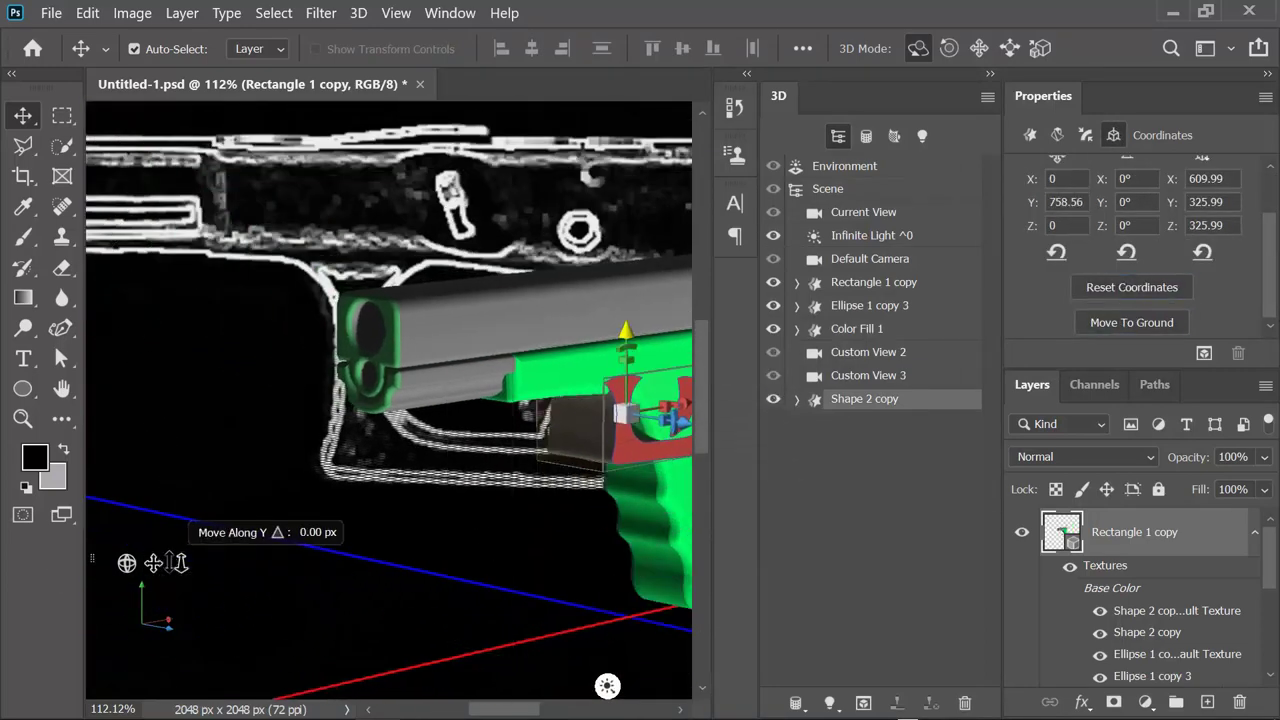
{"action": "left_click_drag", "start_coordinate": [153, 563], "coordinate": [160, 545]}
{"action": "left_click_drag", "start_coordinate": [530, 470], "coordinate": [448, 483]}
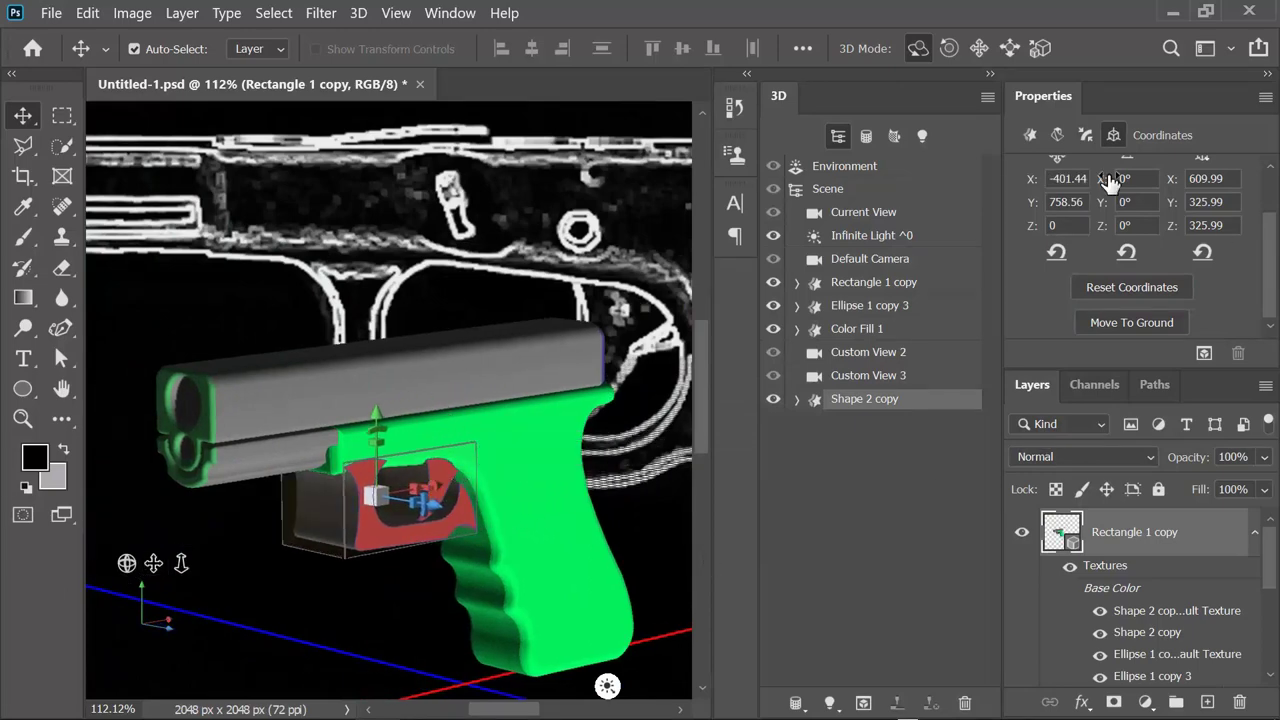
{"action": "left_click", "coordinate": [1030, 135]}
Set the mesh's extrusion depth to 180 px, stepping through 150 and 165
{"action": "scroll", "coordinate": [1207, 218], "scroll_direction": "down", "scroll_amount": 3}
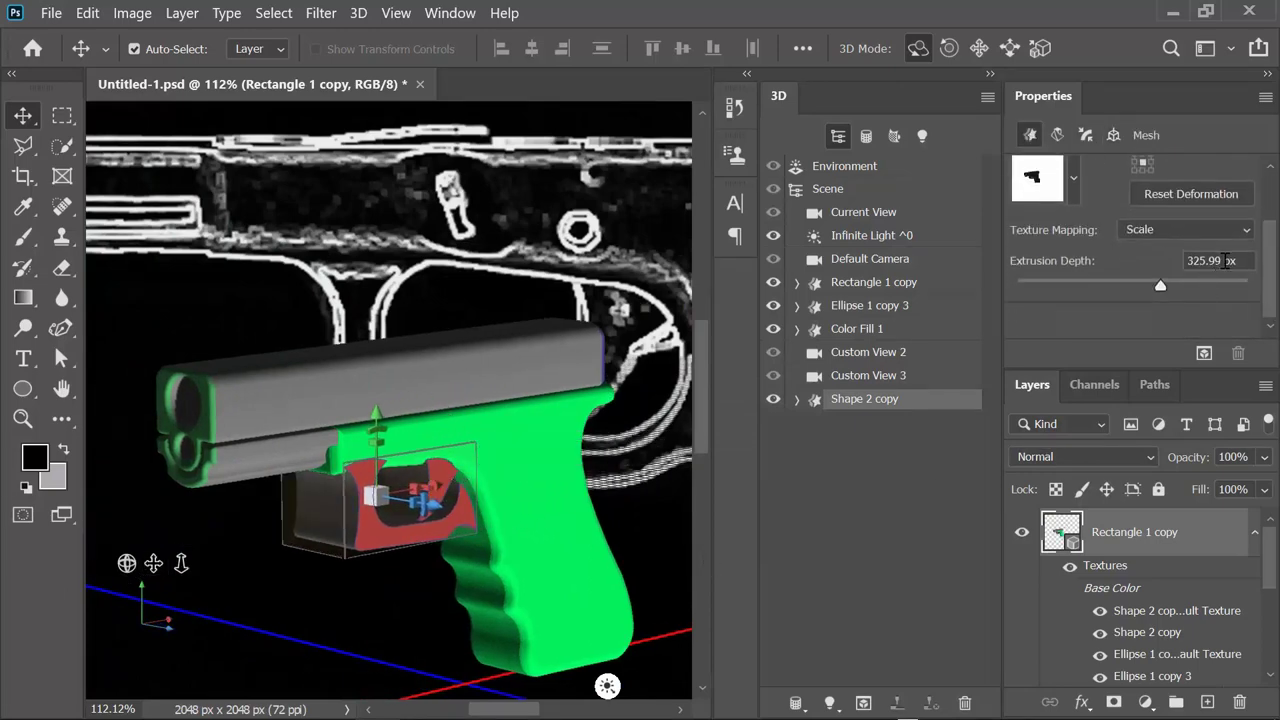
{"action": "left_click_drag", "start_coordinate": [1160, 285], "coordinate": [1149, 287]}
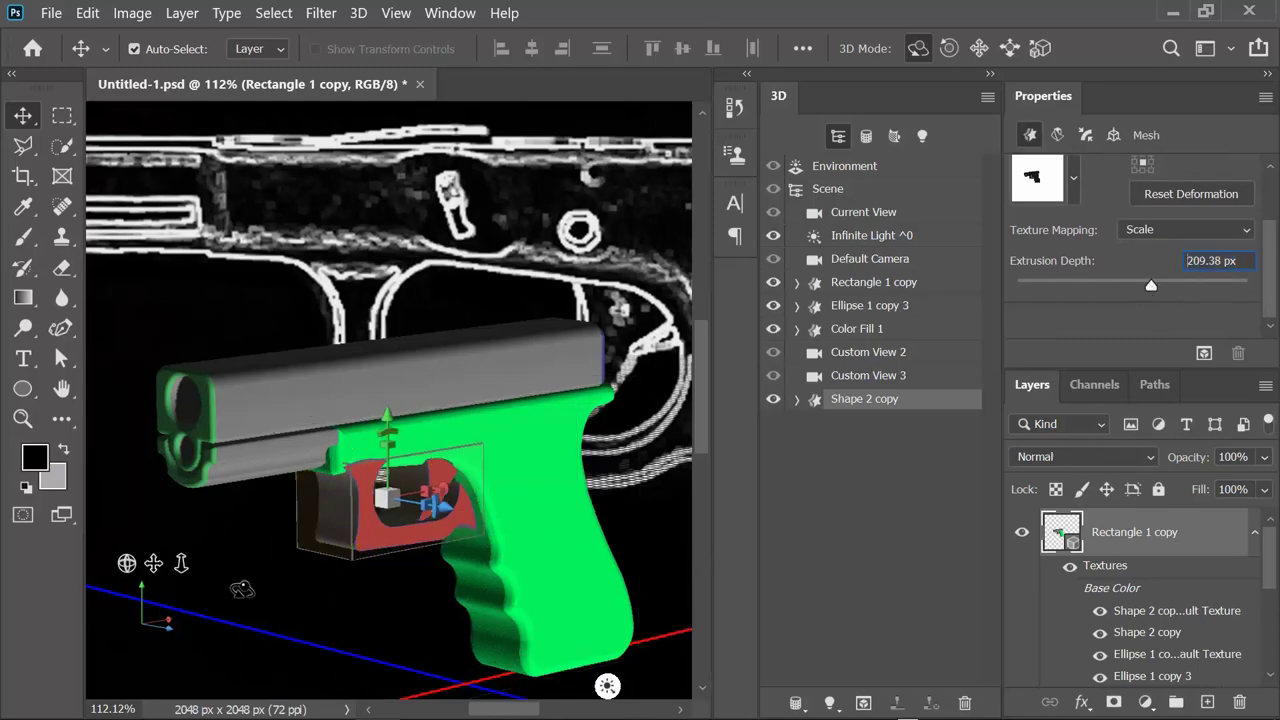
{"action": "left_click_drag", "start_coordinate": [155, 563], "coordinate": [160, 563]}
{"action": "type", "text": "150"}
{"action": "key", "text": "Return"}
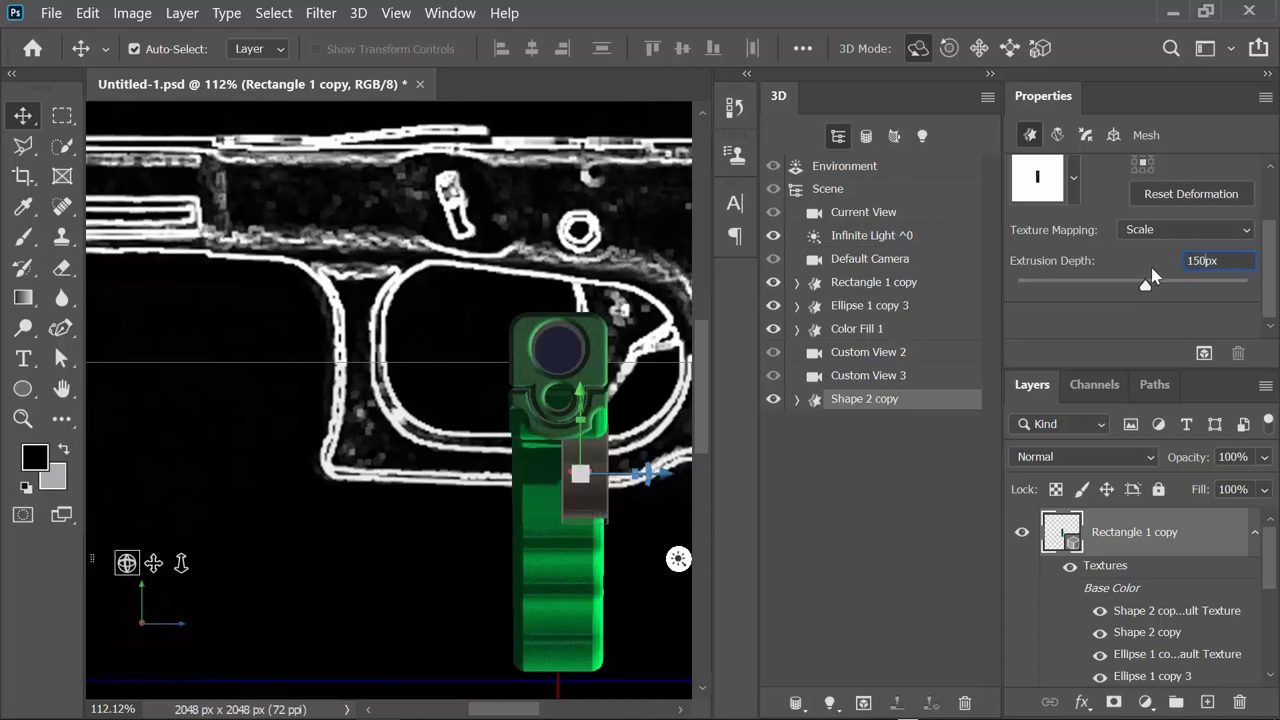
{"action": "type", "text": "165"}
{"action": "key", "text": "Return"}
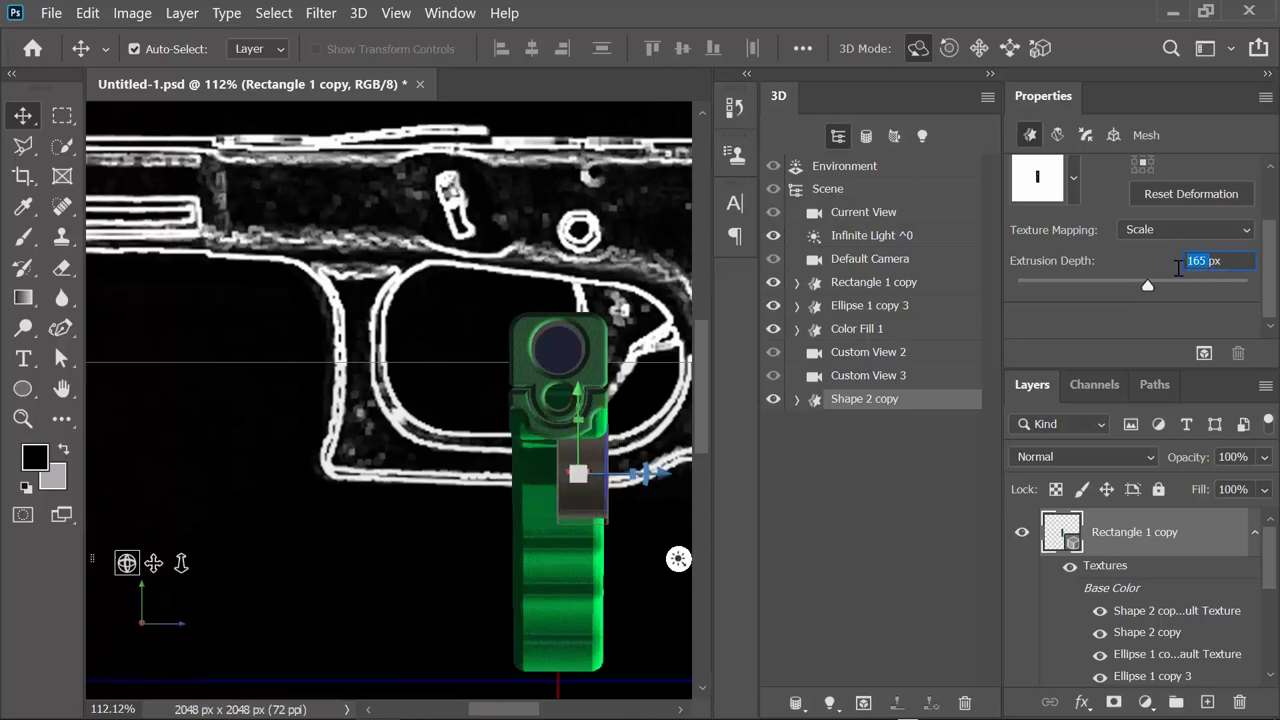
{"action": "type", "text": "180"}
{"action": "key", "text": "Return"}
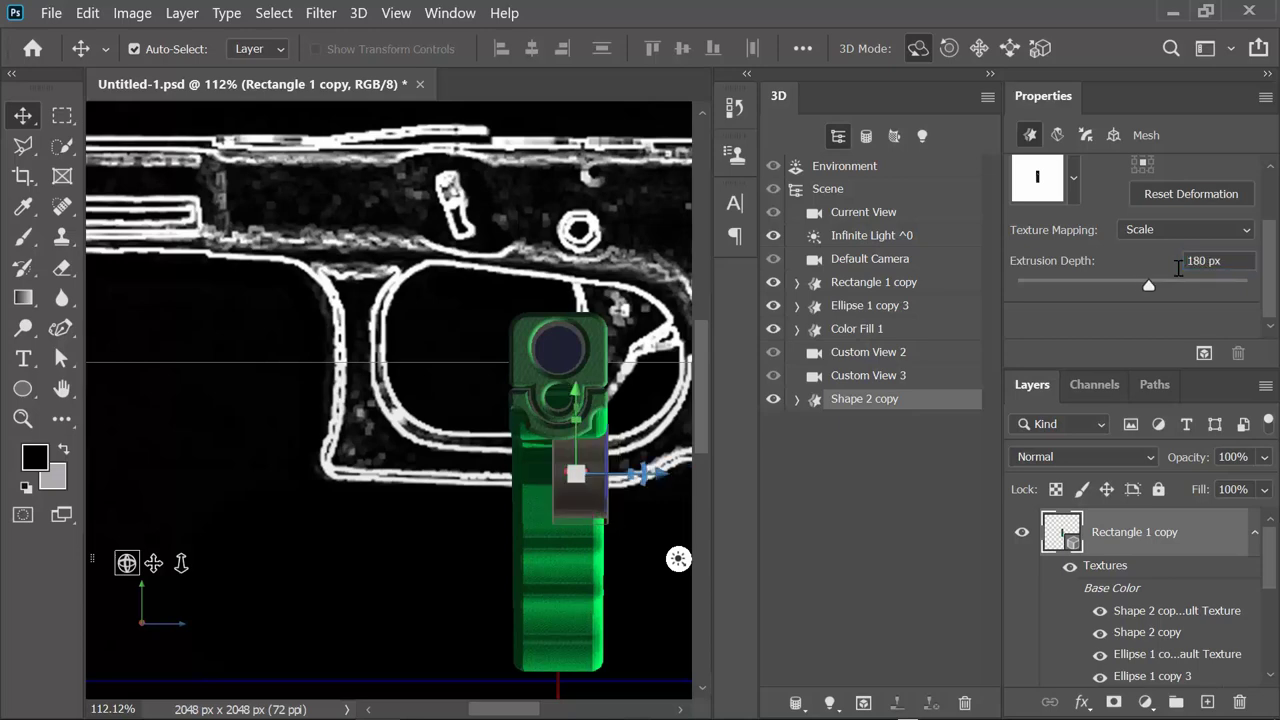
Hide the Layer 1 copy reference sketch to leave a transparent background
{"action": "left_click", "coordinate": [1113, 135]}
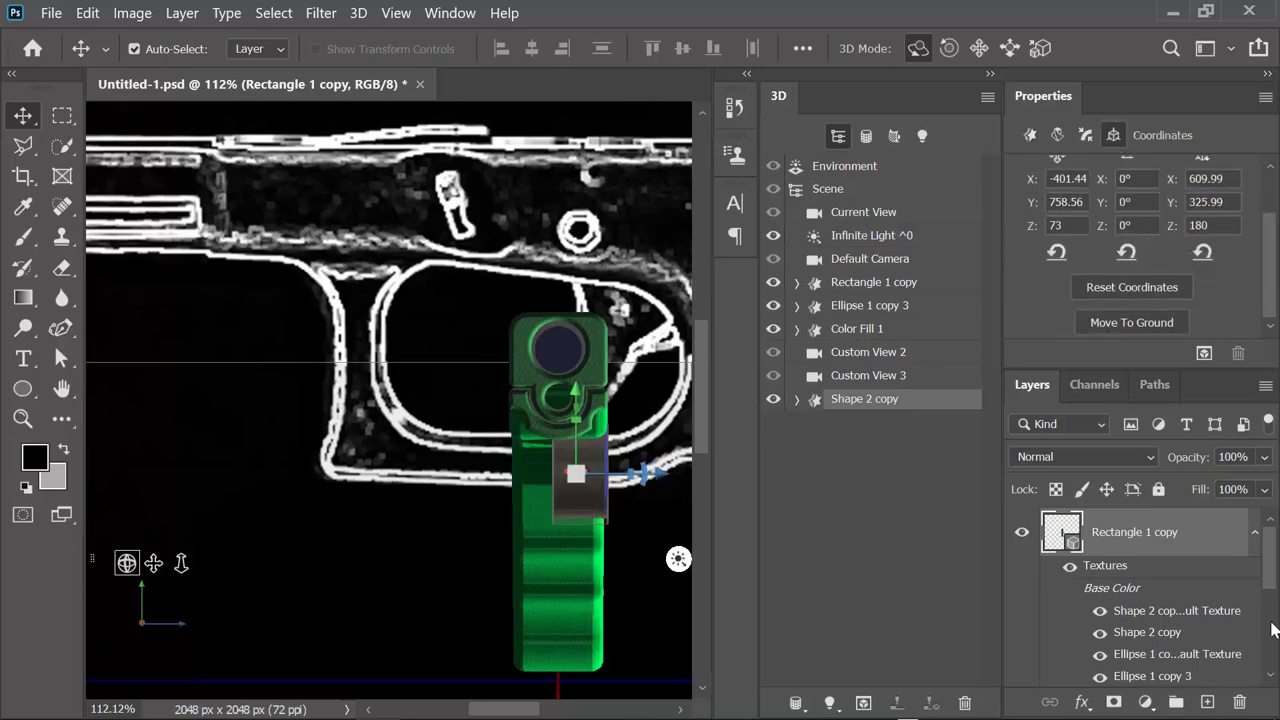
{"action": "scroll", "coordinate": [1140, 620], "scroll_direction": "down", "scroll_amount": 10}
{"action": "left_click", "coordinate": [1022, 664]}
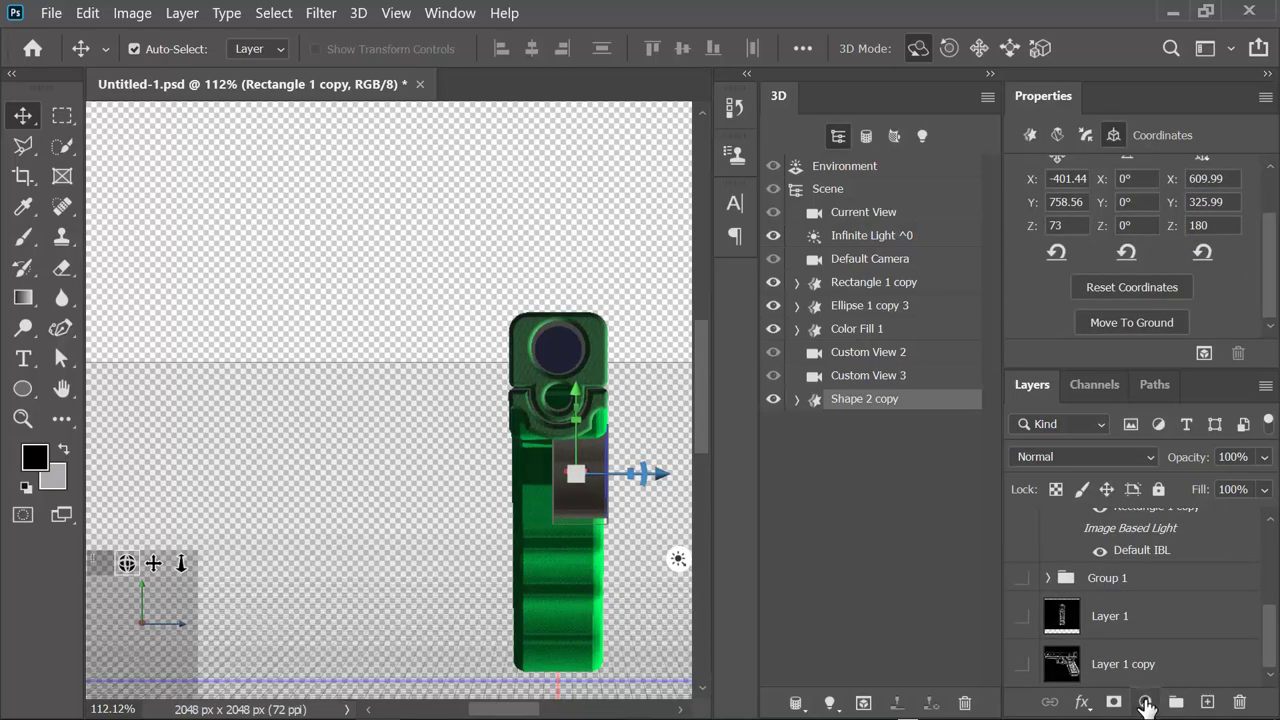
Add a Solid Color fill layer and move it to the bottom of the layer stack
{"action": "left_click", "coordinate": [1146, 706]}
{"action": "left_click", "coordinate": [1120, 289]}
{"action": "type", "text": "ffffff"}
{"action": "left_click", "coordinate": [908, 151]}
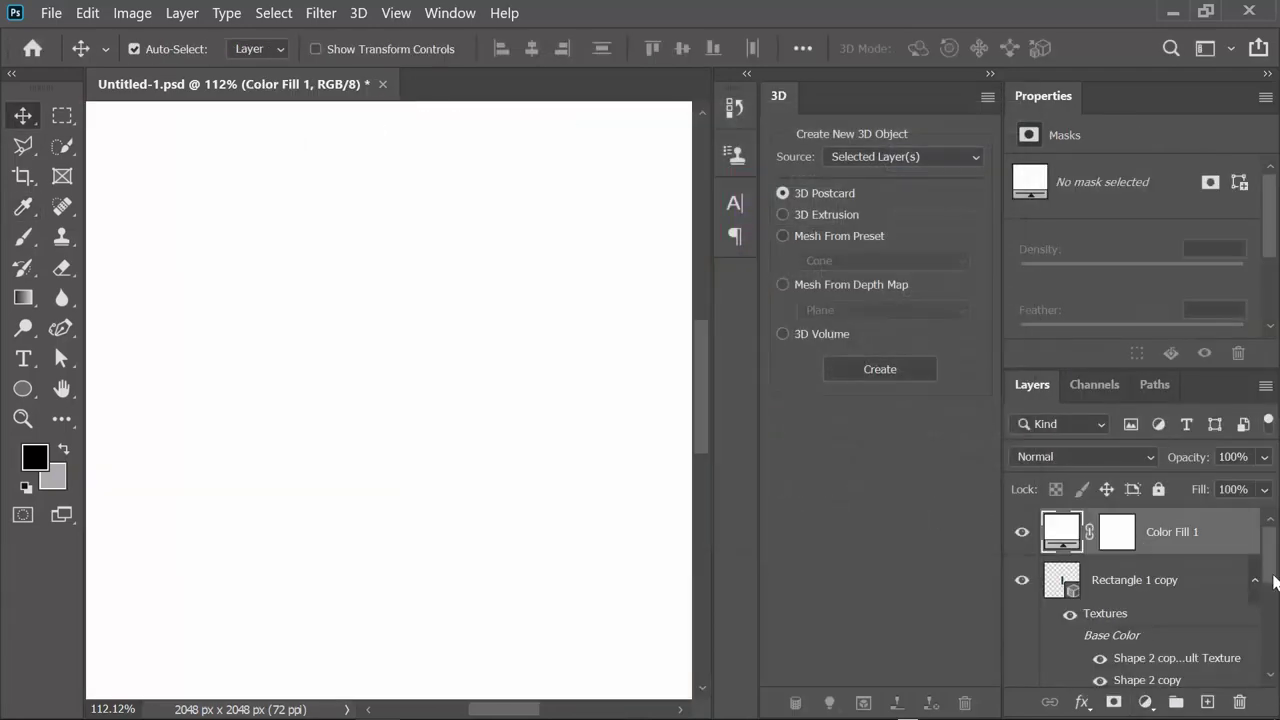
{"action": "left_click_drag", "start_coordinate": [1066, 537], "coordinate": [1126, 676]}
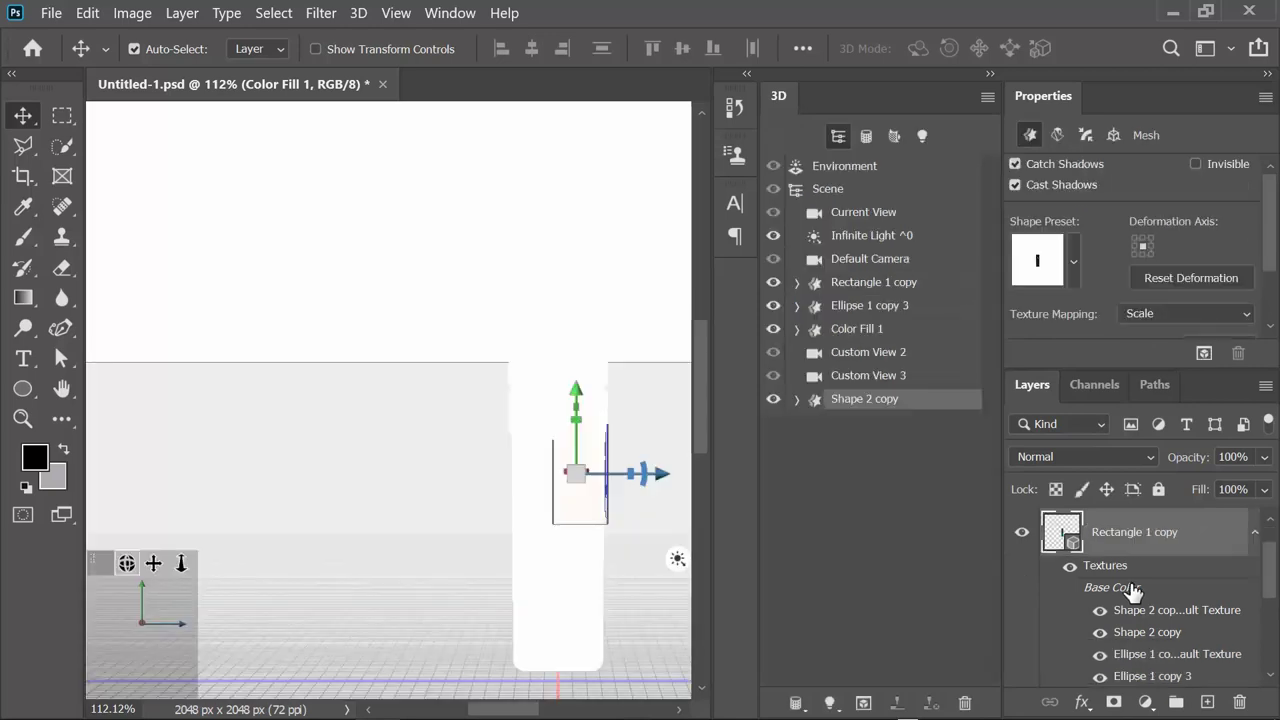
{"action": "scroll", "coordinate": [1200, 575], "scroll_direction": "down", "scroll_amount": 5}
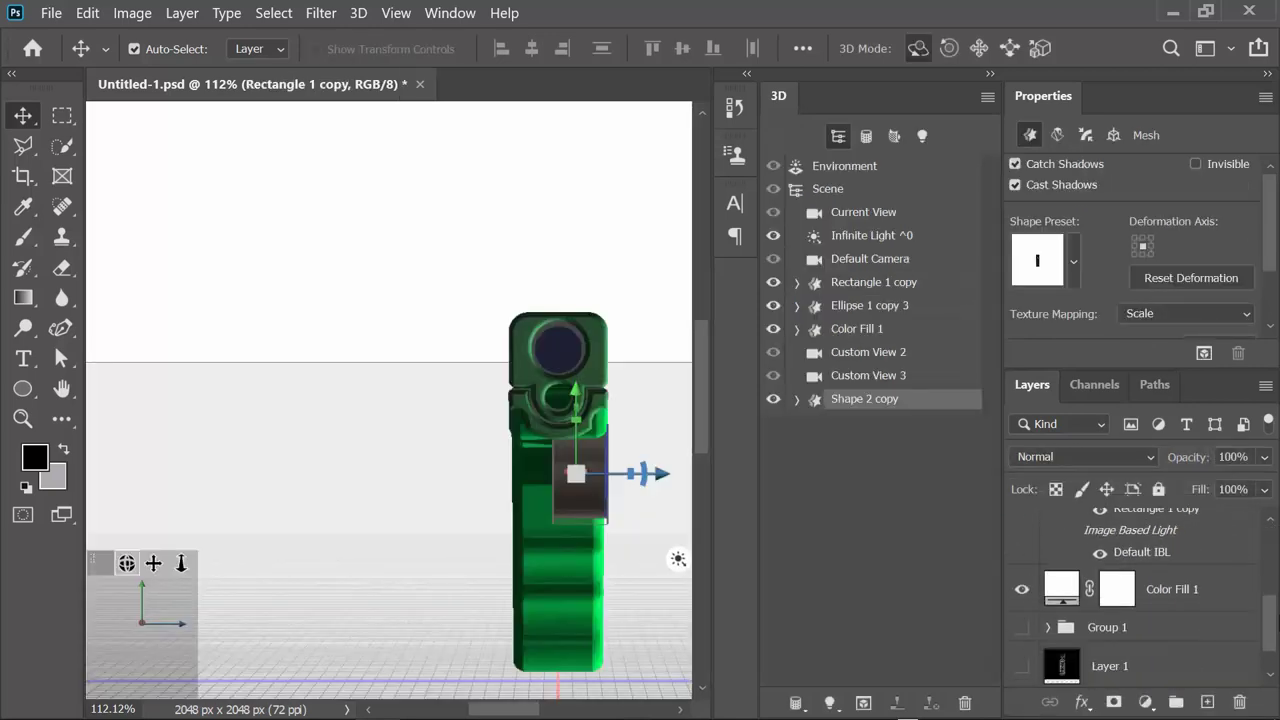
{"action": "left_click_drag", "start_coordinate": [1062, 540], "coordinate": [1090, 680]}
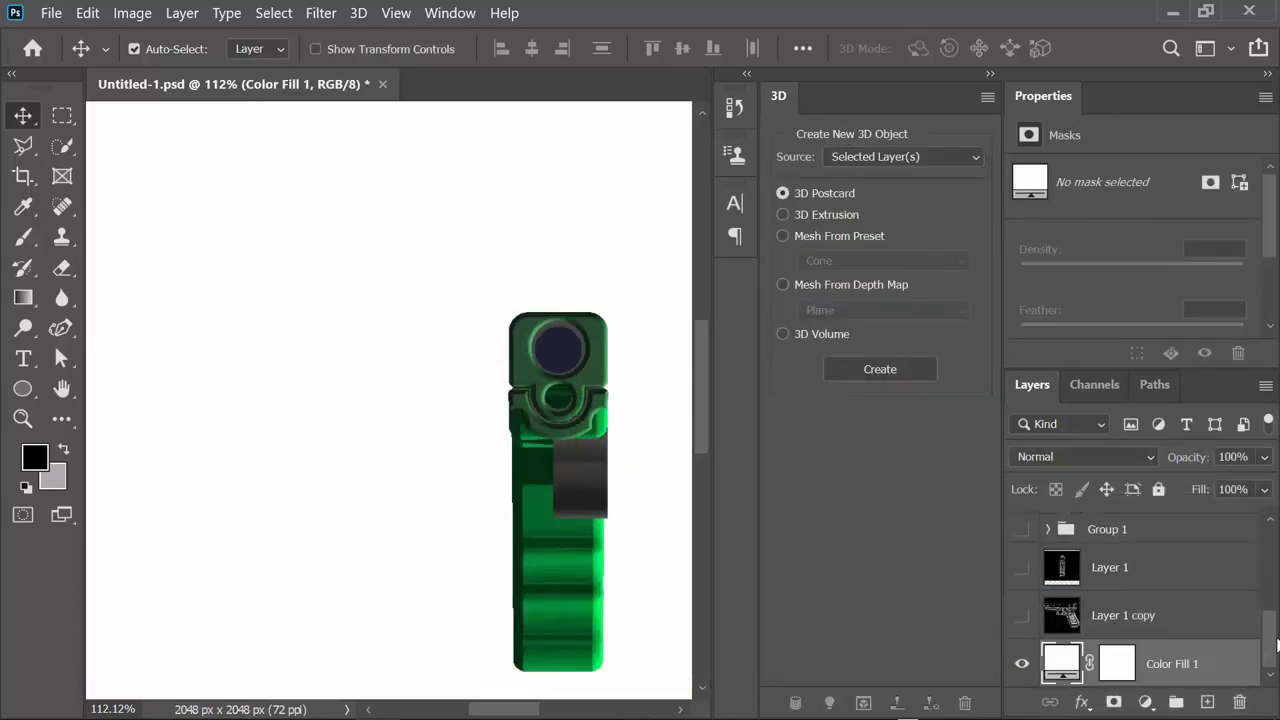
Recolour Color Fill 1 to grey #b0b0b0 as the gun's backdrop
{"action": "double_click", "coordinate": [1062, 663]}
{"action": "left_click", "coordinate": [423, 257]}
{"action": "left_click", "coordinate": [909, 151]}
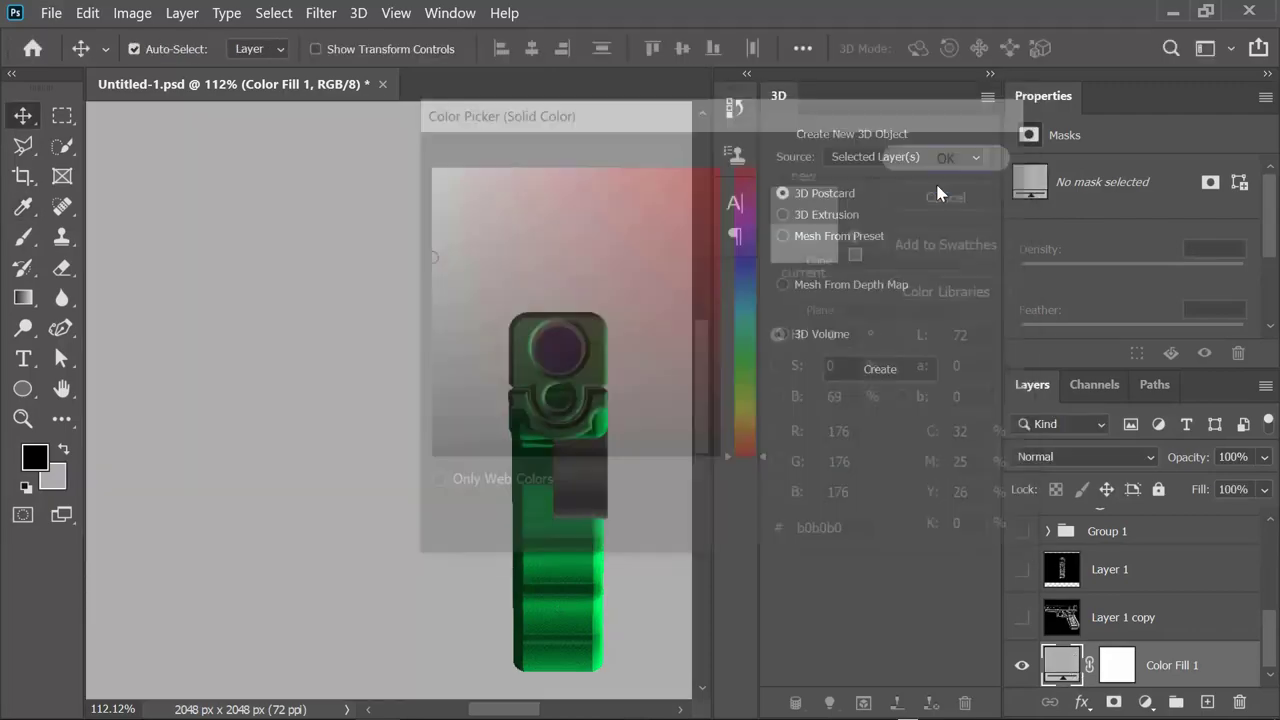
{"action": "left_click_drag", "start_coordinate": [1270, 640], "coordinate": [1276, 541]}
{"action": "left_click", "coordinate": [1186, 540]}
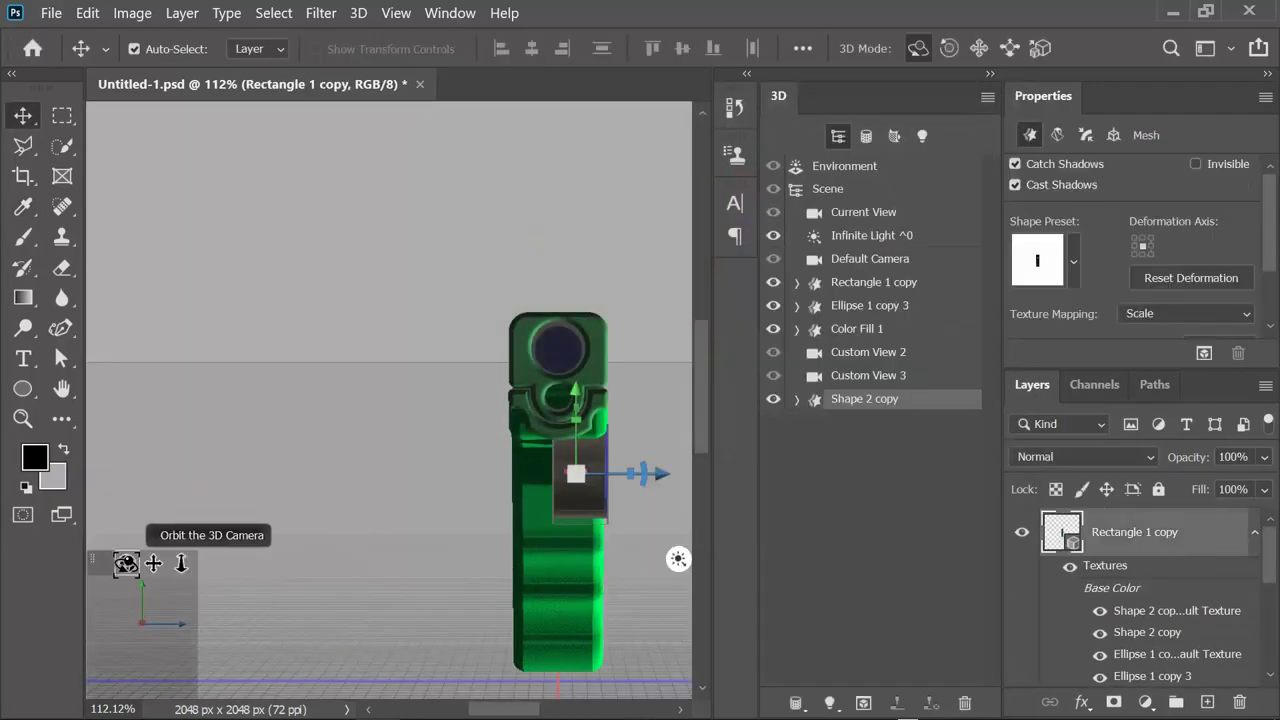
Nudge the trigger along Z, drop it to the ground plane and raise it on Y
{"action": "left_click_drag", "start_coordinate": [107, 565], "coordinate": [429, 494]}
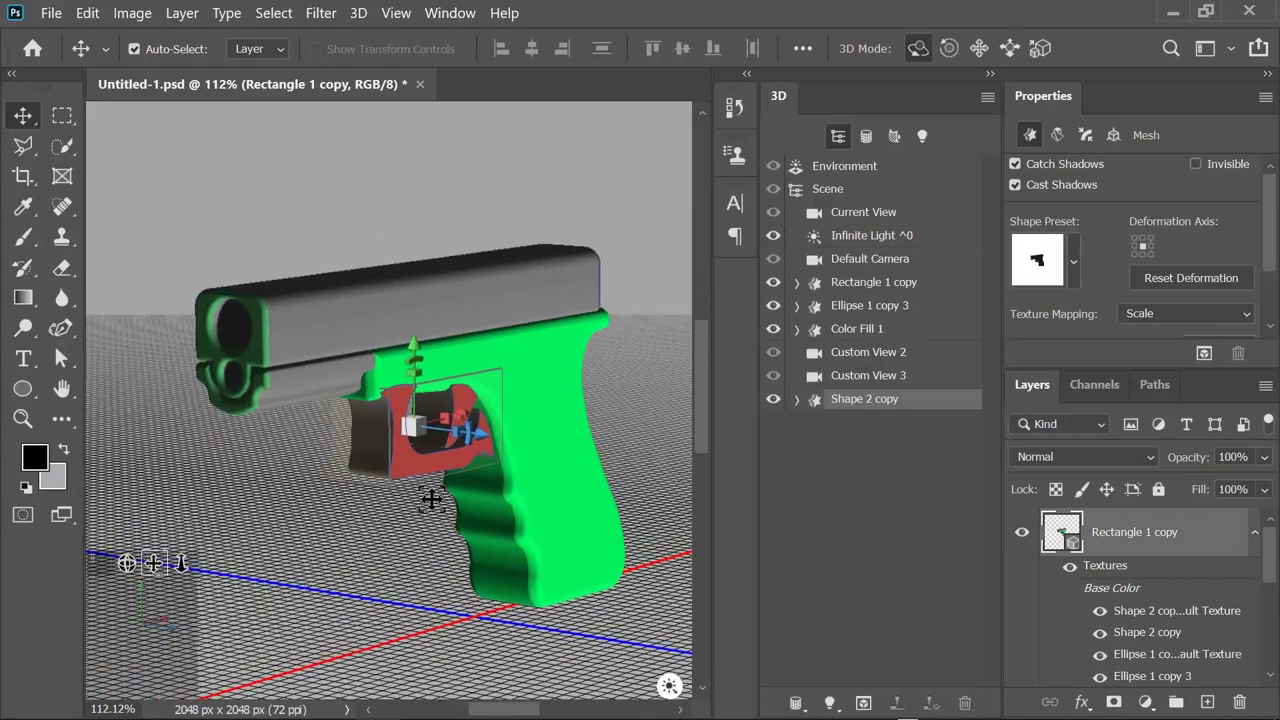
{"action": "left_click_drag", "start_coordinate": [481, 432], "coordinate": [476, 433]}
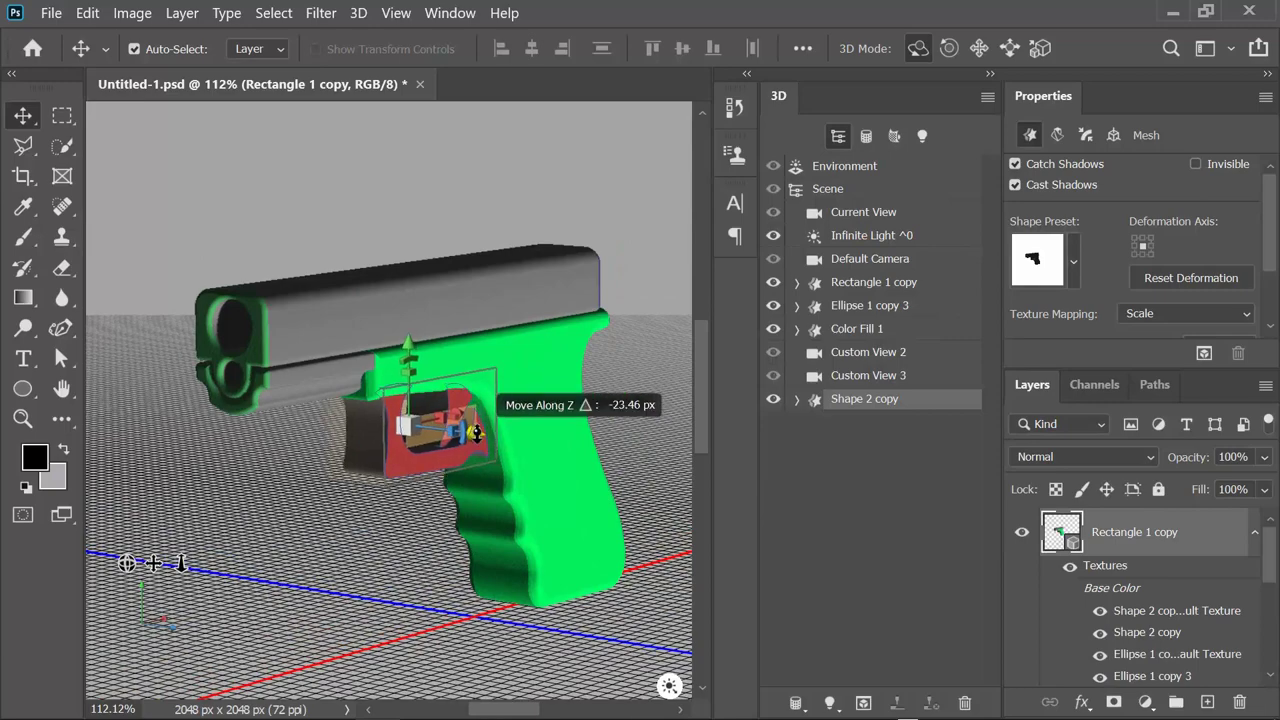
{"action": "left_click", "coordinate": [1113, 135]}
{"action": "scroll", "coordinate": [1130, 250], "scroll_direction": "down", "scroll_amount": 2}
{"action": "left_click", "coordinate": [1131, 322]}
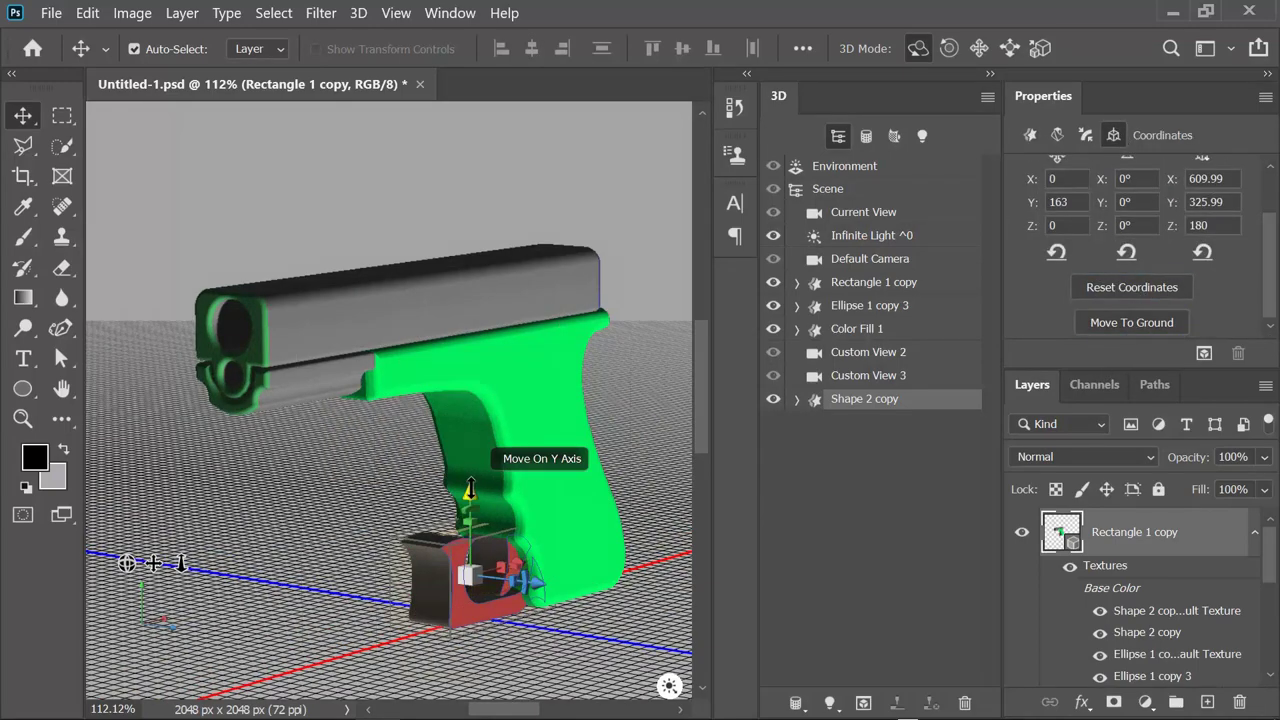
{"action": "left_click_drag", "start_coordinate": [470, 485], "coordinate": [462, 370]}
Against the reference sketch, slide the trigger left into the guard at X -323.37, Y 722.12
{"action": "left_click", "coordinate": [893, 378]}
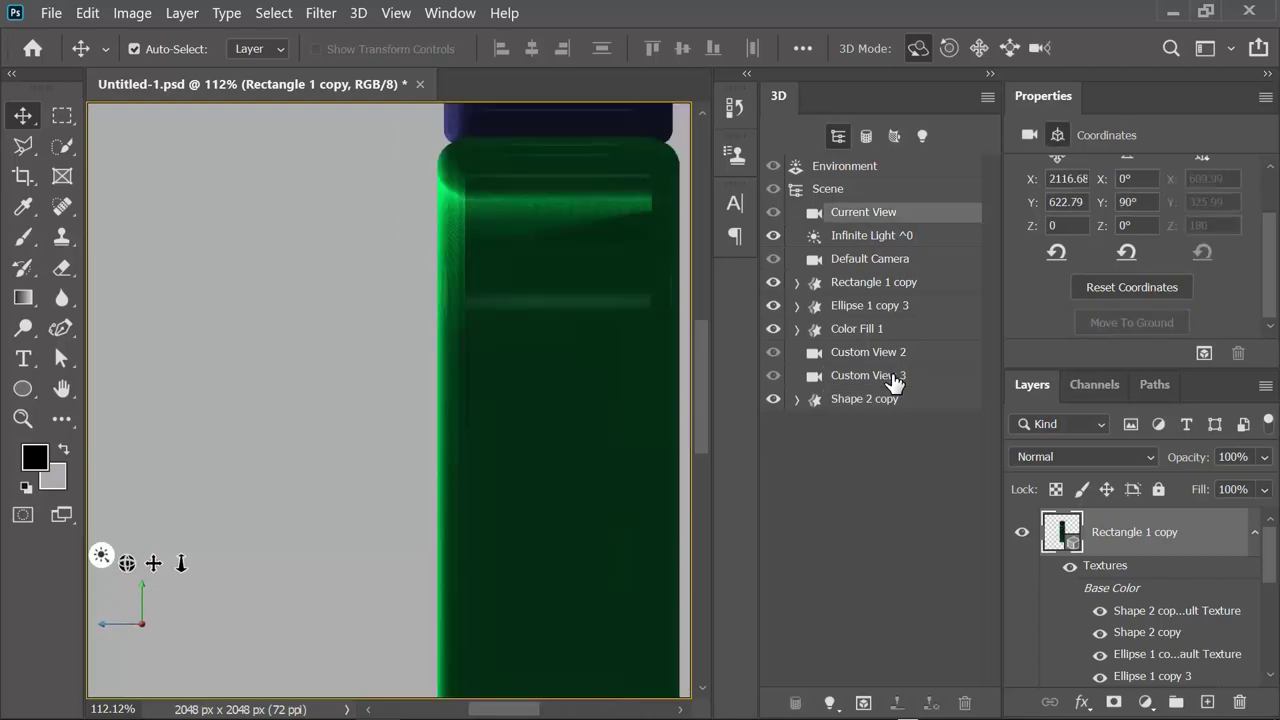
{"action": "left_click", "coordinate": [866, 350]}
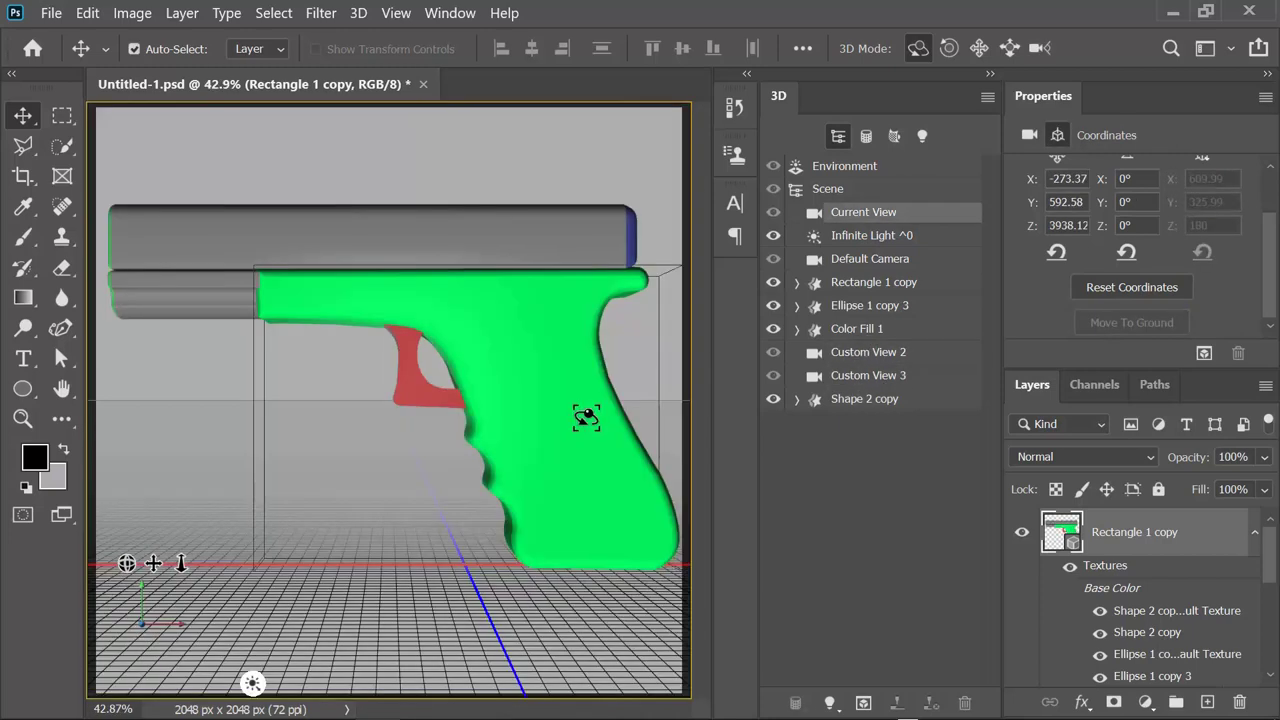
{"action": "left_click", "coordinate": [436, 399]}
{"action": "scroll", "coordinate": [1150, 600], "scroll_direction": "down", "scroll_amount": 5}
{"action": "left_click", "coordinate": [1021, 617]}
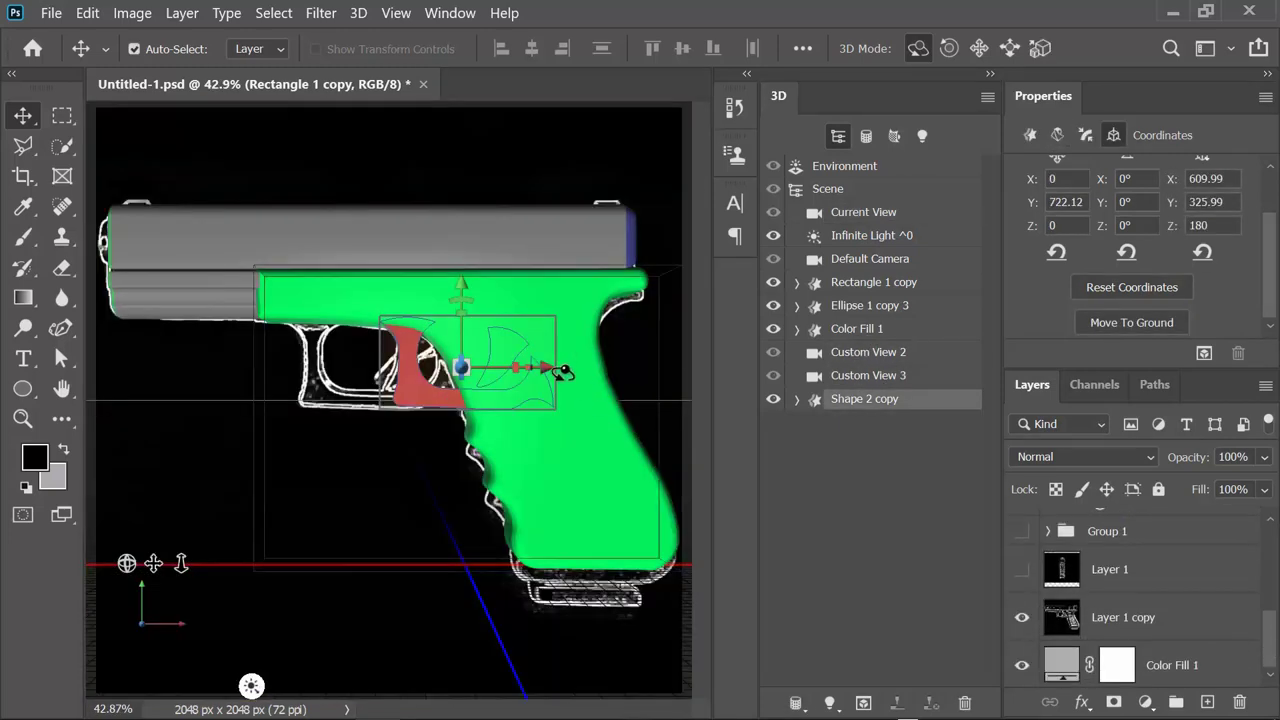
{"action": "mouse_move", "coordinate": [545, 367]}
{"action": "left_mouse_down"}
{"action": "mouse_move", "coordinate": [479, 371]}
{"action": "mouse_move", "coordinate": [492, 372]}
{"action": "left_mouse_up"}
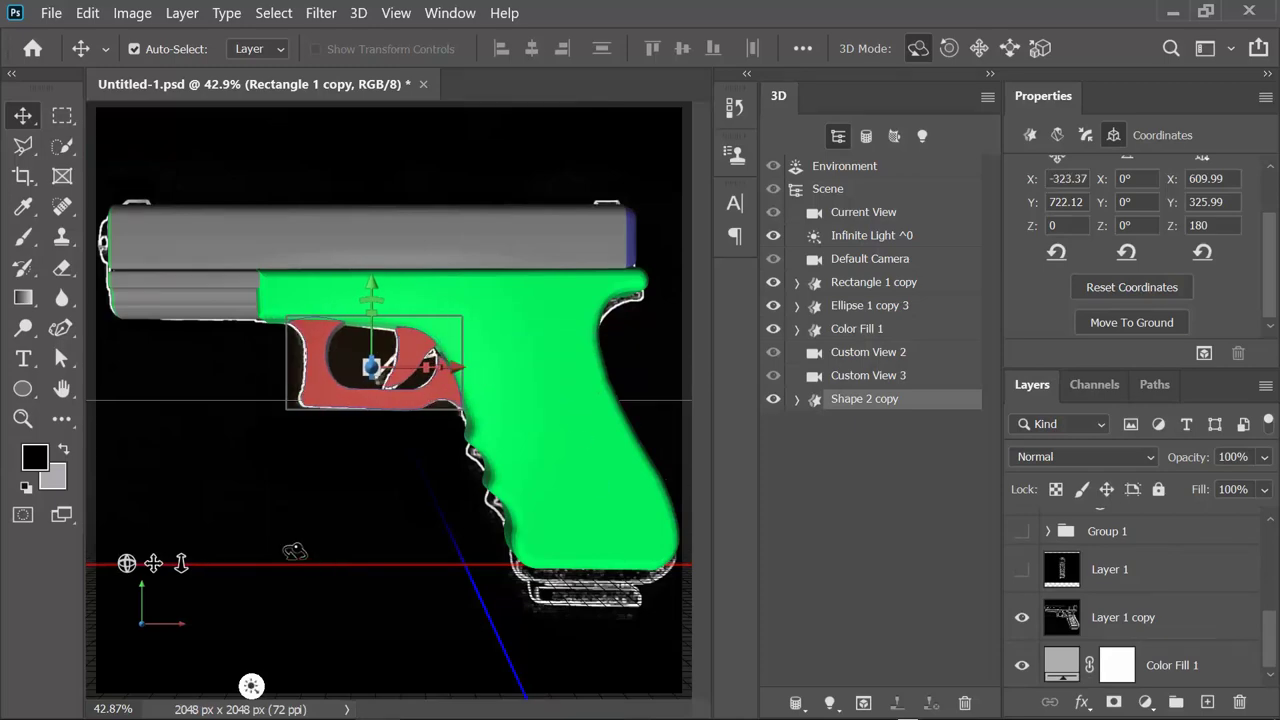
{"action": "left_click", "coordinate": [1021, 617]}
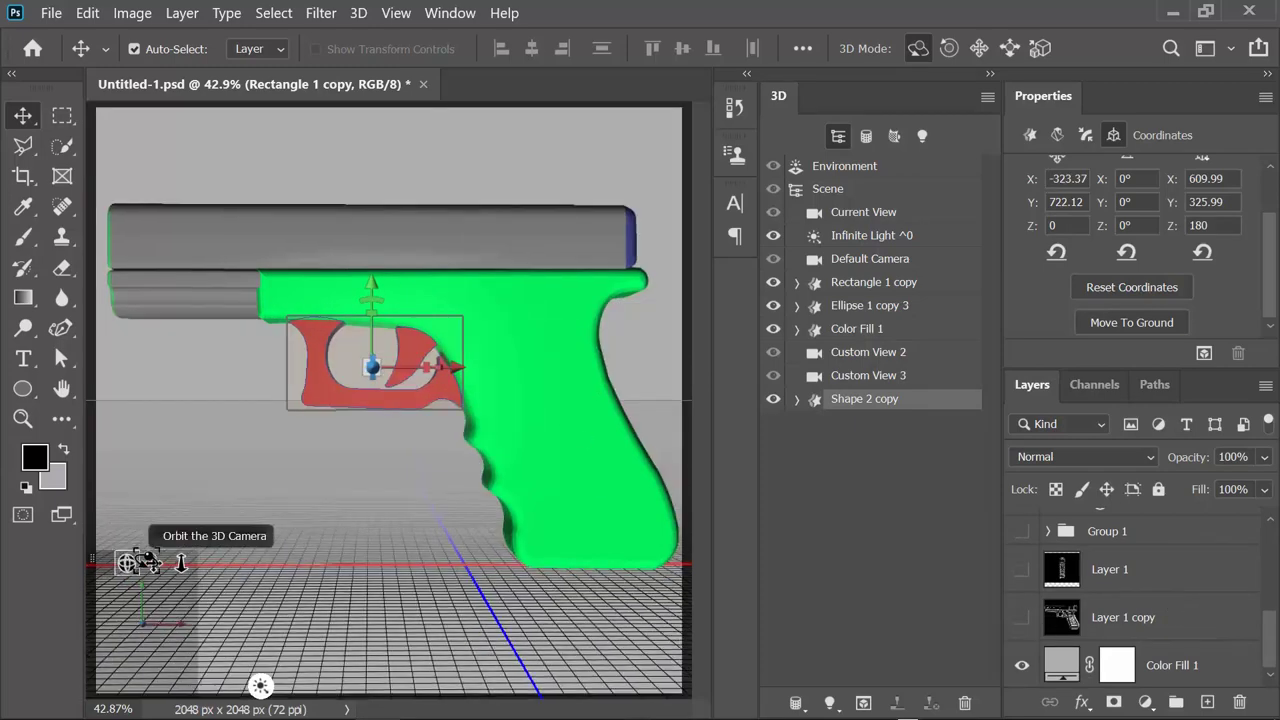
{"action": "mouse_move", "coordinate": [208, 563]}
{"action": "left_mouse_down"}
{"action": "mouse_move", "coordinate": [260, 563]}
{"action": "mouse_move", "coordinate": [148, 568]}
{"action": "left_mouse_up"}
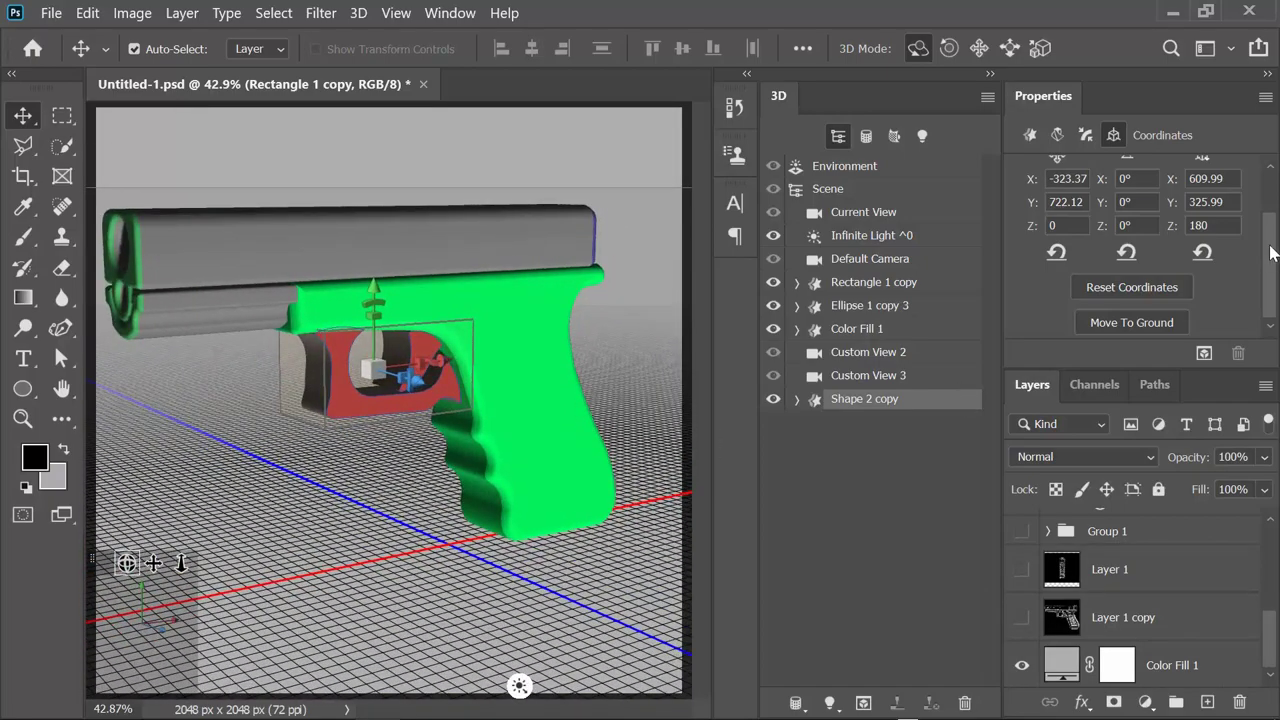
{"action": "left_click", "coordinate": [1029, 134]}
{"action": "scroll", "coordinate": [1207, 268], "scroll_direction": "down", "scroll_amount": 3}
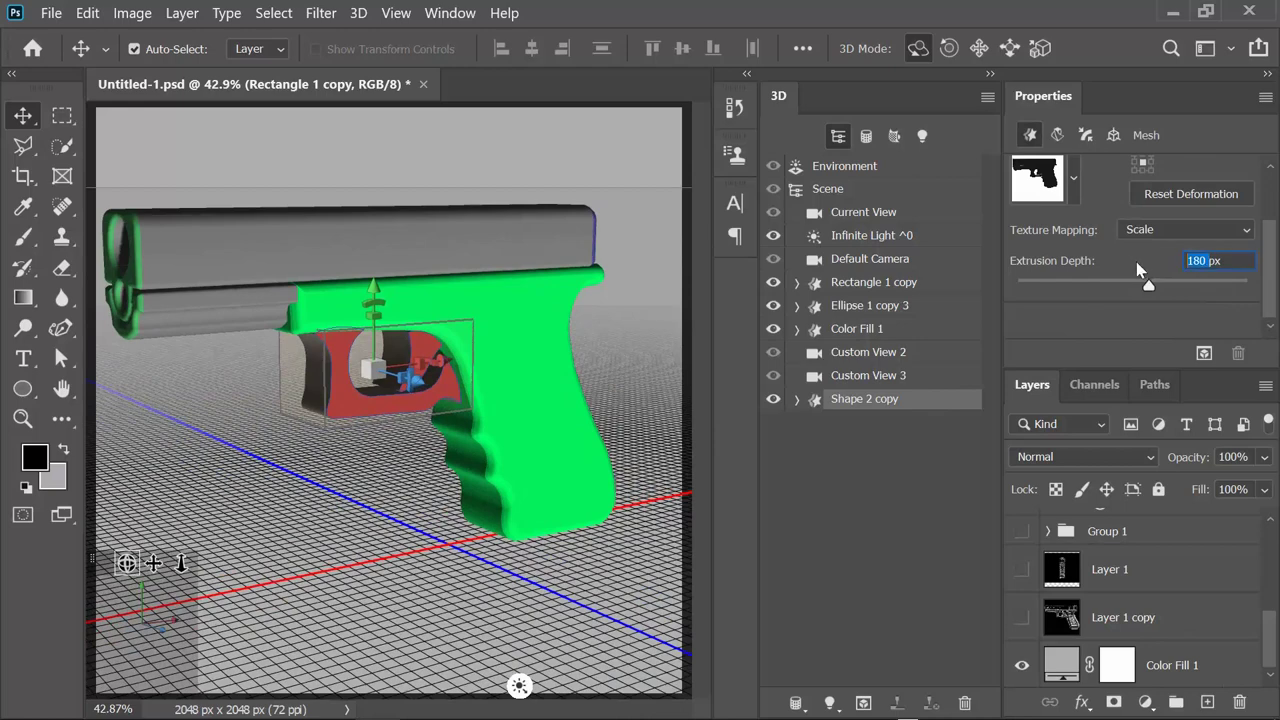
Bevel the trigger's front and back caps at 15% with a rounded contour
{"action": "left_click", "coordinate": [1086, 134]}
{"action": "left_click", "coordinate": [1140, 167]}
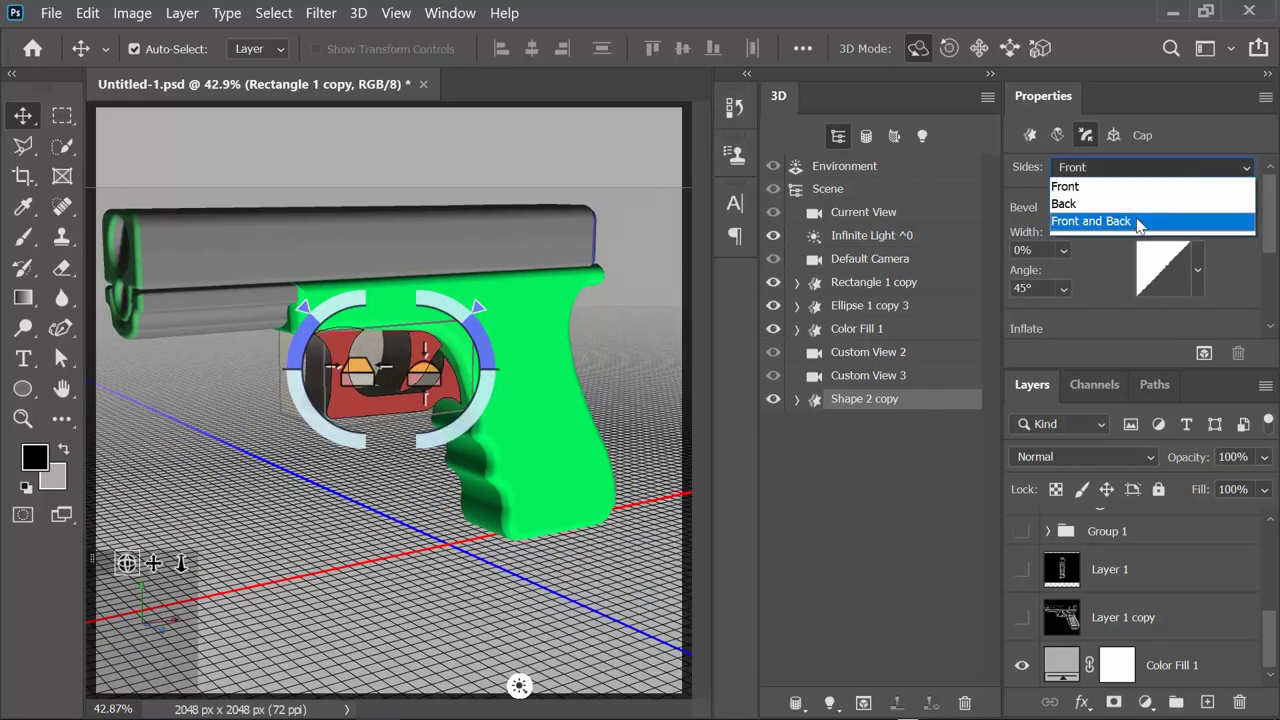
{"action": "left_click", "coordinate": [1137, 224]}
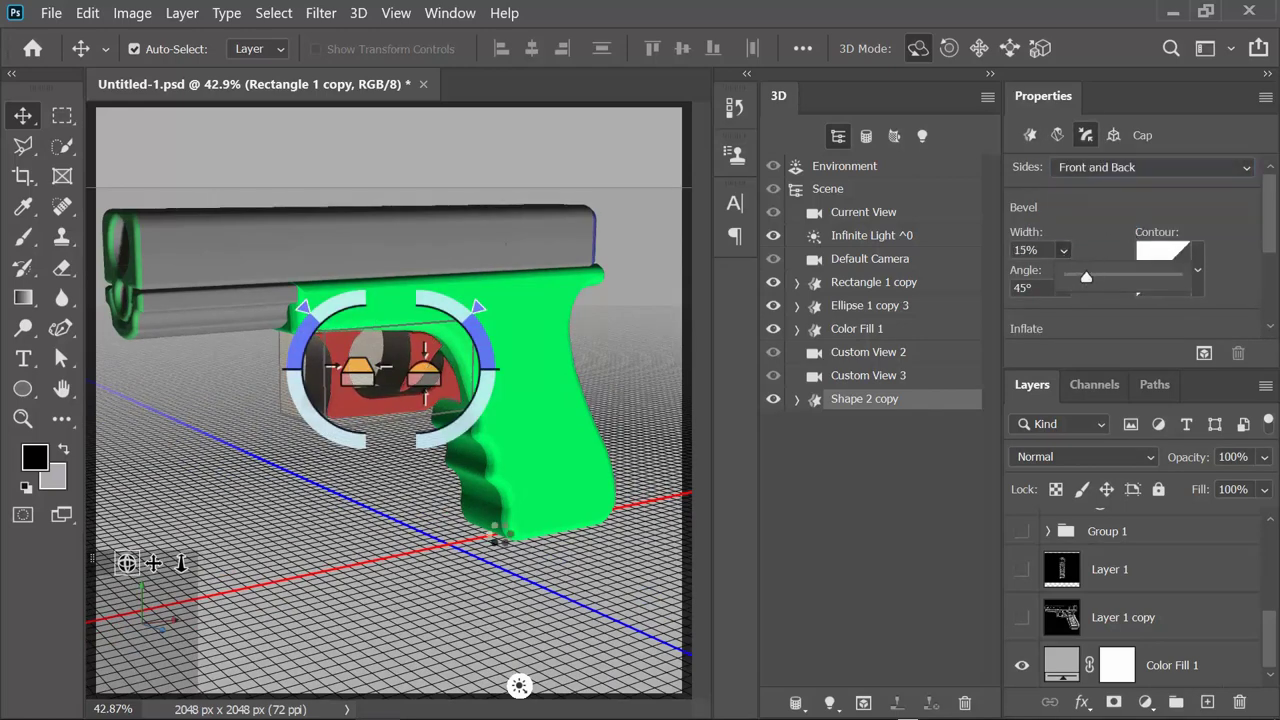
{"action": "mouse_move", "coordinate": [181, 563]}
{"action": "left_mouse_down"}
{"action": "mouse_move", "coordinate": [181, 583]}
{"action": "mouse_move", "coordinate": [183, 563]}
{"action": "left_mouse_up"}
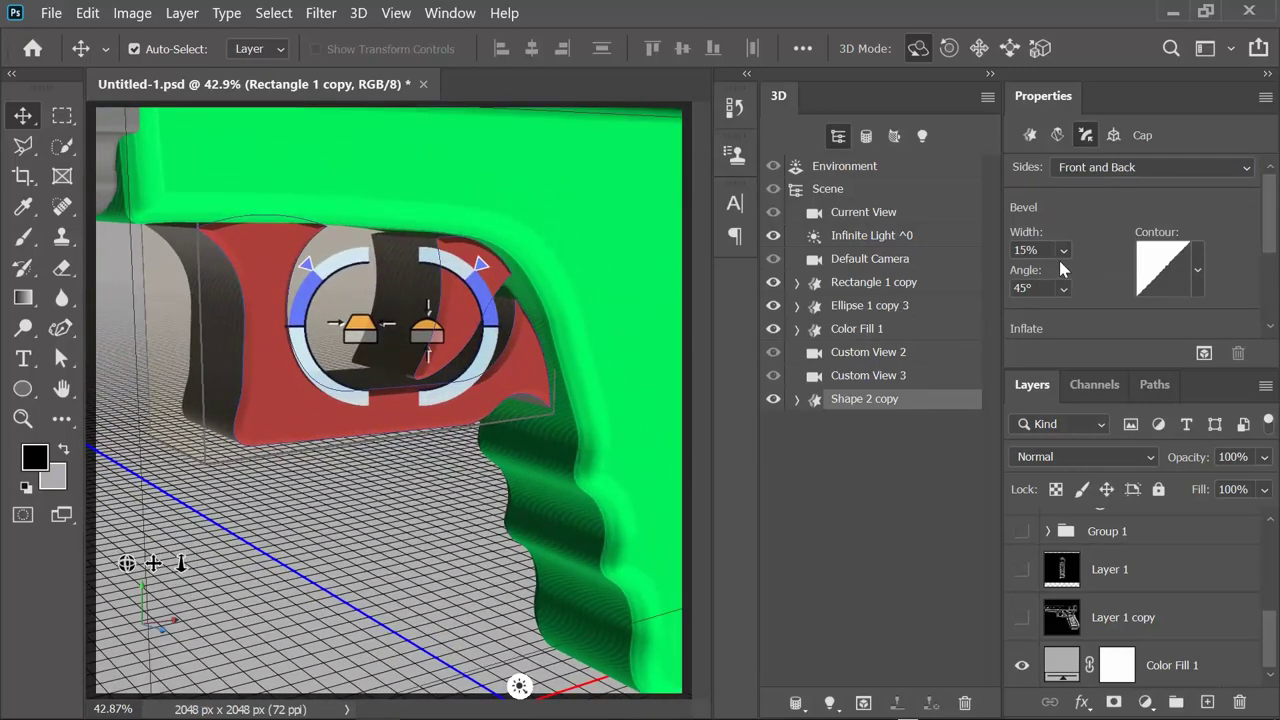
{"action": "left_click", "coordinate": [1198, 270]}
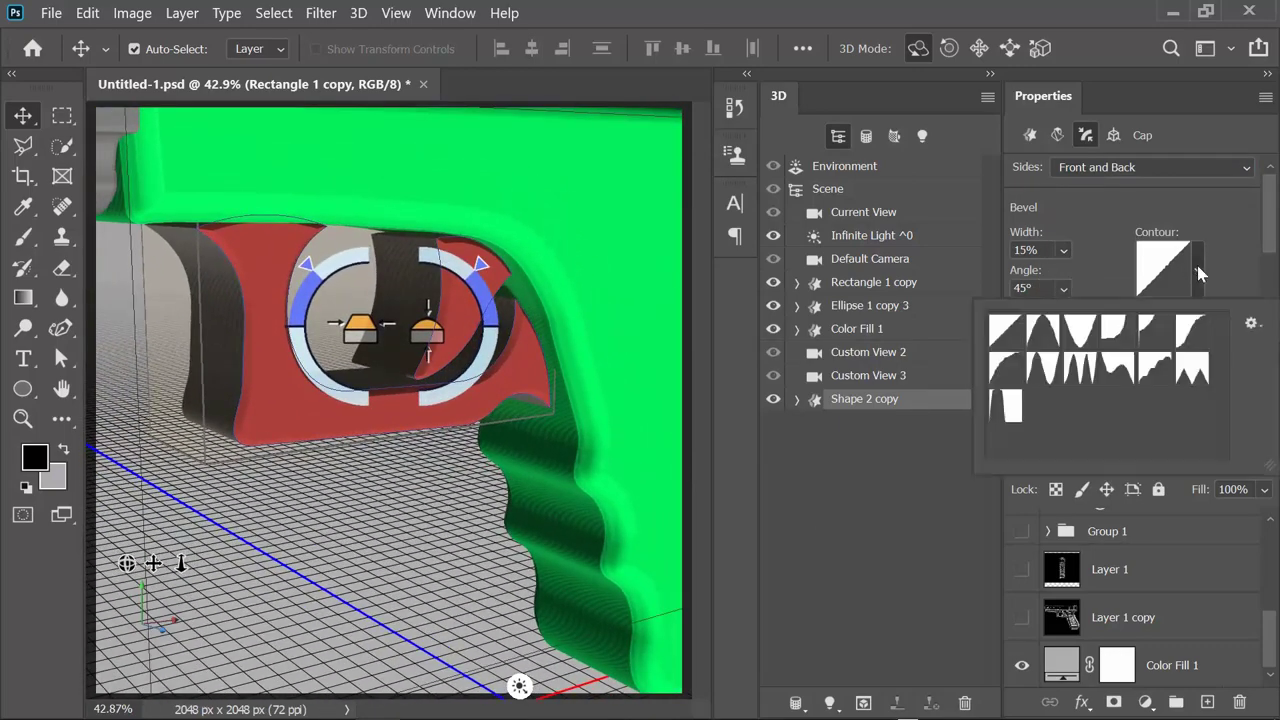
{"action": "left_click", "coordinate": [824, 512]}
{"action": "left_click_drag", "start_coordinate": [153, 563], "coordinate": [140, 563]}
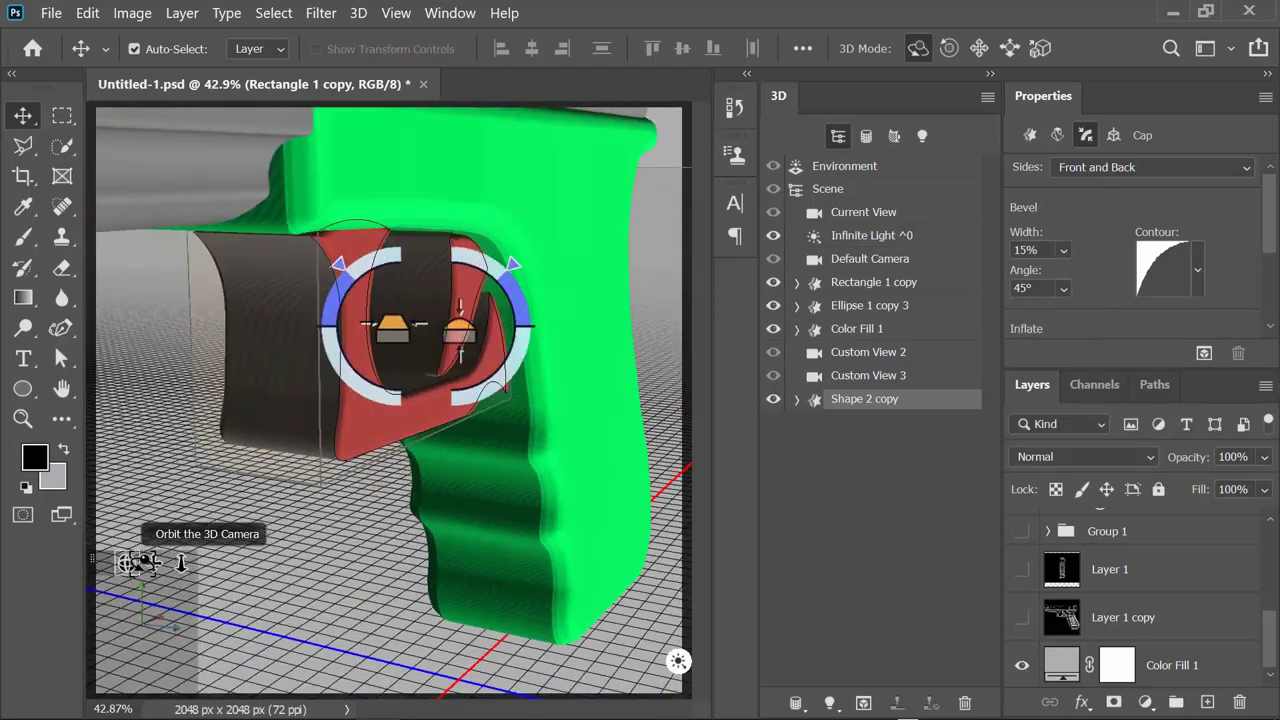
{"action": "left_click_drag", "start_coordinate": [1277, 236], "coordinate": [1270, 316]}
Set the trigger's mesh extrusion depth to 165 px
{"action": "left_click", "coordinate": [1029, 136]}
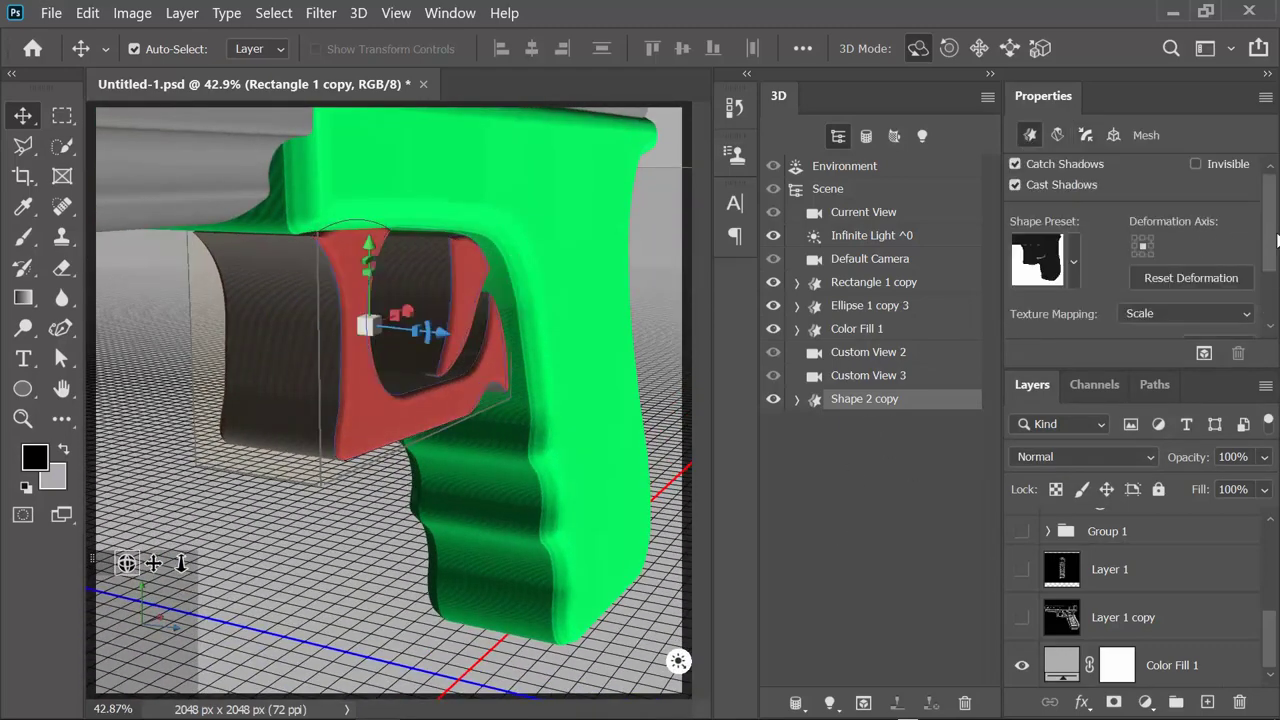
{"action": "scroll", "coordinate": [1208, 272], "scroll_direction": "down", "scroll_amount": 2}
{"action": "type", "text": "100"}
{"action": "key", "text": "Return"}
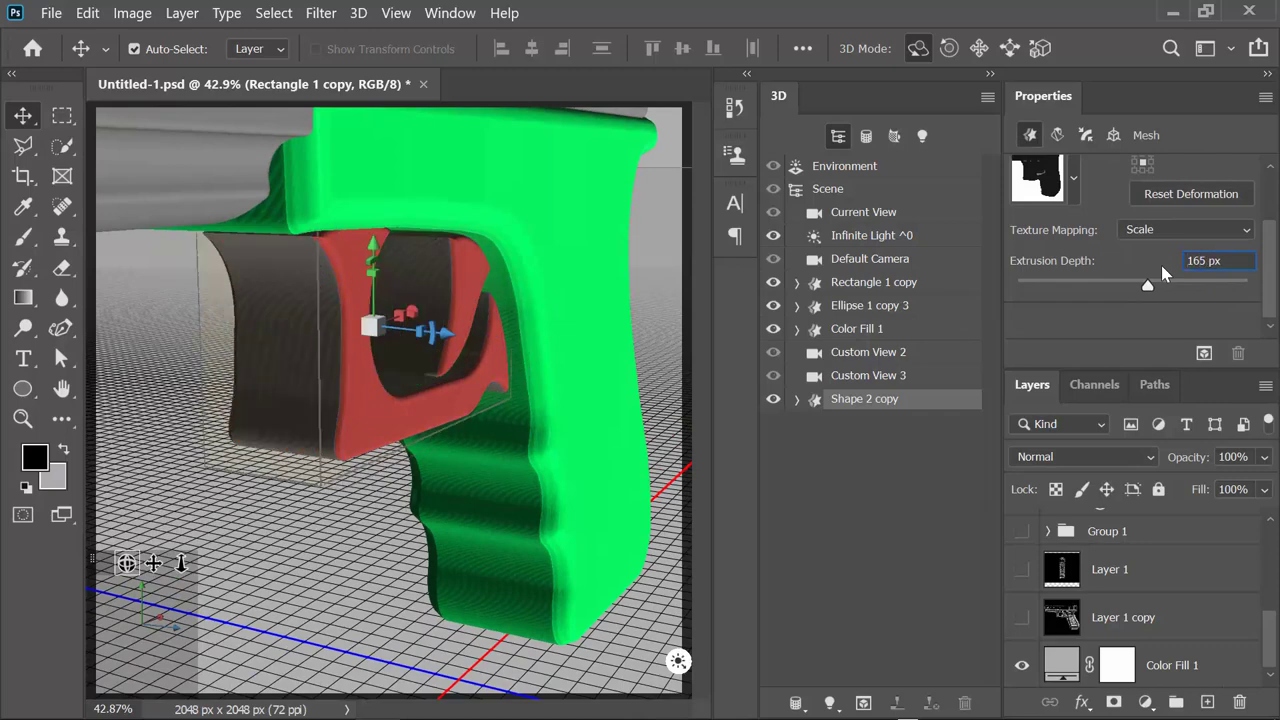
Reset the trigger's position and seat it inside the green grip's trigger guard using the outline
{"action": "left_click", "coordinate": [1113, 135]}
{"action": "scroll", "coordinate": [1268, 228], "scroll_direction": "down", "scroll_amount": 2}
{"action": "left_click", "coordinate": [1131, 287]}
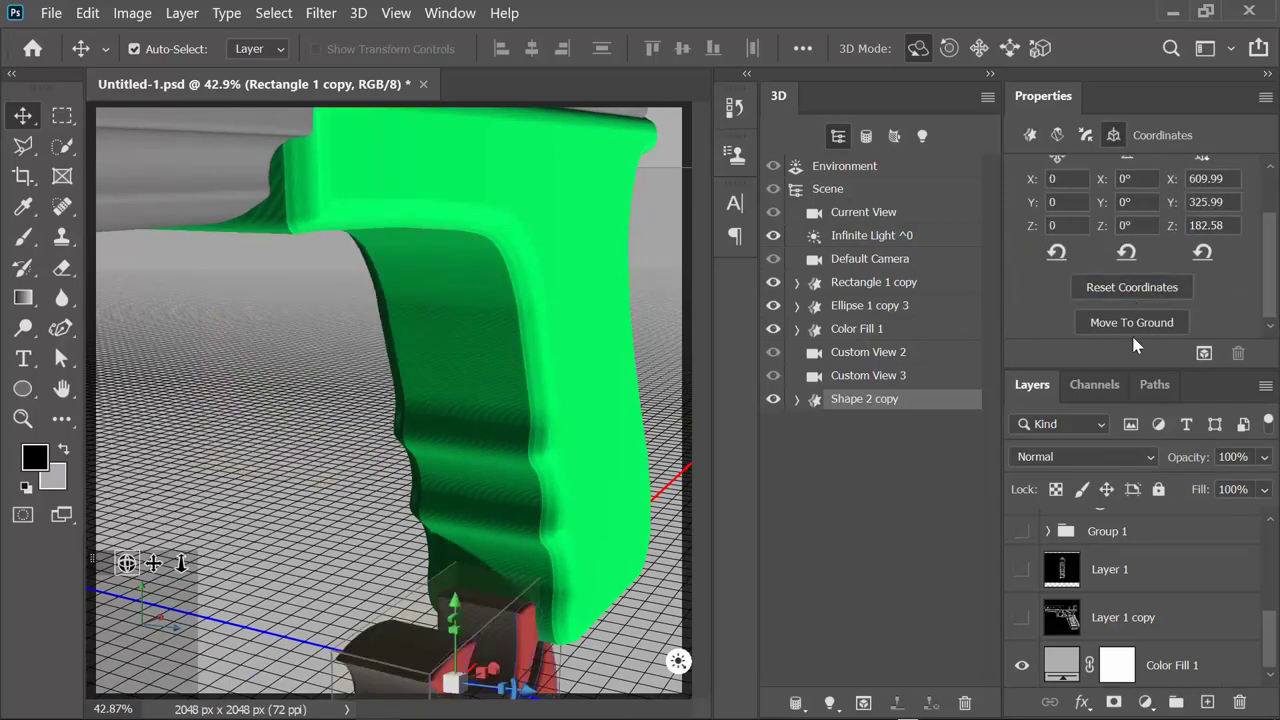
{"action": "left_click_drag", "start_coordinate": [453, 602], "coordinate": [461, 215]}
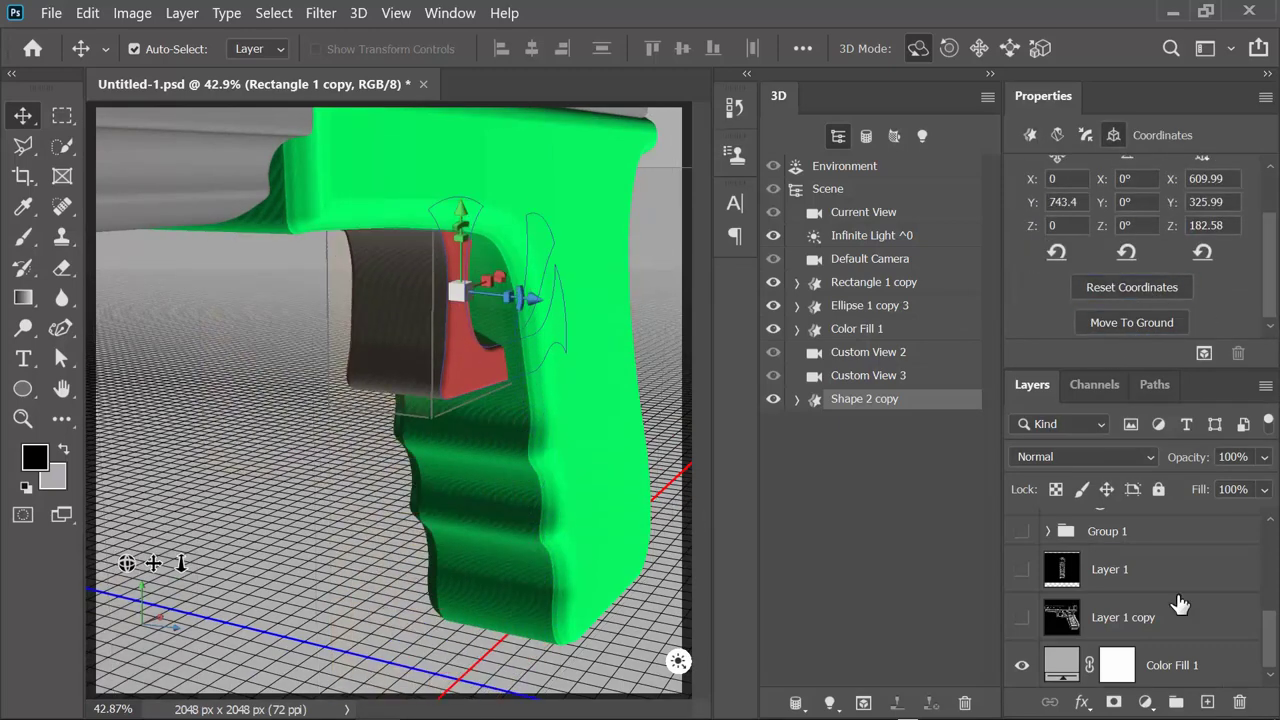
{"action": "left_click", "coordinate": [1022, 622]}
{"action": "left_click", "coordinate": [840, 375]}
{"action": "left_click", "coordinate": [872, 353]}
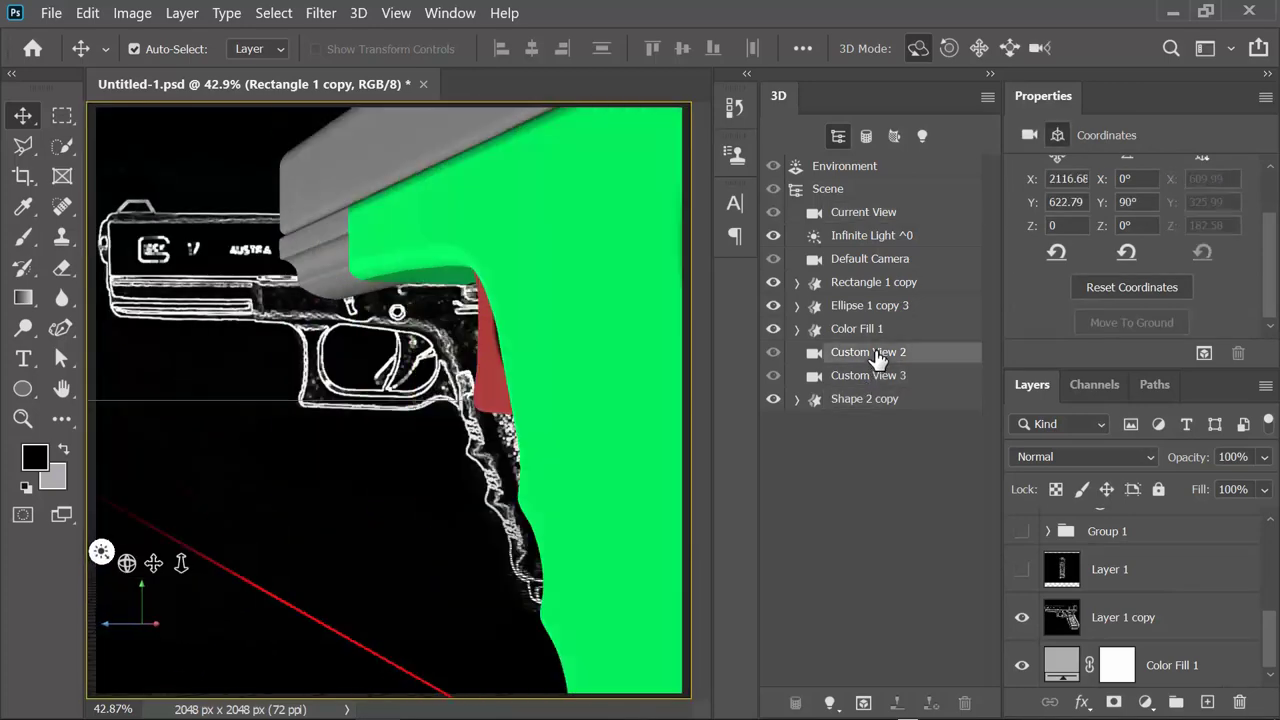
{"action": "left_click", "coordinate": [412, 388]}
{"action": "left_click_drag", "start_coordinate": [500, 358], "coordinate": [495, 368]}
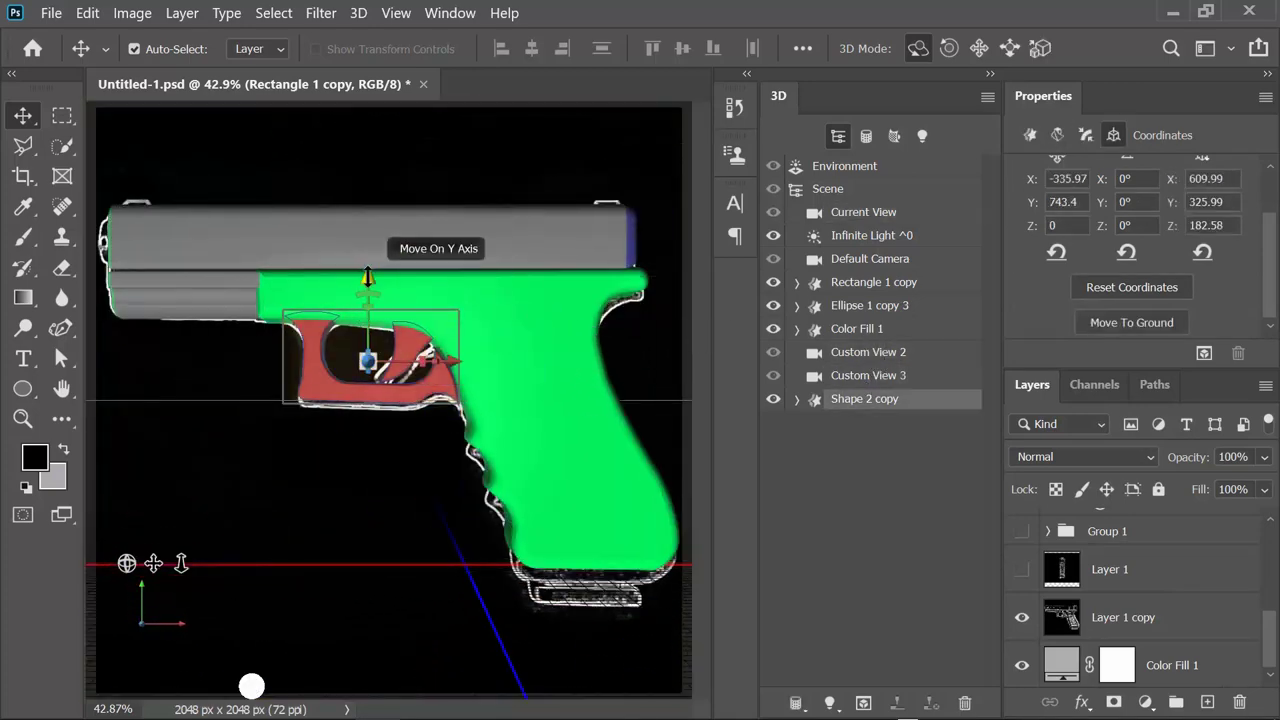
{"action": "left_click_drag", "start_coordinate": [368, 290], "coordinate": [368, 270]}
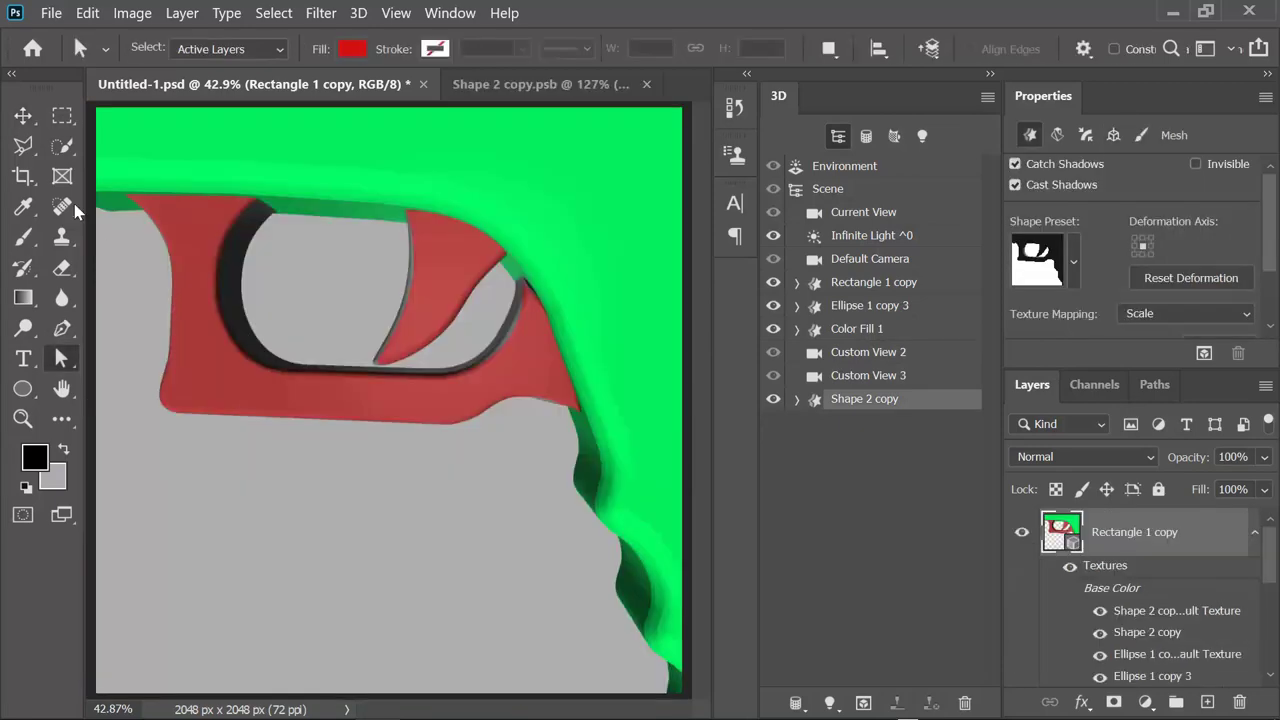
{"action": "key", "text": "v"}
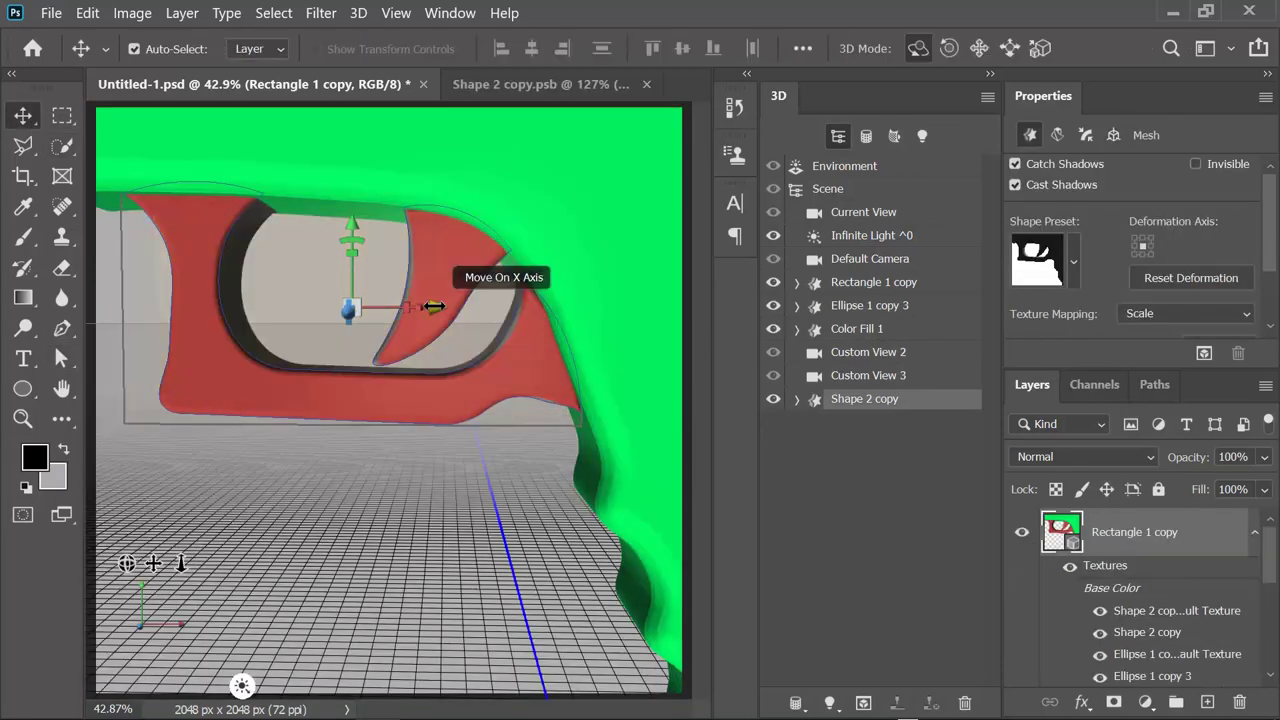
{"action": "left_click_drag", "start_coordinate": [438, 307], "coordinate": [443, 307]}
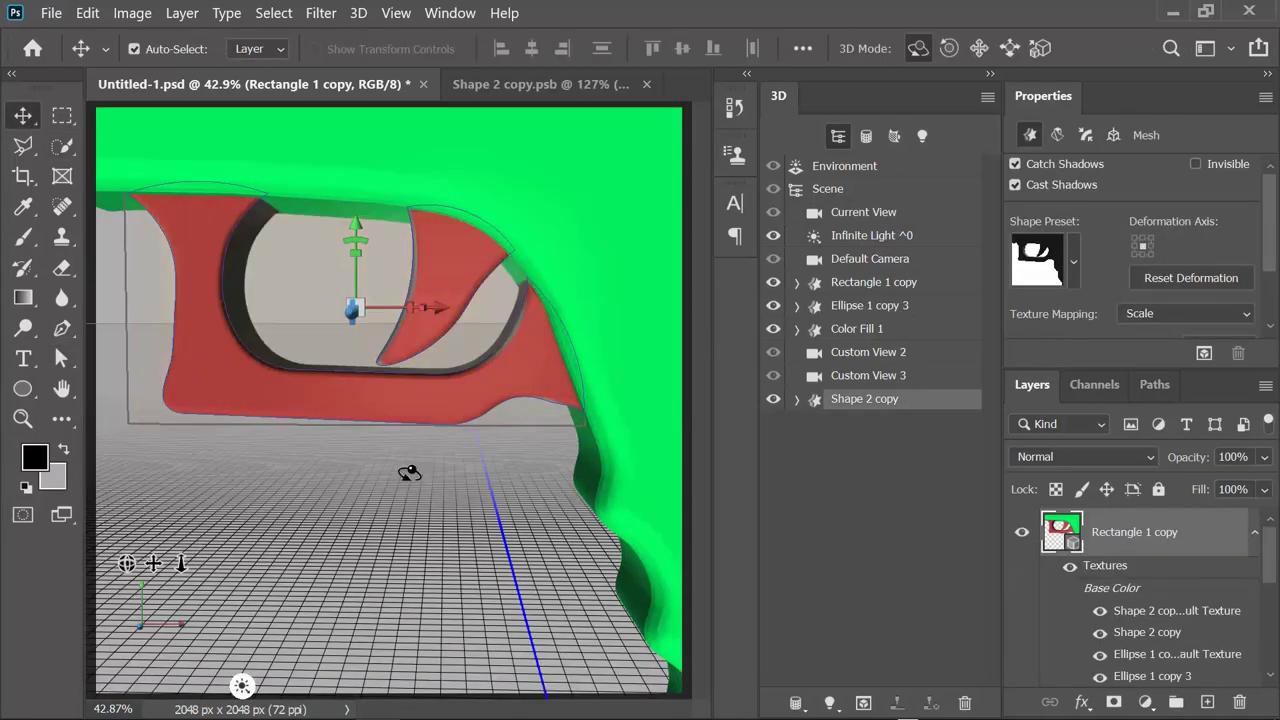
Remove the red Base Color texture from all the trigger's materials so it renders grey
{"action": "mouse_move", "coordinate": [127, 563]}
{"action": "left_mouse_down"}
{"action": "mouse_move", "coordinate": [183, 560]}
{"action": "mouse_move", "coordinate": [156, 397]}
{"action": "left_mouse_up"}
{"action": "left_click_drag", "start_coordinate": [128, 560], "coordinate": [858, 540]}
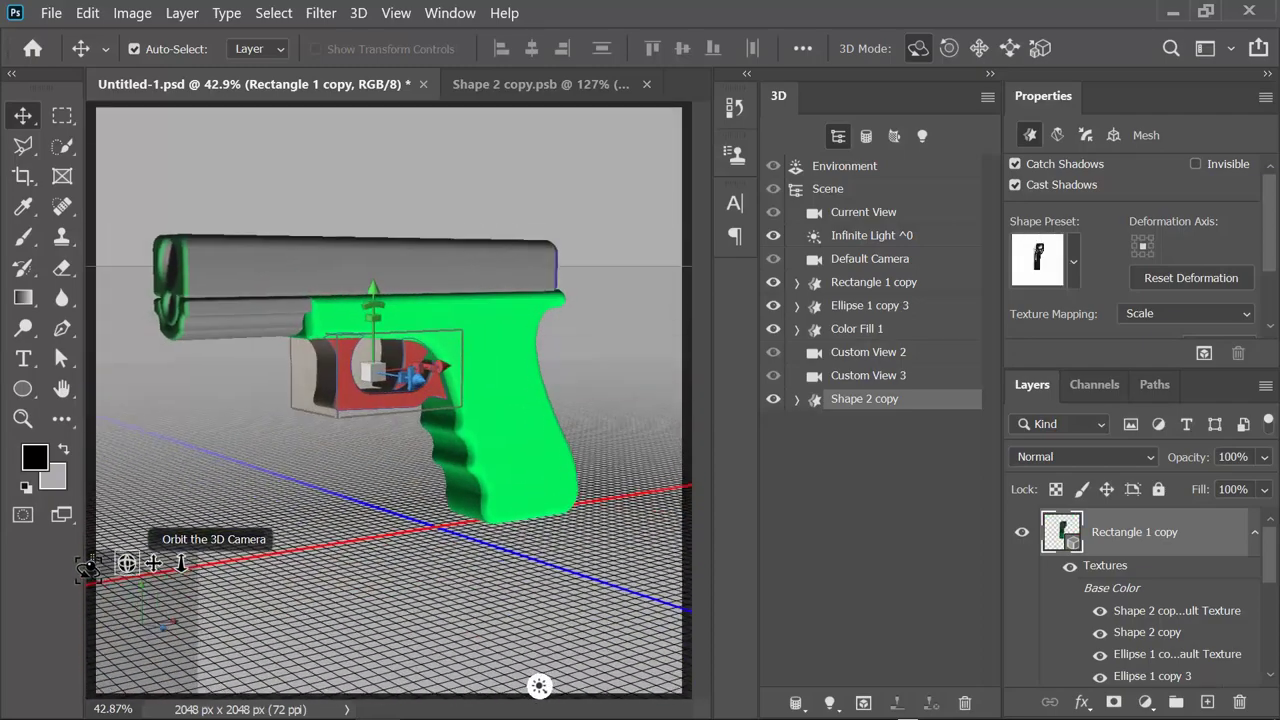
{"action": "left_click", "coordinate": [797, 399]}
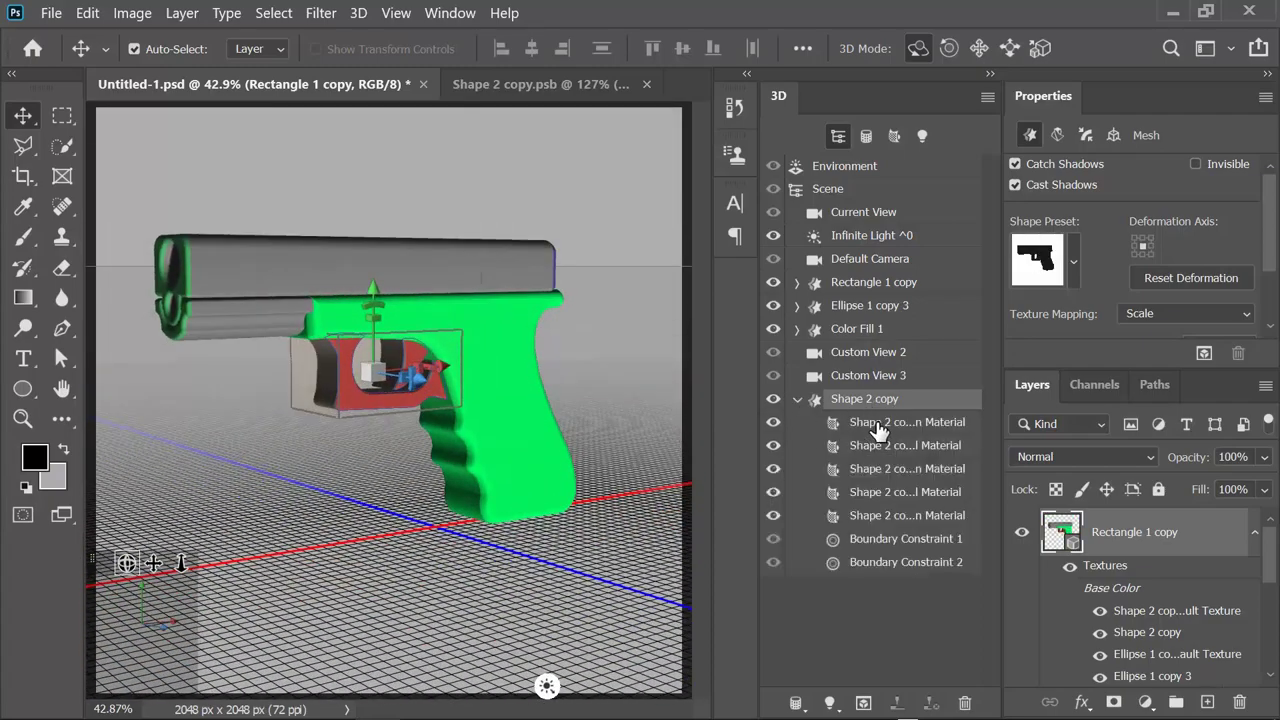
{"action": "left_click", "coordinate": [880, 422]}
{"action": "left_click", "coordinate": [884, 515], "text": "shift"}
{"action": "left_click", "coordinate": [1141, 174]}
{"action": "left_click", "coordinate": [939, 289]}
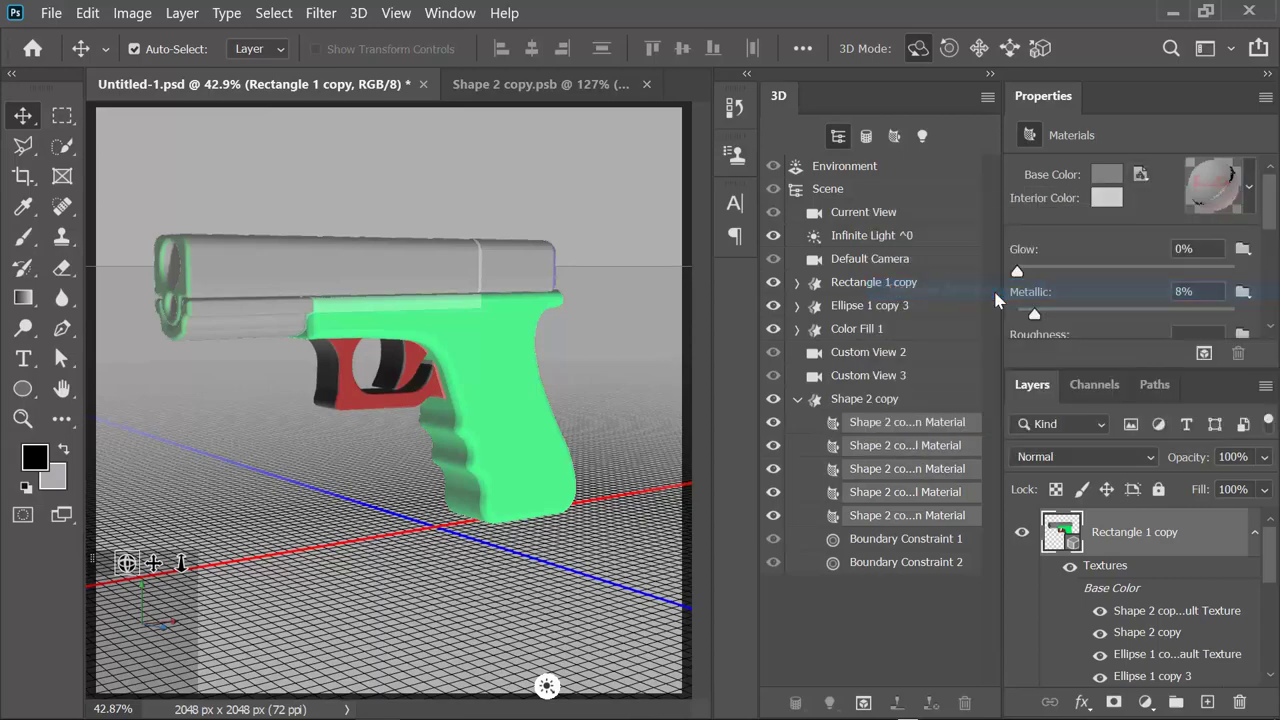
{"action": "left_click", "coordinate": [845, 400]}
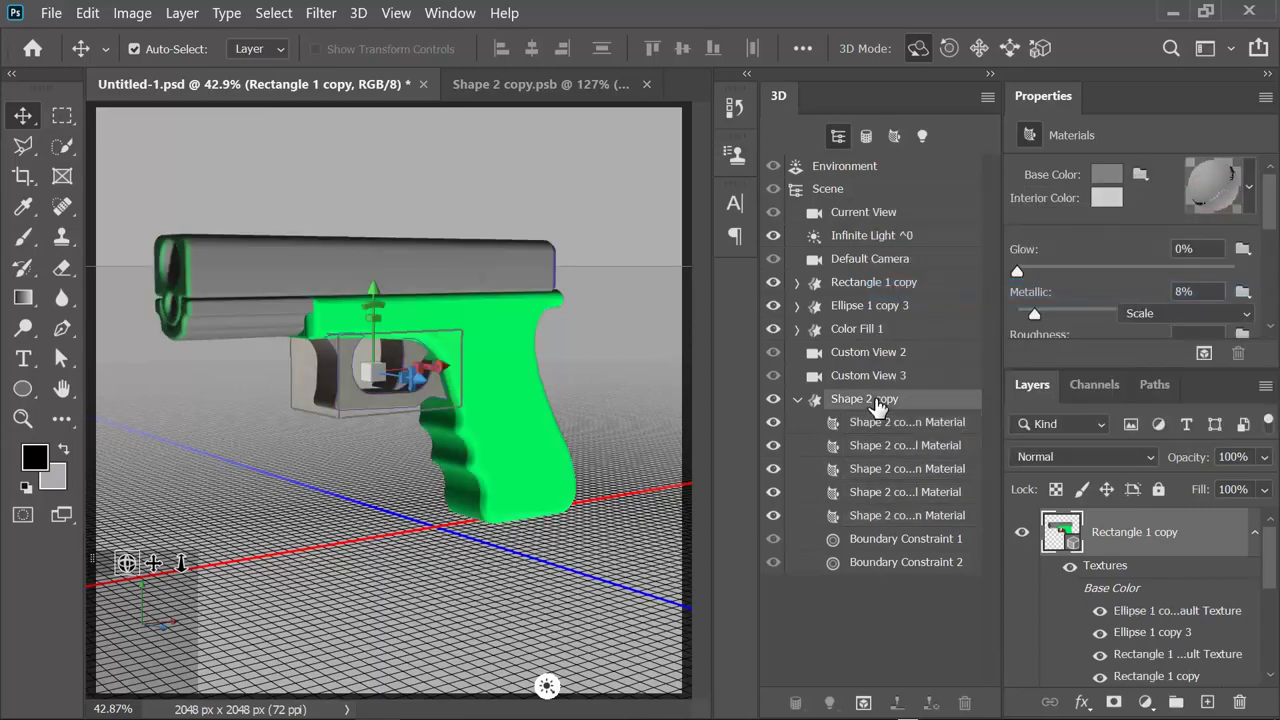
{"action": "left_click", "coordinate": [797, 399]}
{"action": "mouse_move", "coordinate": [160, 563]}
{"action": "left_mouse_down"}
{"action": "mouse_move", "coordinate": [128, 563]}
{"action": "mouse_move", "coordinate": [177, 569]}
{"action": "mouse_move", "coordinate": [129, 560]}
{"action": "mouse_move", "coordinate": [155, 566]}
{"action": "left_mouse_up"}
Save the document and duplicate Ellipse 1 copy 4 as Ellipse 1 copy 5 above Group 1
{"action": "left_click", "coordinate": [51, 12]}
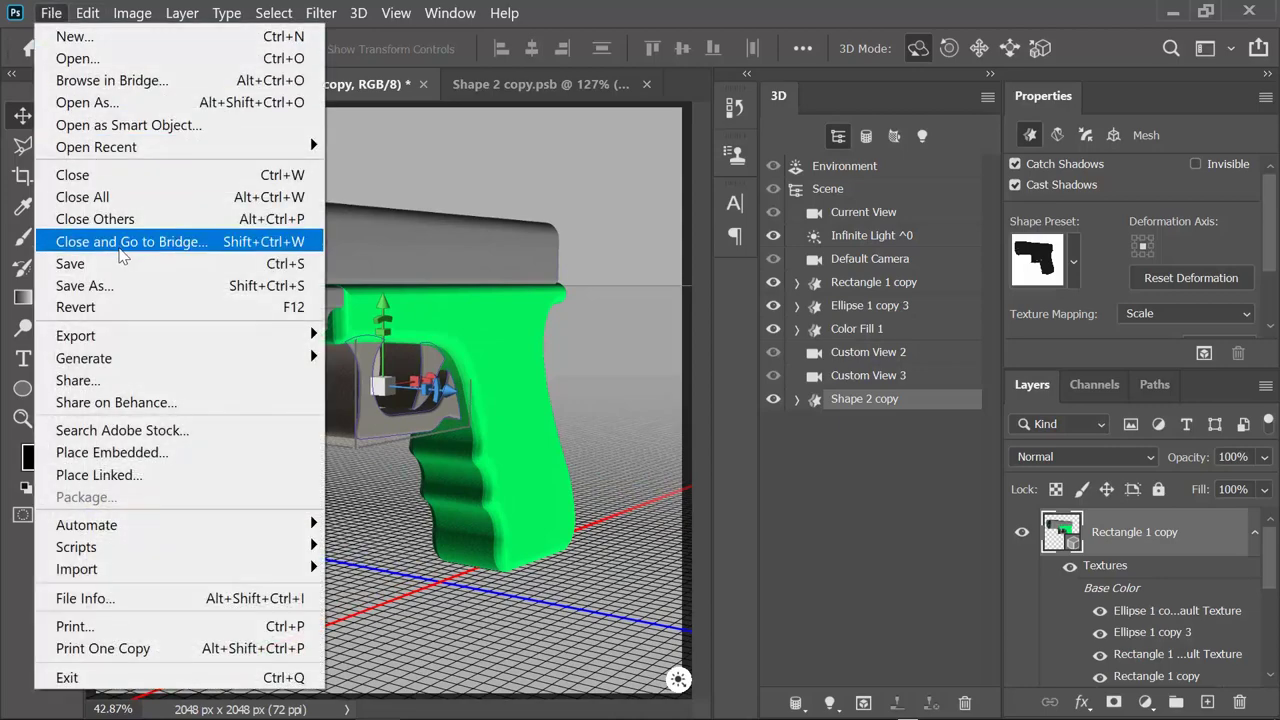
{"action": "left_click", "coordinate": [60, 260]}
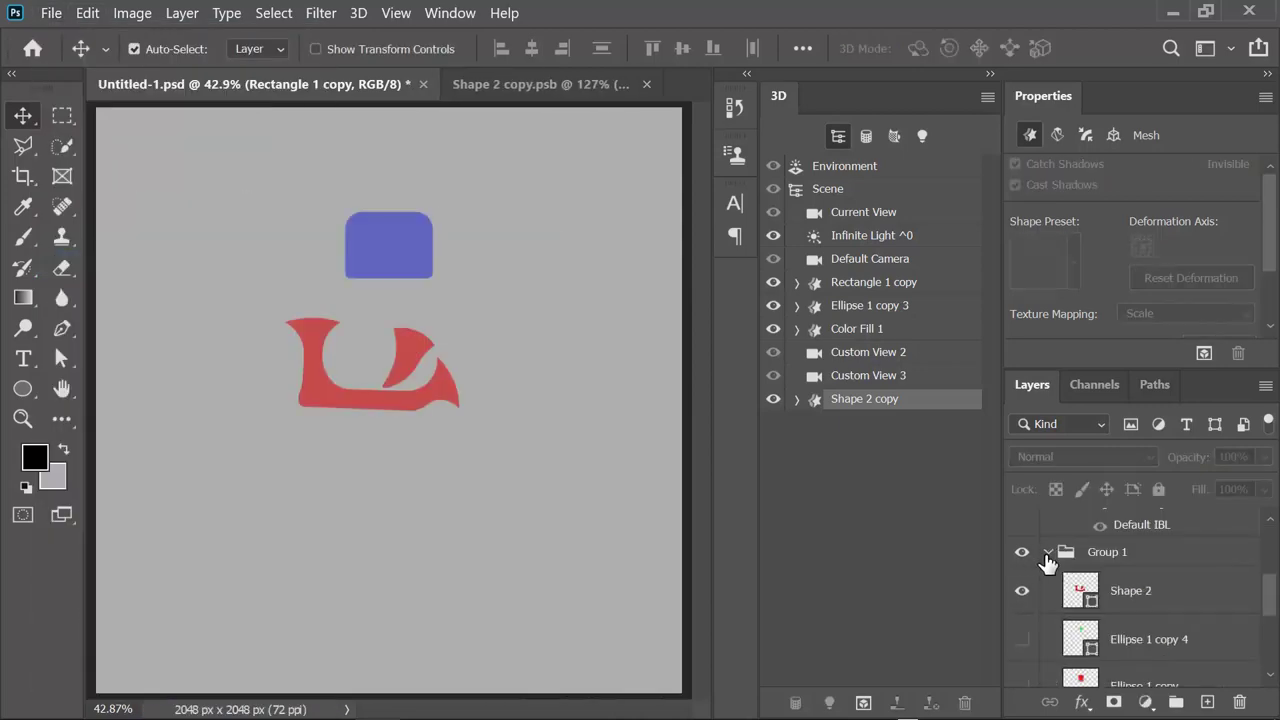
{"action": "right_click", "coordinate": [1147, 564]}
{"action": "left_click", "coordinate": [890, 127]}
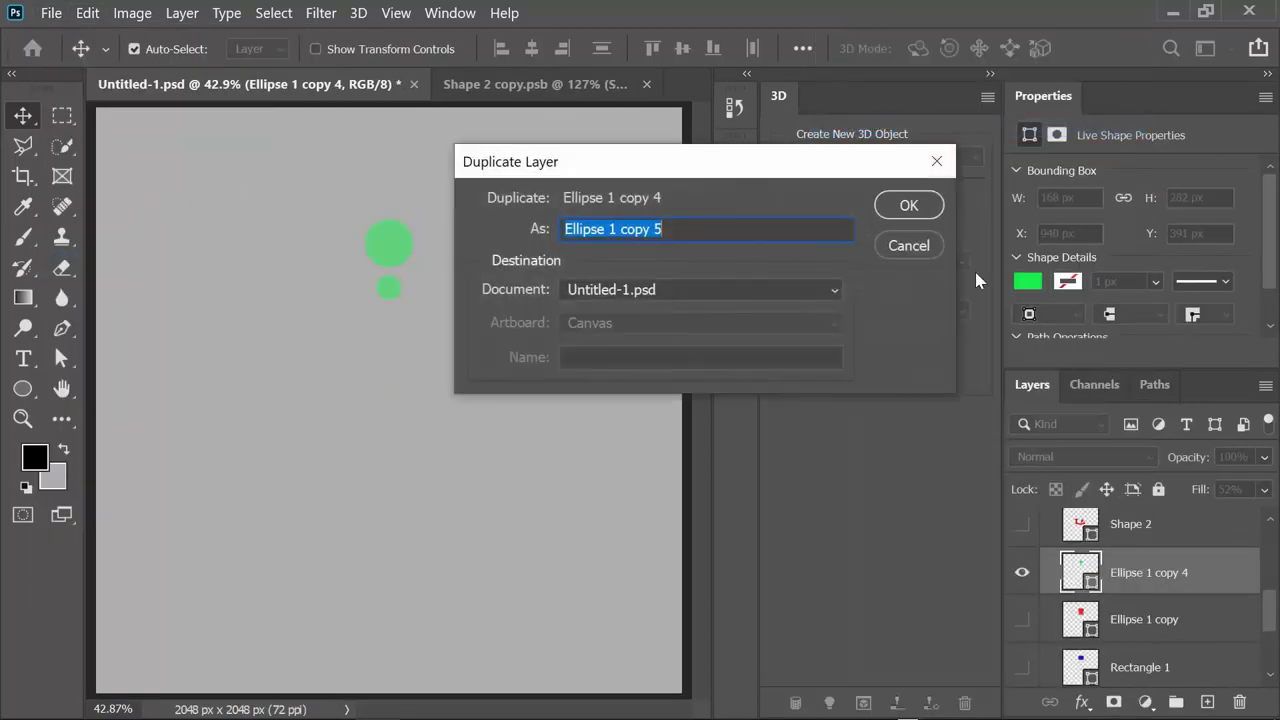
{"action": "left_click", "coordinate": [915, 208]}
{"action": "scroll", "coordinate": [1274, 590], "scroll_direction": "up", "scroll_amount": 1}
{"action": "left_click_drag", "start_coordinate": [1150, 665], "coordinate": [1166, 566]}
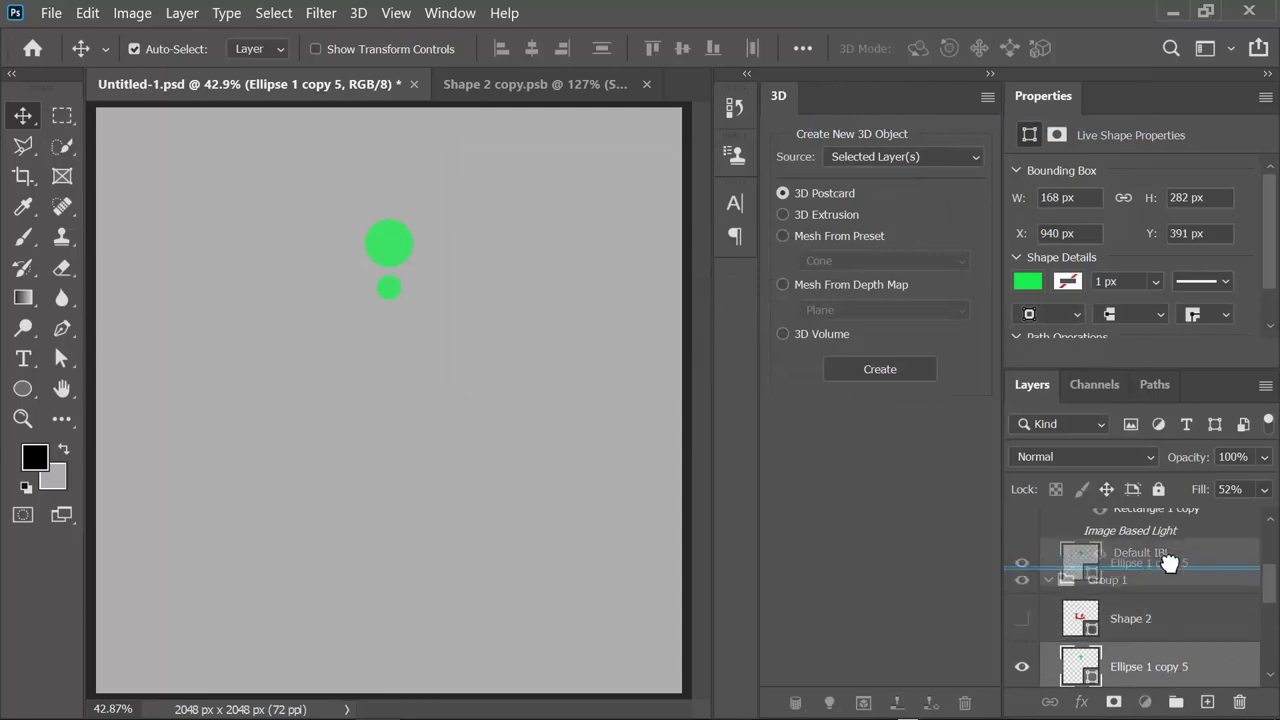
Paste a second copy of the circle path and shrink it to a 103 px inner circle
{"action": "scroll", "coordinate": [395, 220], "scroll_direction": "up", "scroll_amount": 5}
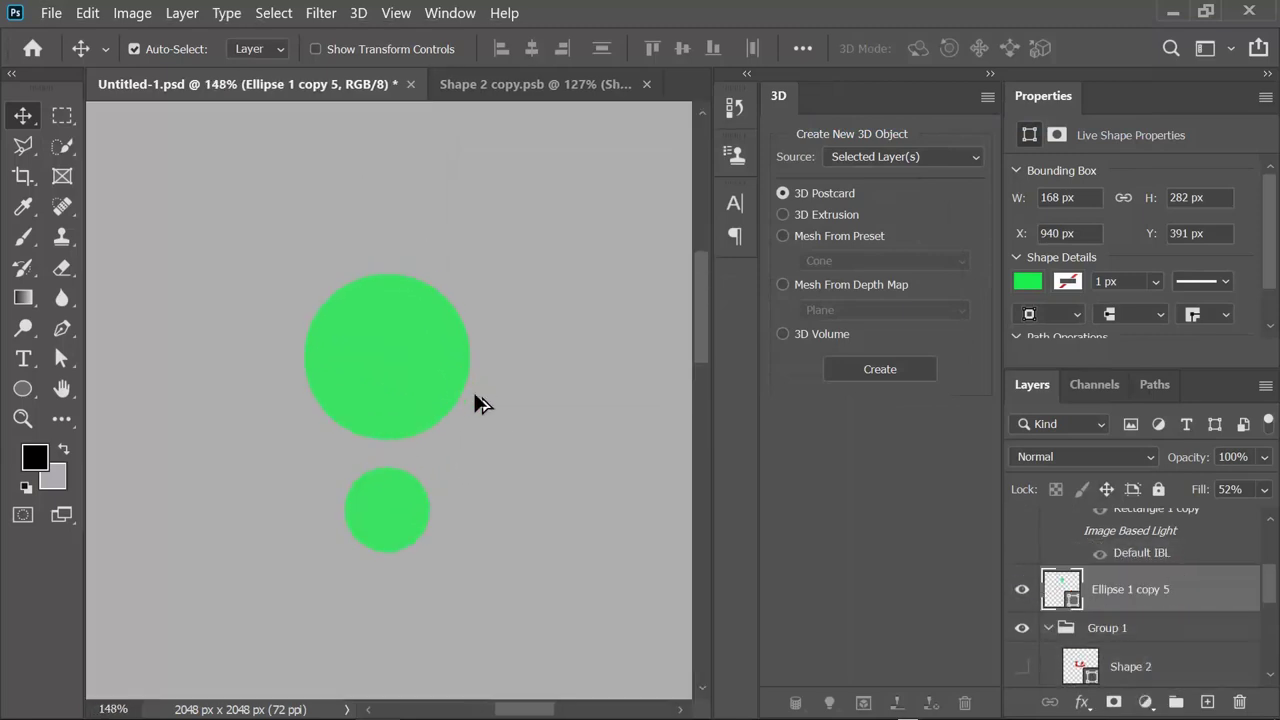
{"action": "key", "text": "a"}
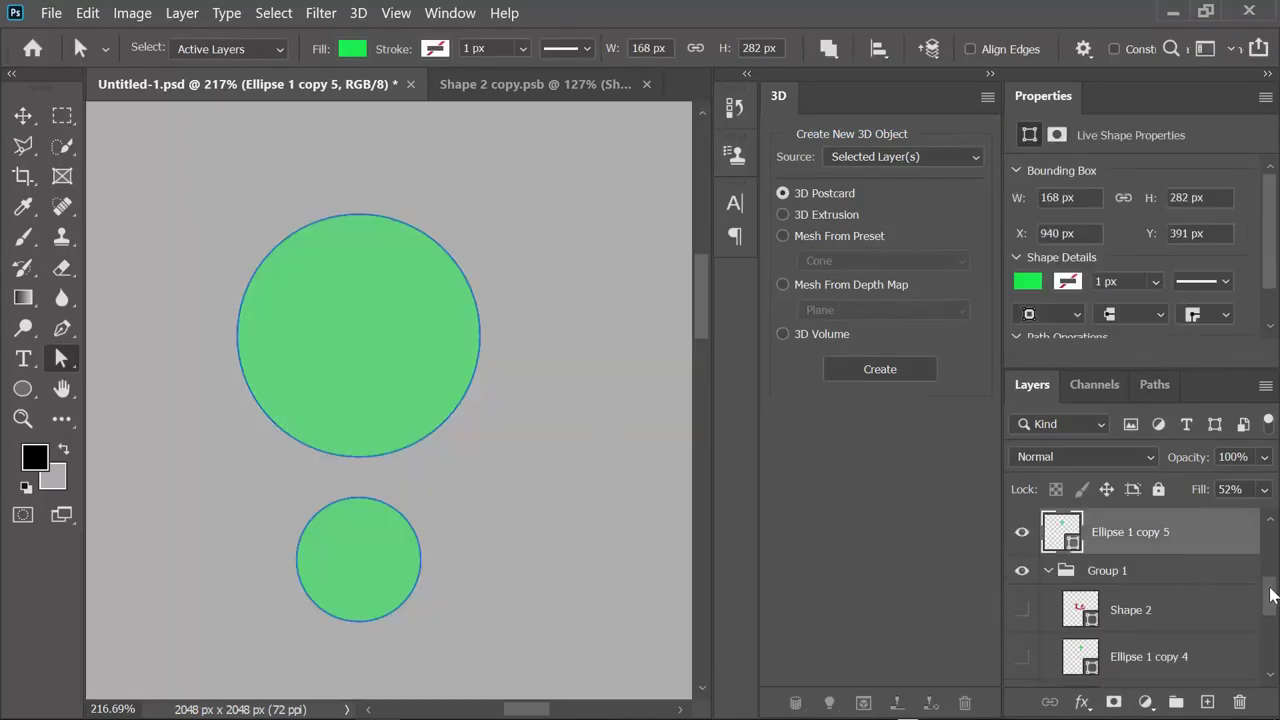
{"action": "scroll", "coordinate": [1270, 595], "scroll_direction": "down", "scroll_amount": 5}
{"action": "left_click", "coordinate": [1022, 580]}
{"action": "scroll", "coordinate": [1260, 600], "scroll_direction": "up", "scroll_amount": 8}
{"action": "scroll", "coordinate": [1253, 597], "scroll_direction": "down", "scroll_amount": 2}
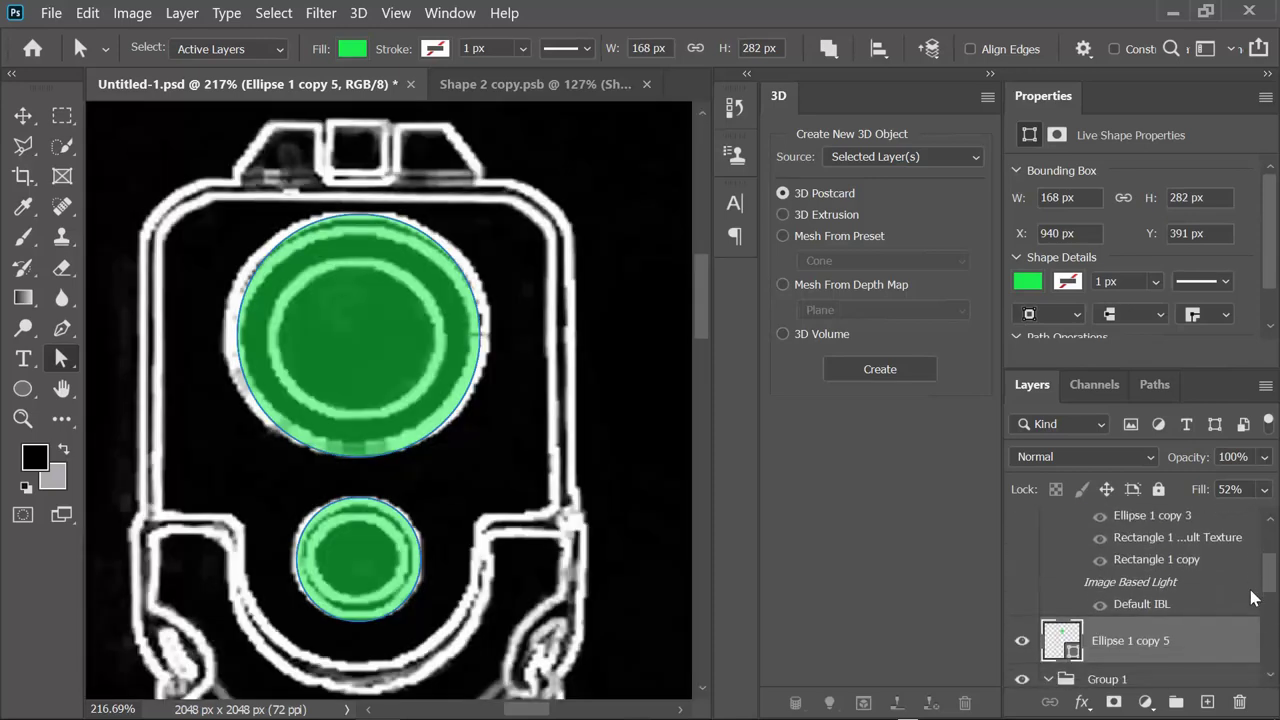
{"action": "scroll", "coordinate": [1253, 597], "scroll_direction": "down", "scroll_amount": 2}
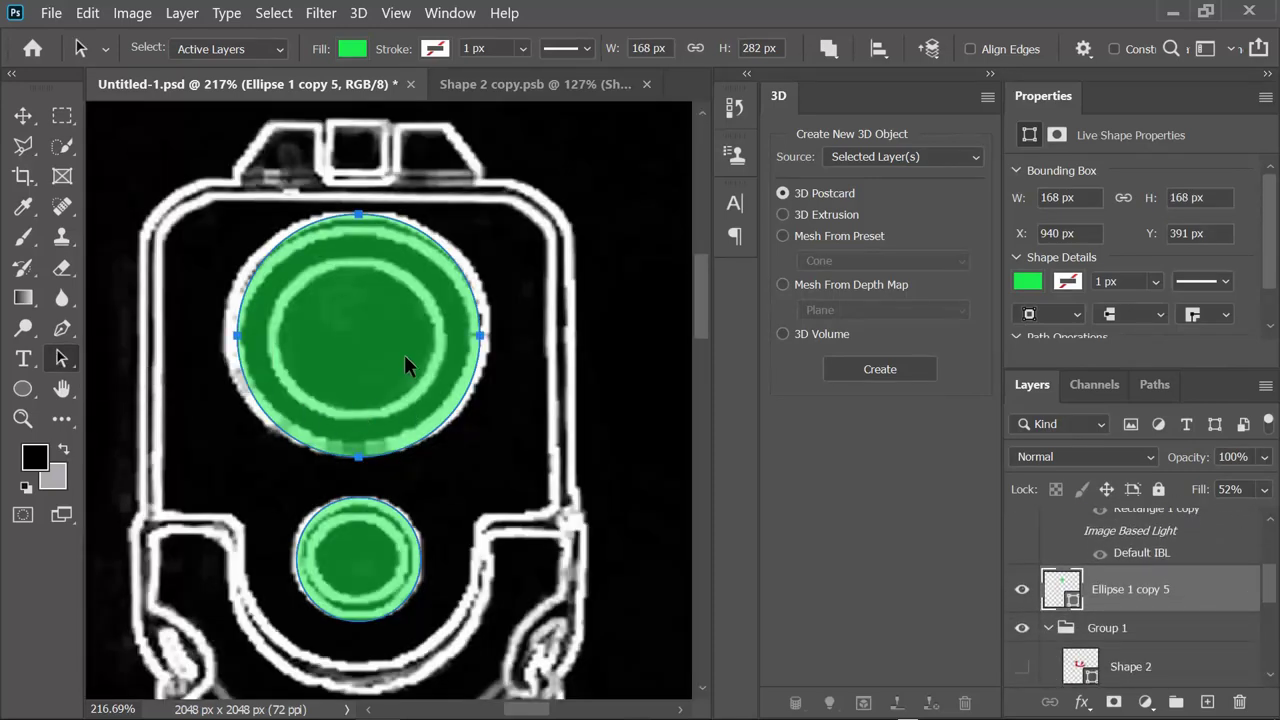
{"action": "key", "text": "ctrl+z"}
{"action": "key", "text": "ctrl+shift+z"}
{"action": "key", "text": "ctrl+t"}
{"action": "left_click_drag", "start_coordinate": [481, 456], "coordinate": [428, 412]}
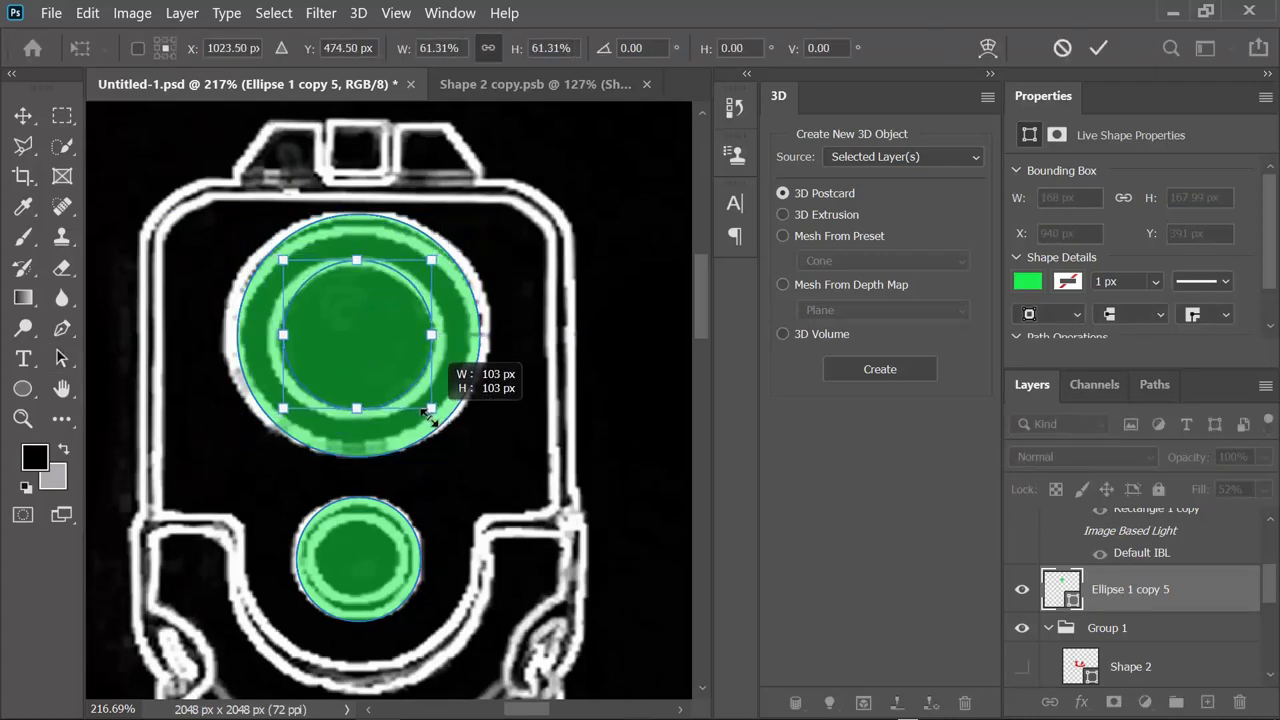
{"action": "left_click", "coordinate": [1098, 48]}
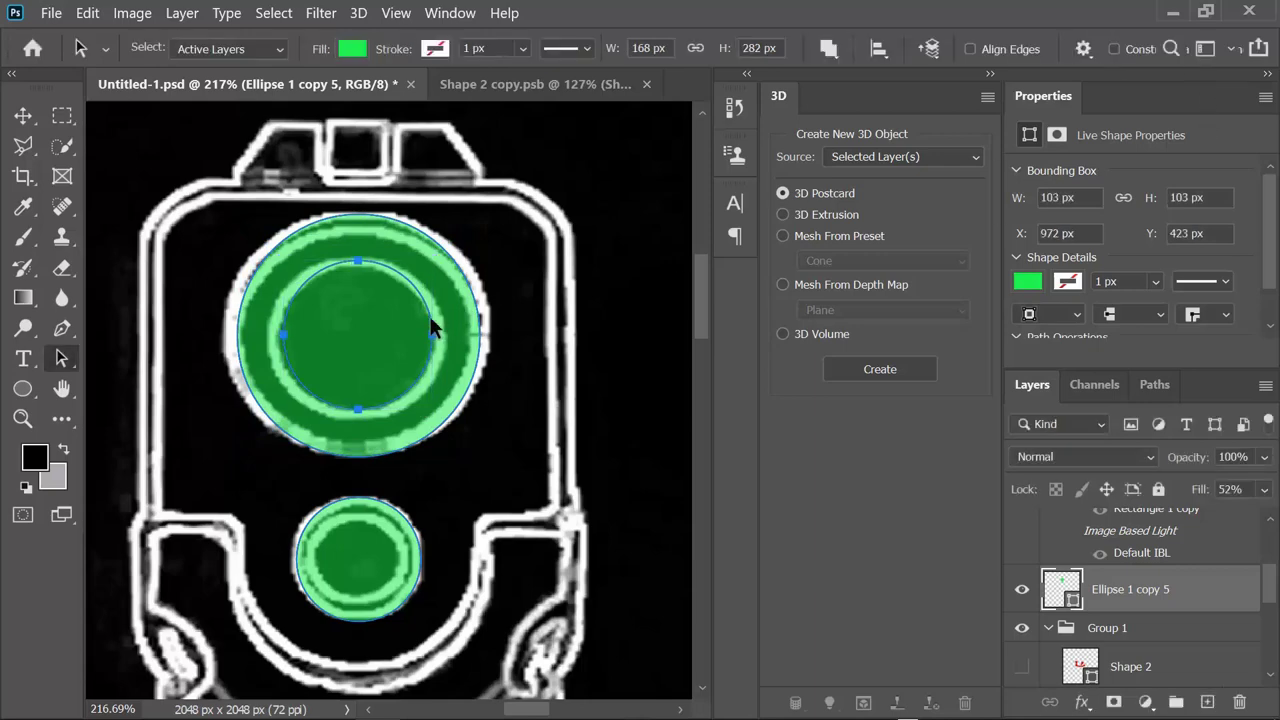
Cut the inner circle out with Exclude Overlapping Shapes and Merge Shape Components into a ring
{"action": "left_click", "coordinate": [828, 48]}
{"action": "left_click", "coordinate": [875, 140]}
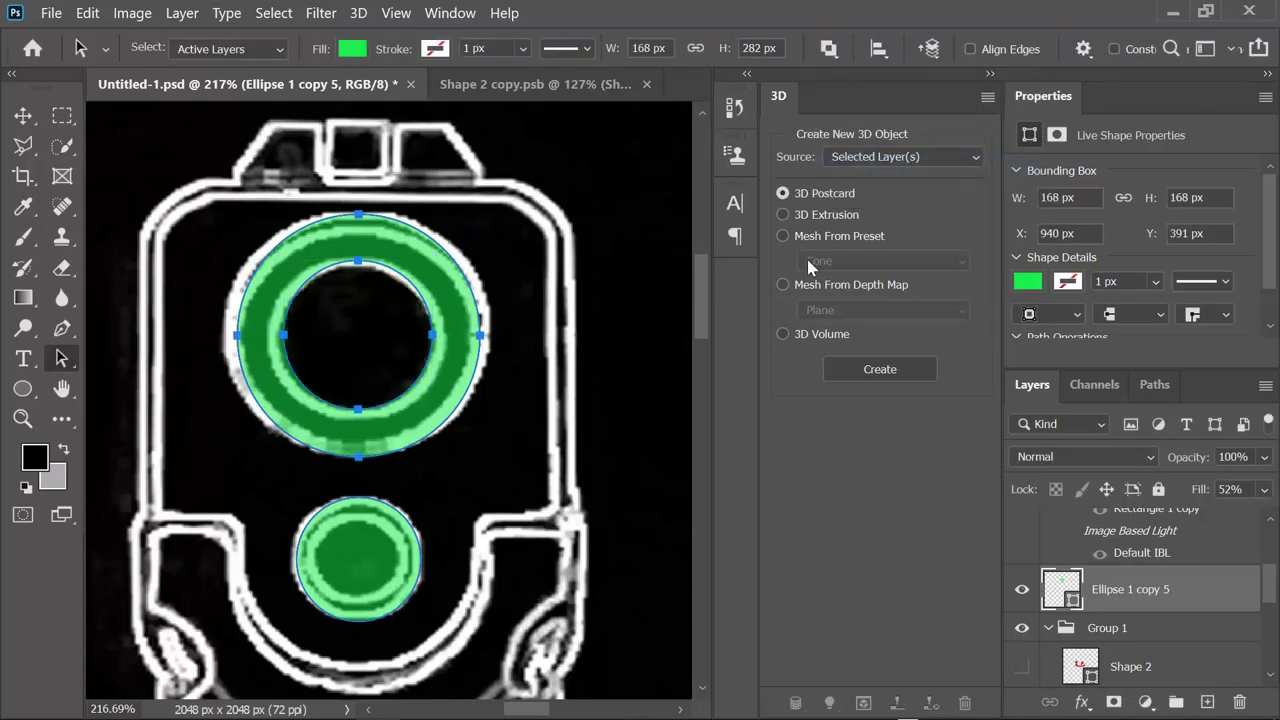
{"action": "right_click", "coordinate": [61, 358]}
{"action": "left_click", "coordinate": [91, 358]}
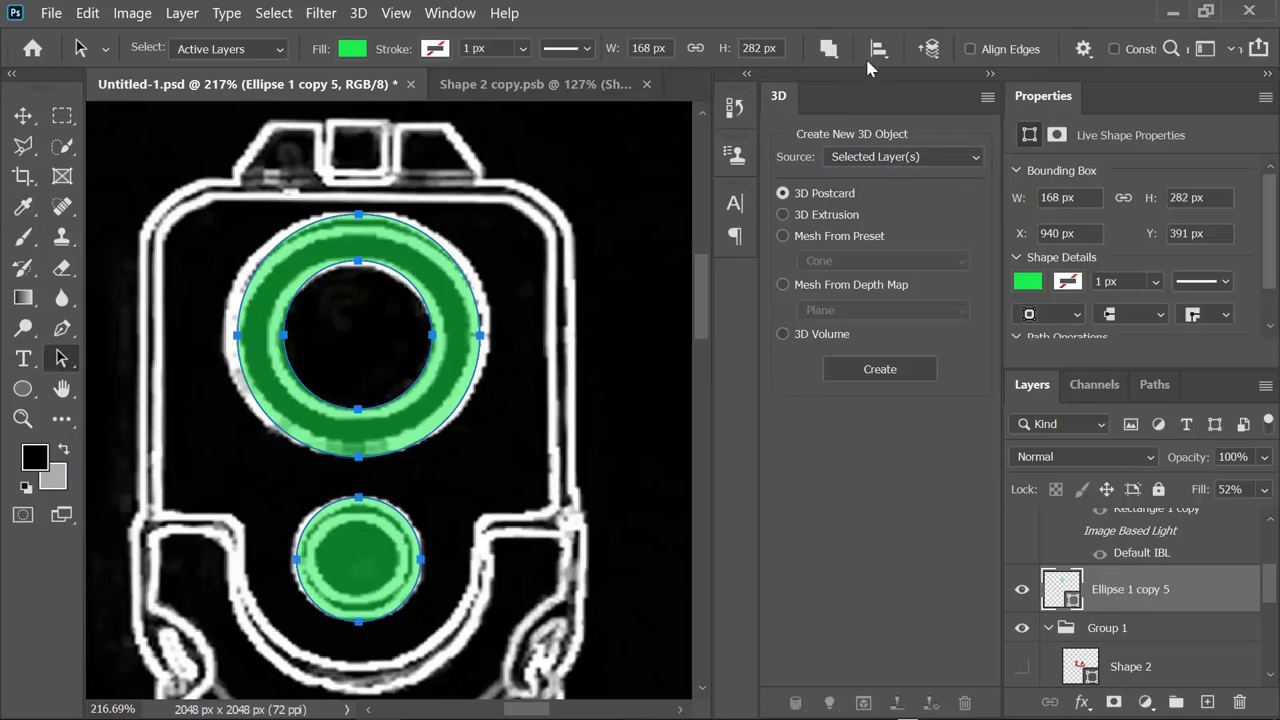
{"action": "left_click", "coordinate": [828, 48]}
{"action": "left_click", "coordinate": [870, 192]}
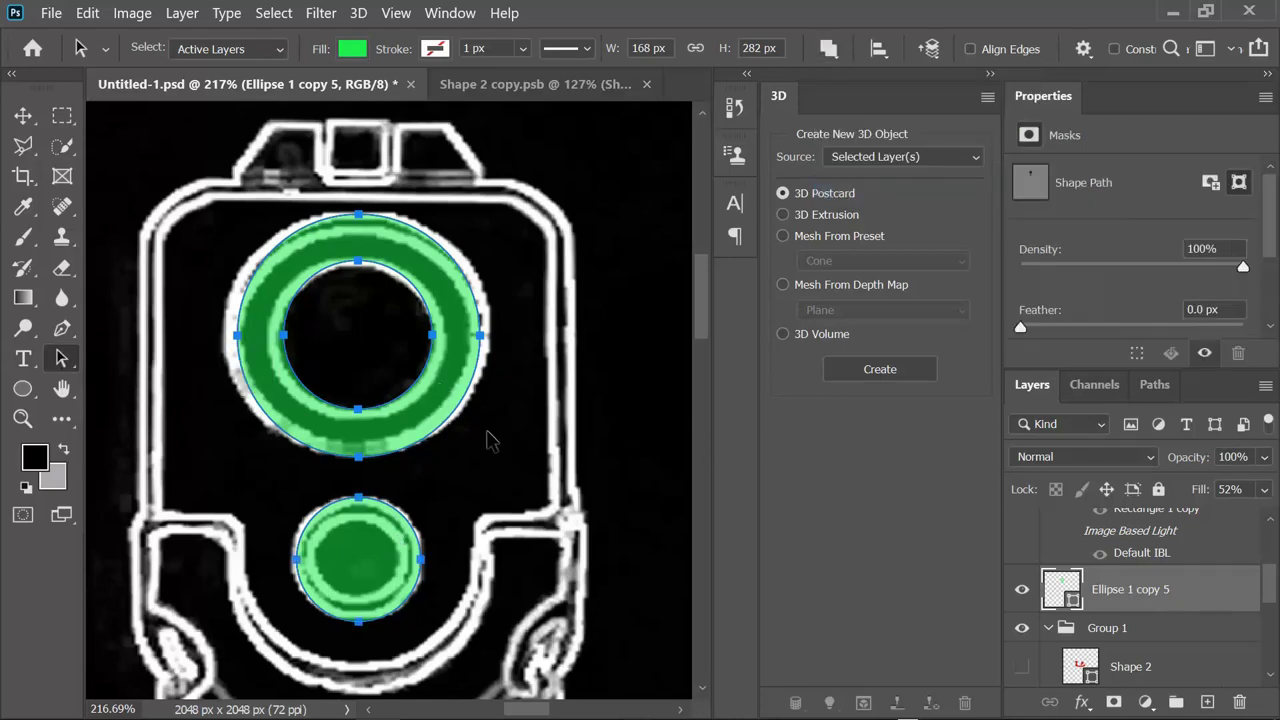
Duplicate the ring as Ellipse 1 copy 6 and move it into Group 1
{"action": "scroll", "coordinate": [1272, 592], "scroll_direction": "down", "scroll_amount": 1}
{"action": "scroll", "coordinate": [1194, 569], "scroll_direction": "up", "scroll_amount": 1}
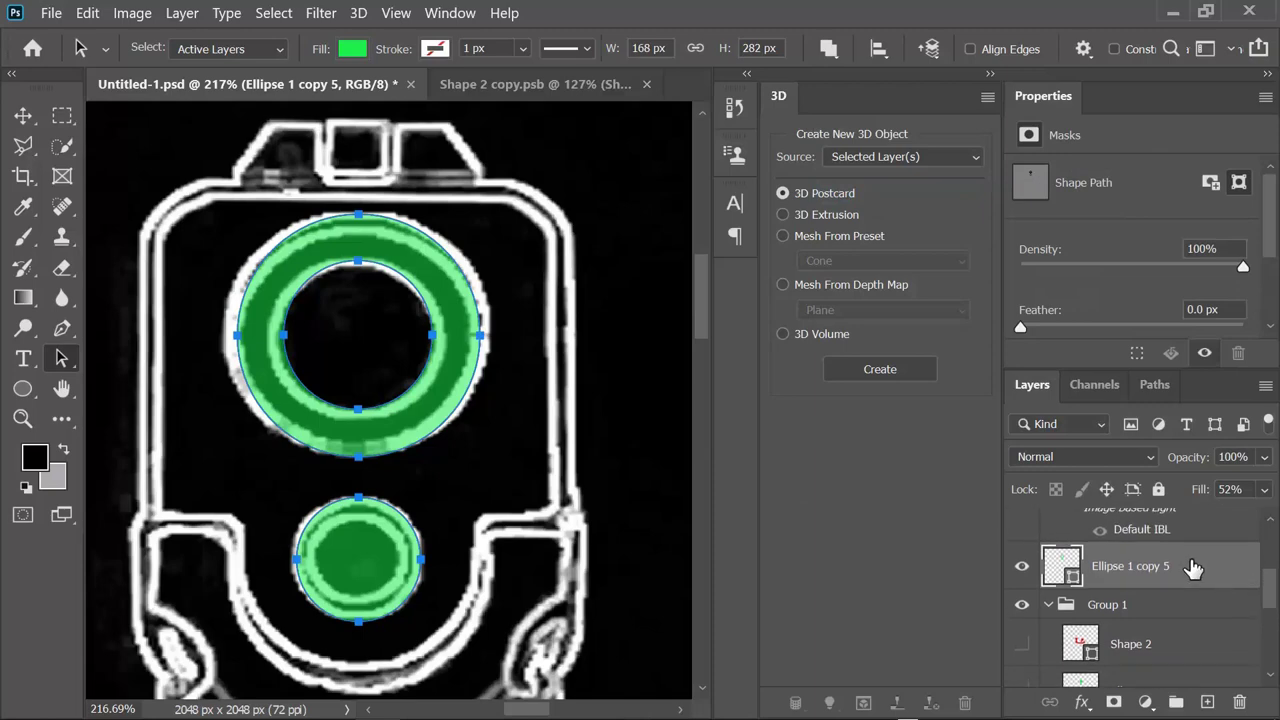
{"action": "right_click", "coordinate": [1194, 569]}
{"action": "left_click", "coordinate": [982, 127]}
{"action": "left_click", "coordinate": [909, 206]}
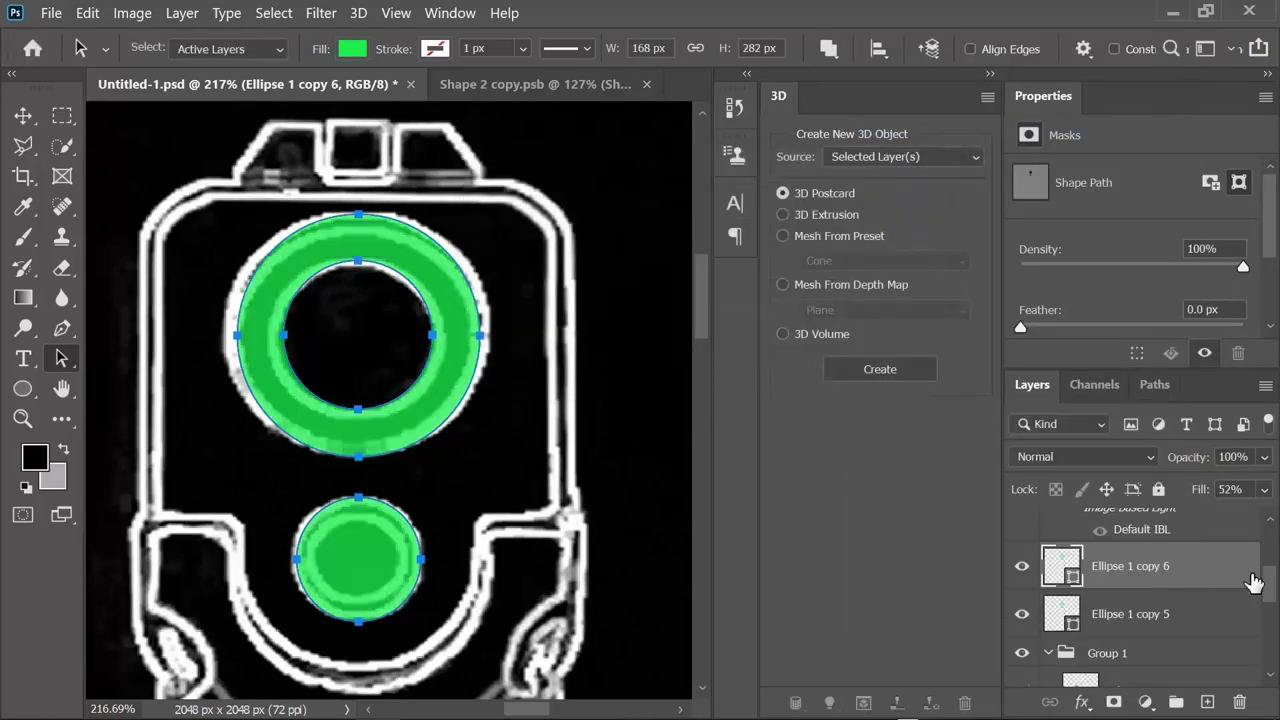
{"action": "scroll", "coordinate": [1251, 583], "scroll_direction": "down", "scroll_amount": 1}
{"action": "left_click_drag", "start_coordinate": [1150, 545], "coordinate": [1151, 620]}
Hide Group 1 and extrude the Ellipse 1 copy 5 ring into a 3D object
{"action": "left_click", "coordinate": [1063, 568]}
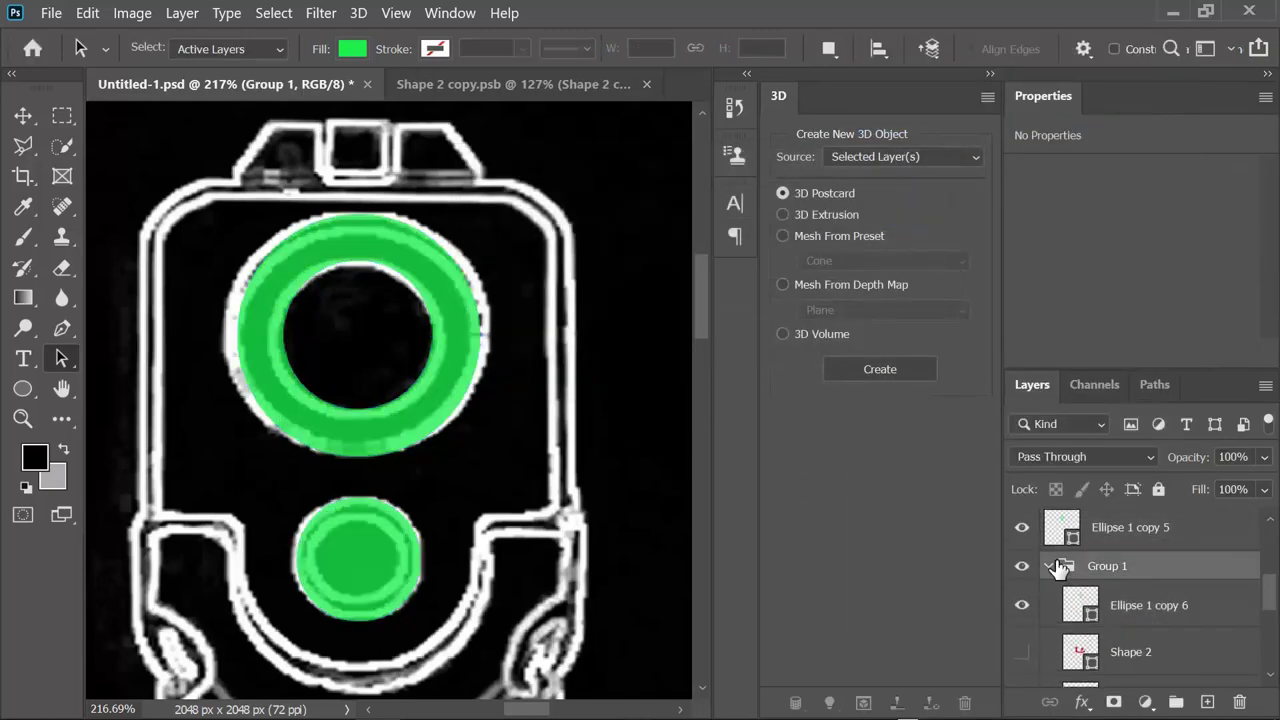
{"action": "left_click", "coordinate": [1022, 568]}
{"action": "scroll", "coordinate": [1272, 587], "scroll_direction": "up", "scroll_amount": 1}
{"action": "scroll", "coordinate": [1272, 588], "scroll_direction": "up", "scroll_amount": 1}
{"action": "left_click", "coordinate": [1062, 603]}
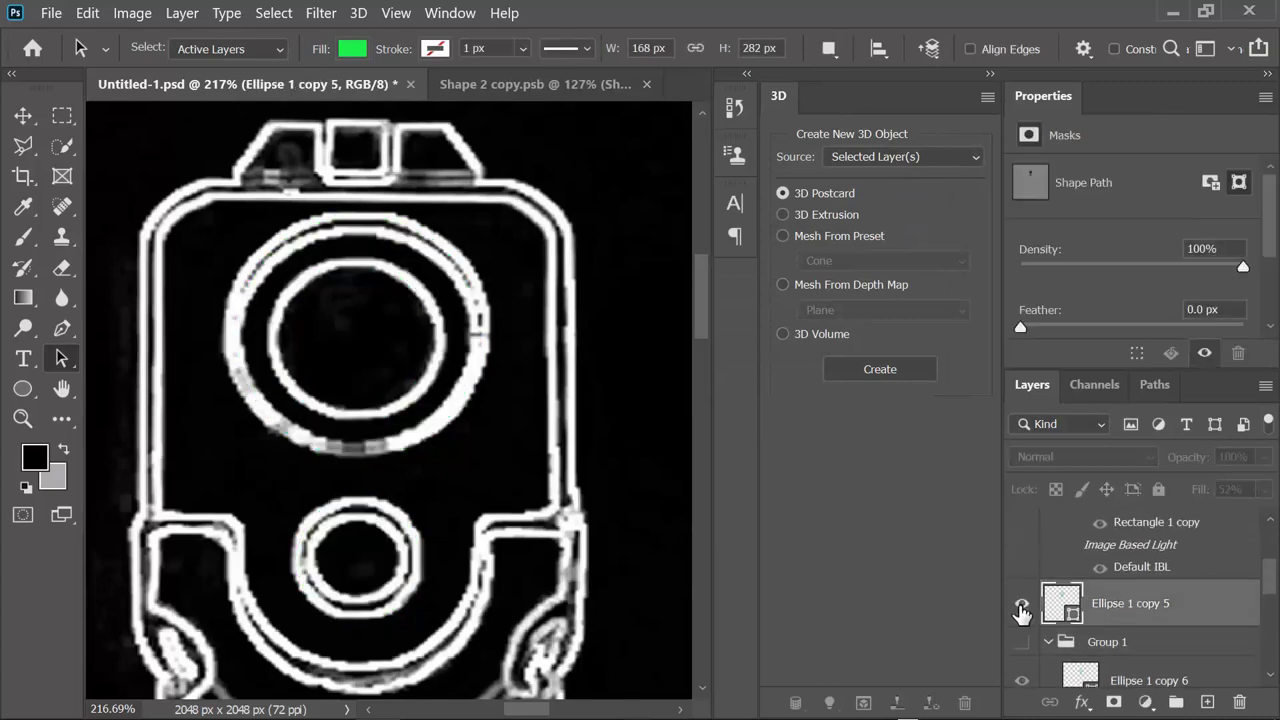
{"action": "left_click", "coordinate": [368, 14]}
{"action": "left_click", "coordinate": [479, 142]}
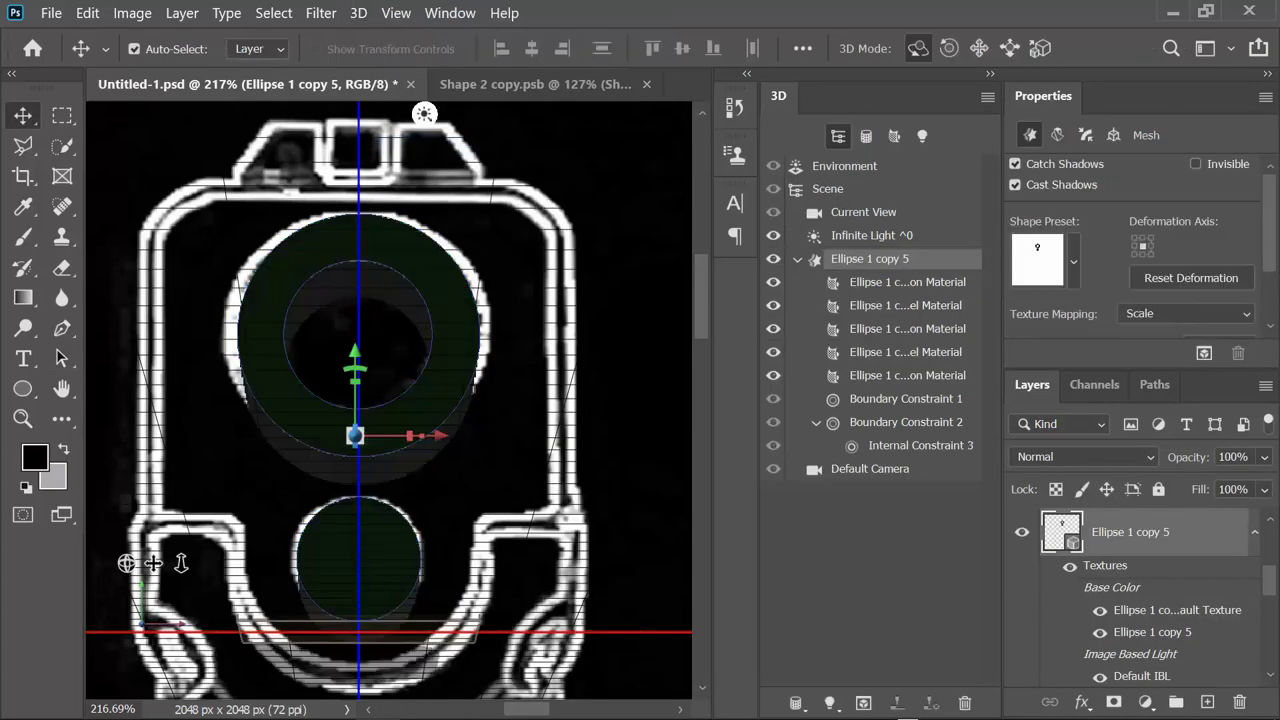
Show the green frame Rectangle 1 copy and run Merge 3D Layers from it
{"action": "left_click_drag", "start_coordinate": [1266, 590], "coordinate": [1266, 540]}
{"action": "left_click", "coordinate": [1140, 537]}
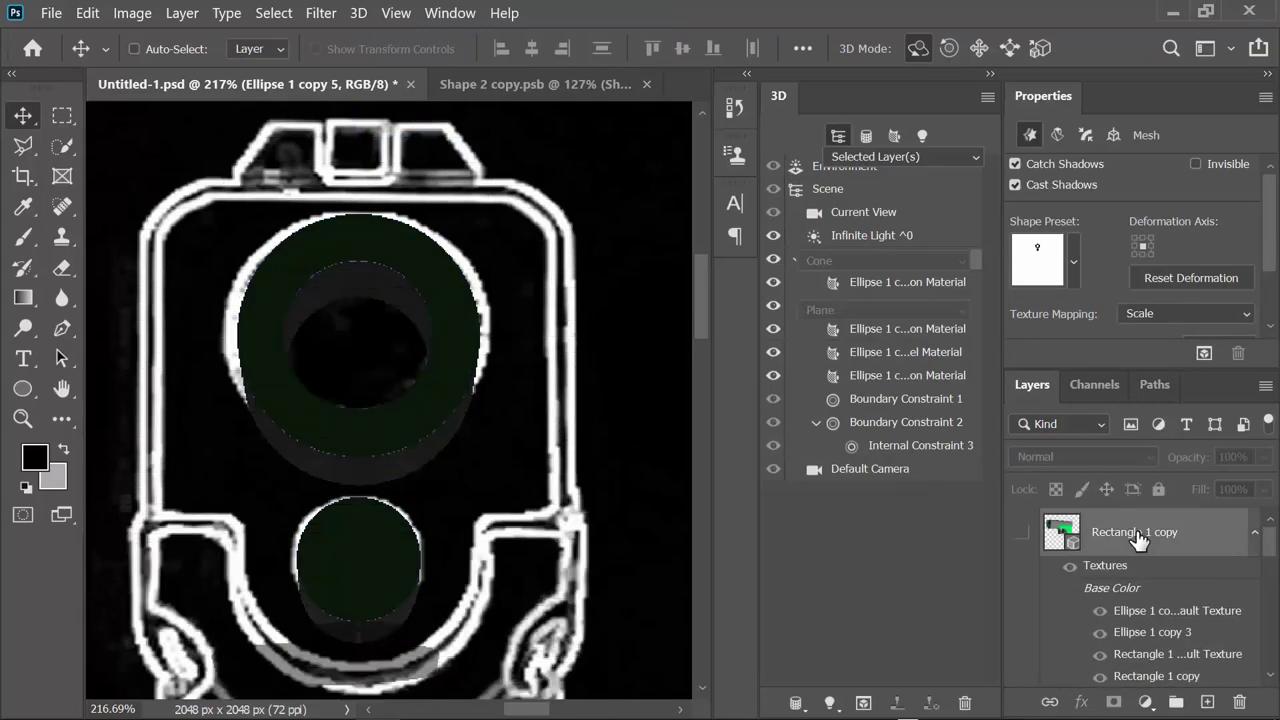
{"action": "left_click", "coordinate": [1021, 532]}
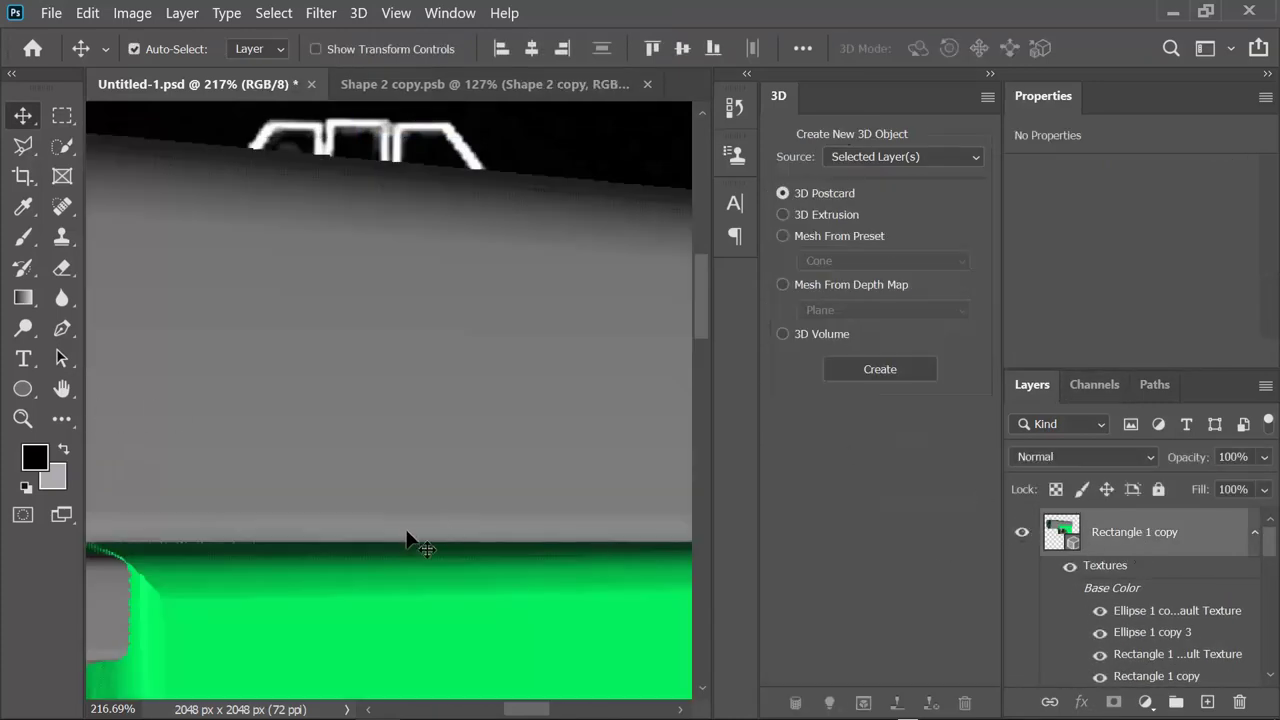
{"action": "scroll", "coordinate": [452, 513], "scroll_direction": "down", "scroll_amount": 3}
{"action": "scroll", "coordinate": [460, 480], "scroll_direction": "down", "scroll_amount": 3}
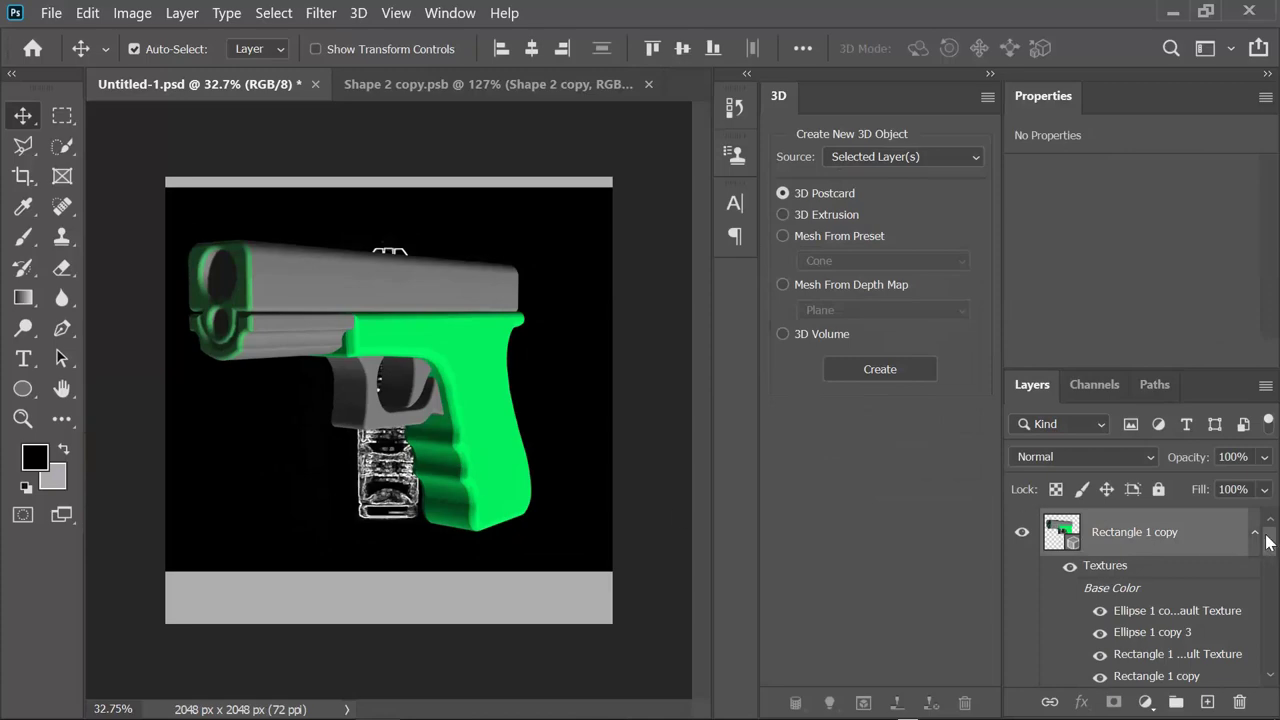
{"action": "mouse_move", "coordinate": [1268, 541]}
{"action": "left_mouse_down"}
{"action": "mouse_move", "coordinate": [1263, 563]}
{"action": "mouse_move", "coordinate": [1263, 531]}
{"action": "left_mouse_up"}
{"action": "left_click", "coordinate": [1138, 640]}
{"action": "left_click", "coordinate": [1138, 540]}
{"action": "left_click", "coordinate": [357, 13]}
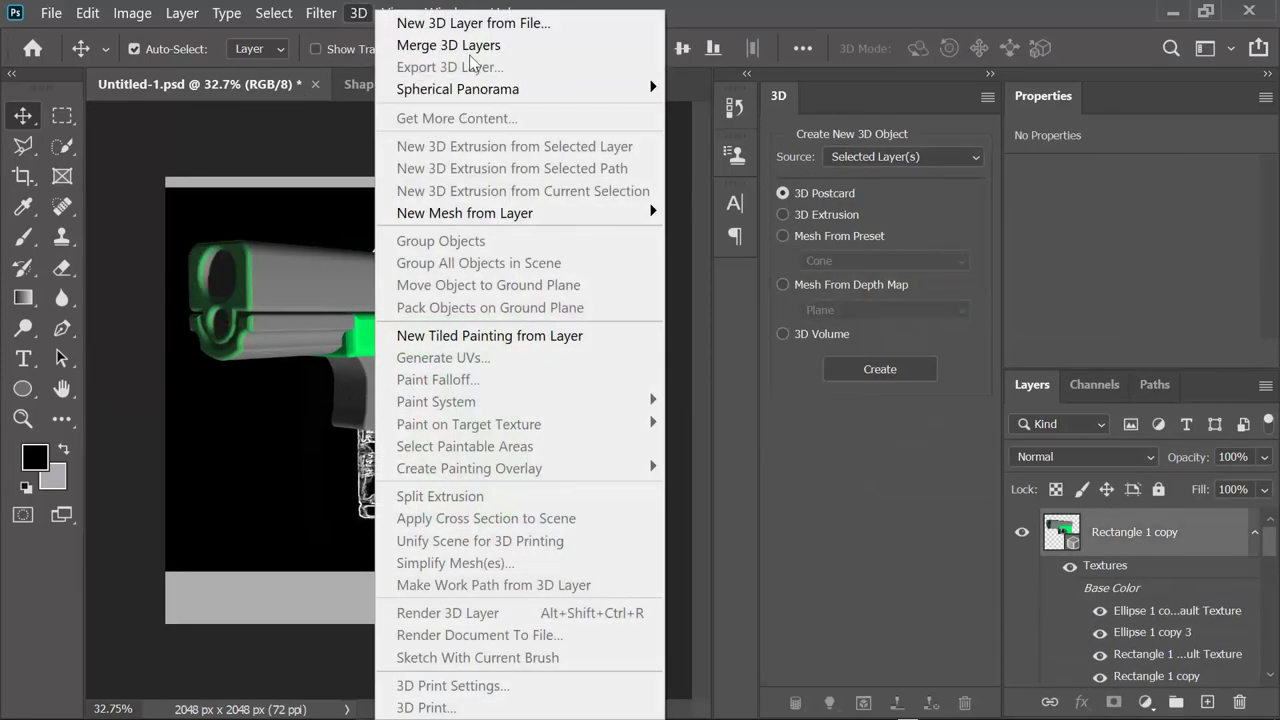
{"action": "left_click", "coordinate": [468, 46]}
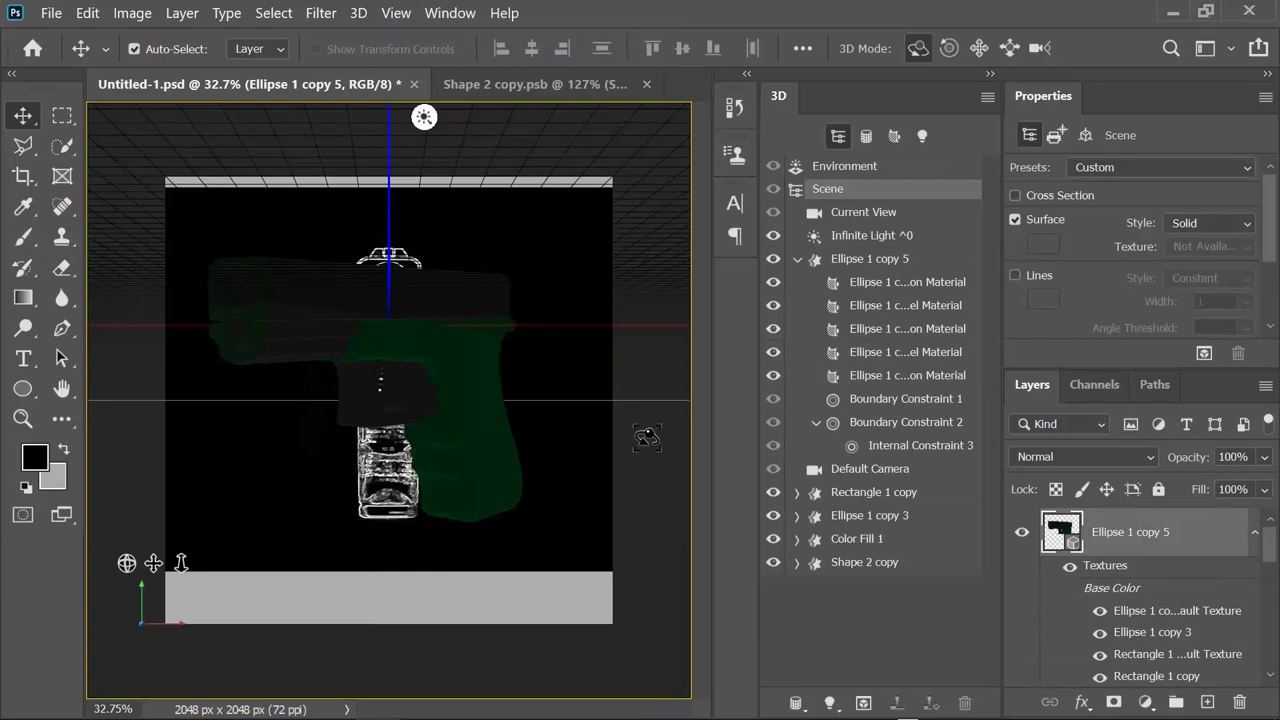
Merge the remaining 3D layers into the Rectangle 1 copy scene, selecting the Ellipse 1 copy 5 mesh
{"action": "scroll", "coordinate": [1275, 566], "scroll_direction": "down", "scroll_amount": 5}
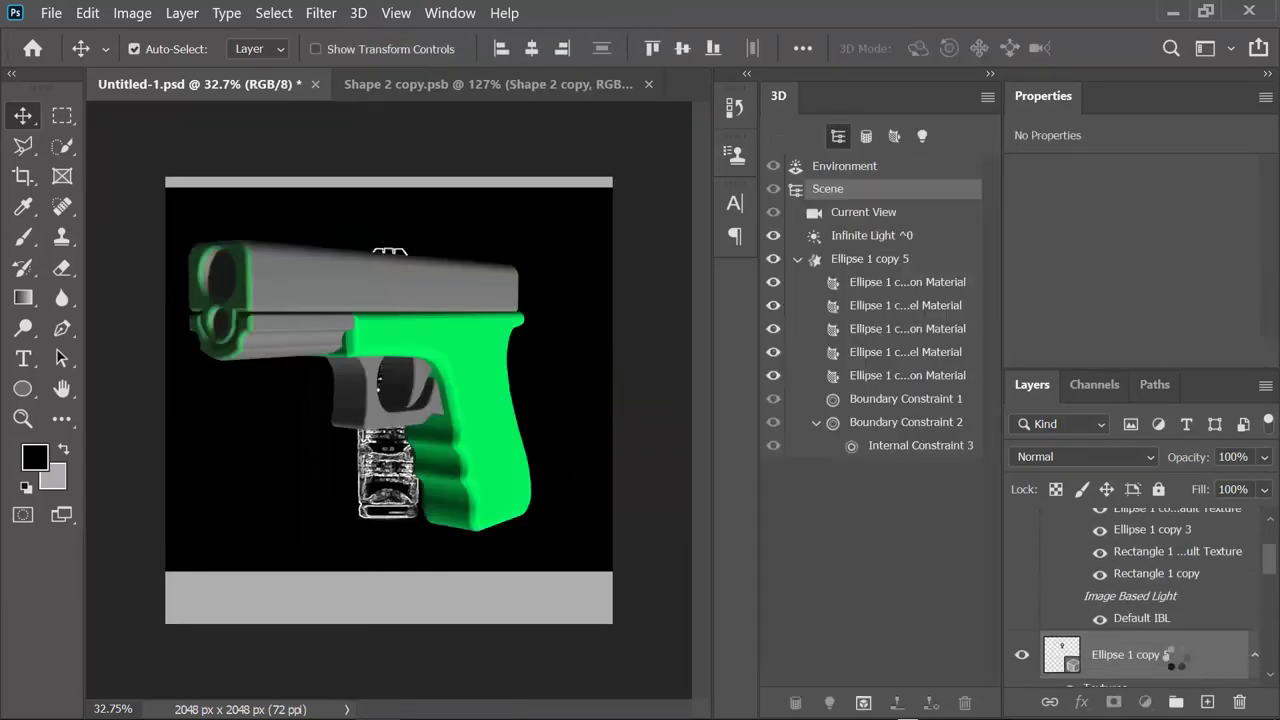
{"action": "mouse_move", "coordinate": [1275, 566]}
{"action": "left_mouse_down"}
{"action": "mouse_move", "coordinate": [1272, 553]}
{"action": "mouse_move", "coordinate": [1272, 570]}
{"action": "left_mouse_up"}
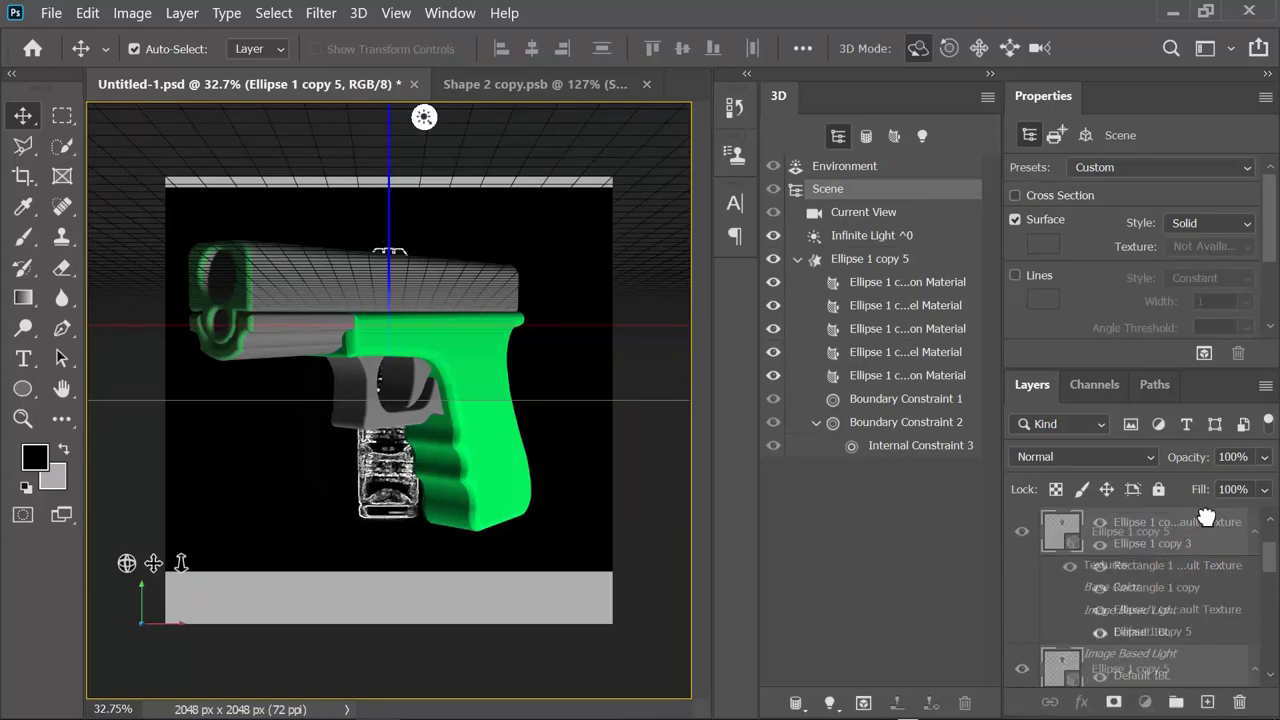
{"action": "scroll", "coordinate": [1200, 580], "scroll_direction": "down", "scroll_amount": 3}
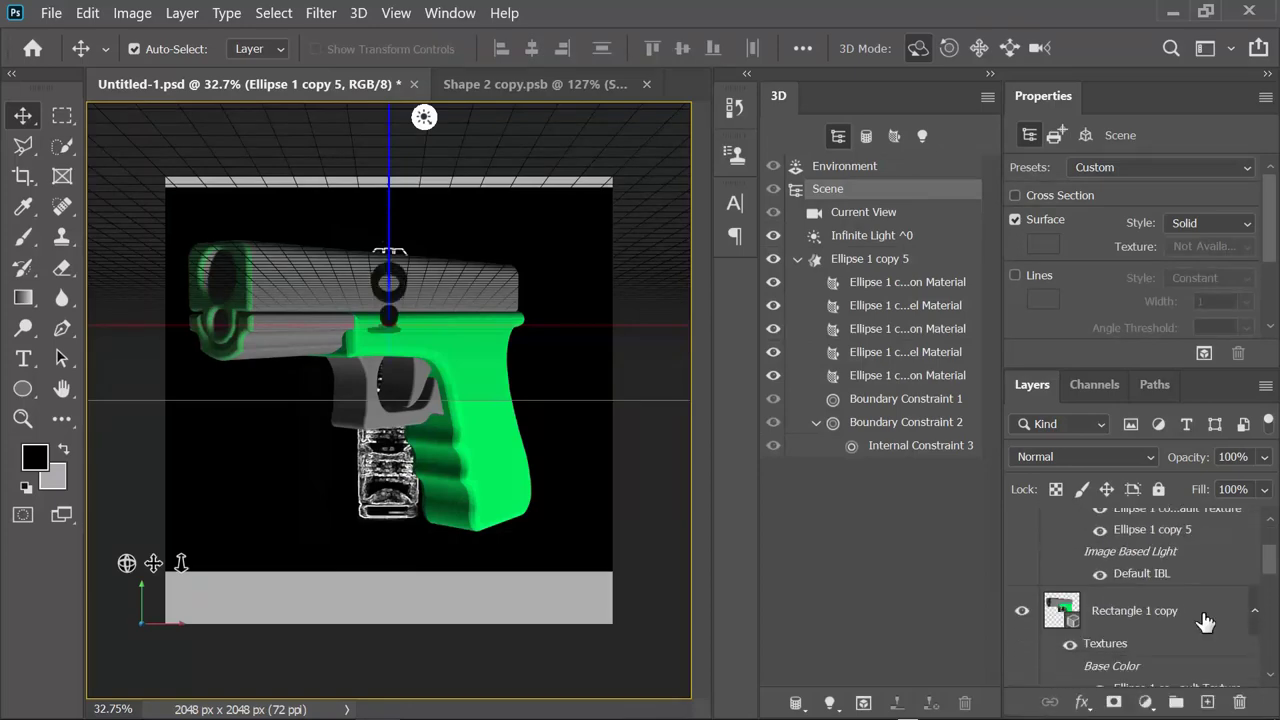
{"action": "left_click", "coordinate": [1188, 609]}
{"action": "left_click", "coordinate": [358, 14]}
{"action": "left_click", "coordinate": [470, 43]}
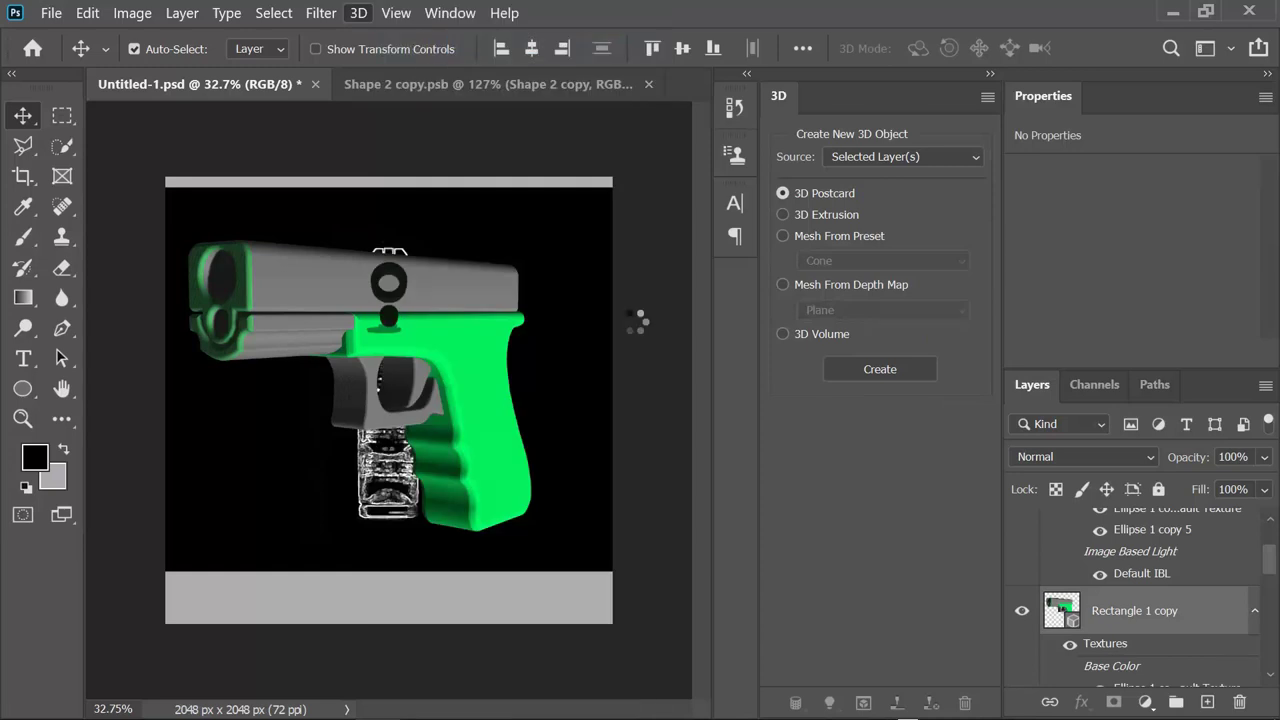
{"action": "left_click", "coordinate": [873, 430]}
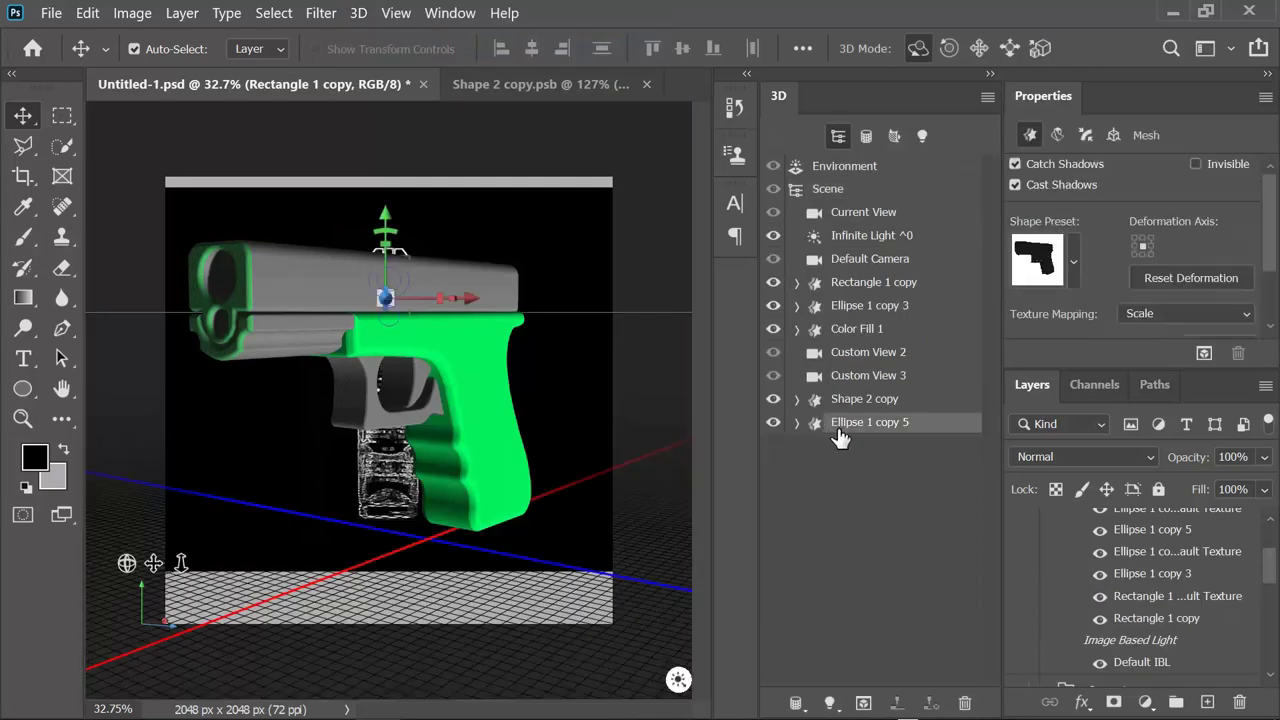
Drop the ring mesh to the ground, extrude it 1078.68 px and rotate it -90° on Y
{"action": "left_click", "coordinate": [1116, 137]}
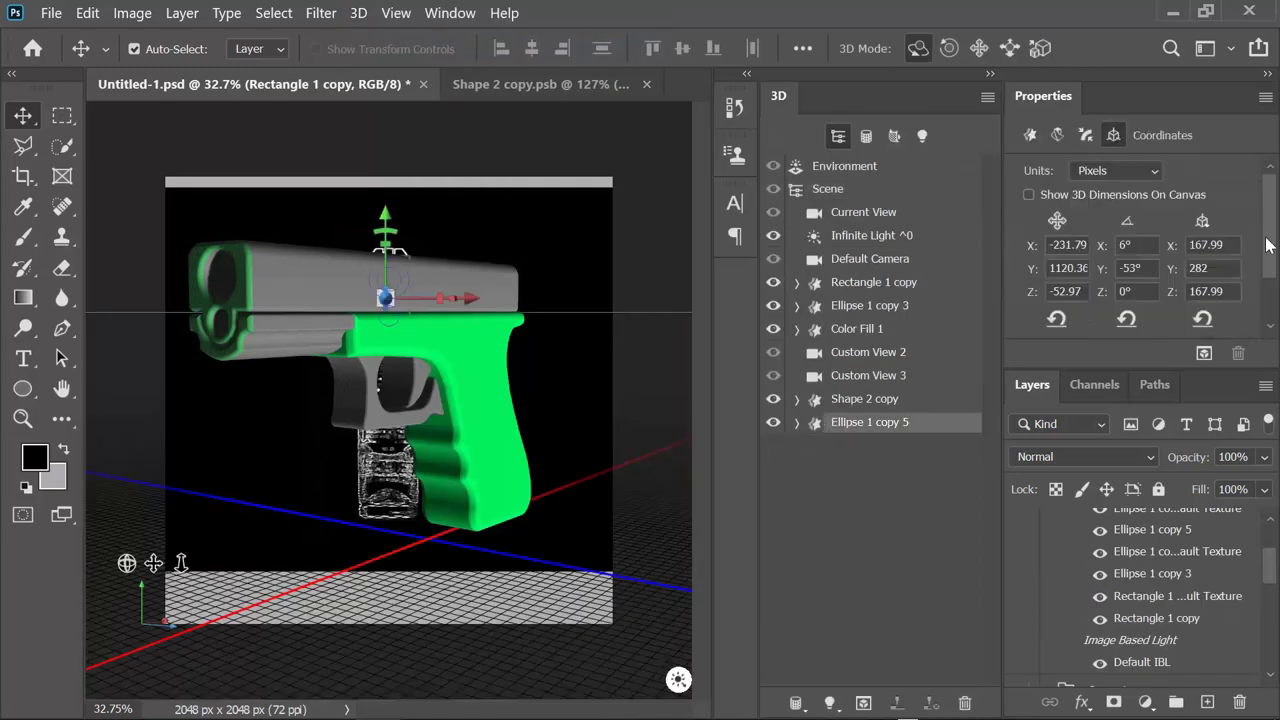
{"action": "scroll", "coordinate": [1140, 250], "scroll_direction": "down", "scroll_amount": 1}
{"action": "left_click", "coordinate": [1150, 288]}
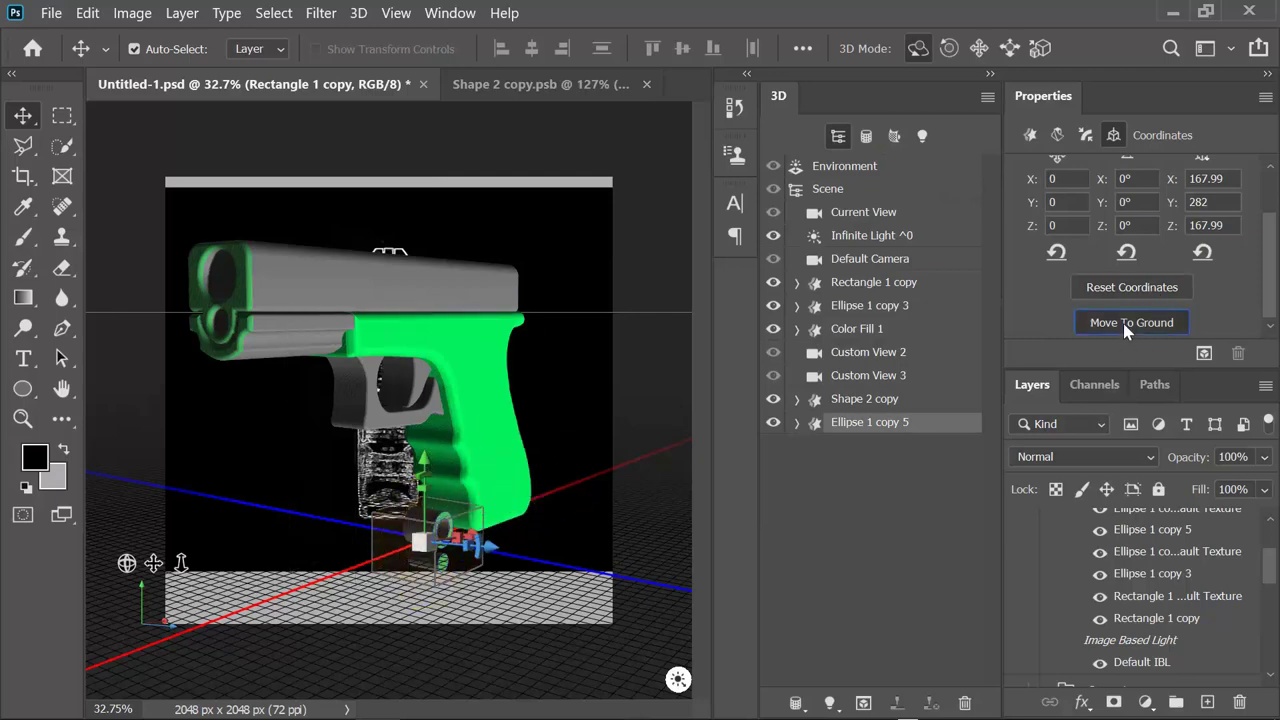
{"action": "left_click", "coordinate": [1123, 323]}
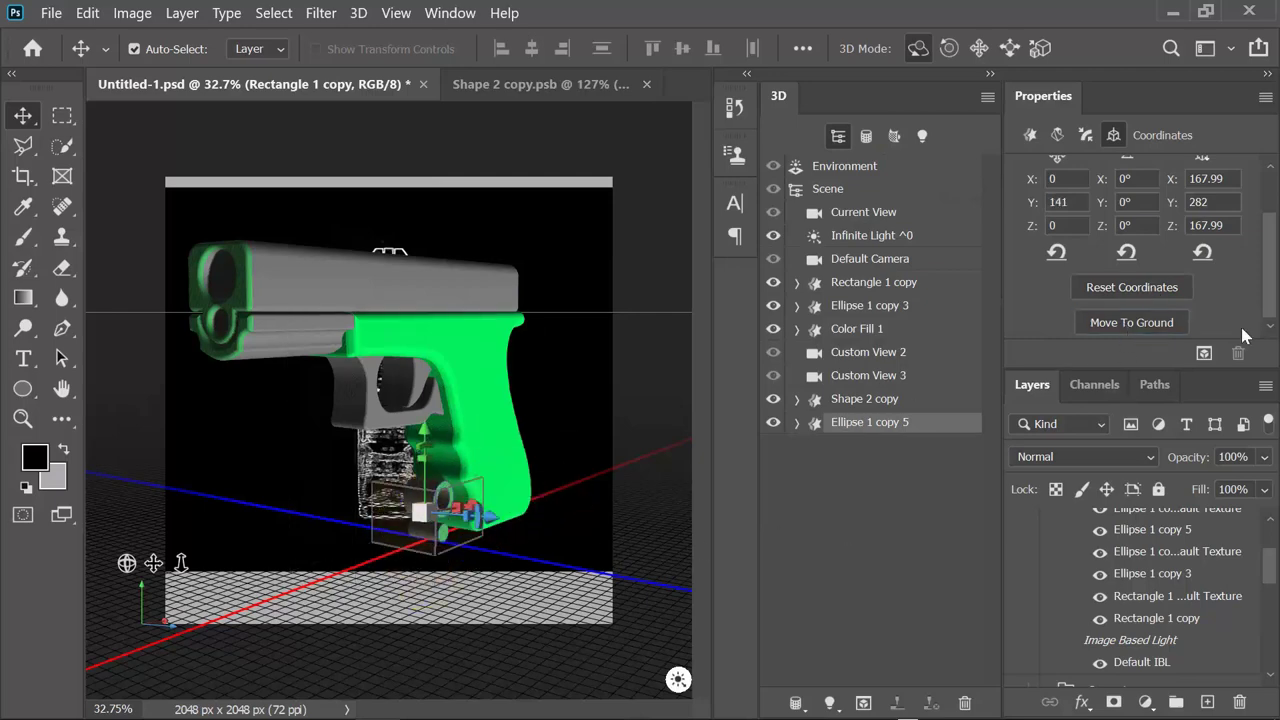
{"action": "scroll", "coordinate": [1273, 302], "scroll_direction": "down", "scroll_amount": 2}
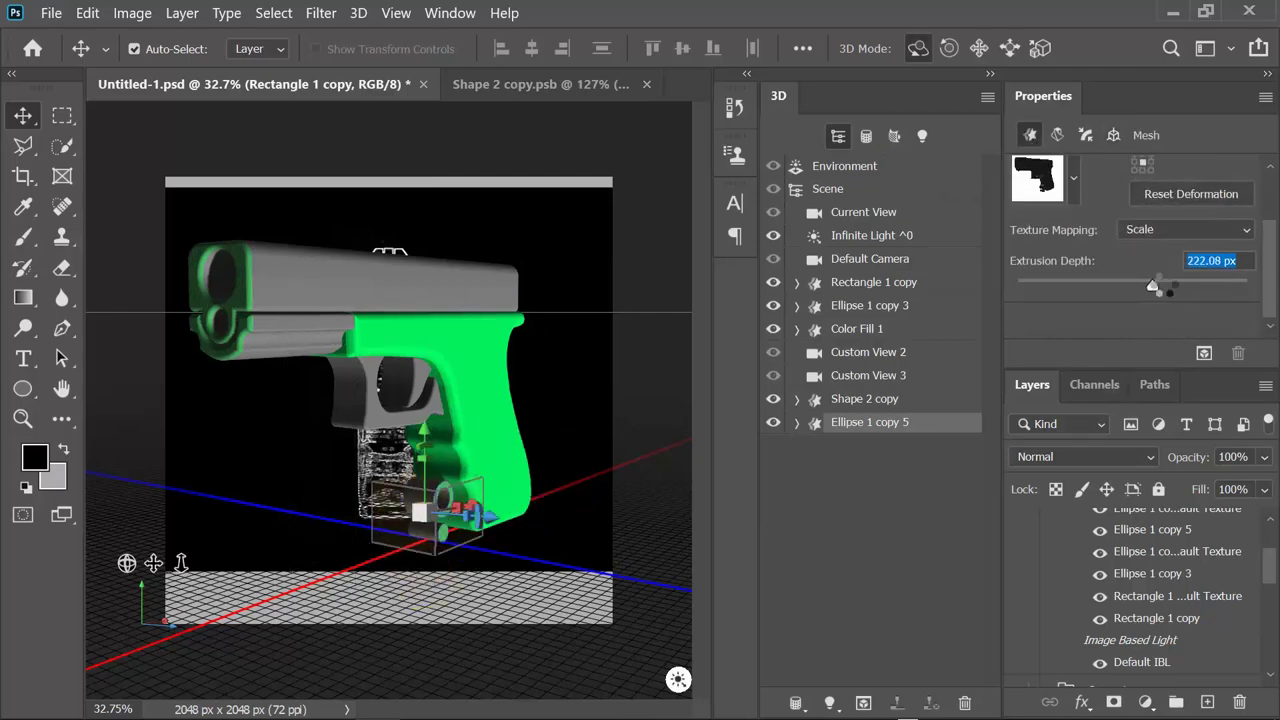
{"action": "left_click_drag", "start_coordinate": [1153, 287], "coordinate": [1200, 285]}
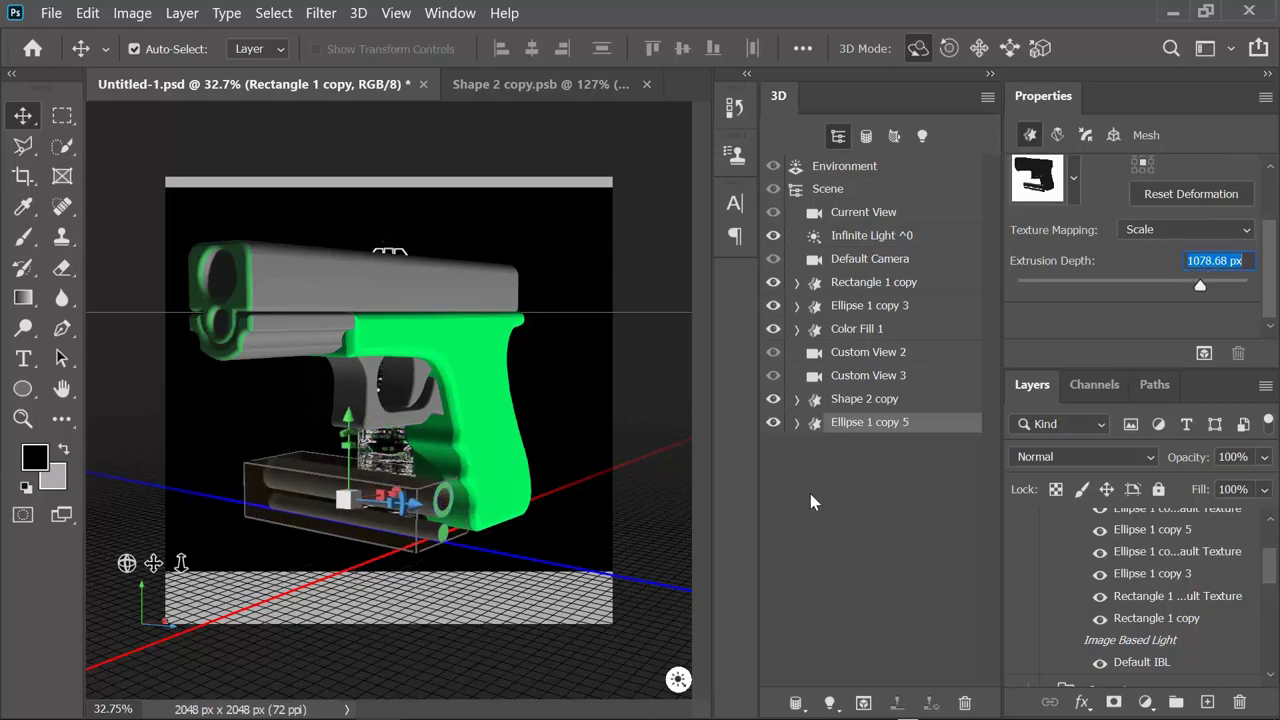
{"action": "left_click", "coordinate": [1114, 135]}
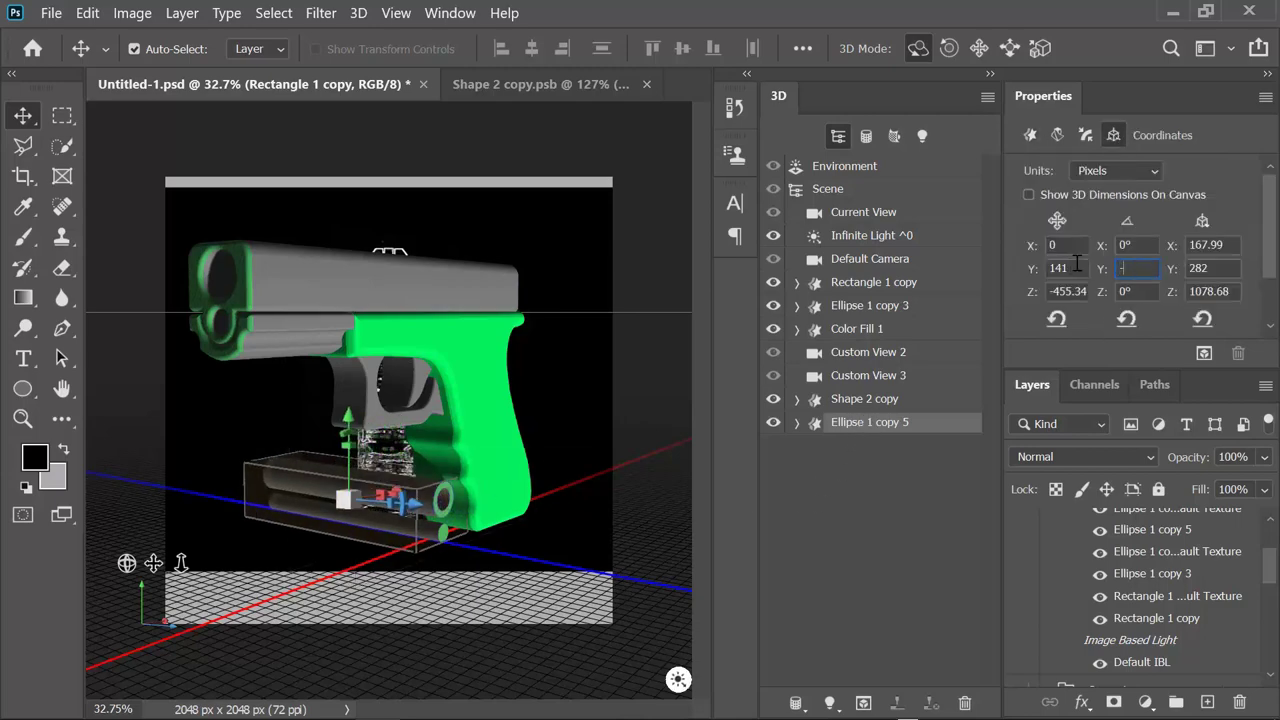
{"action": "type", "text": "90"}
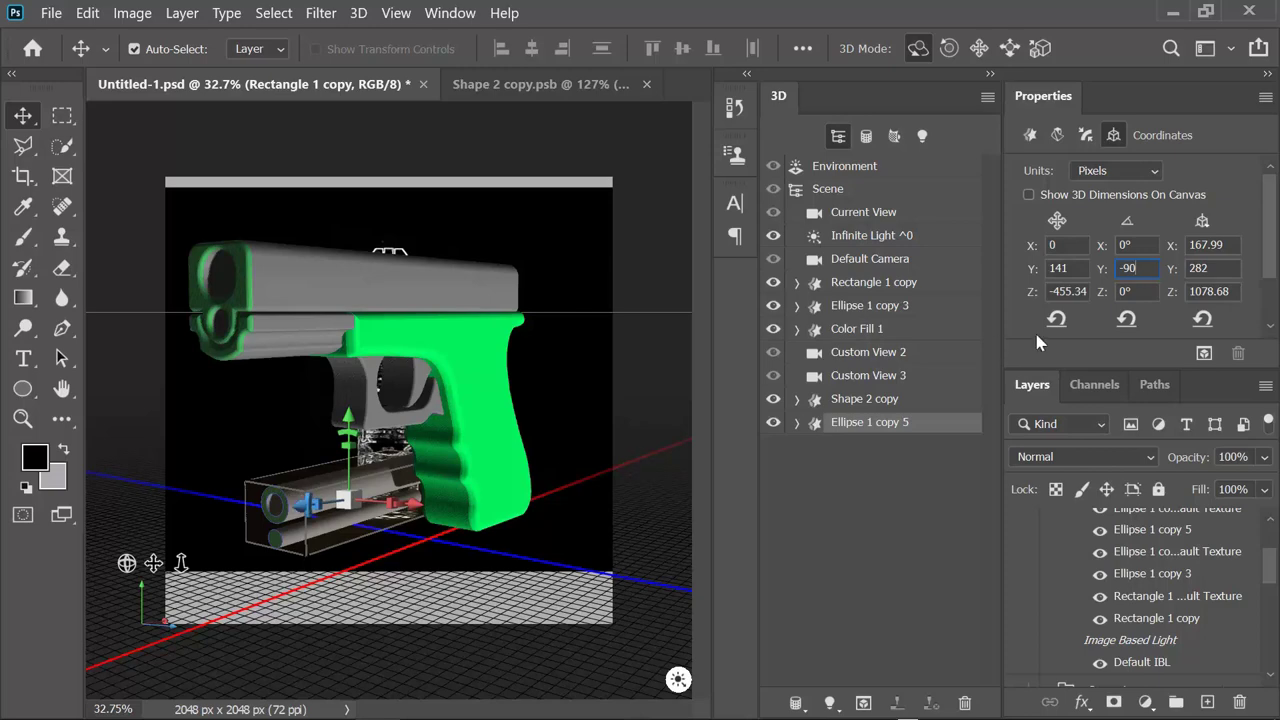
Bevel the ring's front cap 22% with a curved contour, raise it onto the slide, and hide Layer 1
{"action": "left_click", "coordinate": [1085, 136]}
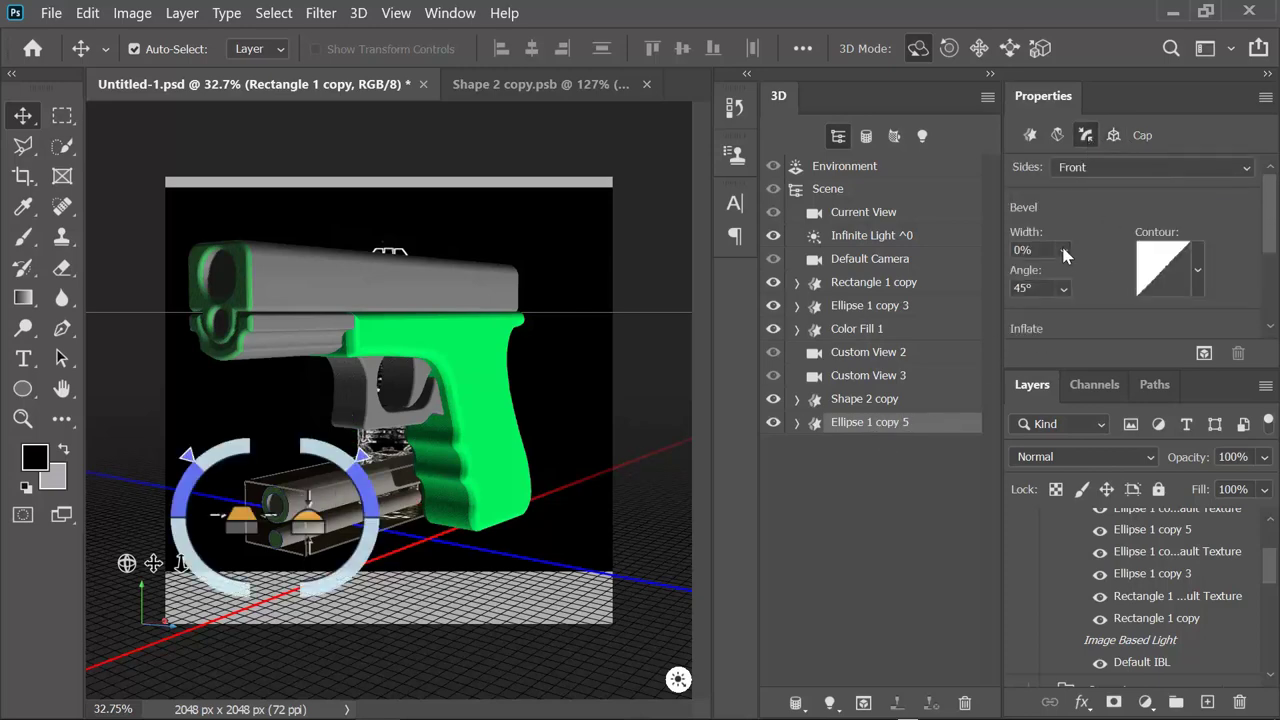
{"action": "left_click", "coordinate": [1197, 270]}
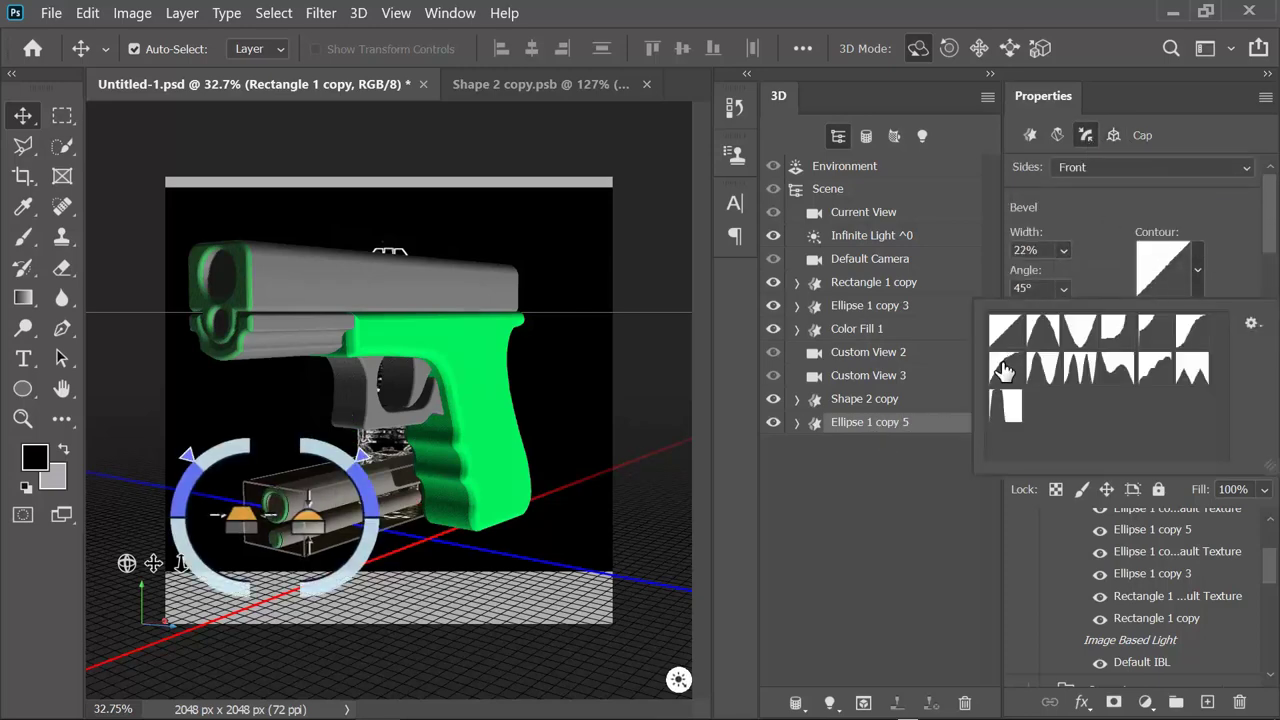
{"action": "left_click", "coordinate": [1006, 337]}
{"action": "left_click", "coordinate": [840, 422]}
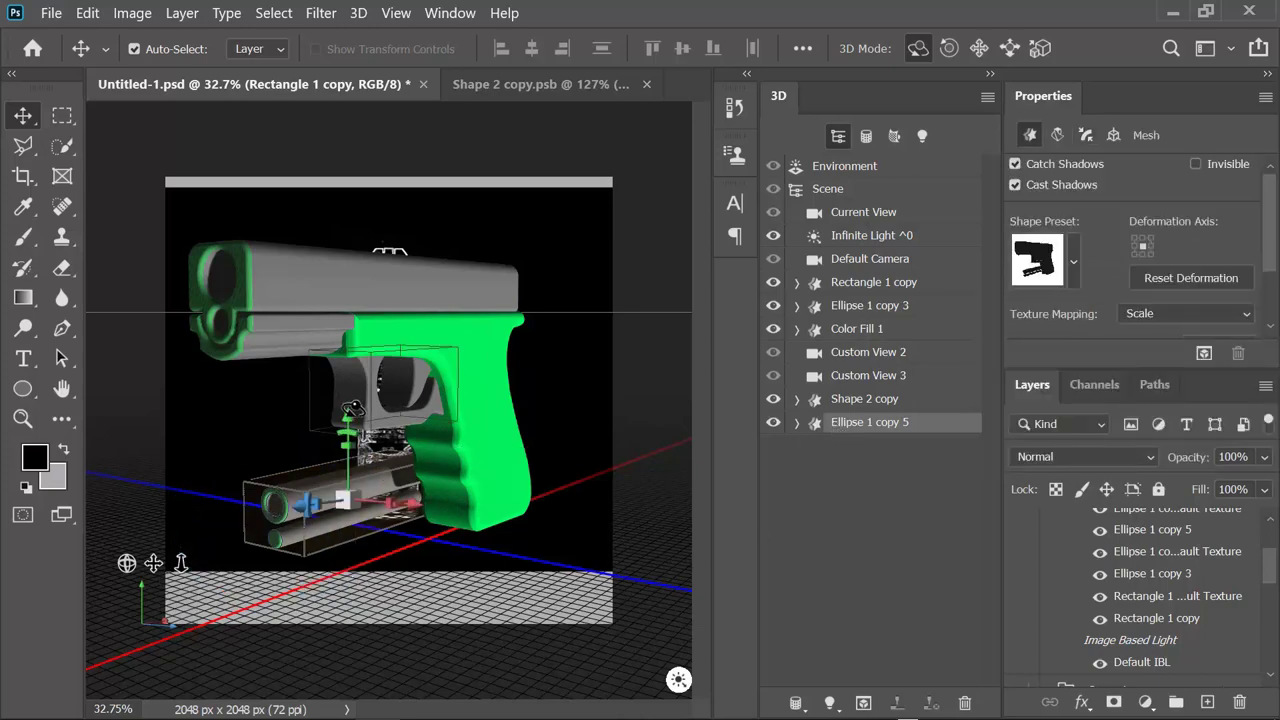
{"action": "left_click_drag", "start_coordinate": [345, 400], "coordinate": [346, 283]}
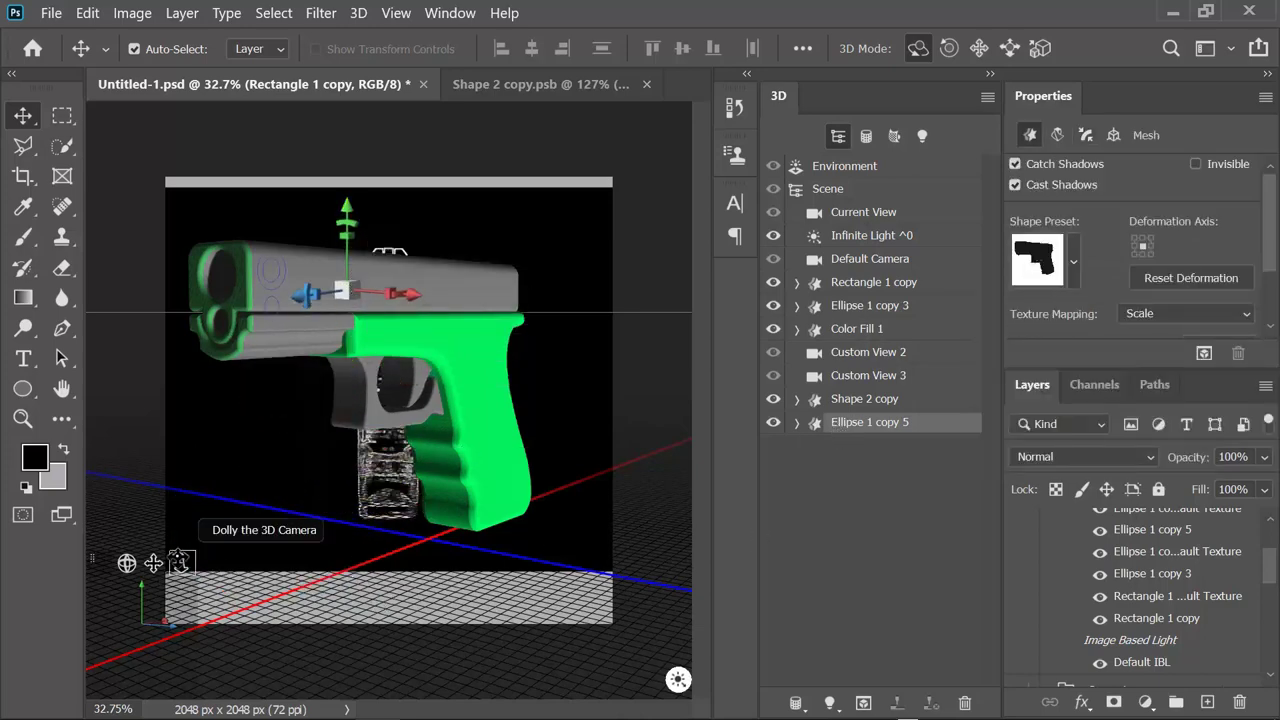
{"action": "scroll", "coordinate": [1130, 600], "scroll_direction": "down", "scroll_amount": 2}
{"action": "scroll", "coordinate": [1130, 600], "scroll_direction": "down", "scroll_amount": 3}
{"action": "left_click", "coordinate": [1021, 570]}
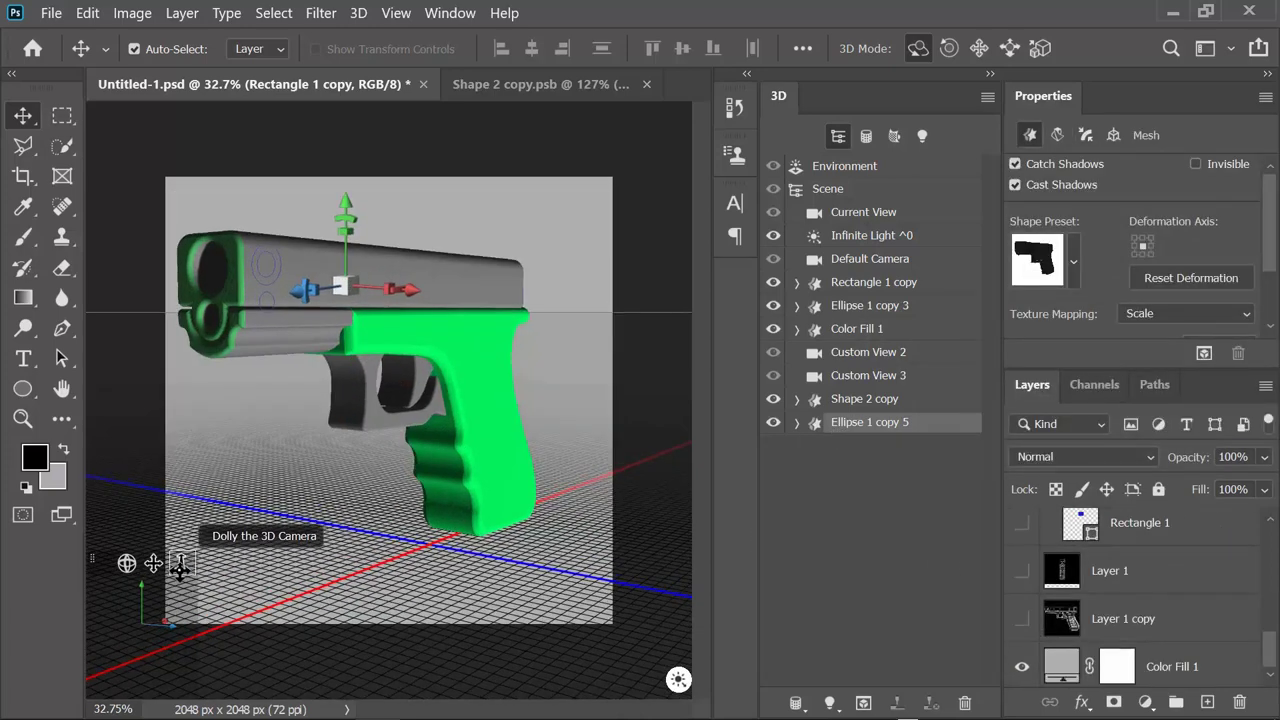
Bring the piece forward along Z and lower it slightly along Y
{"action": "left_click_drag", "start_coordinate": [176, 565], "coordinate": [733, 464]}
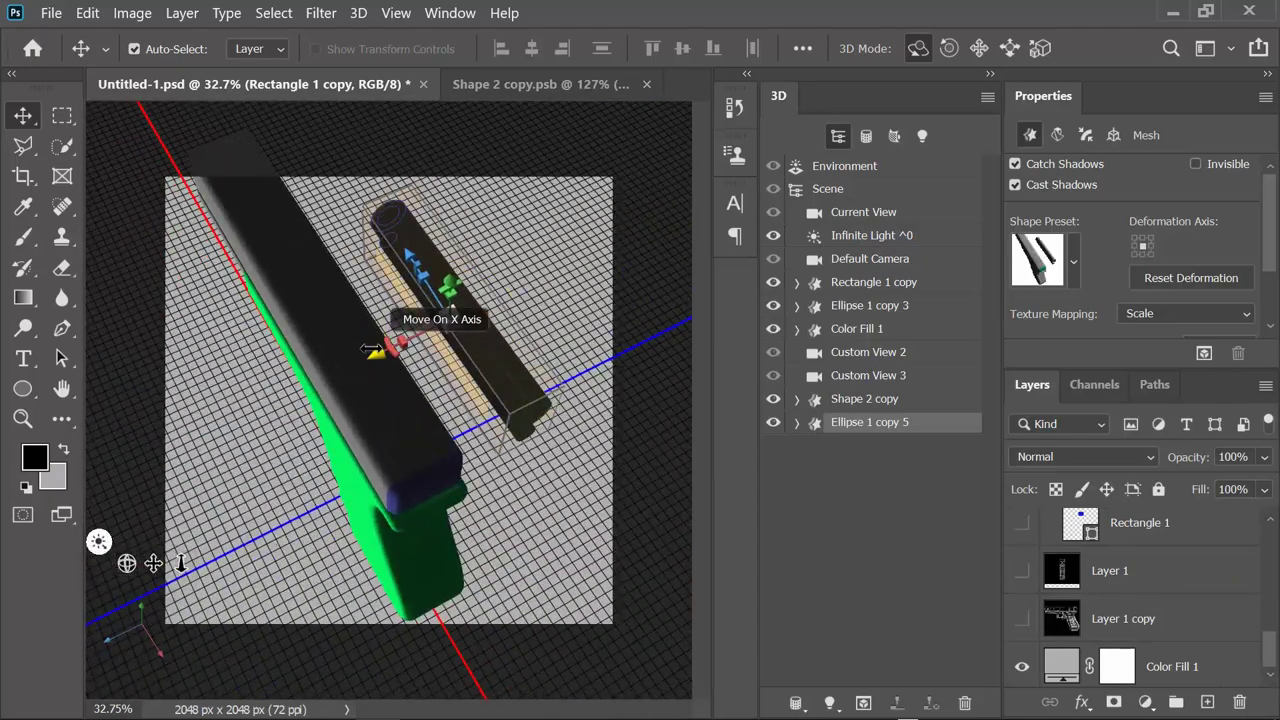
{"action": "left_click_drag", "start_coordinate": [385, 347], "coordinate": [340, 370]}
{"action": "key", "text": "ctrl+z"}
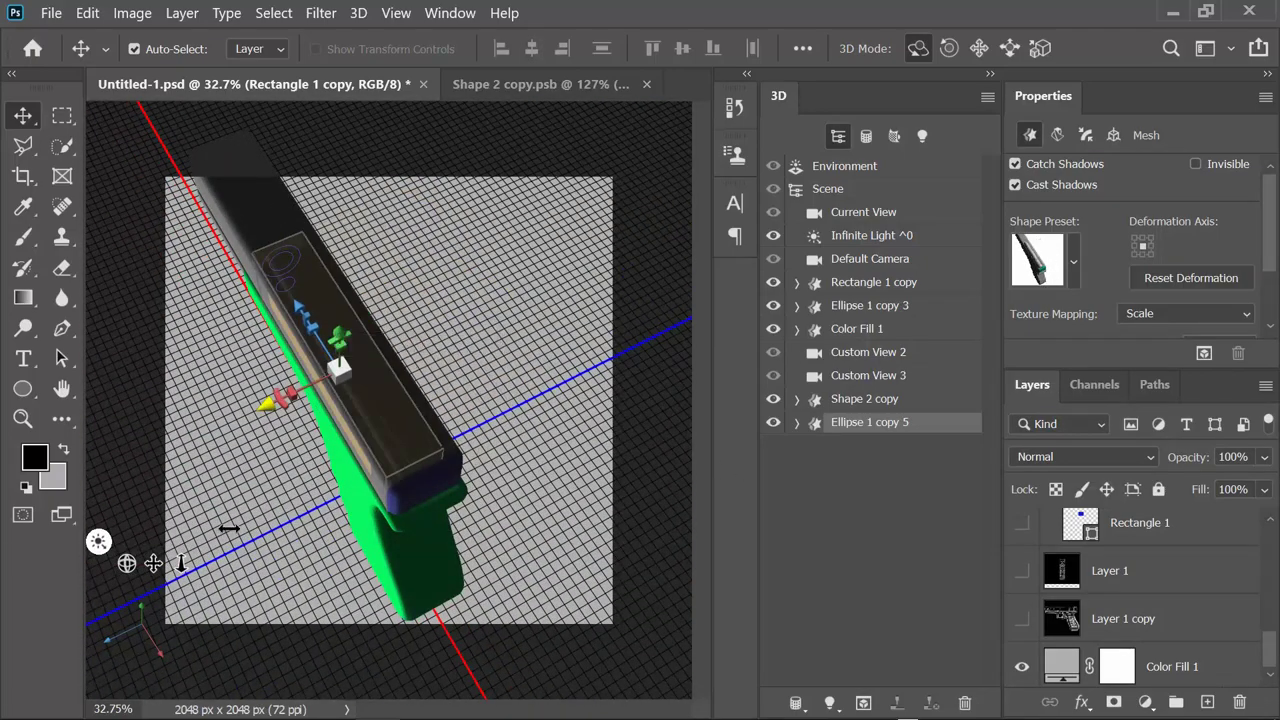
{"action": "key", "text": "ctrl+z"}
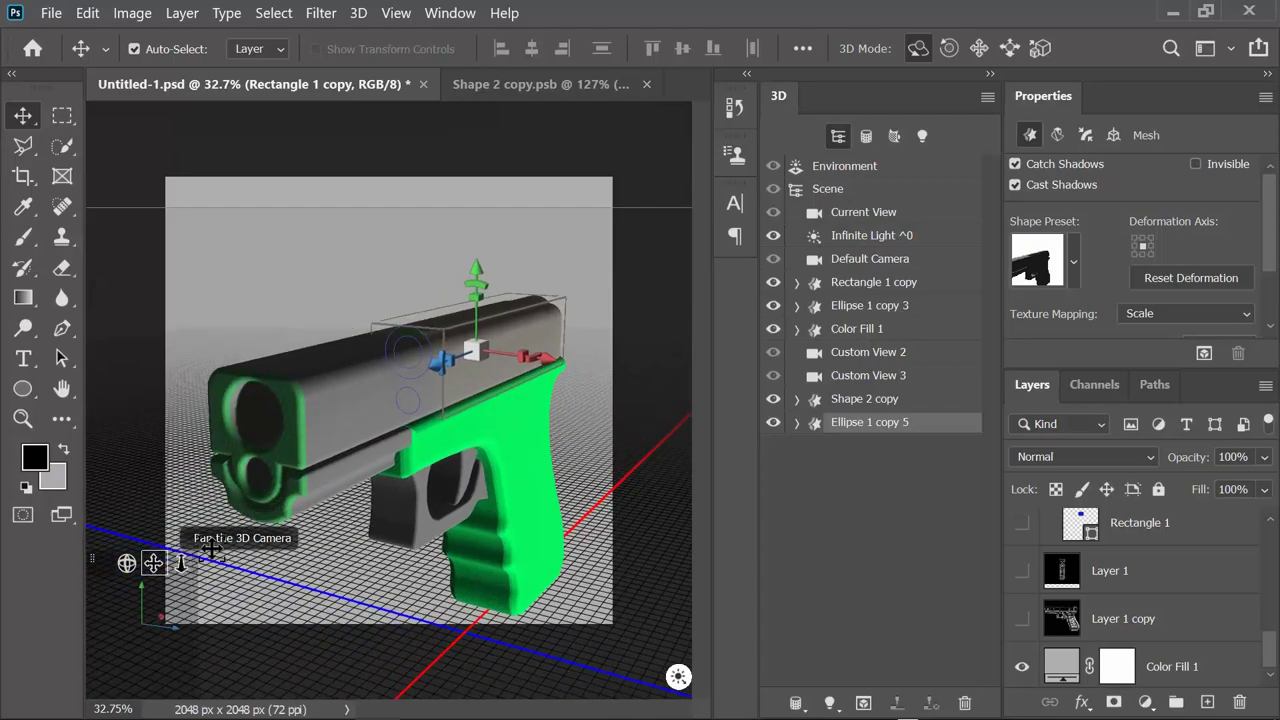
{"action": "left_click_drag", "start_coordinate": [440, 350], "coordinate": [290, 410]}
{"action": "left_click_drag", "start_coordinate": [347, 328], "coordinate": [361, 311]}
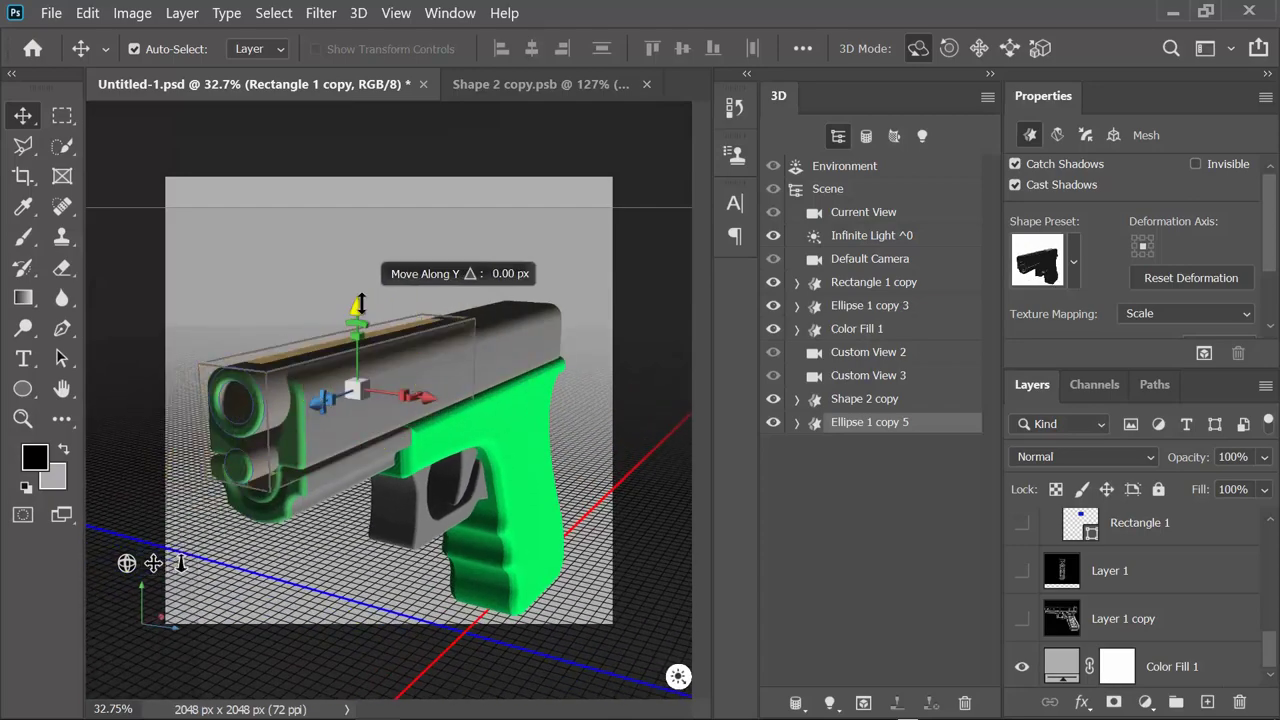
Cycle the camera through Custom View 3, Back and Left views, closing in on the muzzle
{"action": "left_click", "coordinate": [866, 378]}
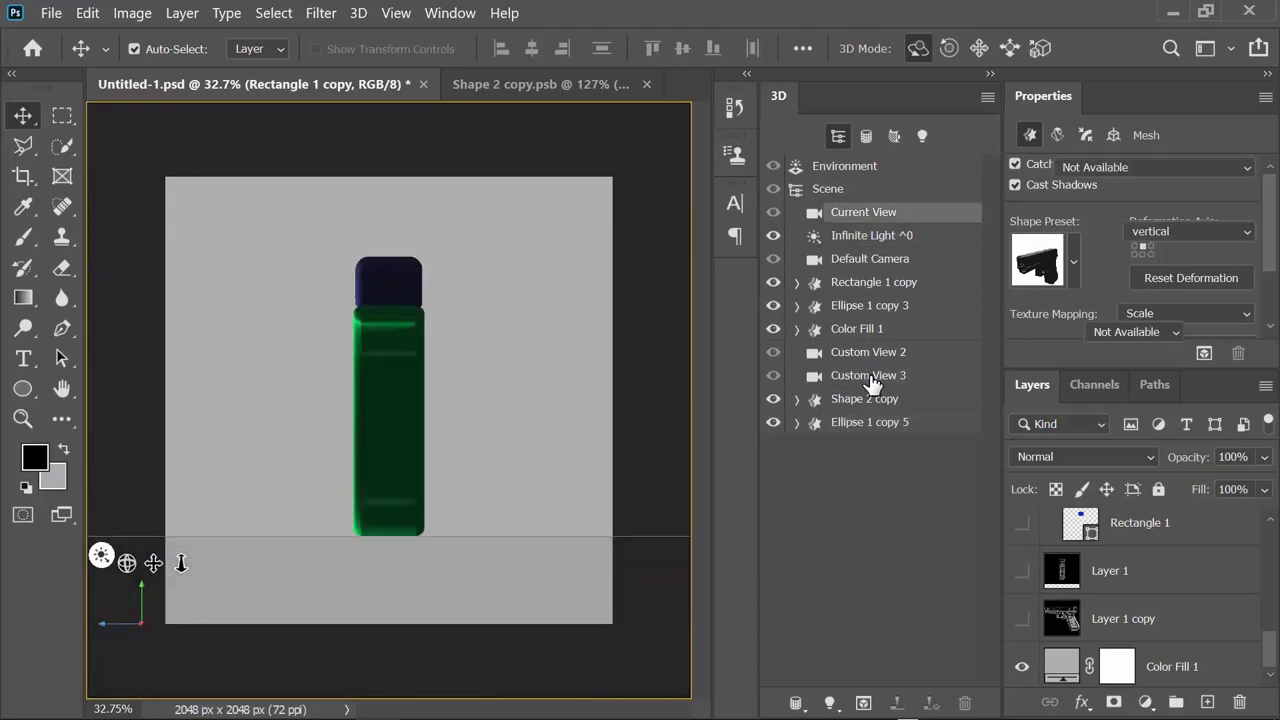
{"action": "left_click", "coordinate": [1176, 167]}
{"action": "left_click", "coordinate": [1112, 276]}
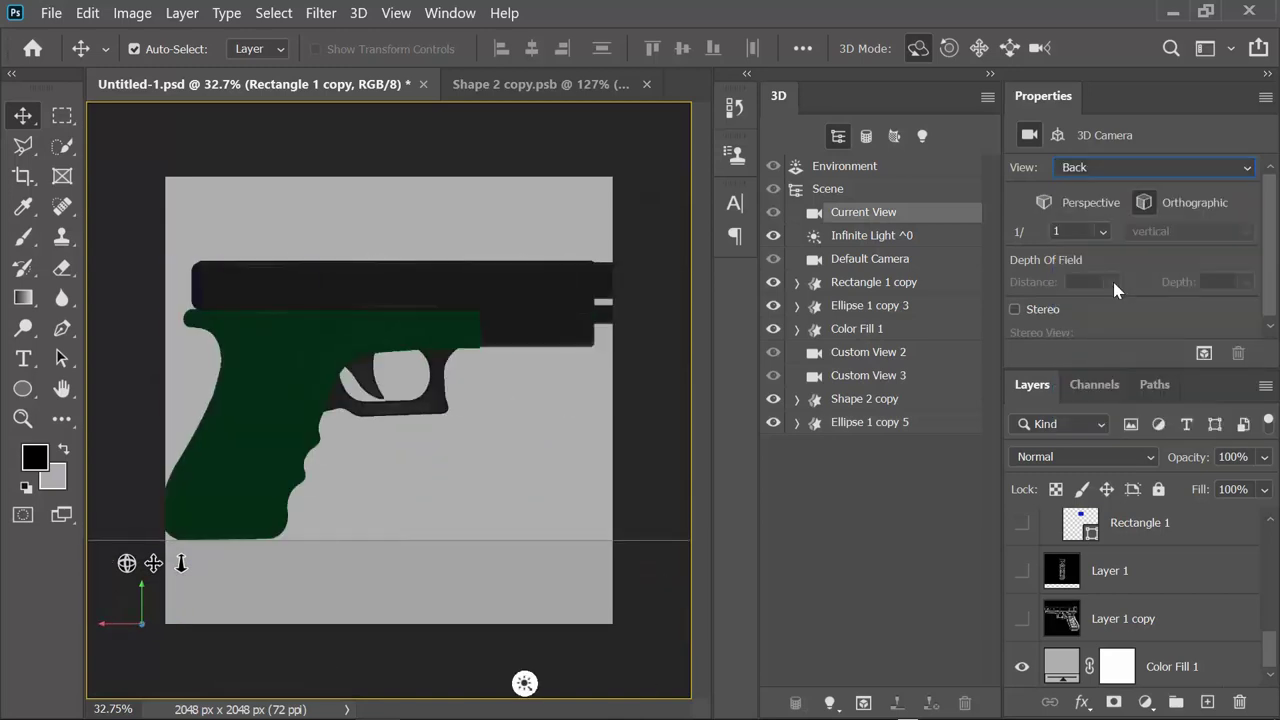
{"action": "left_click", "coordinate": [1170, 167]}
{"action": "left_click", "coordinate": [1135, 204]}
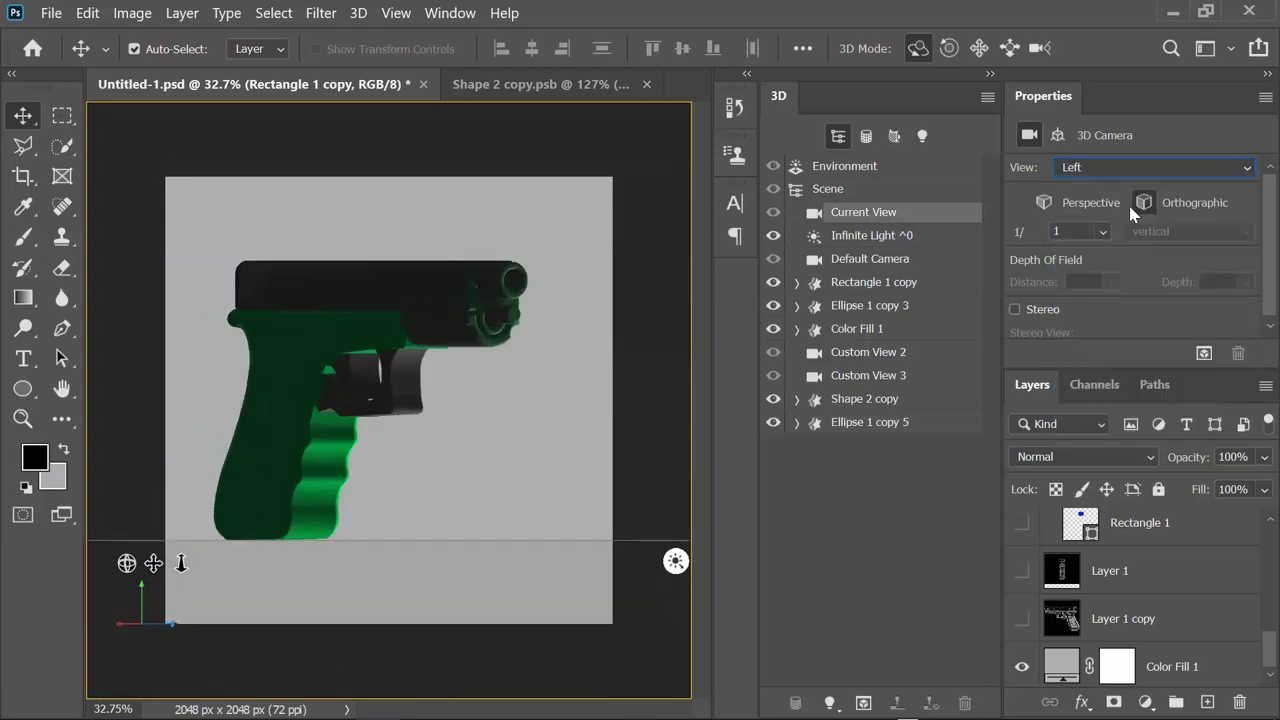
{"action": "mouse_move", "coordinate": [166, 556]}
{"action": "left_mouse_down"}
{"action": "mouse_move", "coordinate": [180, 594]}
{"action": "mouse_move", "coordinate": [180, 563]}
{"action": "mouse_move", "coordinate": [177, 600]}
{"action": "mouse_move", "coordinate": [178, 566]}
{"action": "left_mouse_up"}
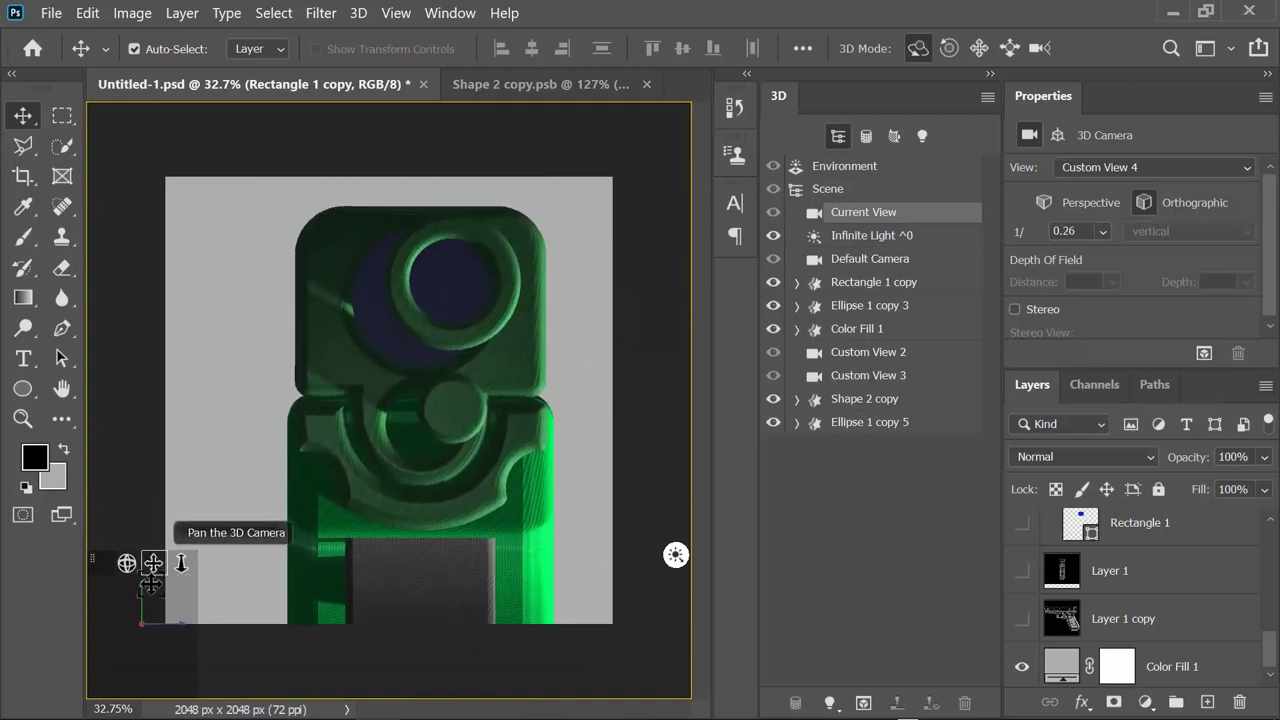
Nudge ring mesh Ellipse 1 copy 5 into place and redirect the Infinite Light
{"action": "left_click", "coordinate": [471, 346]}
{"action": "left_click_drag", "start_coordinate": [536, 343], "coordinate": [508, 343]}
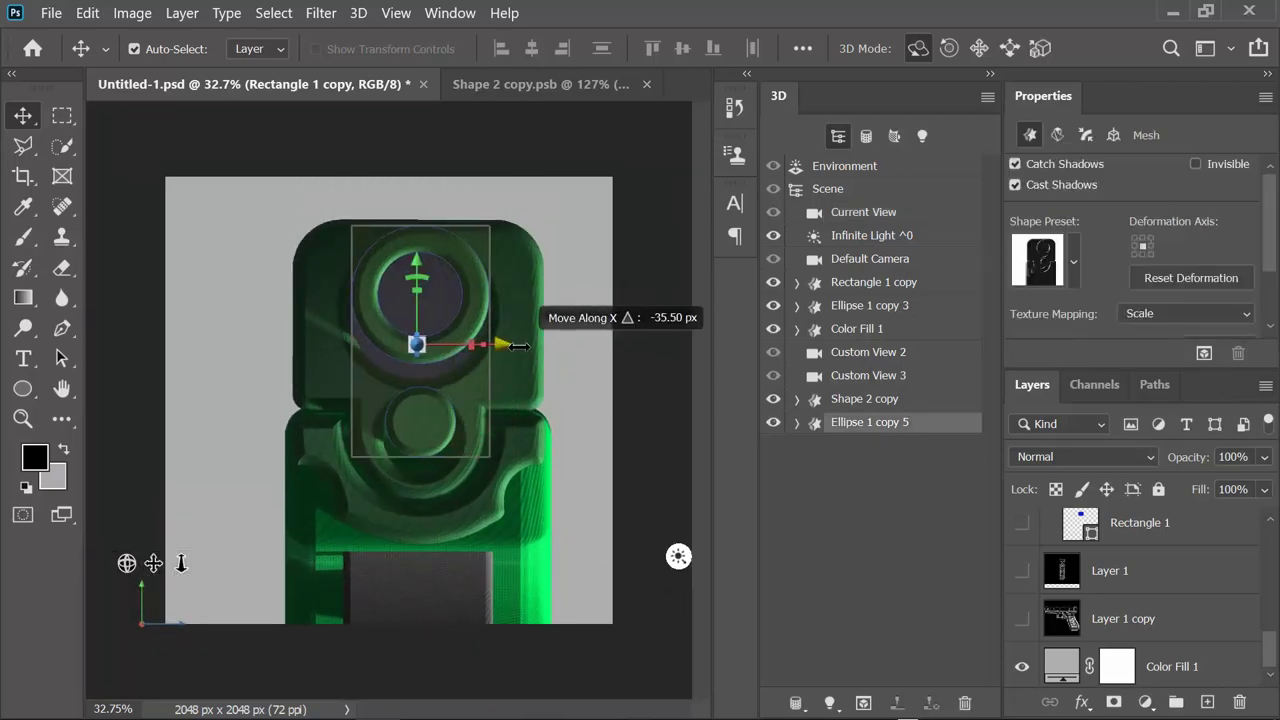
{"action": "left_click", "coordinate": [870, 235]}
{"action": "mouse_move", "coordinate": [255, 335]}
{"action": "left_mouse_down"}
{"action": "mouse_move", "coordinate": [355, 297]}
{"action": "mouse_move", "coordinate": [415, 255]}
{"action": "left_mouse_up"}
{"action": "left_click", "coordinate": [470, 343]}
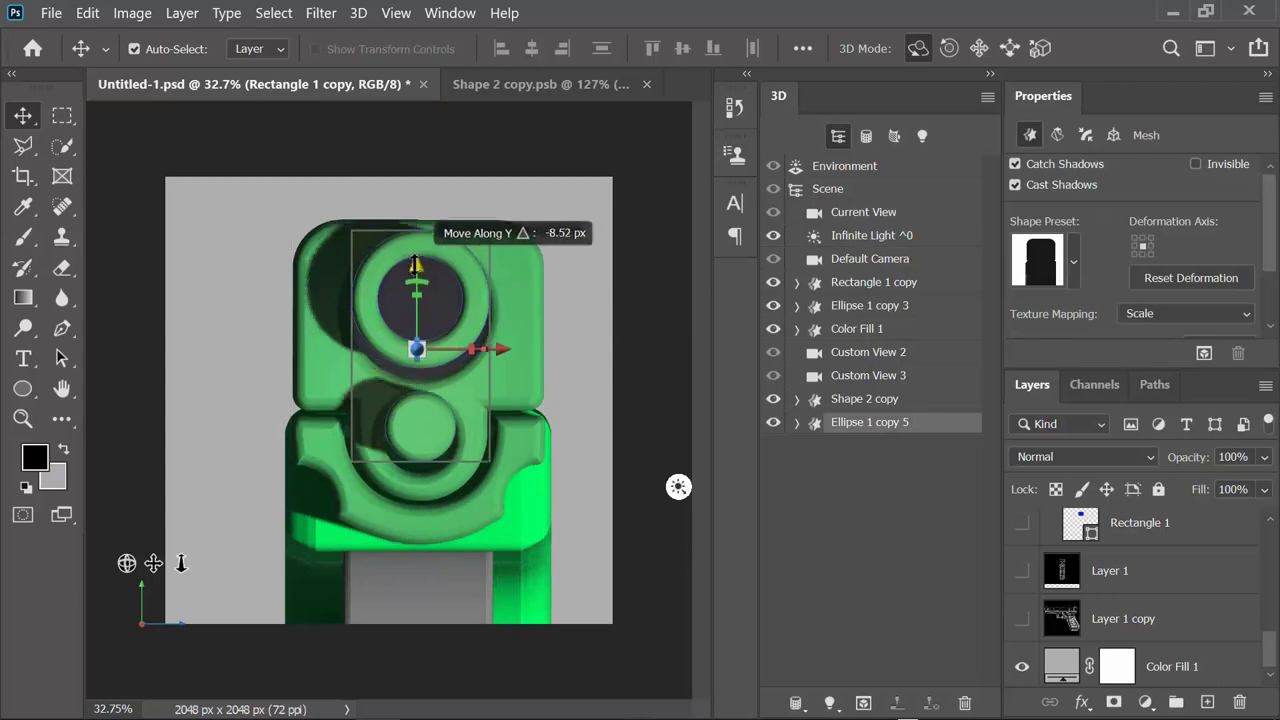
{"action": "left_click_drag", "start_coordinate": [417, 368], "coordinate": [417, 362]}
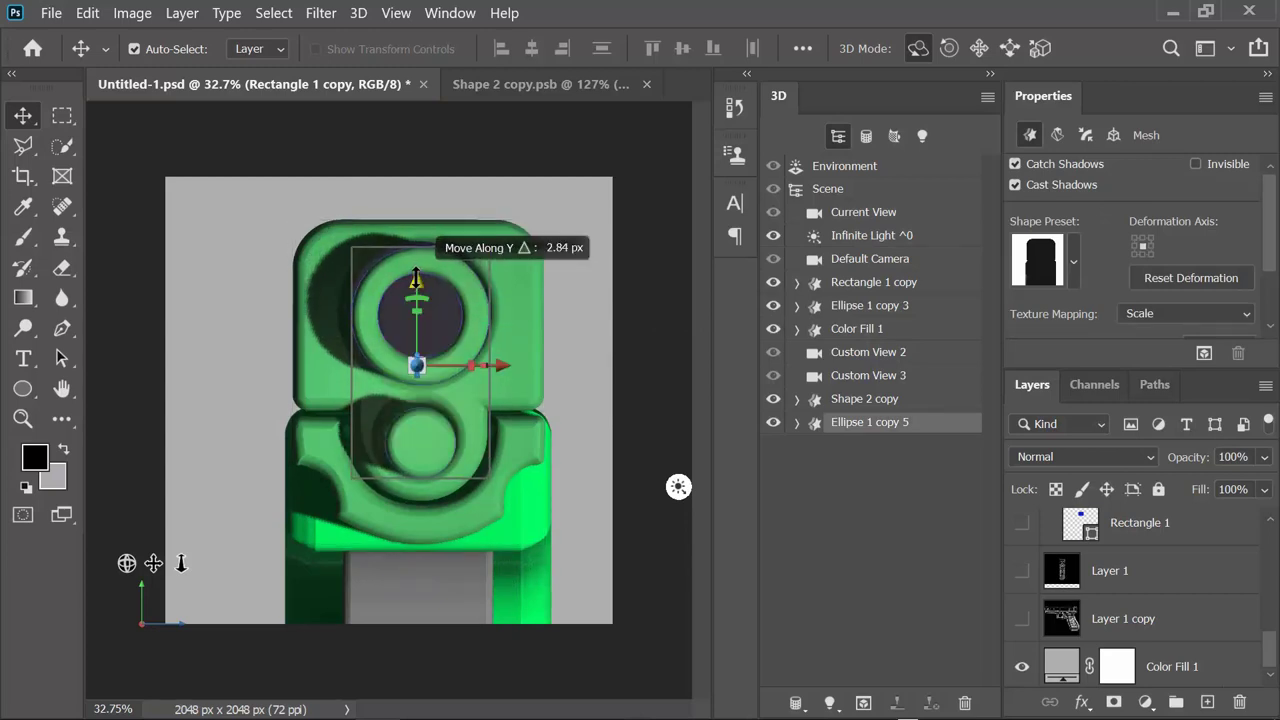
{"action": "left_click_drag", "start_coordinate": [503, 361], "coordinate": [506, 361]}
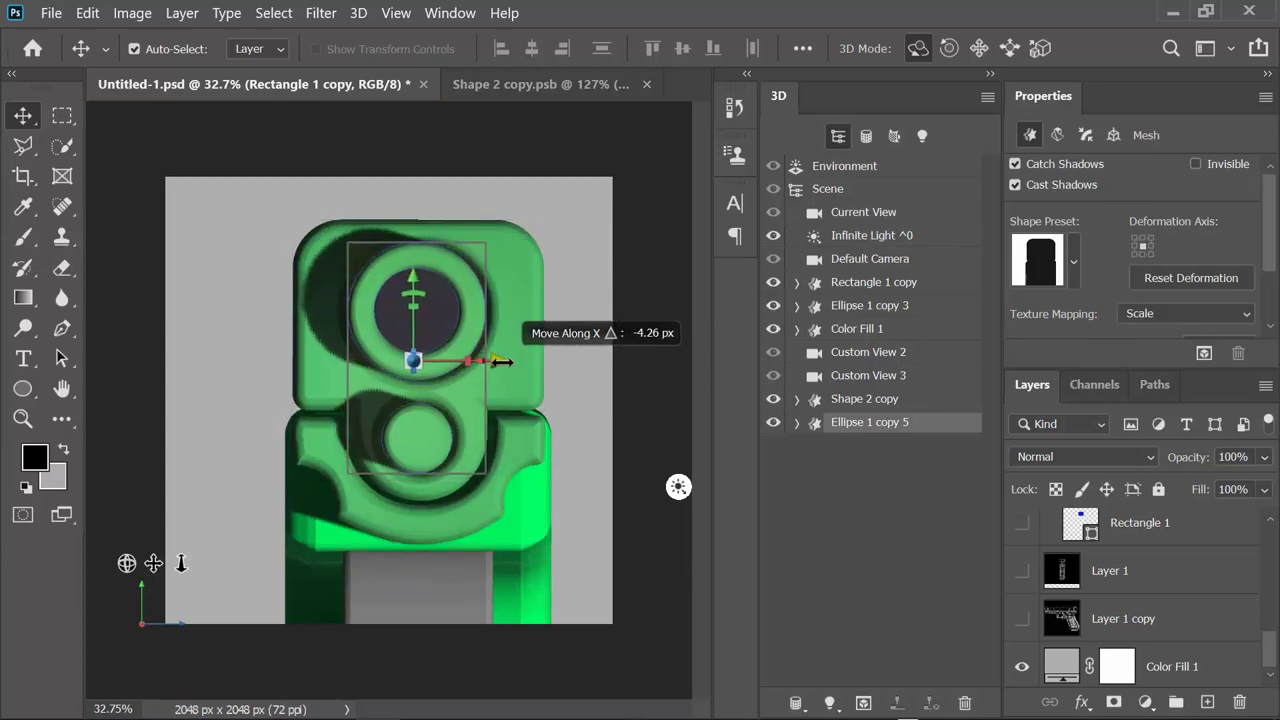
Pull the camera back, centre the gun, and save the view as Custom View 4
{"action": "left_click", "coordinate": [863, 212]}
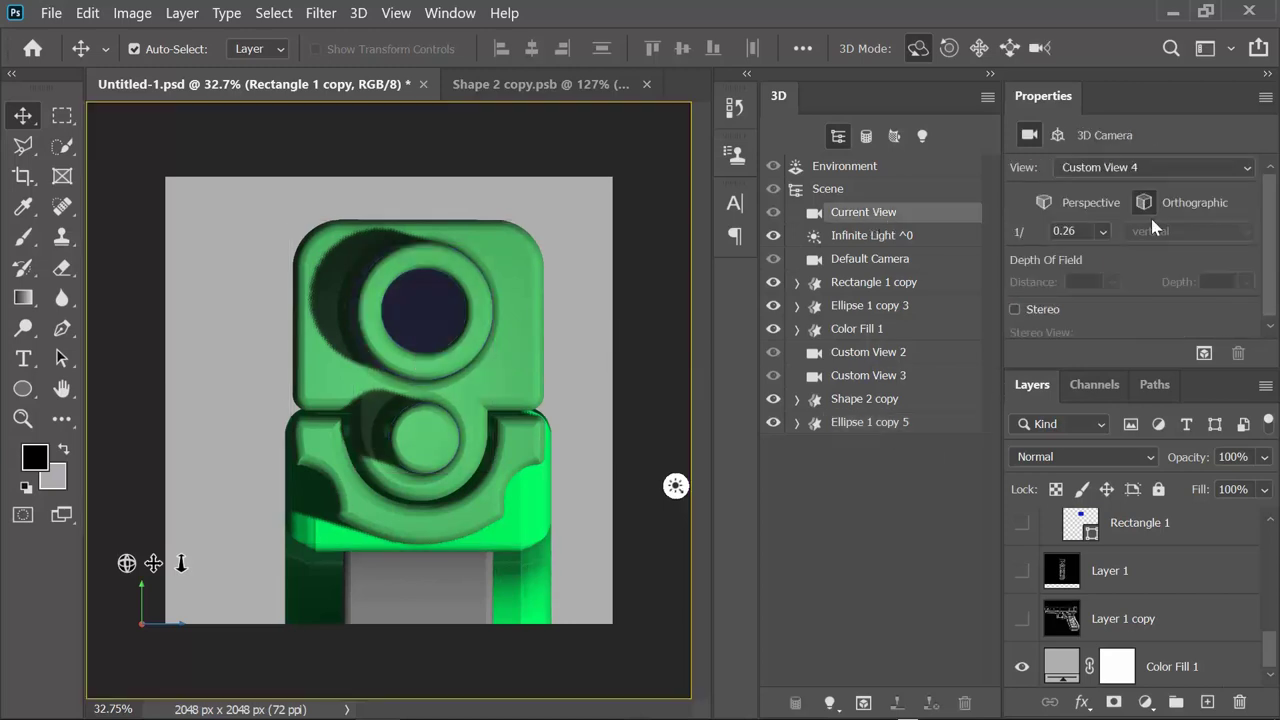
{"action": "left_click", "coordinate": [1150, 167]}
{"action": "left_click", "coordinate": [1117, 455]}
{"action": "left_click_drag", "start_coordinate": [181, 563], "coordinate": [140, 400]}
{"action": "left_click_drag", "start_coordinate": [158, 562], "coordinate": [346, 464]}
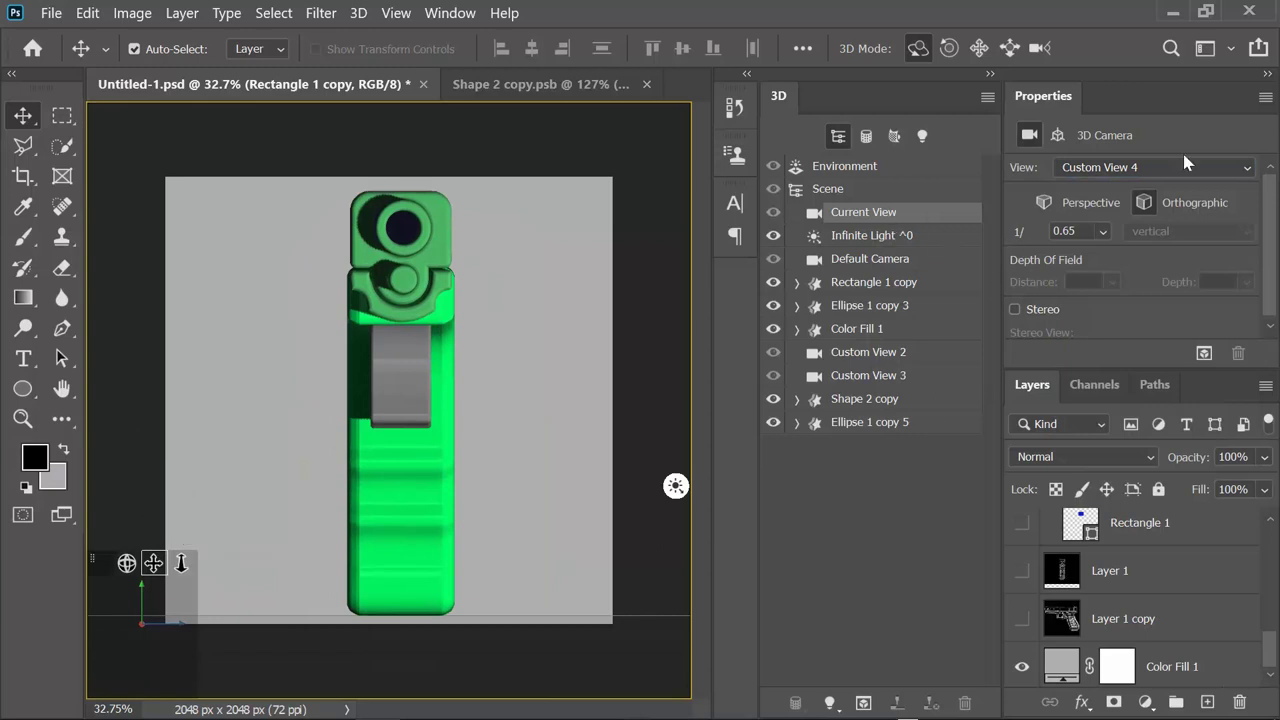
{"action": "left_click", "coordinate": [1182, 162]}
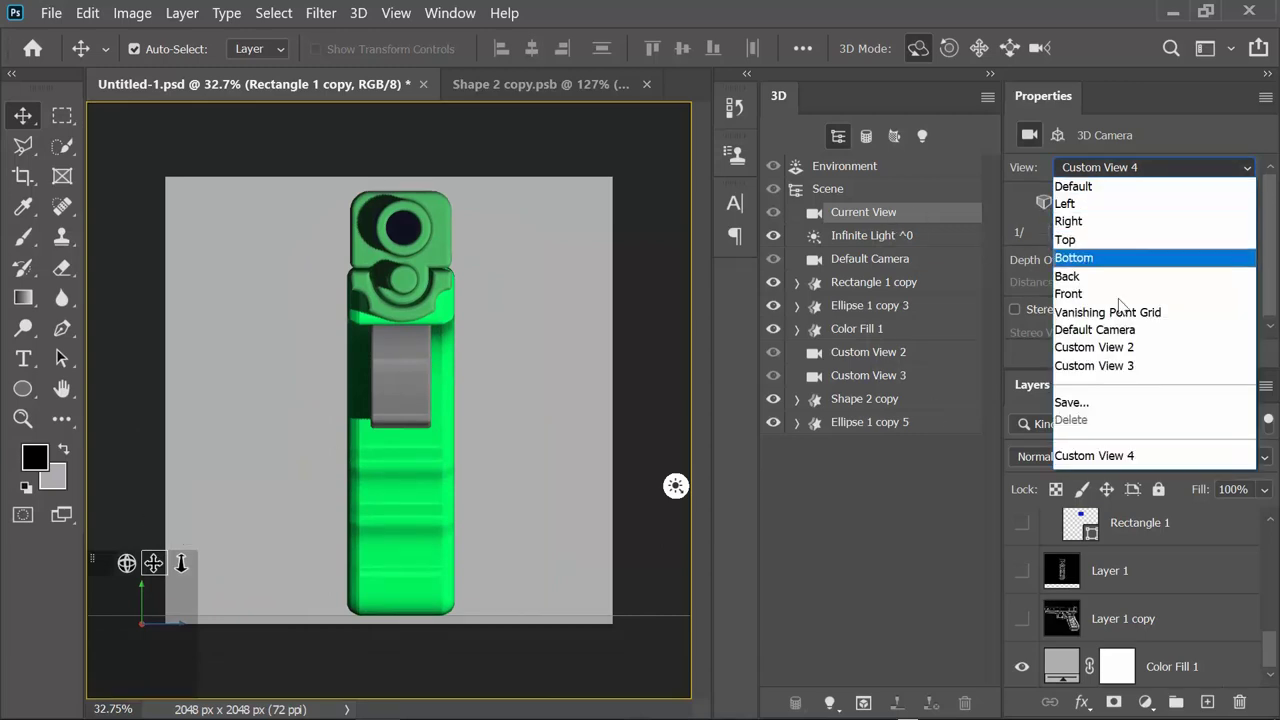
{"action": "left_click", "coordinate": [1080, 400]}
{"action": "left_click", "coordinate": [814, 220]}
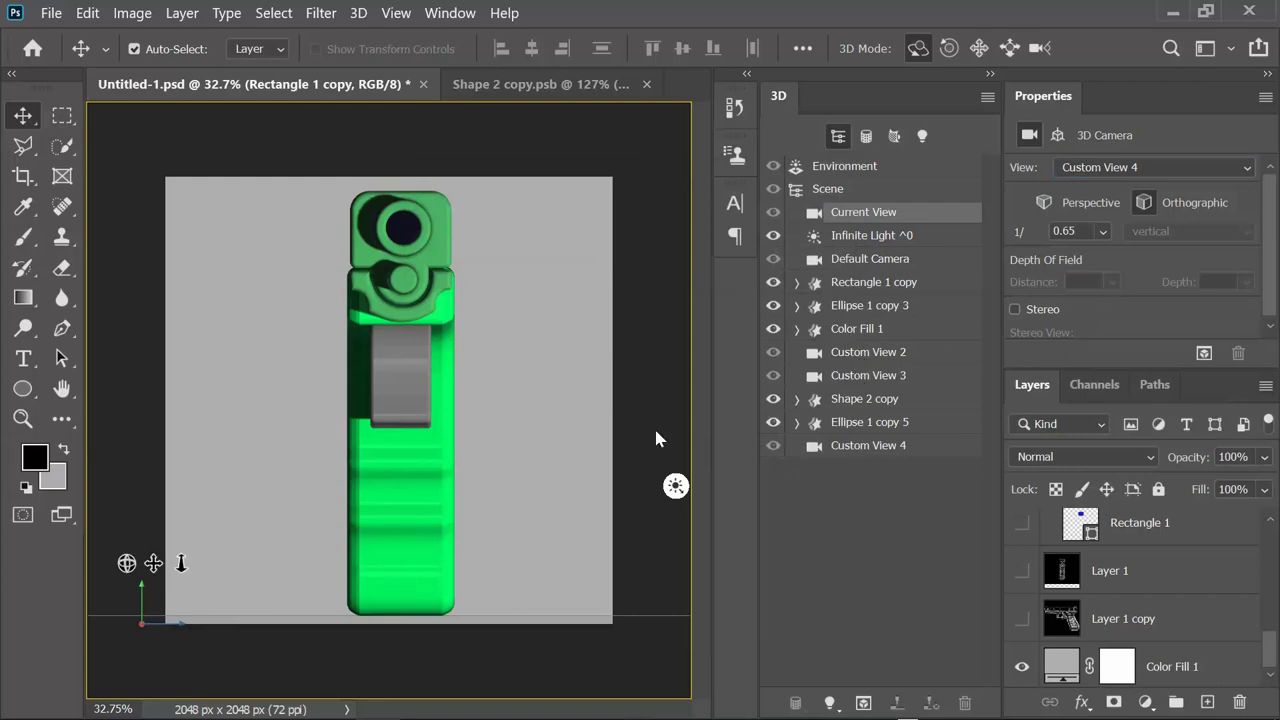
Set the camera field of view to 75 and shift the muzzle ellipse along its depth
{"action": "left_click_drag", "start_coordinate": [126, 548], "coordinate": [334, 541]}
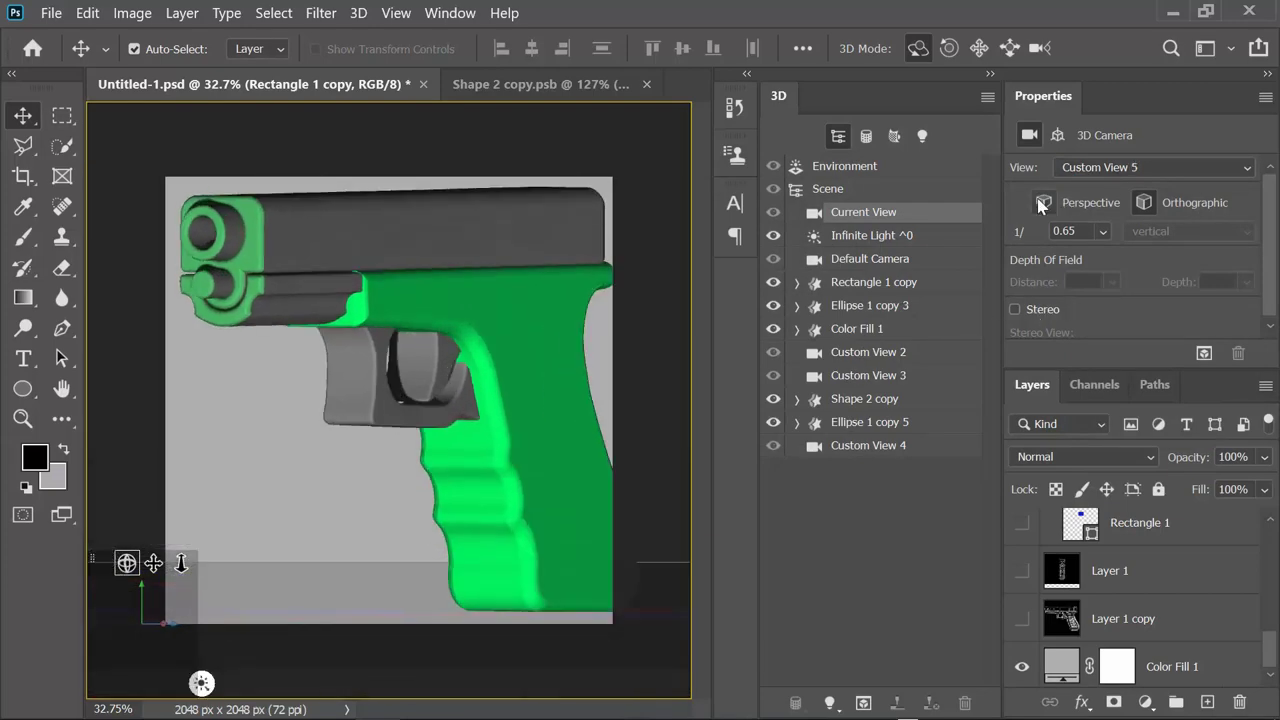
{"action": "type", "text": "75"}
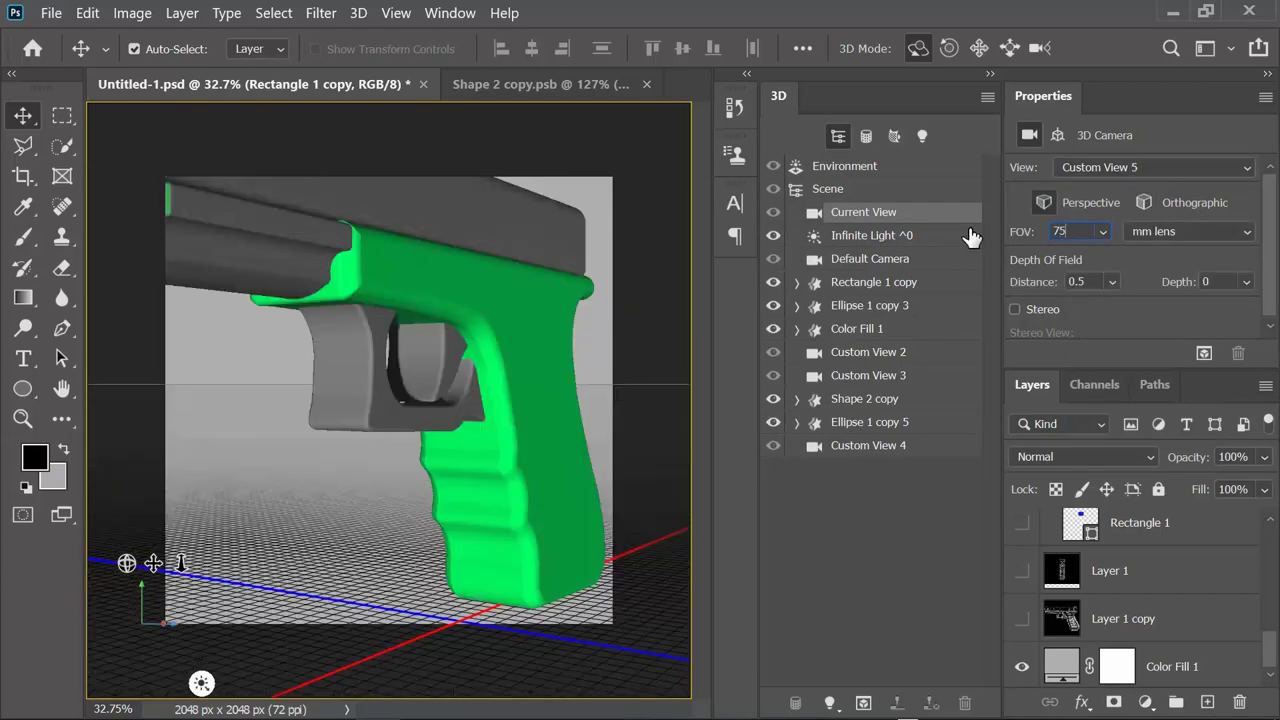
{"action": "key", "text": "Return"}
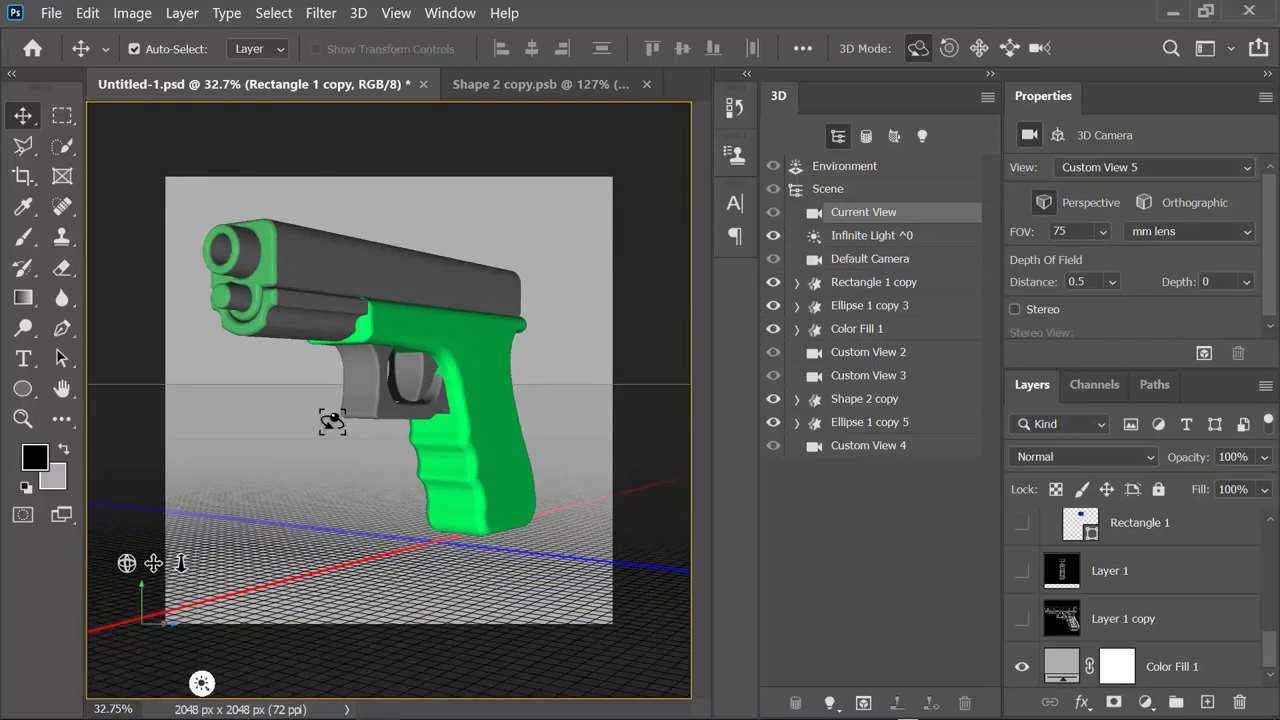
{"action": "left_click", "coordinate": [238, 297]}
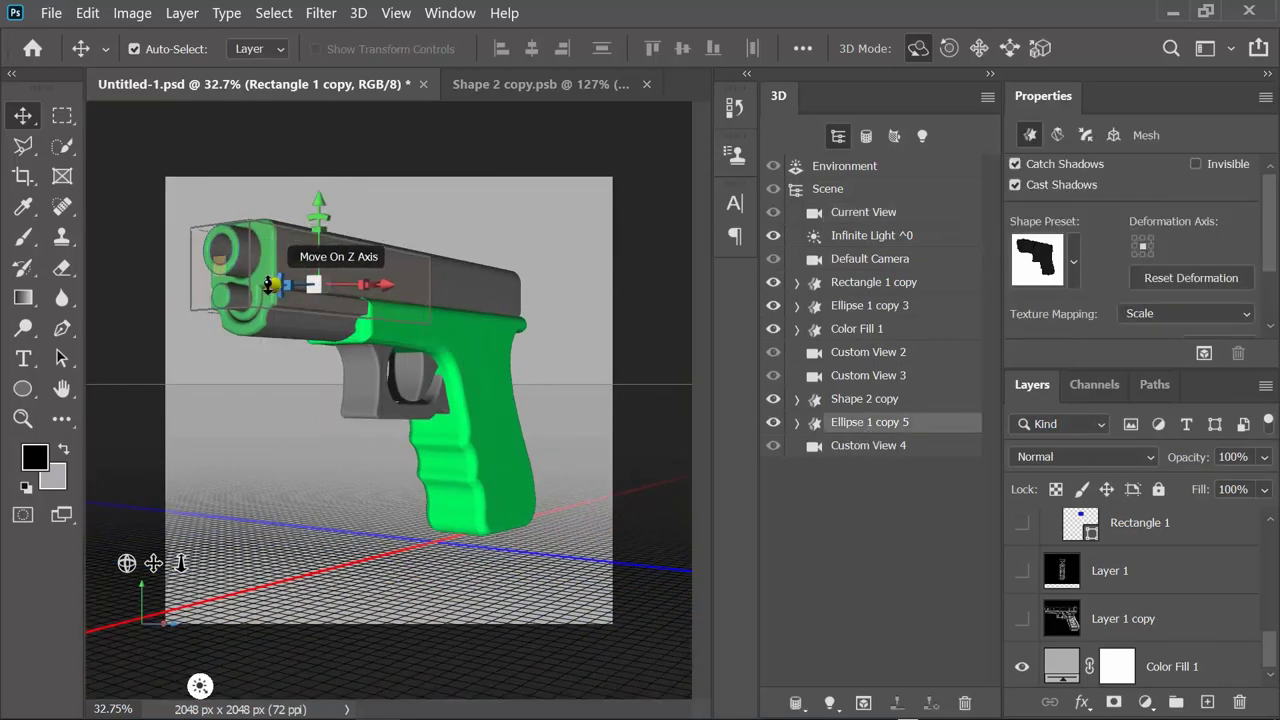
{"action": "left_click_drag", "start_coordinate": [281, 285], "coordinate": [283, 285]}
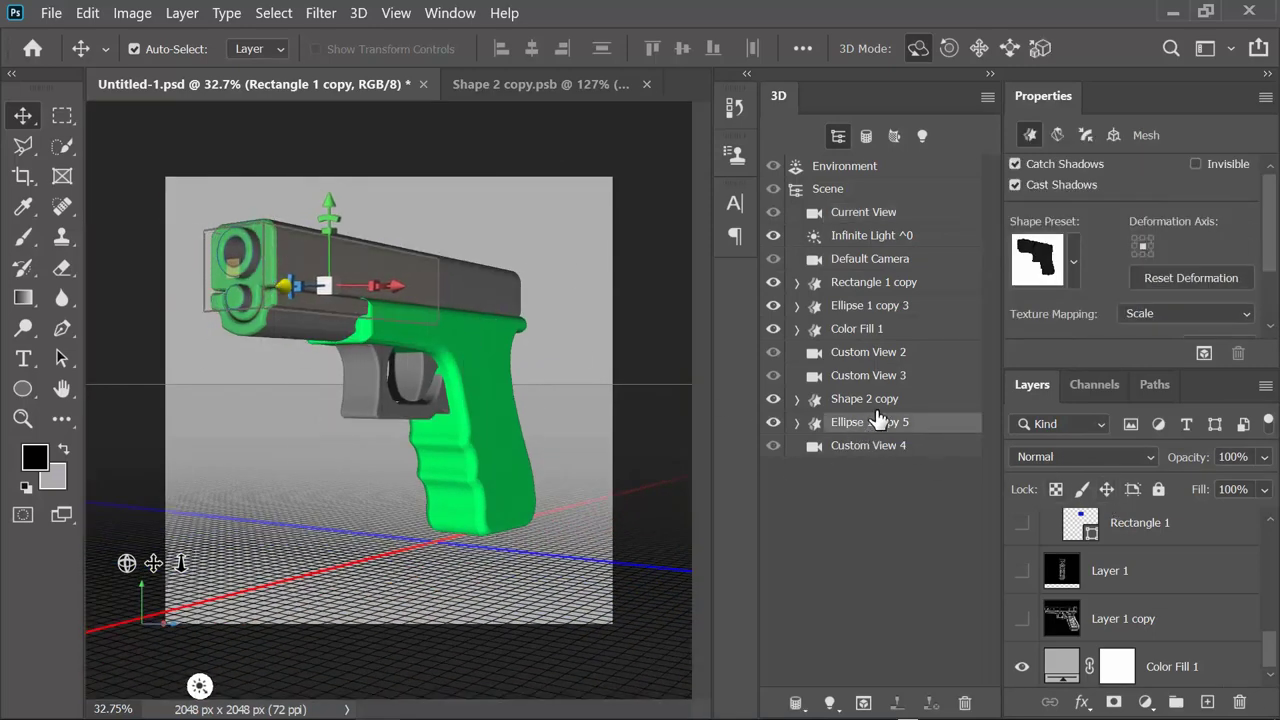
In Custom View 2, align Ellipse 1 copy 5's depth to the Layer 1 copy outline, then hide it
{"action": "left_click", "coordinate": [868, 354]}
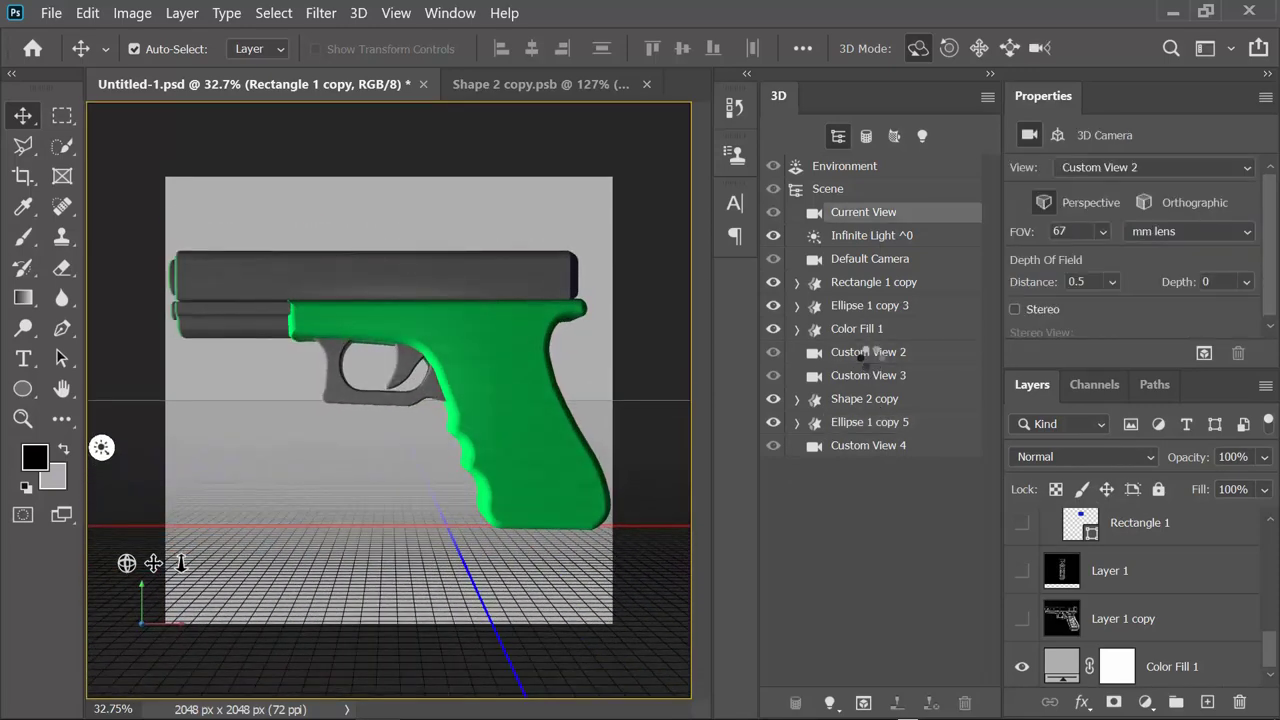
{"action": "left_click", "coordinate": [1018, 622]}
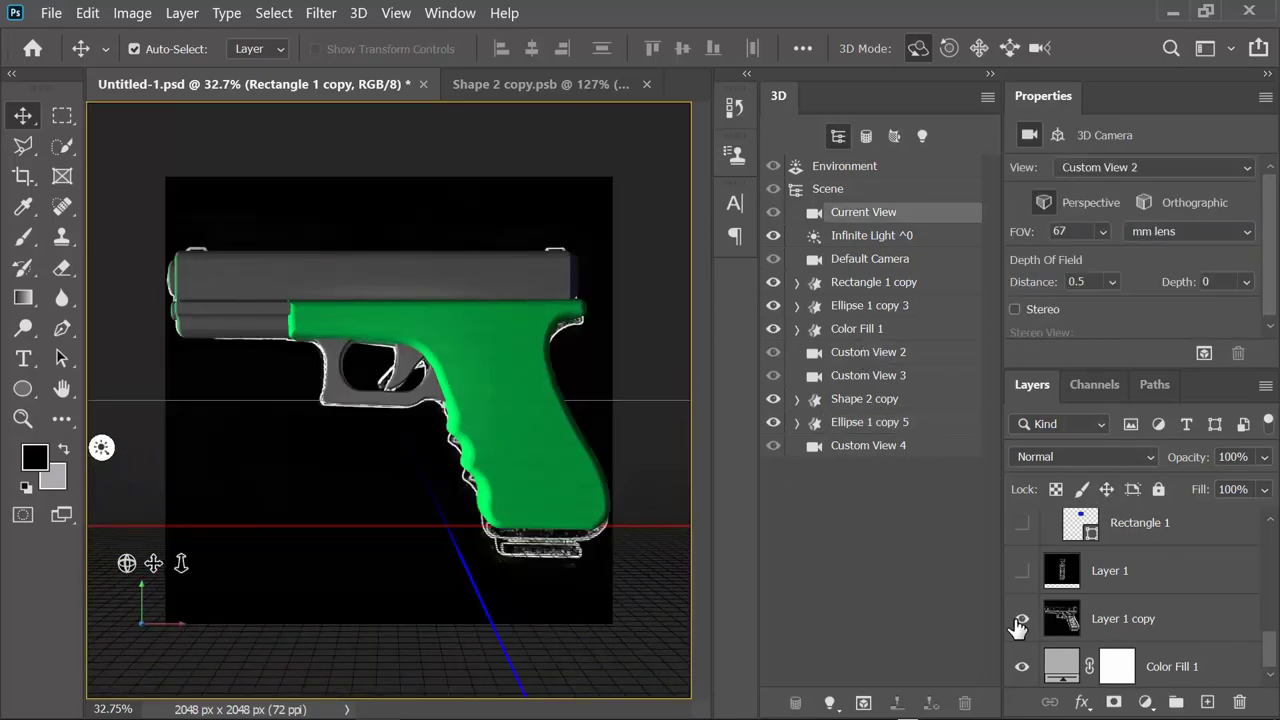
{"action": "left_click", "coordinate": [167, 277]}
{"action": "left_click_drag", "start_coordinate": [276, 290], "coordinate": [197, 294]}
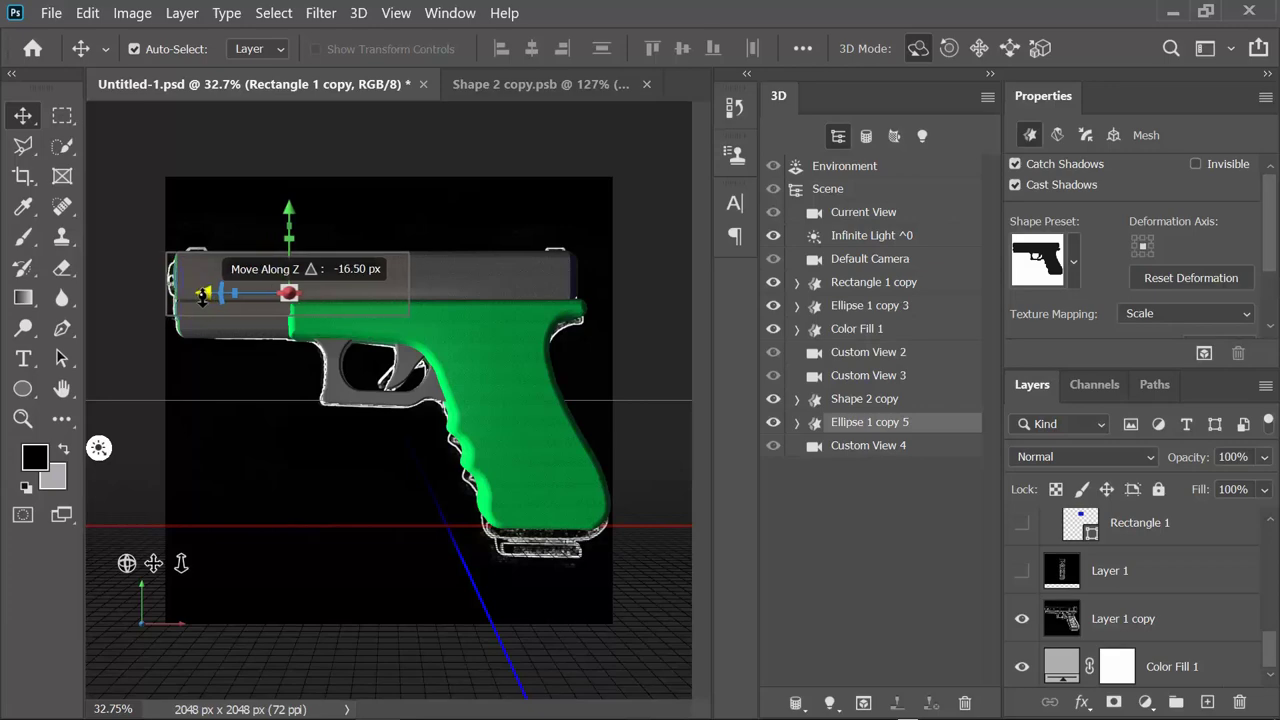
{"action": "left_click_drag", "start_coordinate": [201, 296], "coordinate": [195, 289]}
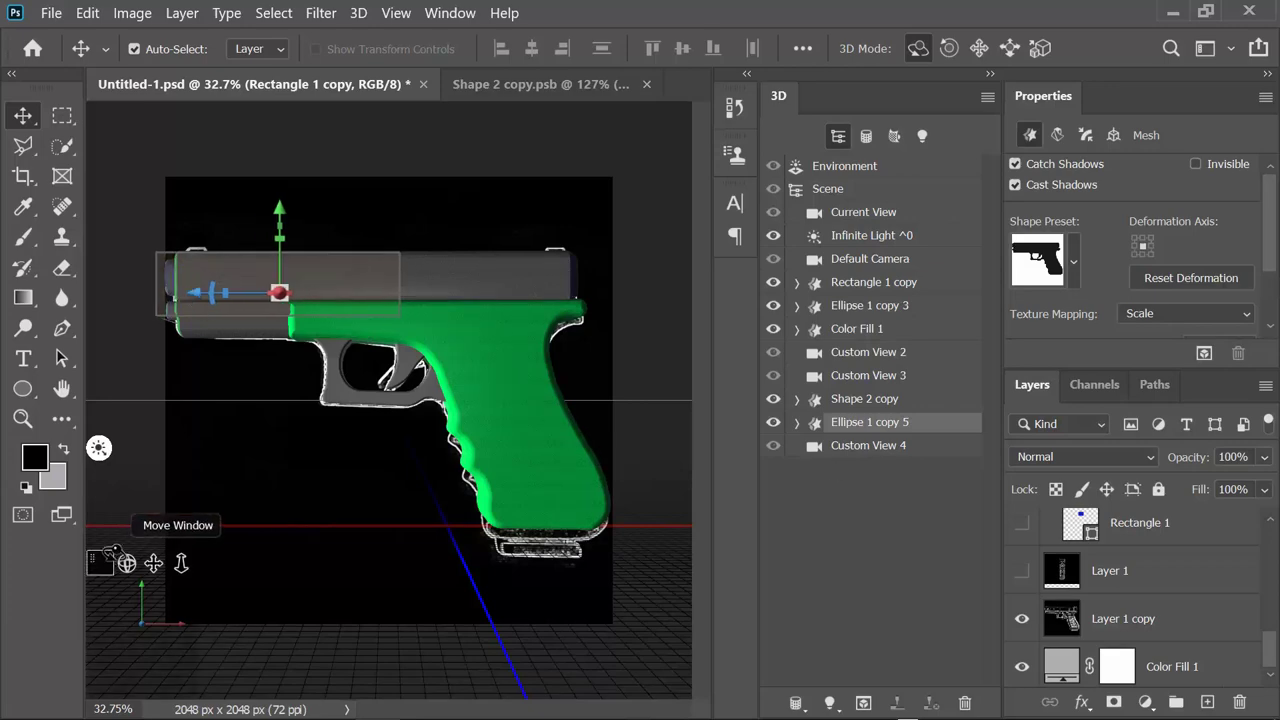
{"action": "left_click_drag", "start_coordinate": [126, 563], "coordinate": [220, 560]}
{"action": "left_click", "coordinate": [1022, 628]}
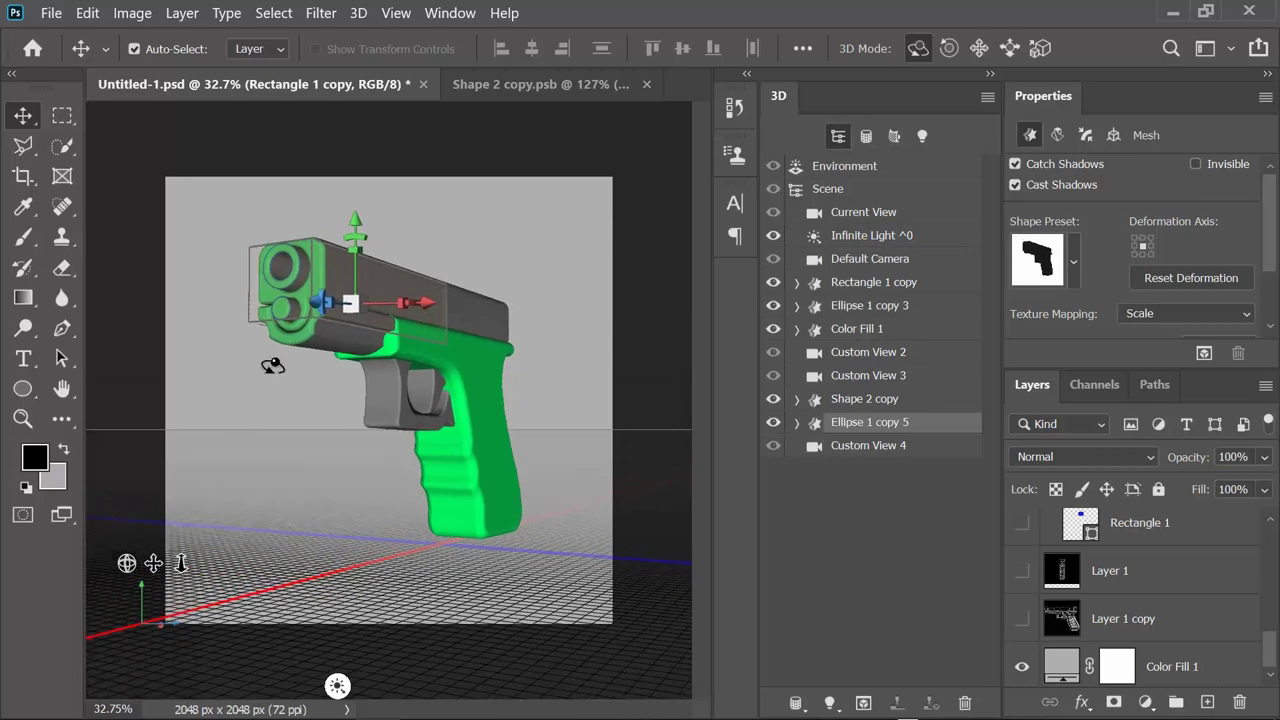
Zoom in slightly and save the document
{"action": "key", "text": "ctrl+plus"}
{"action": "left_click", "coordinate": [48, 12]}
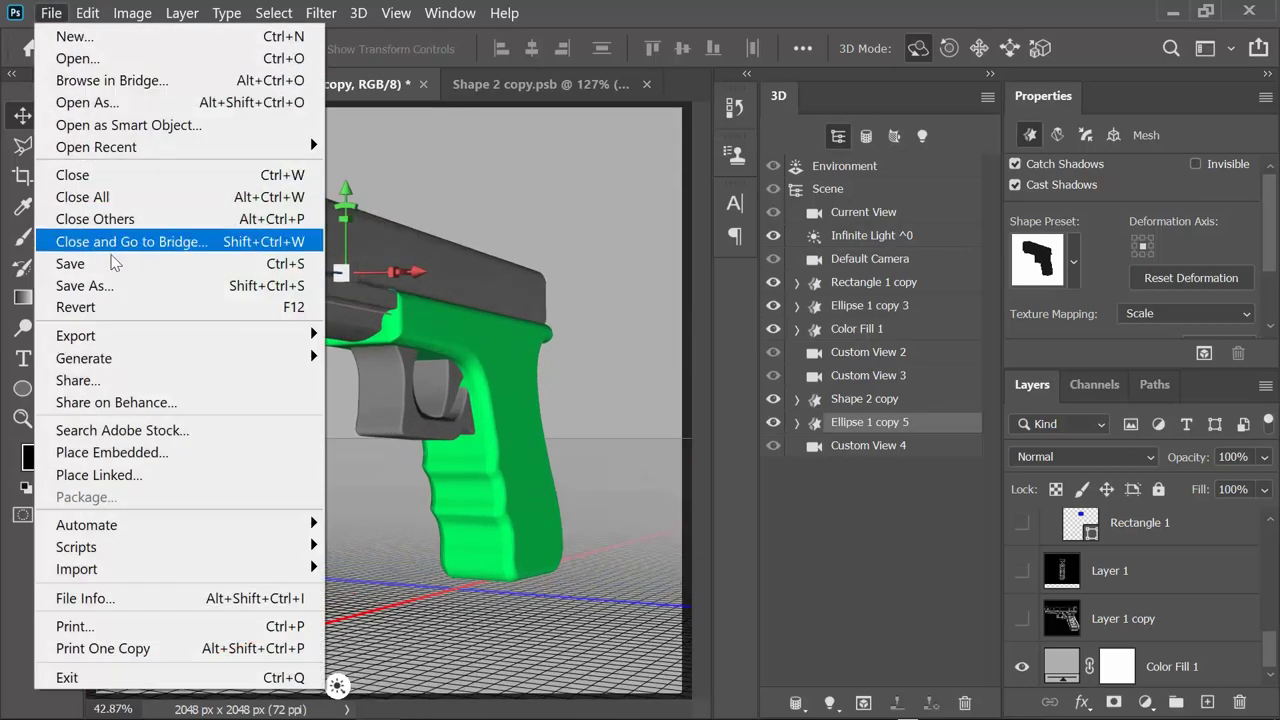
{"action": "left_click", "coordinate": [60, 260]}
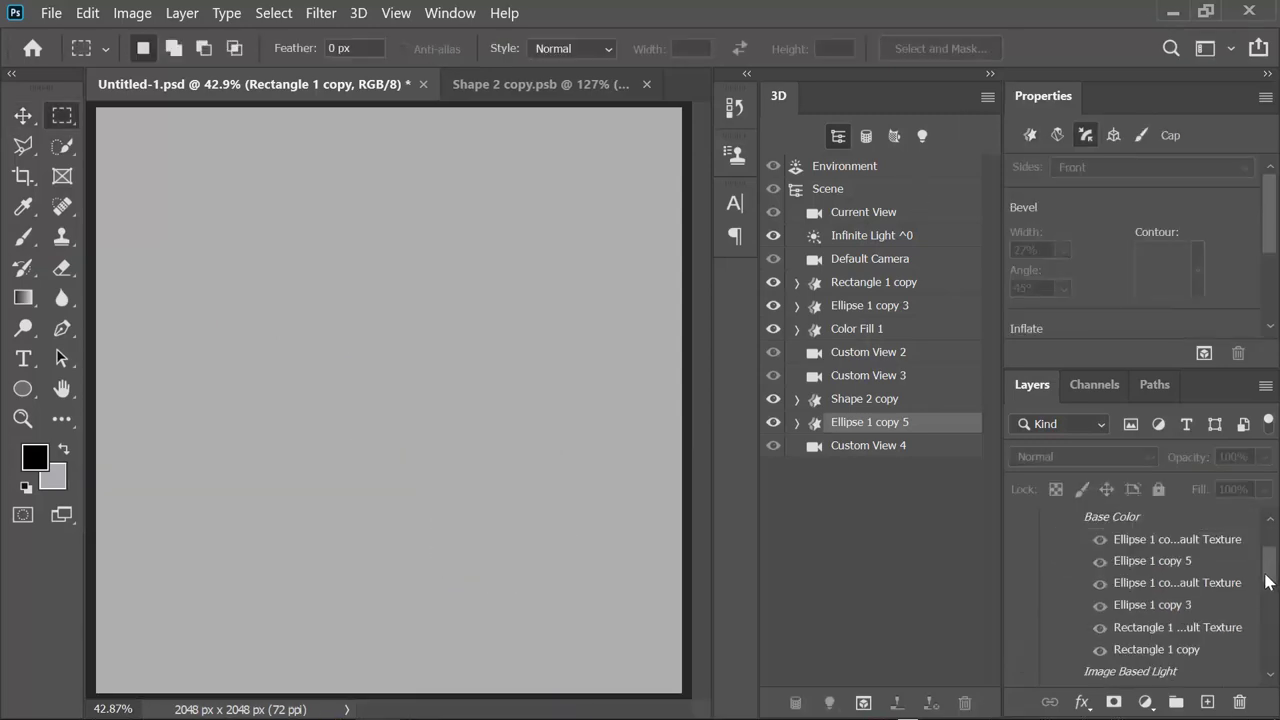
Show the Layer 1 reference and add a new empty Layer 2 above it
{"action": "scroll", "coordinate": [1268, 582], "scroll_direction": "down", "scroll_amount": 5}
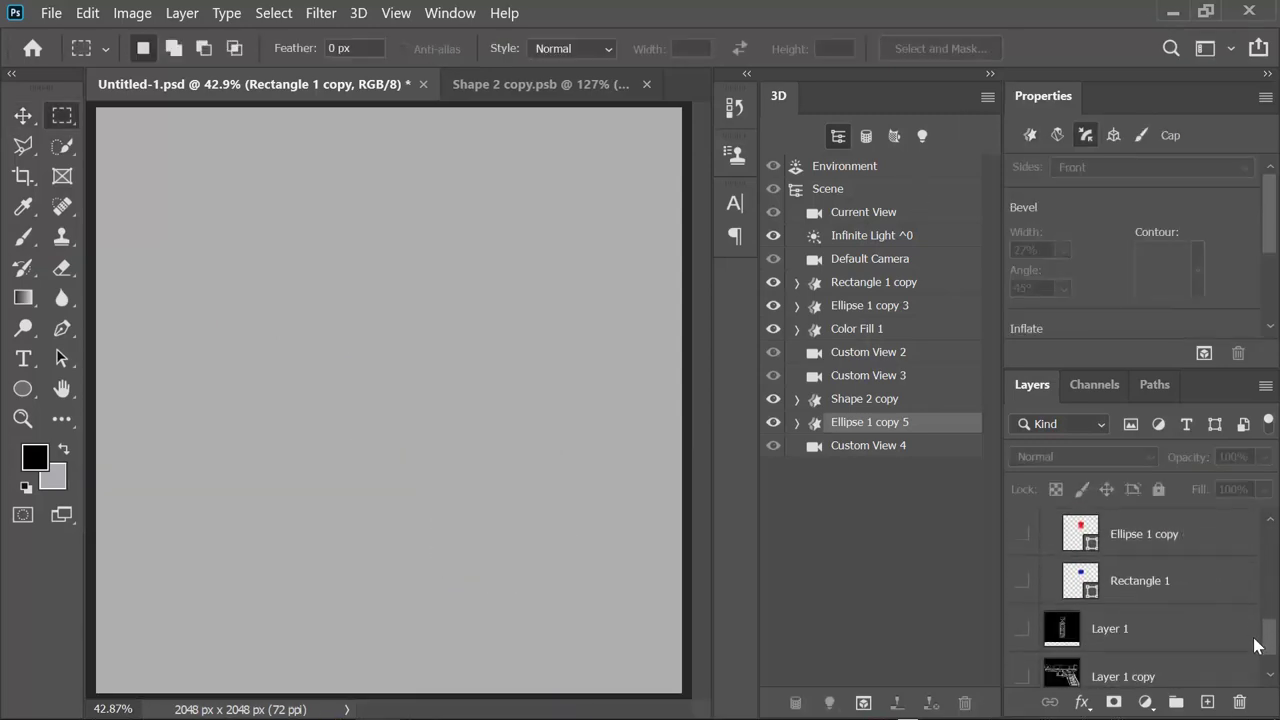
{"action": "scroll", "coordinate": [1100, 590], "scroll_direction": "down", "scroll_amount": 2}
{"action": "left_click", "coordinate": [1022, 570]}
{"action": "left_click_drag", "start_coordinate": [1272, 664], "coordinate": [1276, 546]}
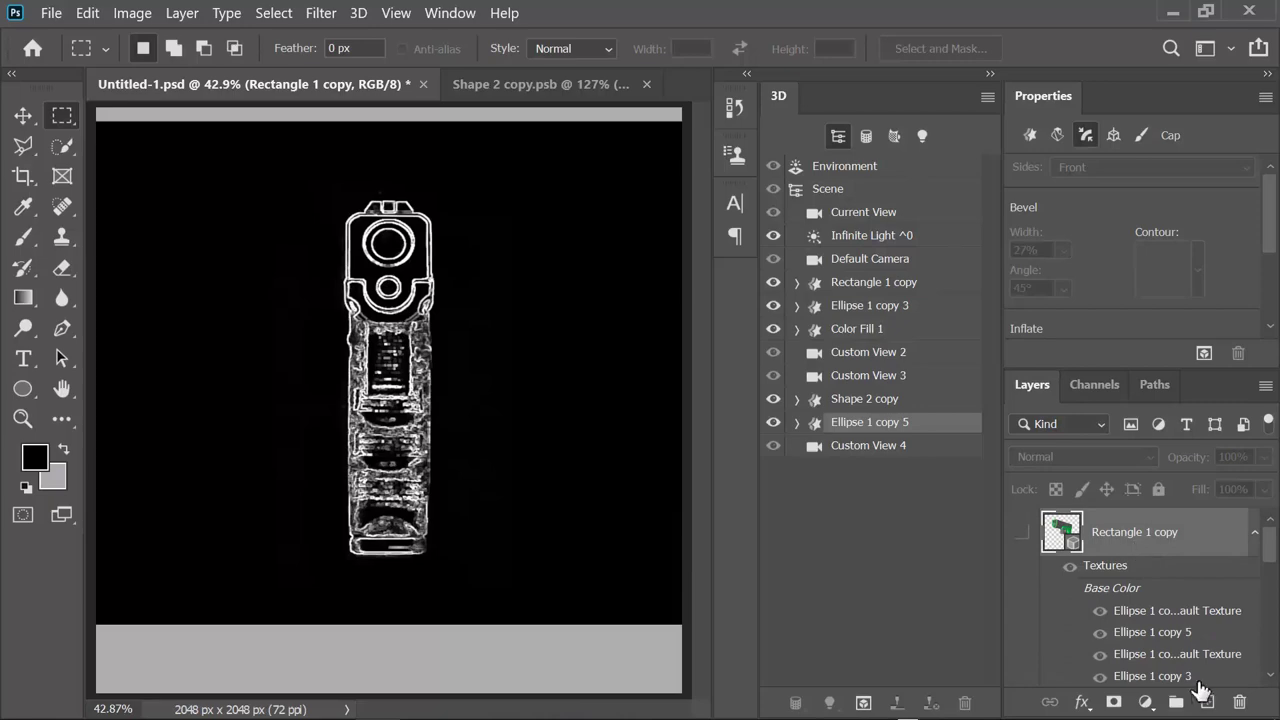
{"action": "left_click", "coordinate": [1205, 700]}
{"action": "scroll", "coordinate": [385, 168], "scroll_direction": "up", "scroll_amount": 5}
{"action": "scroll", "coordinate": [377, 189], "scroll_direction": "up", "scroll_amount": 2}
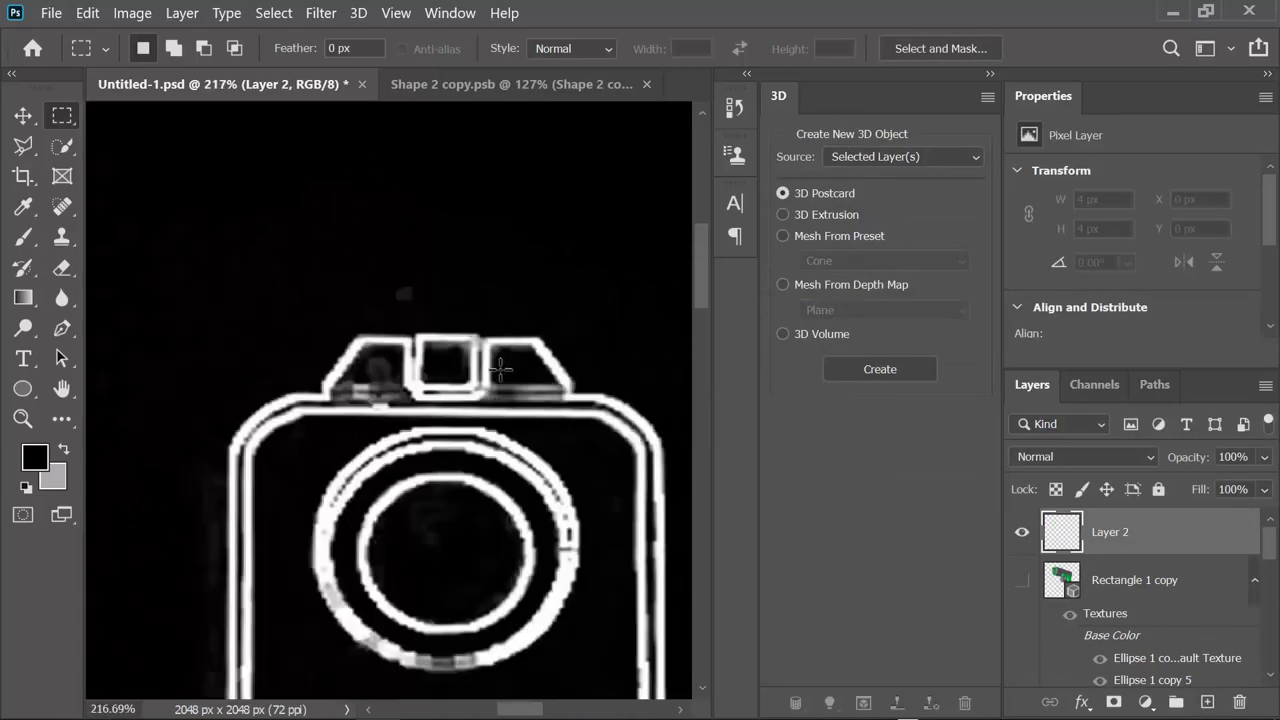
Trace the rear sight's straight base and top corners with anchor points on the slide top
{"action": "left_click", "coordinate": [62, 331]}
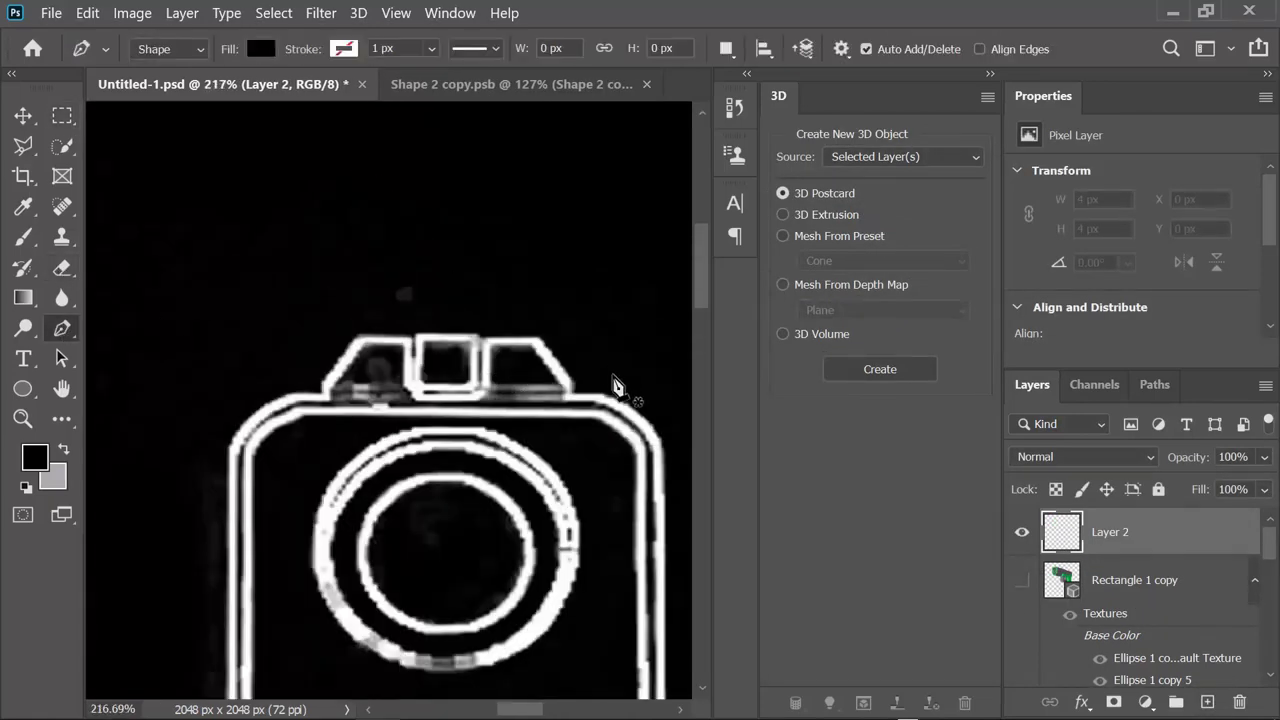
{"action": "scroll", "coordinate": [555, 375], "scroll_direction": "up", "scroll_amount": 1}
{"action": "left_click", "coordinate": [585, 410]}
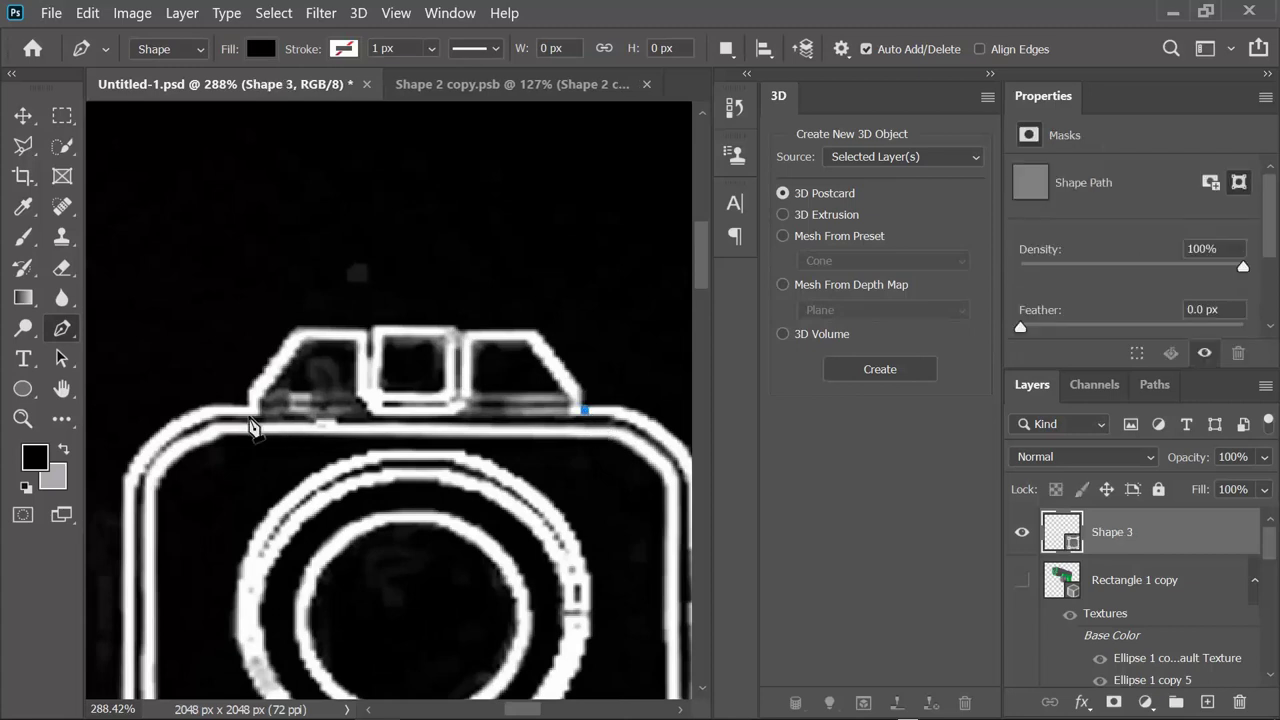
{"action": "left_click", "coordinate": [255, 410]}
{"action": "left_click", "coordinate": [252, 389]}
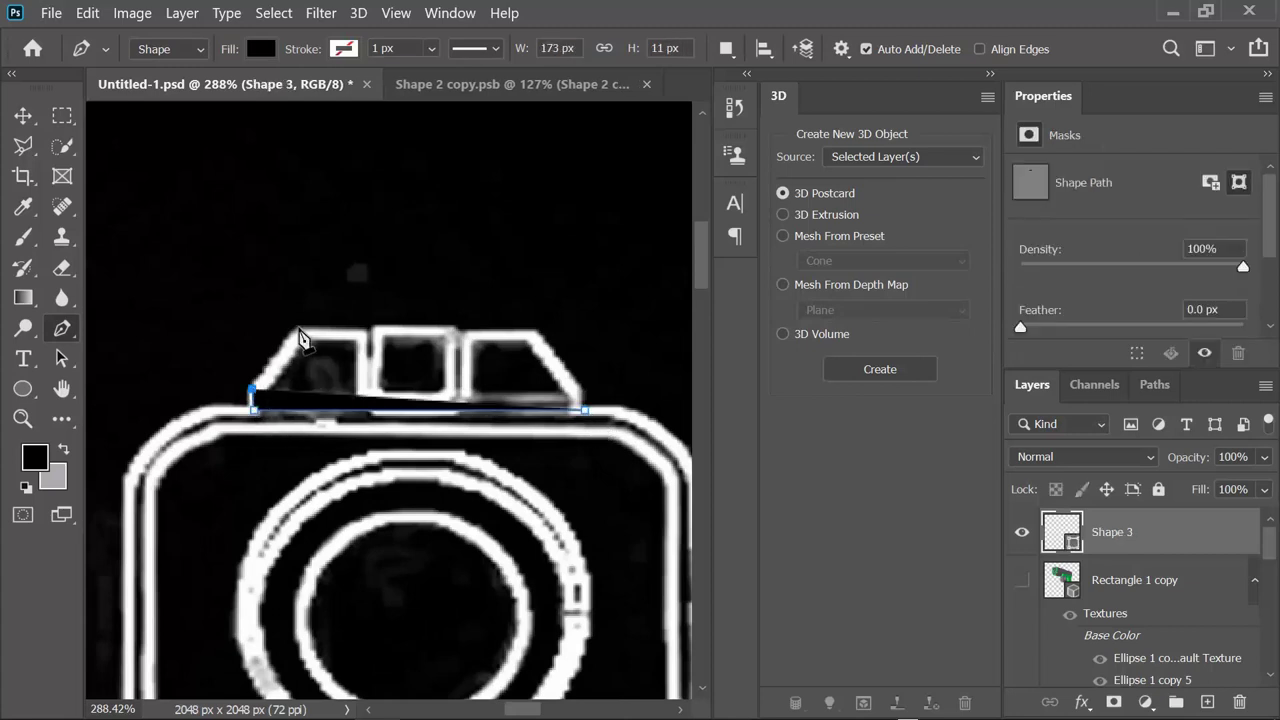
{"action": "left_click", "coordinate": [298, 332]}
{"action": "left_click", "coordinate": [535, 332]}
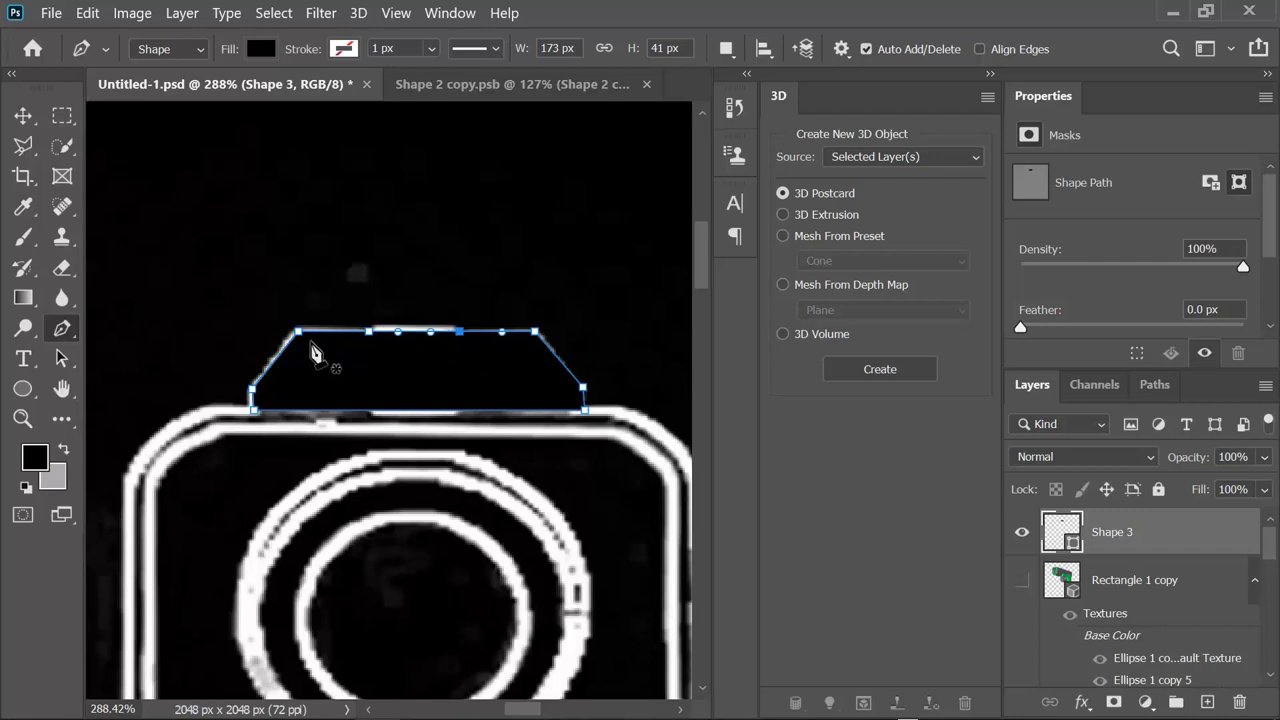
With the Curvature Pen, bend the sight's top edge into a rounded U-shaped notch
{"action": "right_click", "coordinate": [61, 328]}
{"action": "left_click", "coordinate": [150, 371]}
{"action": "left_click_drag", "start_coordinate": [414, 331], "coordinate": [416, 350]}
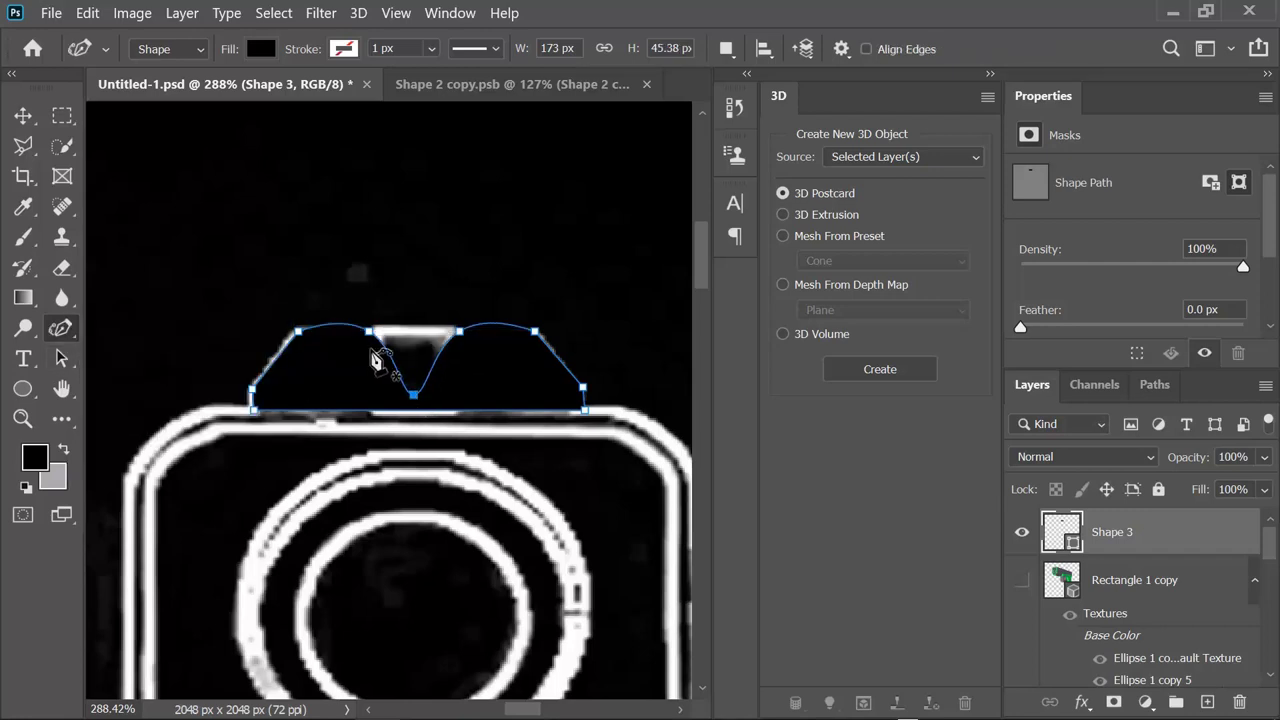
{"action": "left_click_drag", "start_coordinate": [462, 336], "coordinate": [468, 368]}
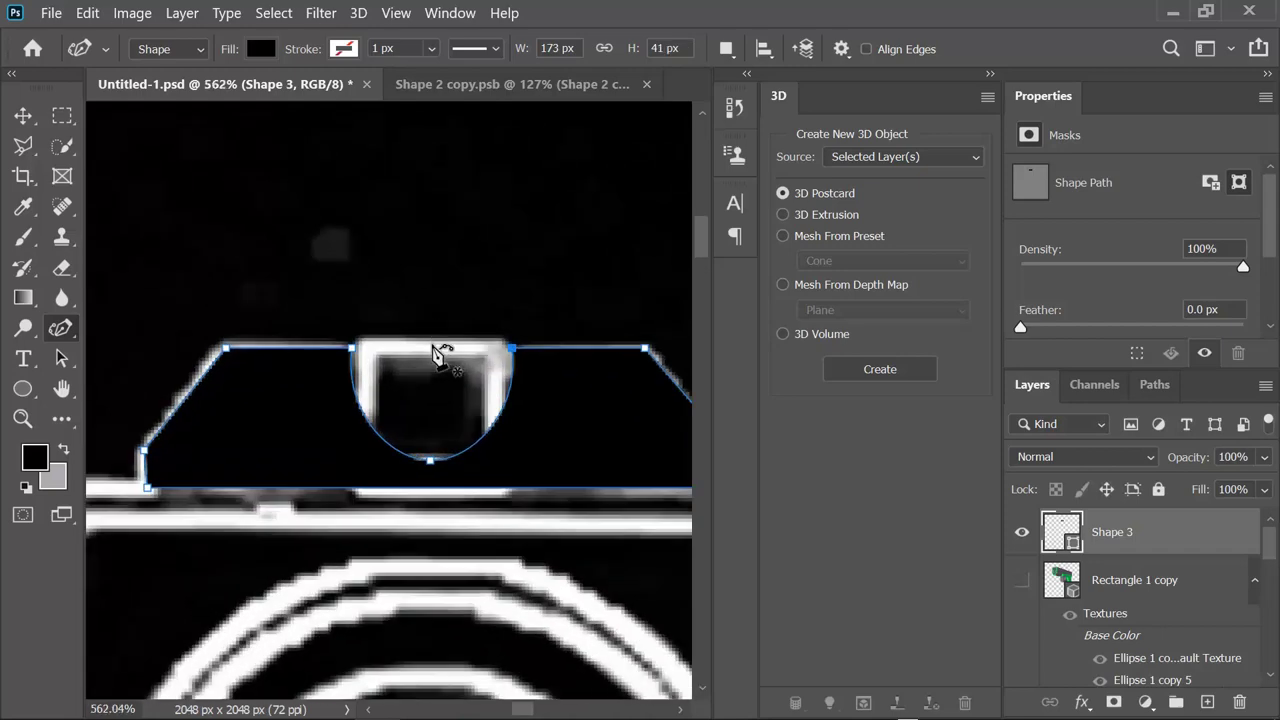
{"action": "scroll", "coordinate": [437, 351], "scroll_direction": "up", "scroll_amount": 4, "text": "alt"}
{"action": "mouse_move", "coordinate": [502, 474]}
{"action": "left_mouse_down"}
{"action": "mouse_move", "coordinate": [508, 486]}
{"action": "mouse_move", "coordinate": [529, 449]}
{"action": "left_mouse_up"}
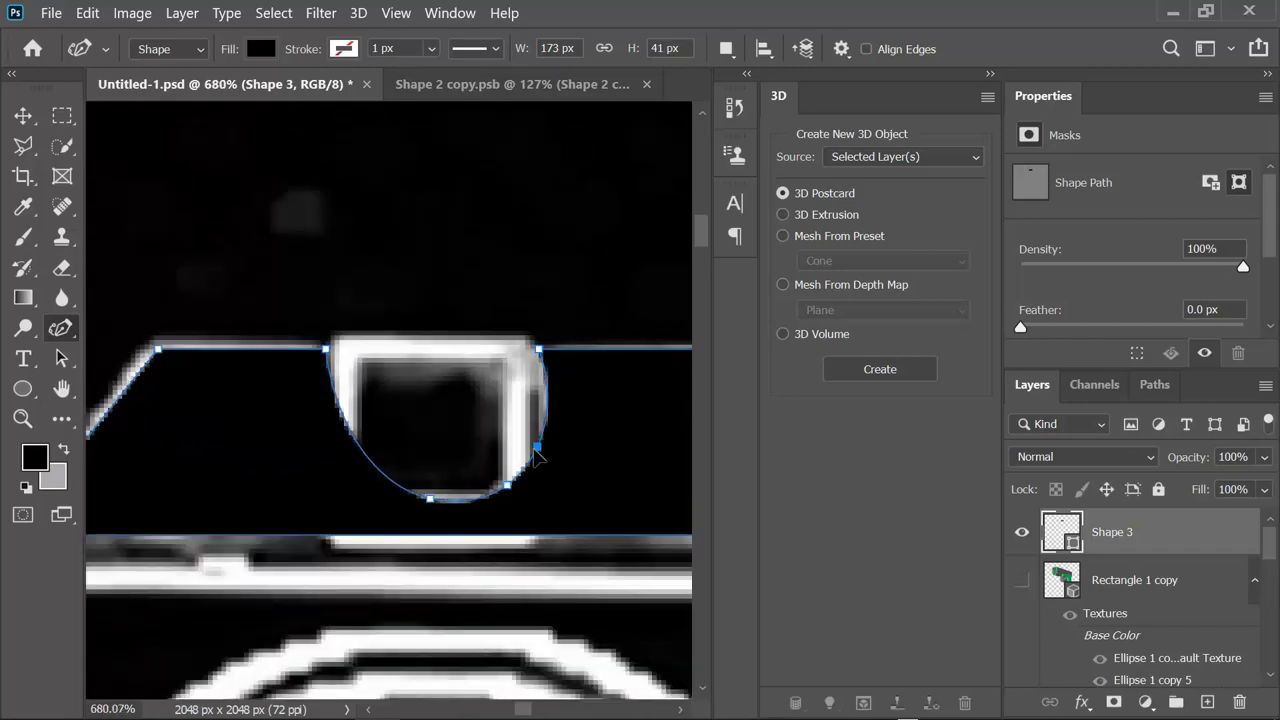
{"action": "left_click_drag", "start_coordinate": [364, 465], "coordinate": [357, 489]}
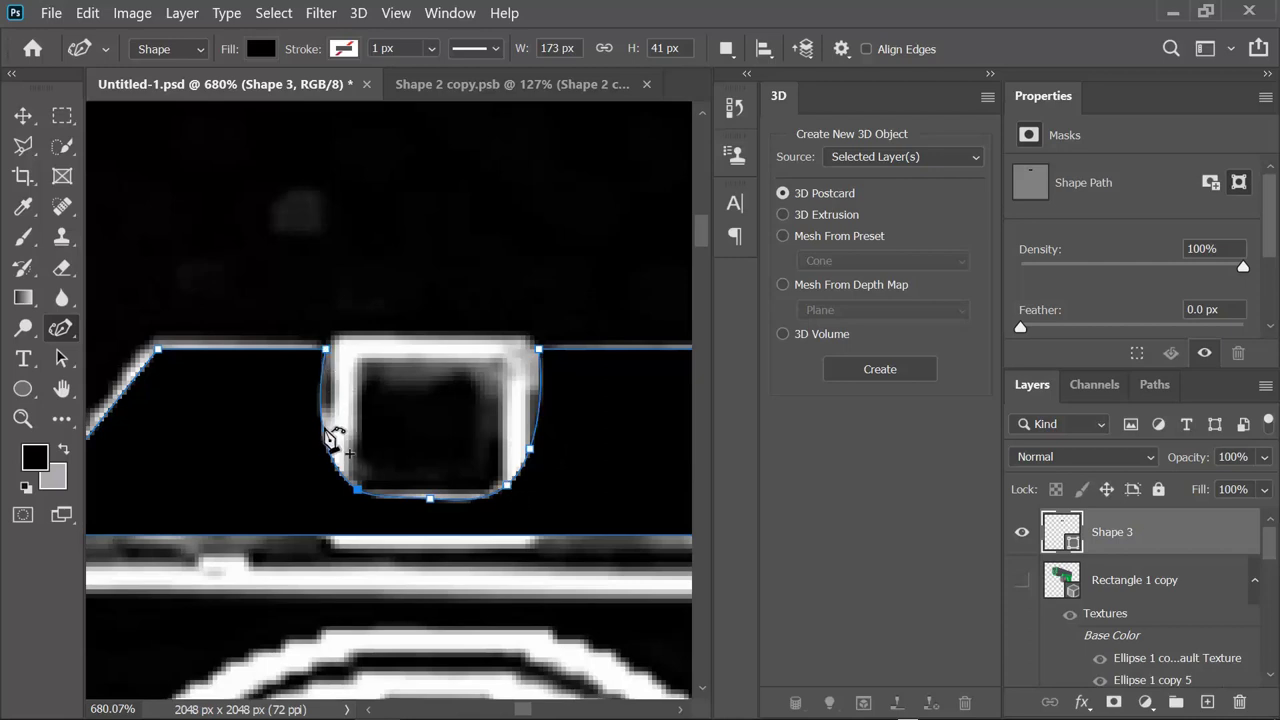
{"action": "left_click_drag", "start_coordinate": [327, 435], "coordinate": [331, 437]}
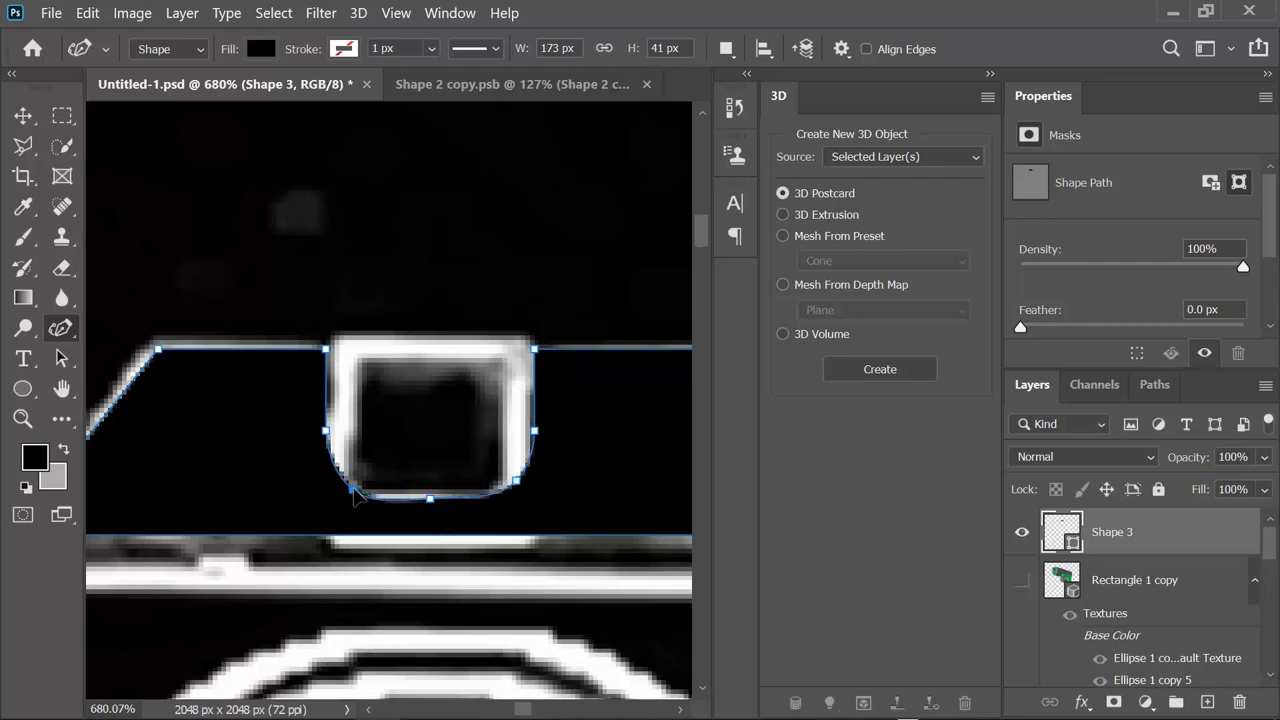
{"action": "scroll", "coordinate": [450, 518], "scroll_direction": "down", "scroll_amount": 2}
{"action": "scroll", "coordinate": [294, 440], "scroll_direction": "up", "scroll_amount": 2}
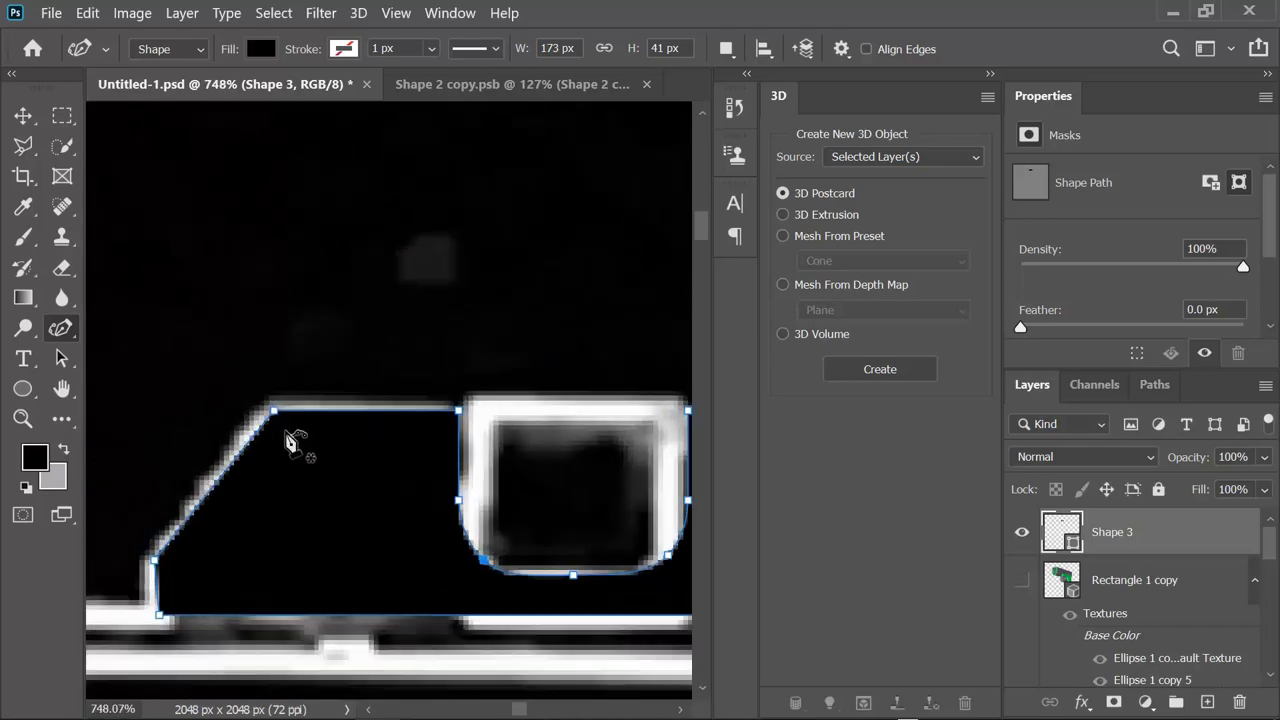
{"action": "scroll", "coordinate": [250, 441], "scroll_direction": "up", "scroll_amount": 2}
{"action": "scroll", "coordinate": [330, 440], "scroll_direction": "down", "scroll_amount": 2}
{"action": "scroll", "coordinate": [450, 447], "scroll_direction": "down", "scroll_amount": 3}
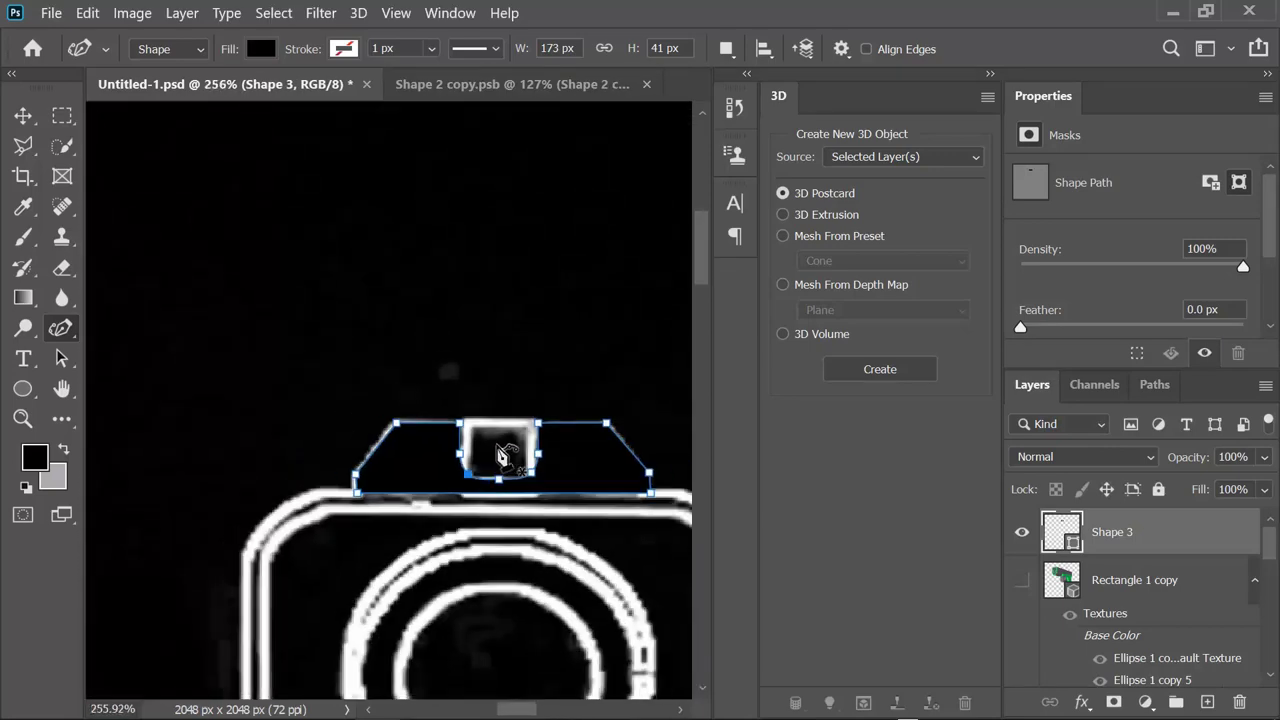
{"action": "scroll", "coordinate": [580, 460], "scroll_direction": "down", "scroll_amount": 1}
{"action": "scroll", "coordinate": [663, 466], "scroll_direction": "up", "scroll_amount": 2}
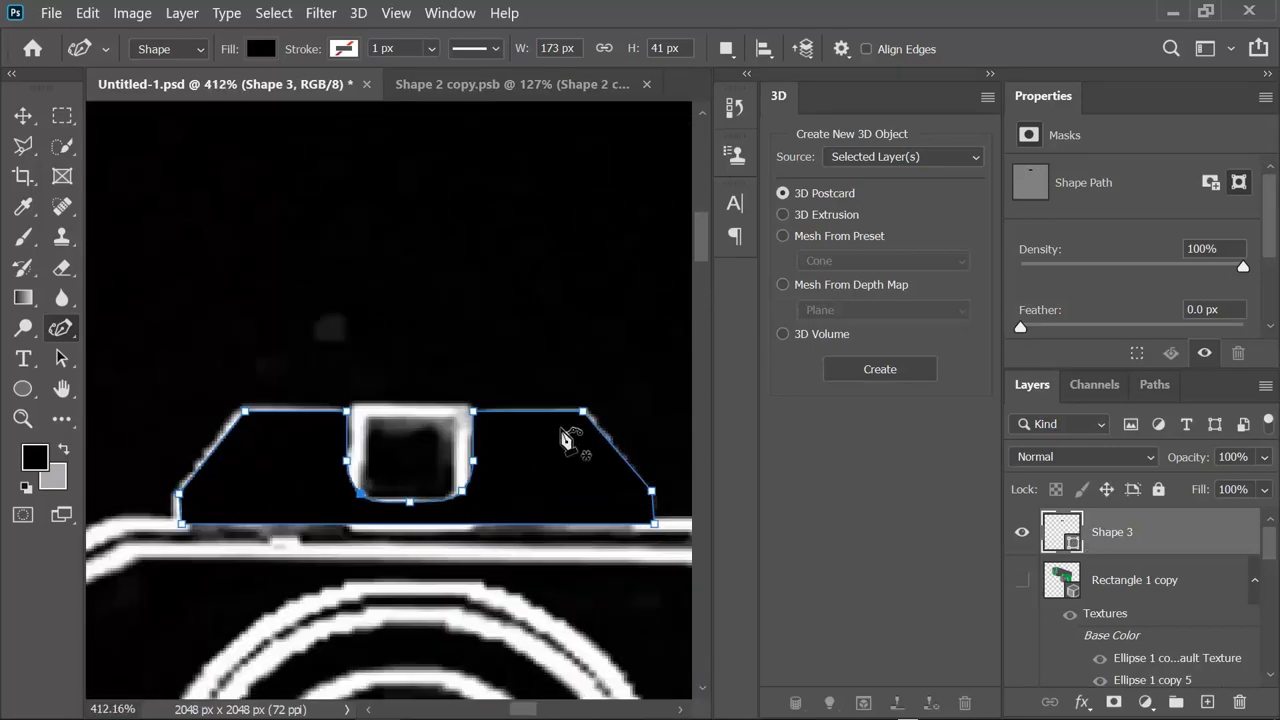
{"action": "scroll", "coordinate": [563, 438], "scroll_direction": "down", "scroll_amount": 3}
{"action": "scroll", "coordinate": [600, 445], "scroll_direction": "up", "scroll_amount": 2}
{"action": "key", "text": "v"}
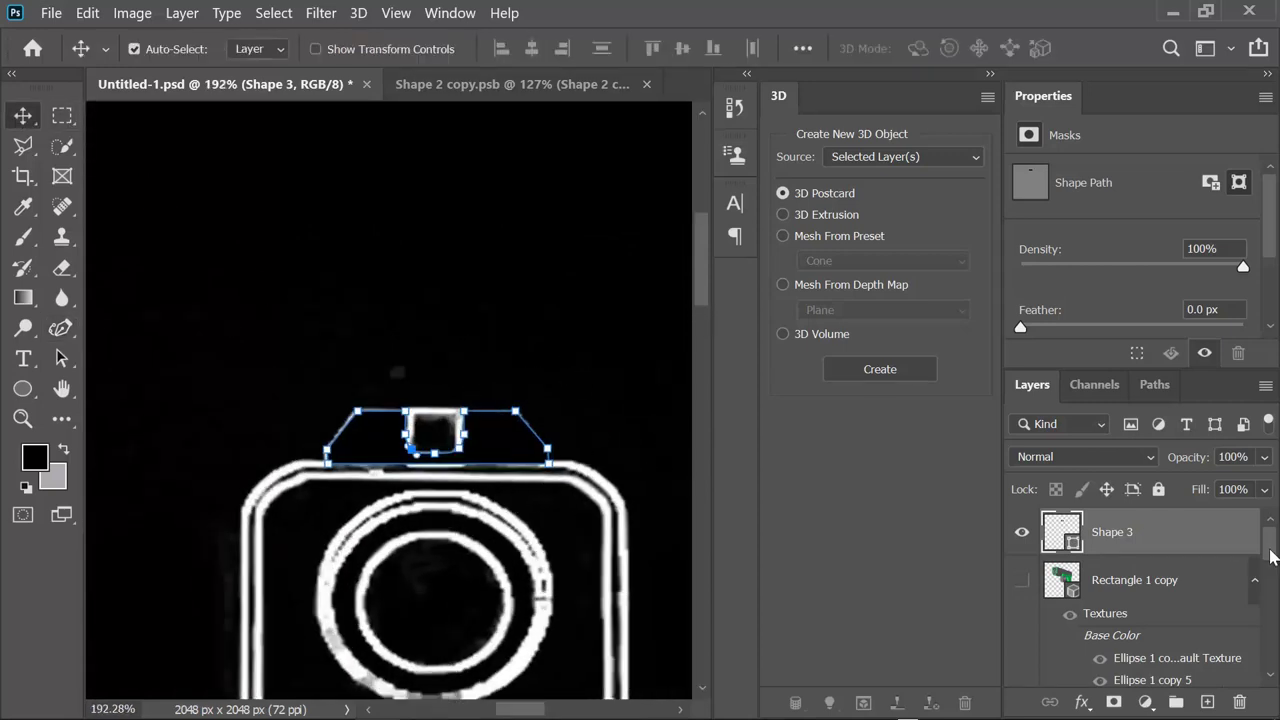
Extrude the rear sight shape into 3D and select the Rectangle 1 copy 3D layer
{"action": "scroll", "coordinate": [1271, 557], "scroll_direction": "down", "scroll_amount": 1}
{"action": "scroll", "coordinate": [1271, 545], "scroll_direction": "up", "scroll_amount": 1}
{"action": "left_click", "coordinate": [358, 13]}
{"action": "left_click", "coordinate": [475, 140]}
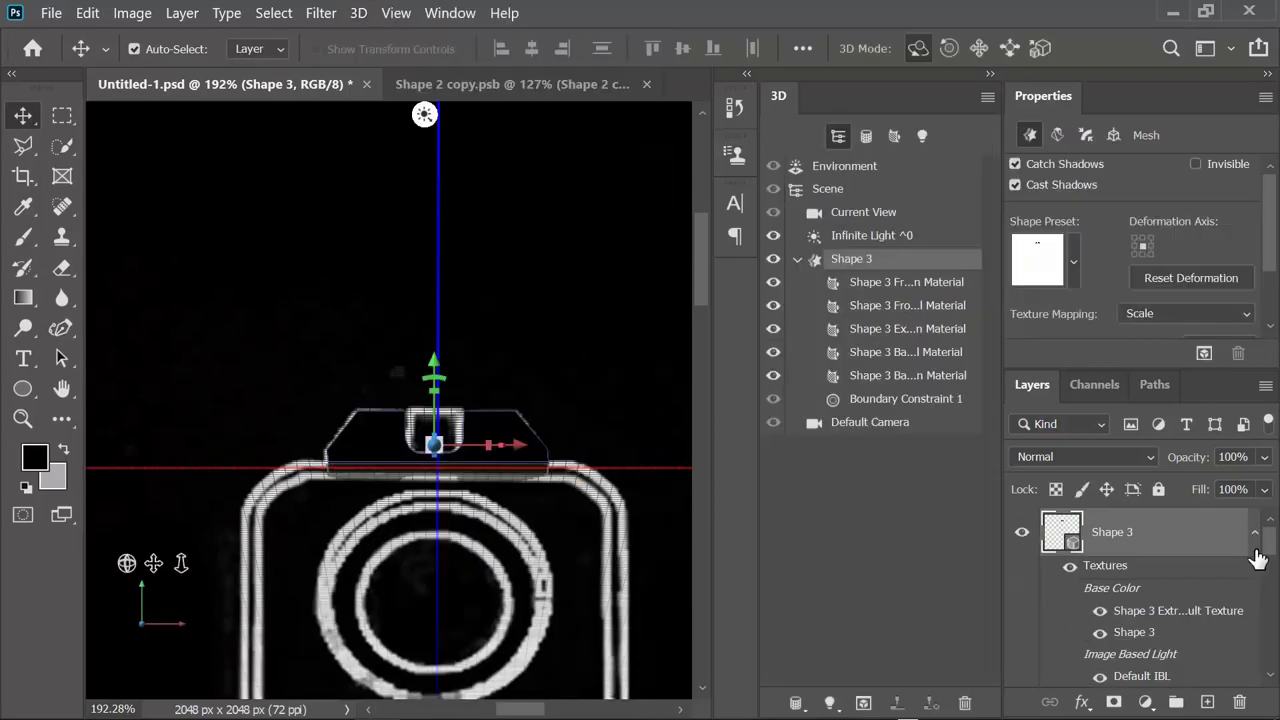
{"action": "scroll", "coordinate": [1268, 560], "scroll_direction": "down", "scroll_amount": 3}
{"action": "left_click", "coordinate": [1020, 575]}
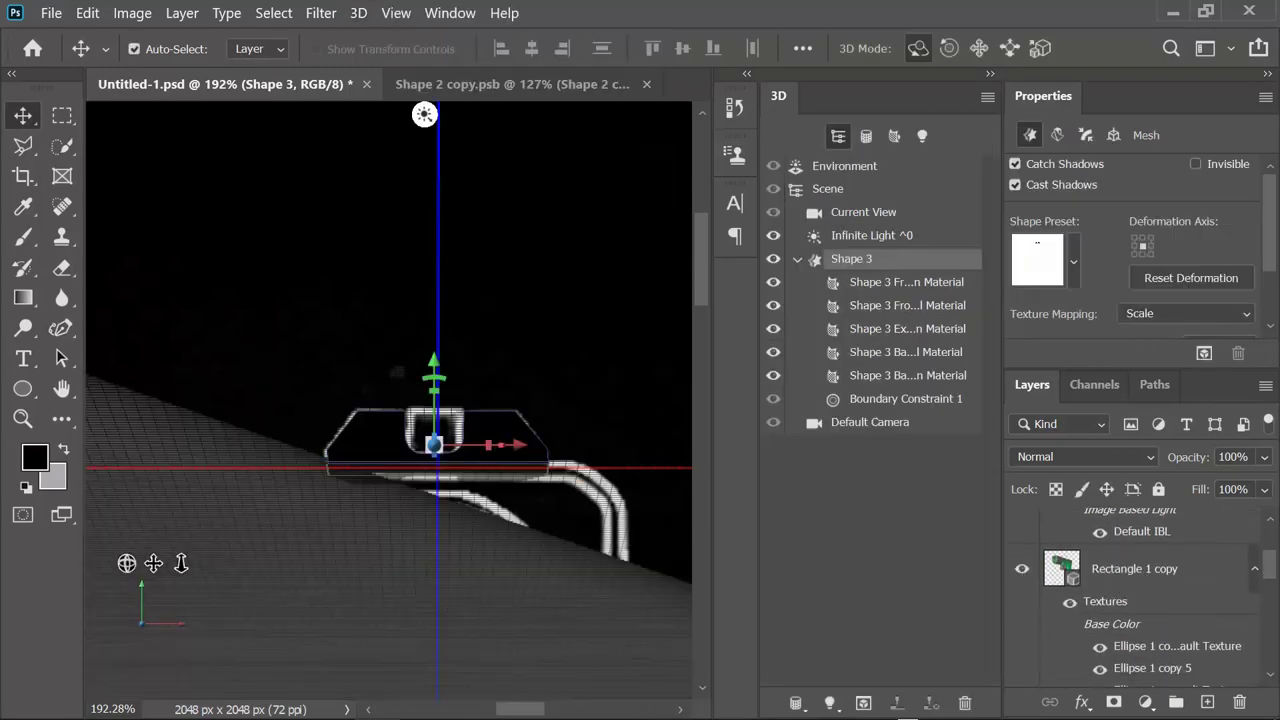
{"action": "scroll", "coordinate": [1125, 585], "scroll_direction": "down", "scroll_amount": 2}
{"action": "scroll", "coordinate": [1125, 595], "scroll_direction": "up", "scroll_amount": 2}
{"action": "left_click", "coordinate": [1128, 590]}
Merge the 3D layers into one scene and reset Shape 3's coordinates
{"action": "left_click", "coordinate": [358, 13]}
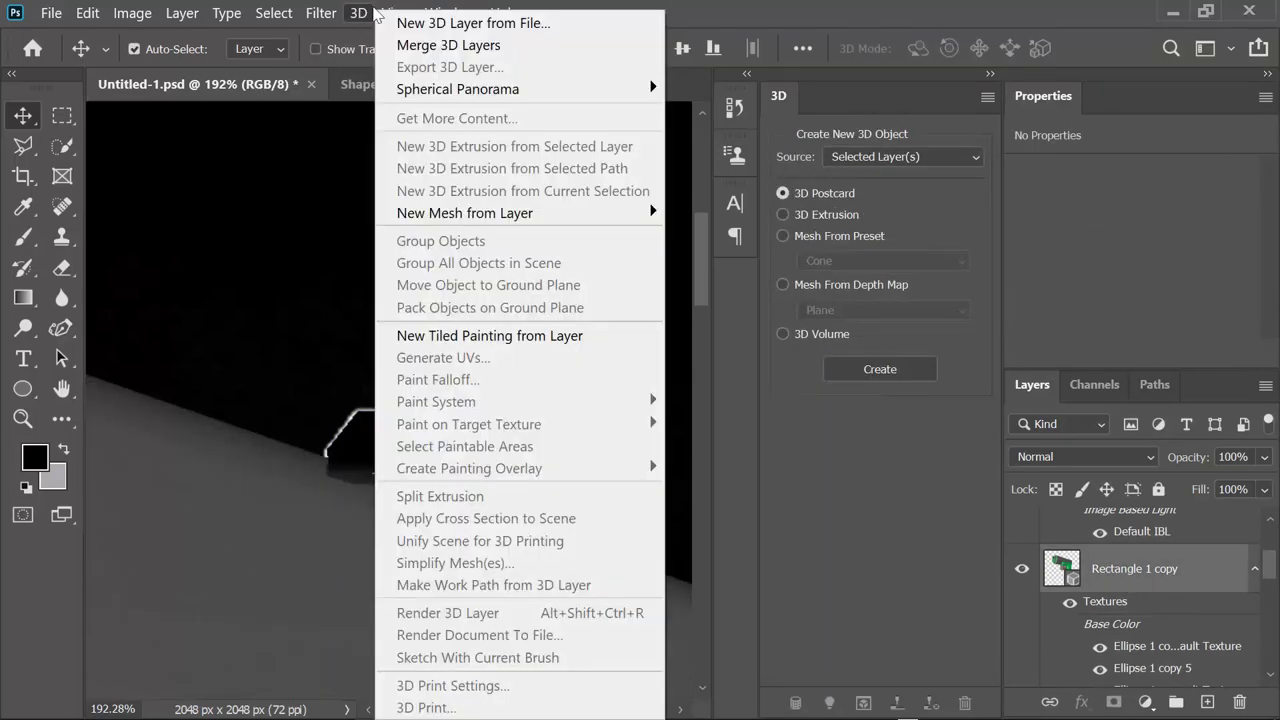
{"action": "left_click", "coordinate": [500, 440]}
{"action": "scroll", "coordinate": [530, 492], "scroll_direction": "down", "scroll_amount": 2}
{"action": "scroll", "coordinate": [530, 492], "scroll_direction": "down", "scroll_amount": 3}
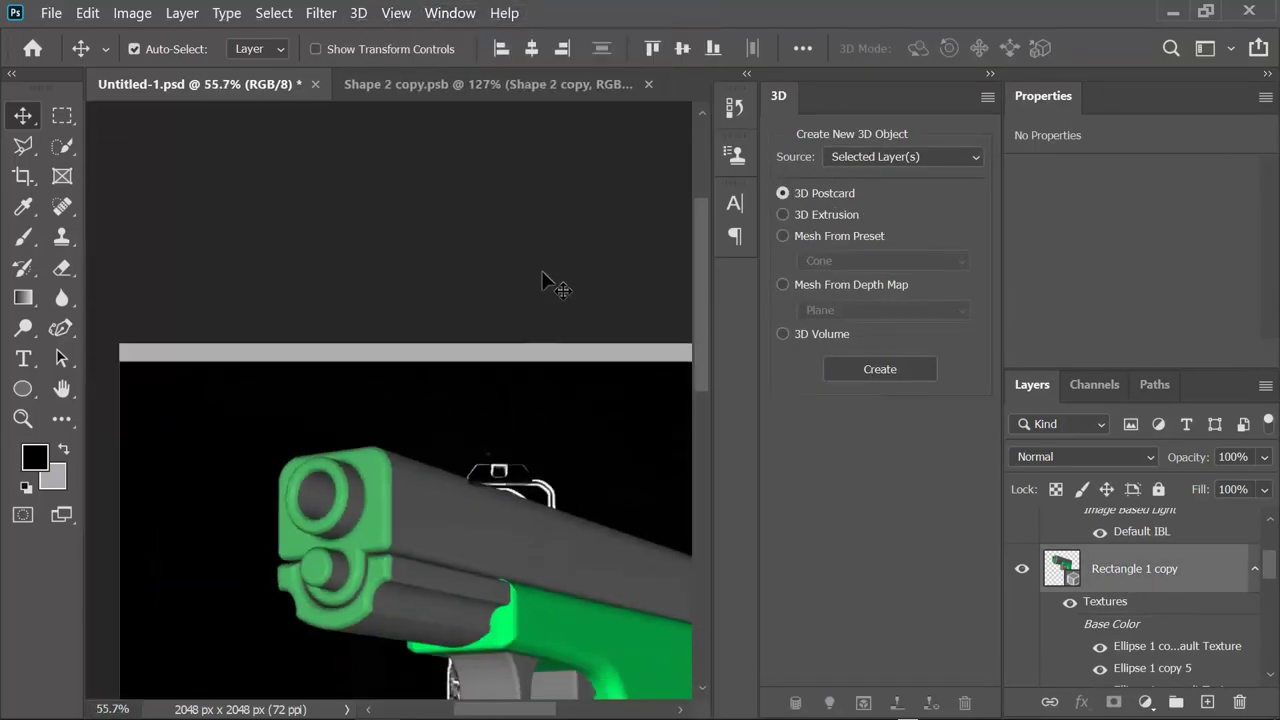
{"action": "left_click", "coordinate": [358, 13]}
{"action": "left_click", "coordinate": [457, 43]}
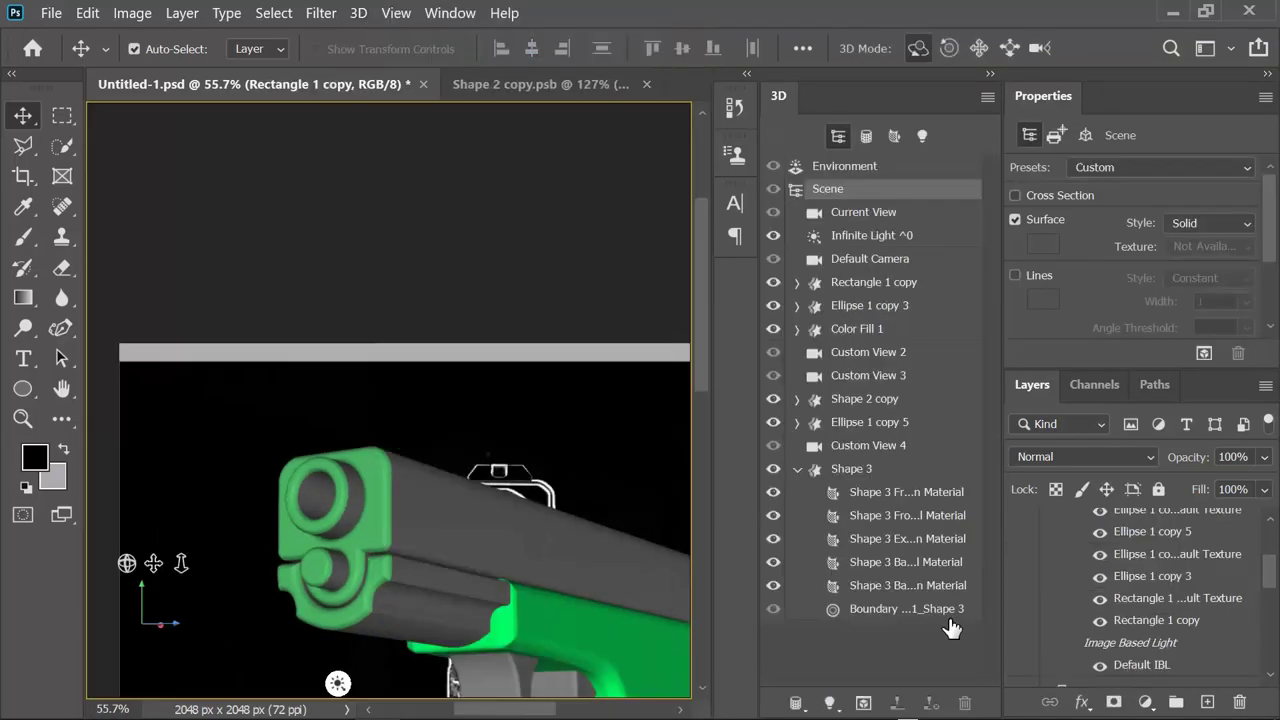
{"action": "left_click", "coordinate": [851, 468]}
{"action": "left_click", "coordinate": [1113, 135]}
{"action": "scroll", "coordinate": [1275, 296], "scroll_direction": "down", "scroll_amount": 2}
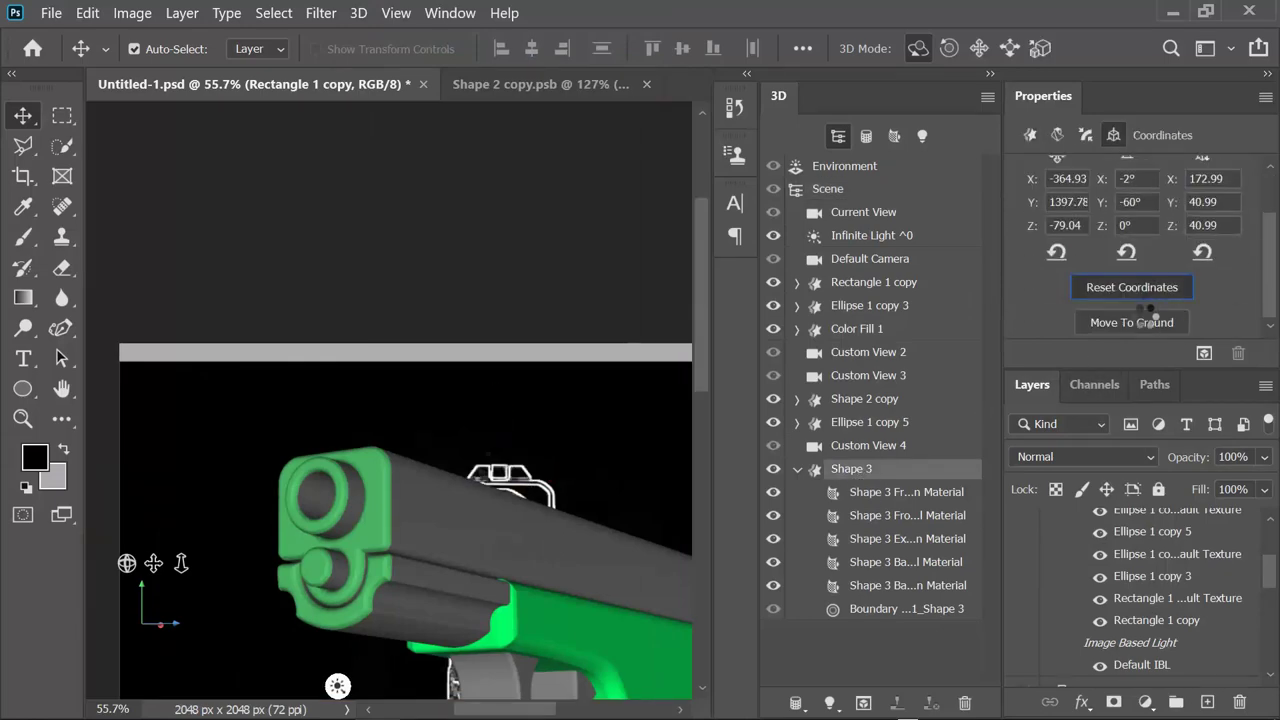
{"action": "left_click", "coordinate": [1132, 287]}
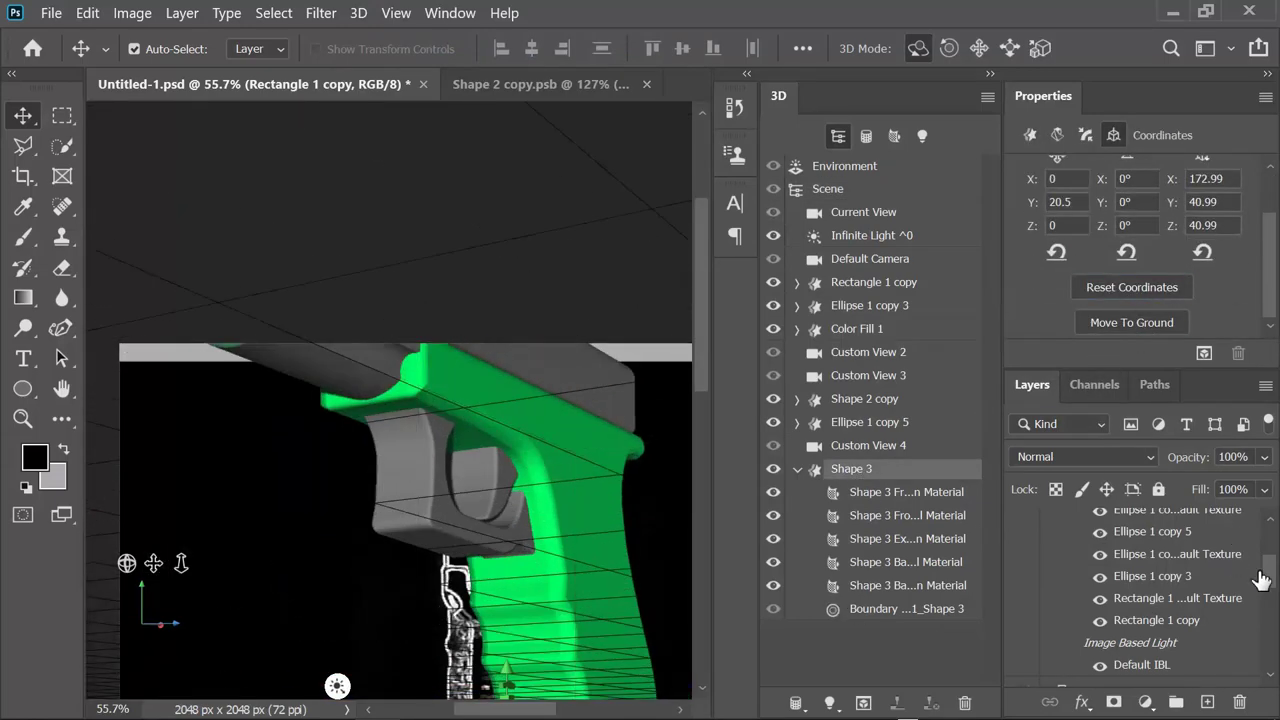
Raise the rear sight to the gun's top, checking it against the Layer 1 copy outline in side view
{"action": "scroll", "coordinate": [1077, 680], "scroll_direction": "down", "scroll_amount": 5}
{"action": "left_click", "coordinate": [1021, 664], "text": "alt"}
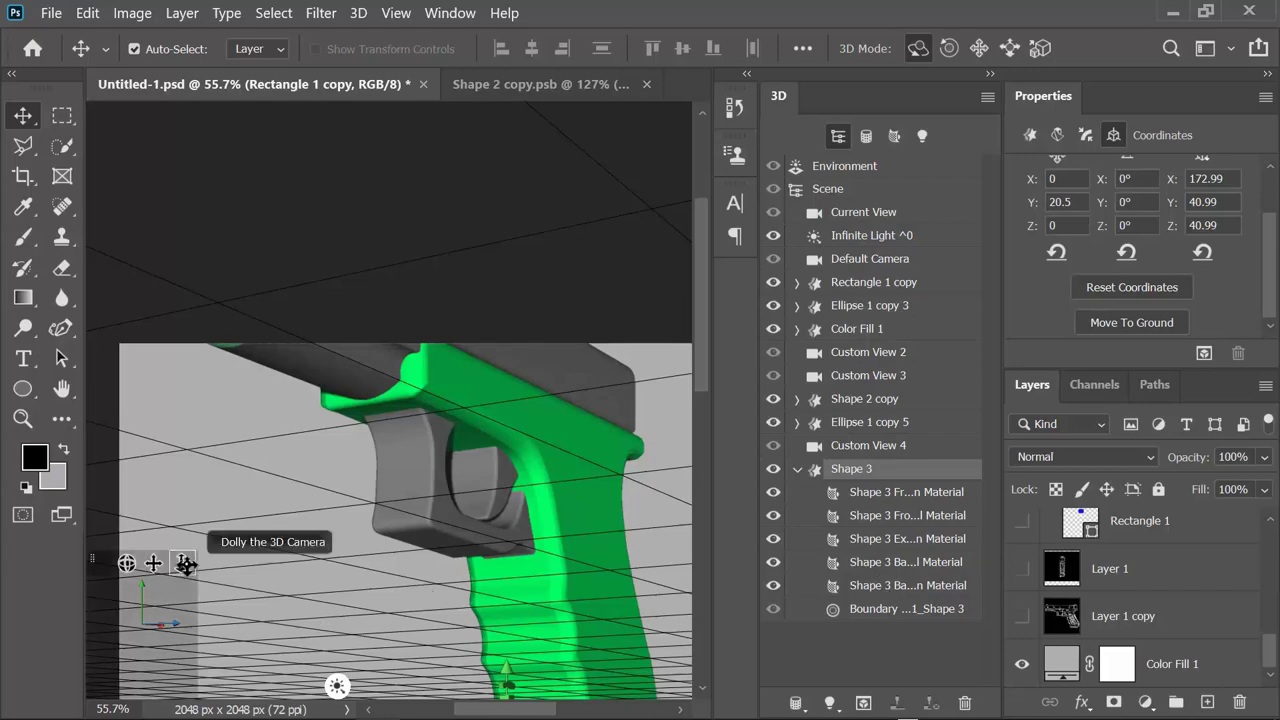
{"action": "left_click_drag", "start_coordinate": [126, 563], "coordinate": [127, 580]}
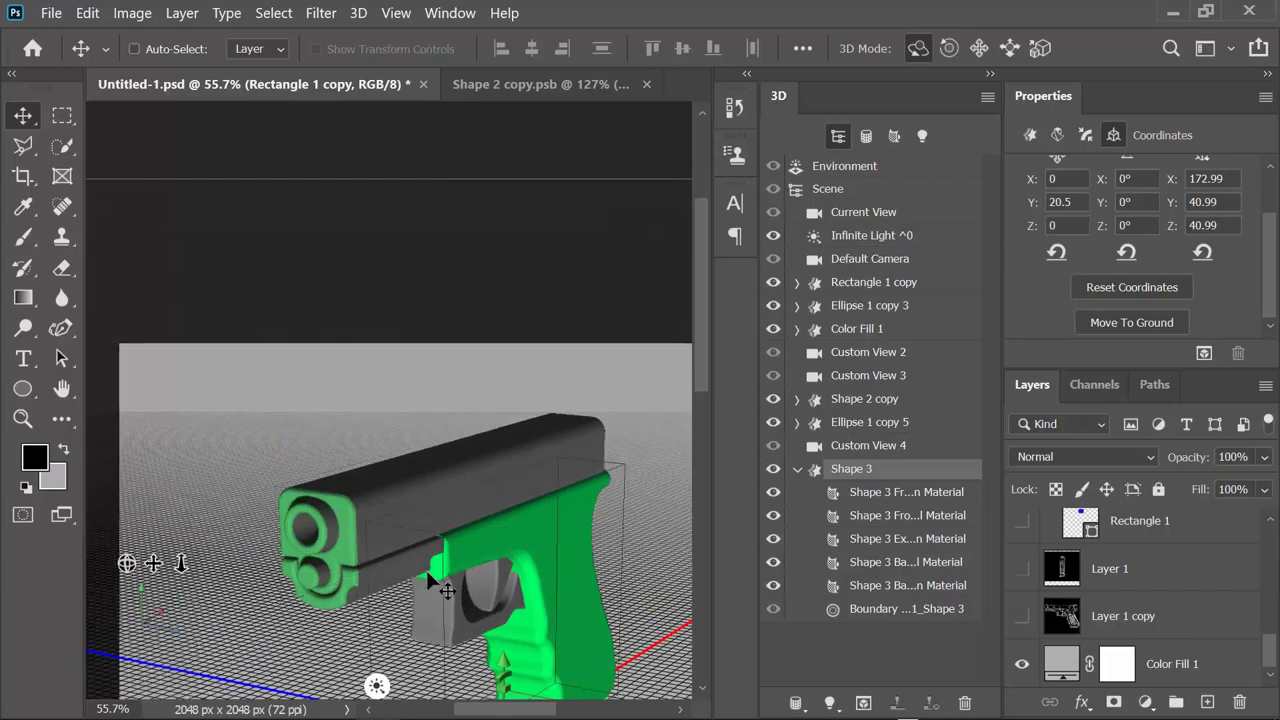
{"action": "key", "text": "ctrl+0"}
{"action": "left_click_drag", "start_coordinate": [390, 333], "coordinate": [390, 128]}
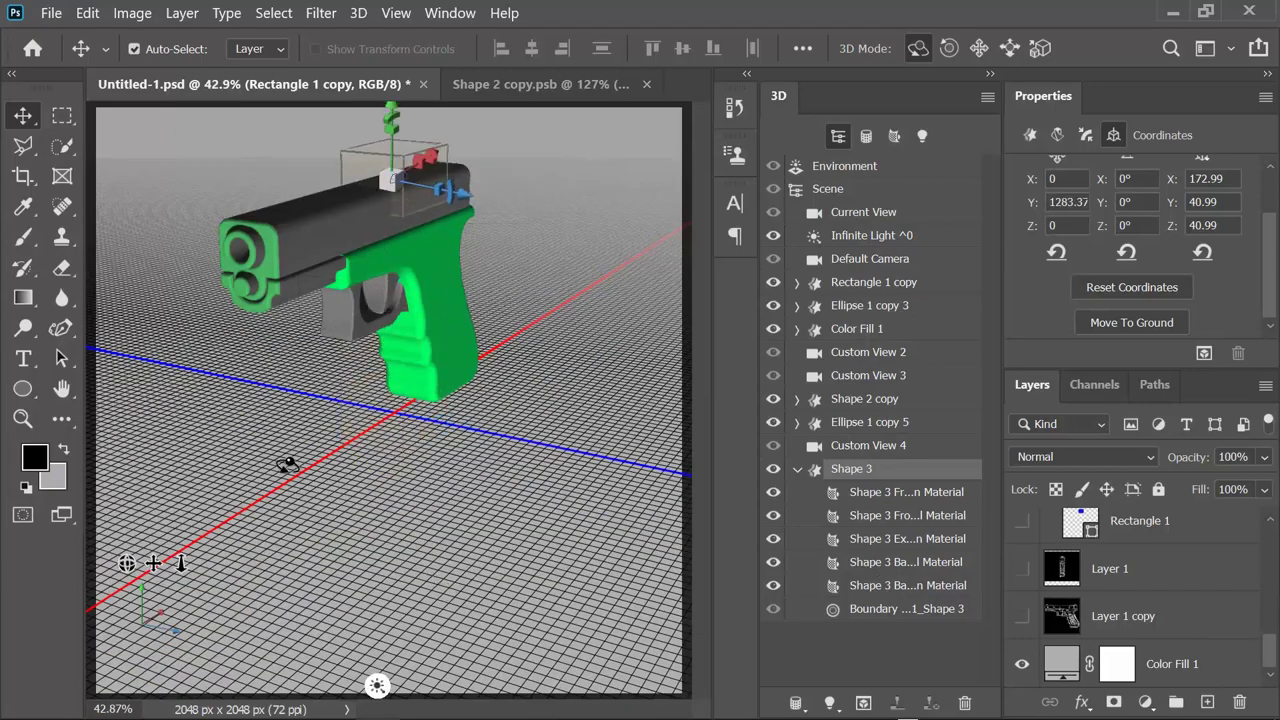
{"action": "left_click", "coordinate": [1021, 616]}
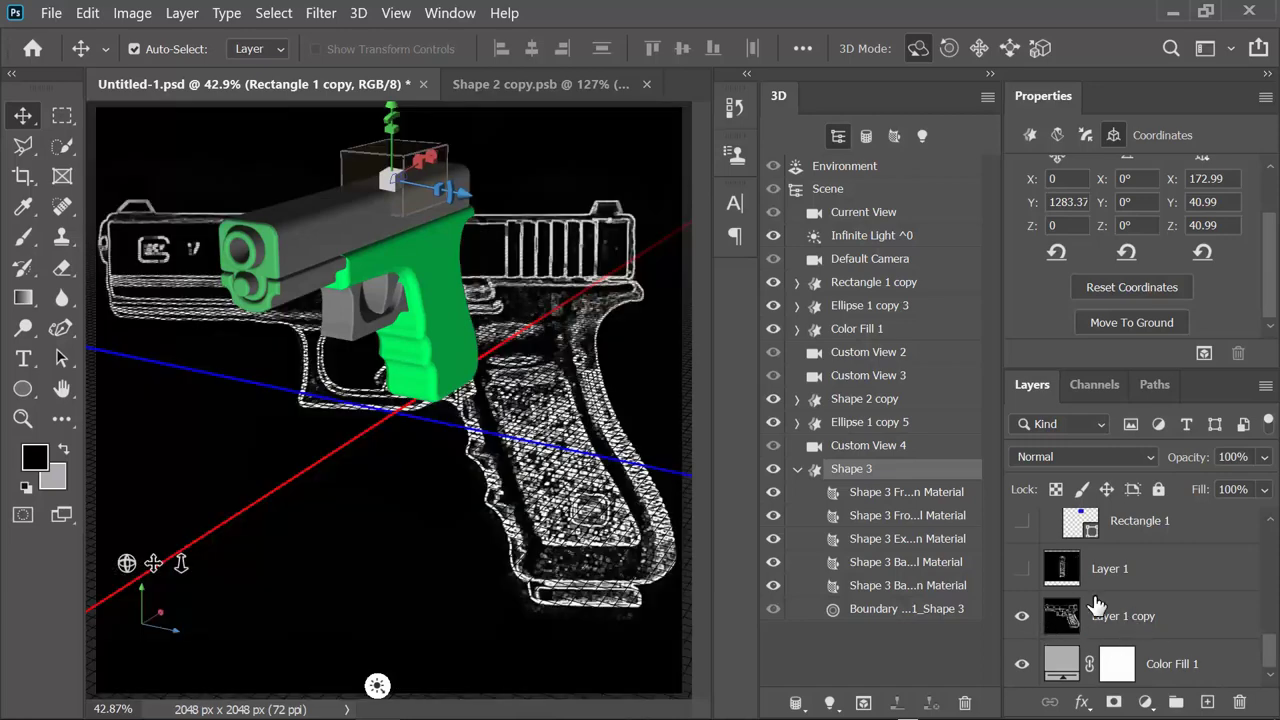
{"action": "left_click", "coordinate": [868, 378]}
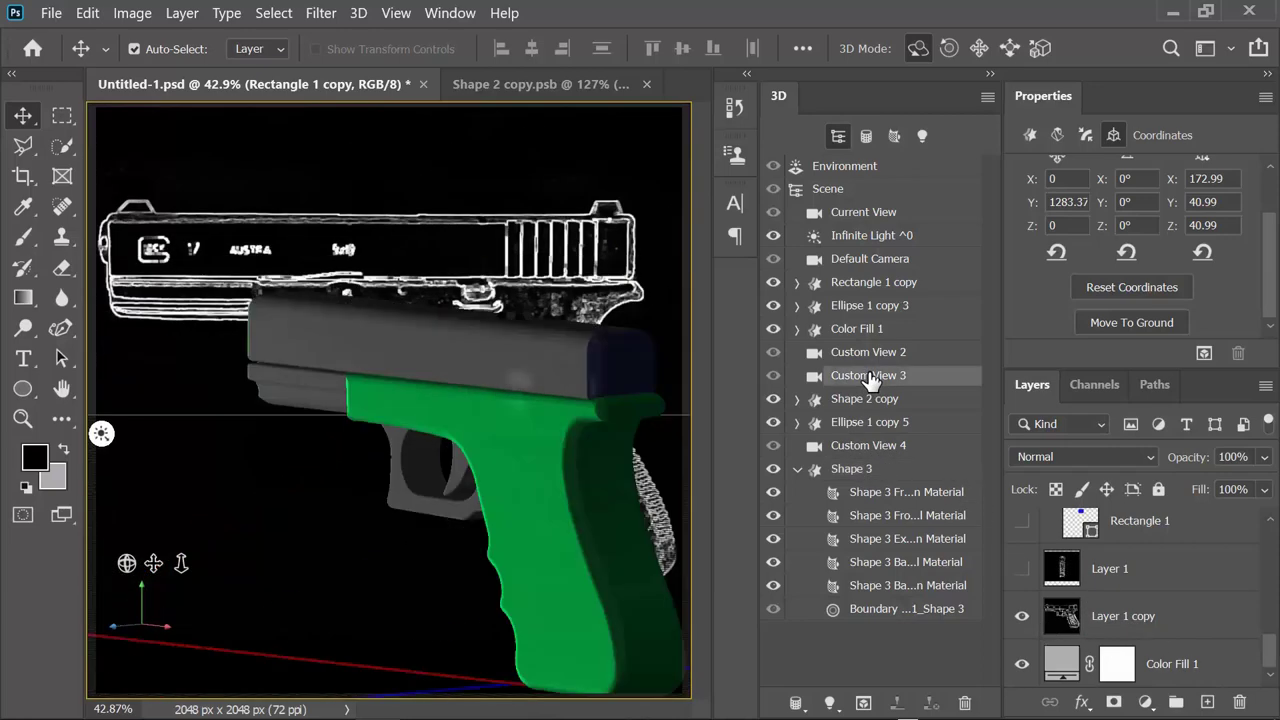
{"action": "left_click", "coordinate": [873, 355]}
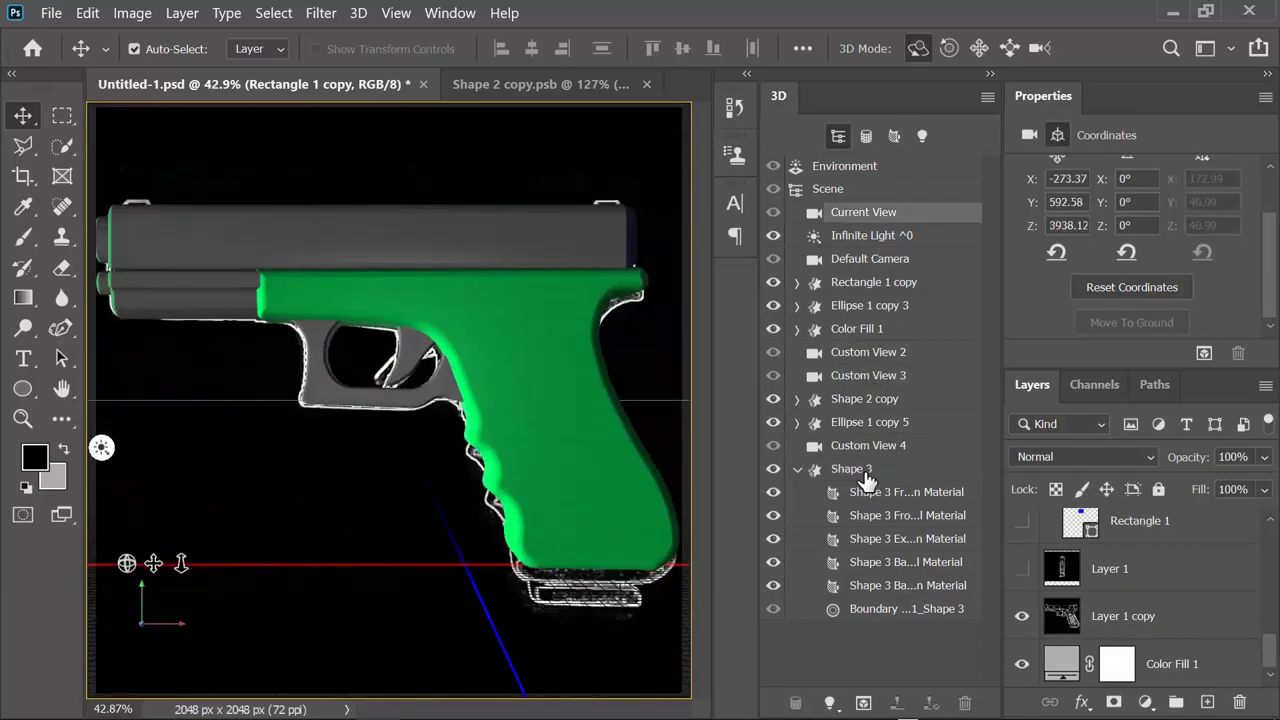
{"action": "left_click", "coordinate": [871, 235]}
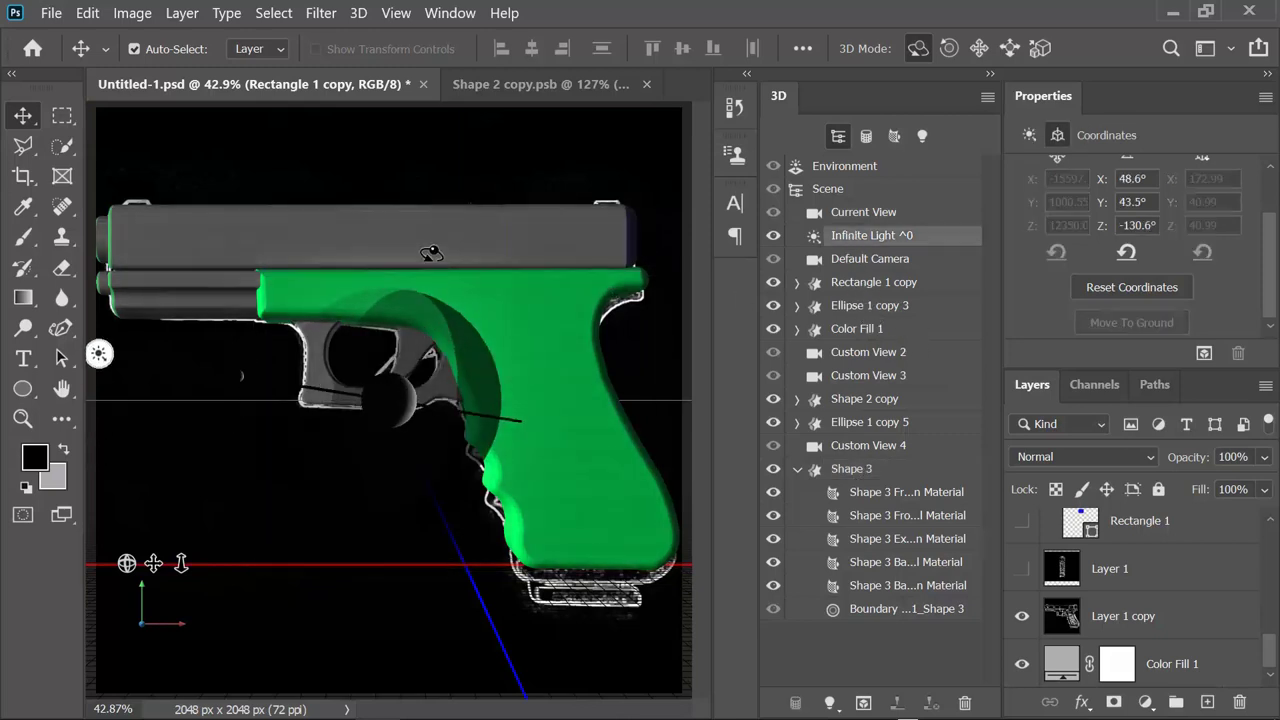
{"action": "left_click", "coordinate": [902, 491]}
{"action": "left_click_drag", "start_coordinate": [460, 170], "coordinate": [413, 108]}
Tweak the sight's extrusion depth and height and inspect its five materials
{"action": "left_click", "coordinate": [1031, 136]}
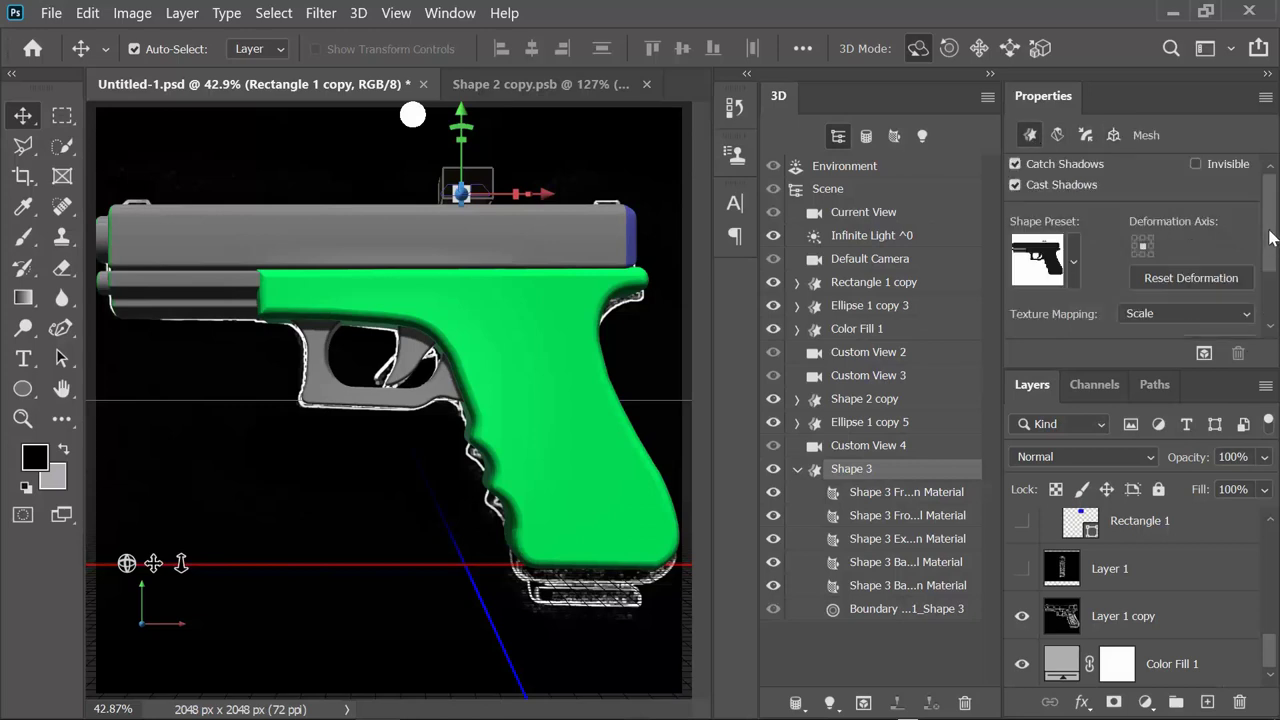
{"action": "scroll", "coordinate": [1143, 260], "scroll_direction": "down", "scroll_amount": 2}
{"action": "mouse_move", "coordinate": [1143, 283]}
{"action": "left_mouse_down"}
{"action": "mouse_move", "coordinate": [1183, 285]}
{"action": "mouse_move", "coordinate": [1150, 286]}
{"action": "left_mouse_up"}
{"action": "left_click", "coordinate": [463, 130]}
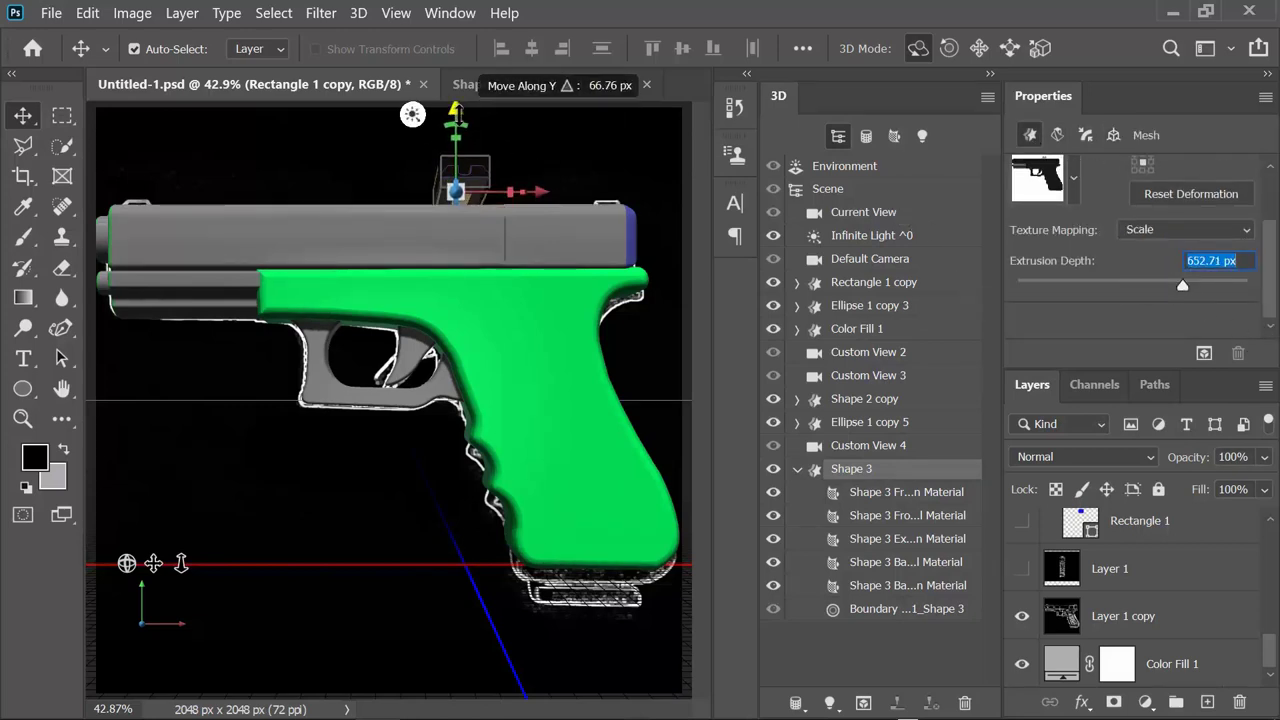
{"action": "left_click", "coordinate": [905, 492]}
{"action": "left_click", "coordinate": [905, 585], "text": "shift"}
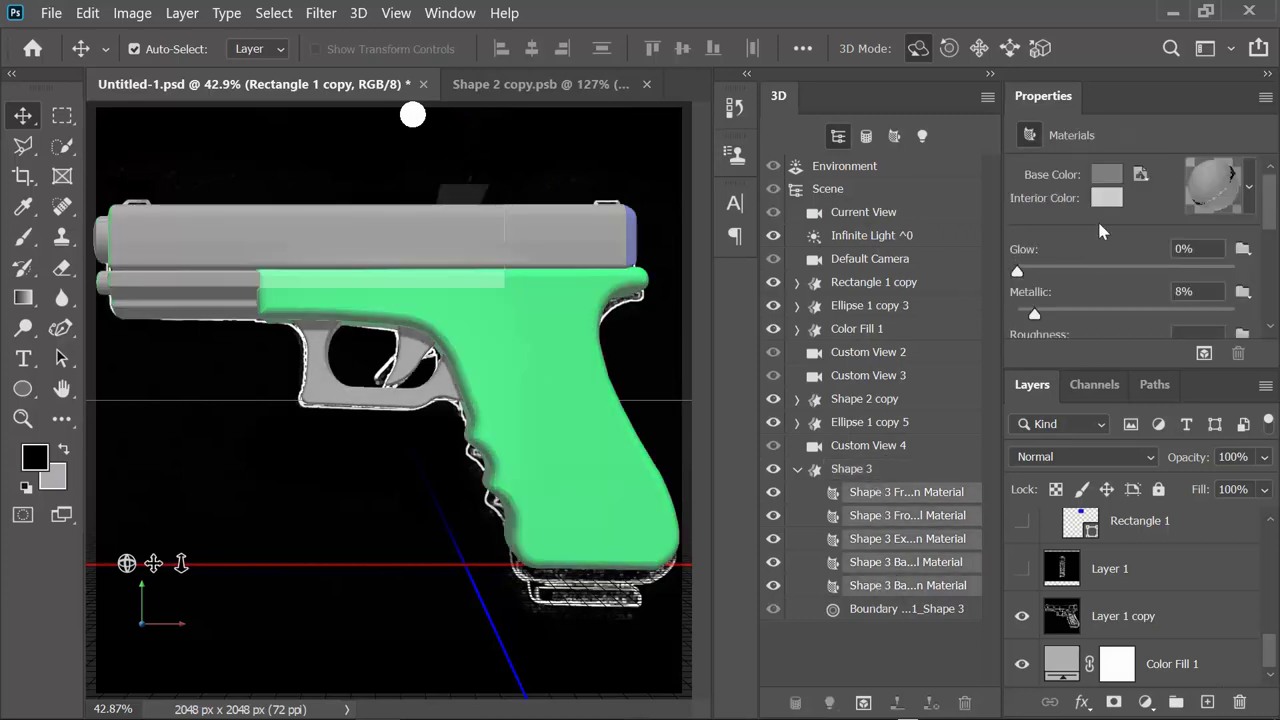
{"action": "left_click", "coordinate": [1143, 175]}
{"action": "left_click", "coordinate": [930, 290]}
{"action": "left_click", "coordinate": [851, 468]}
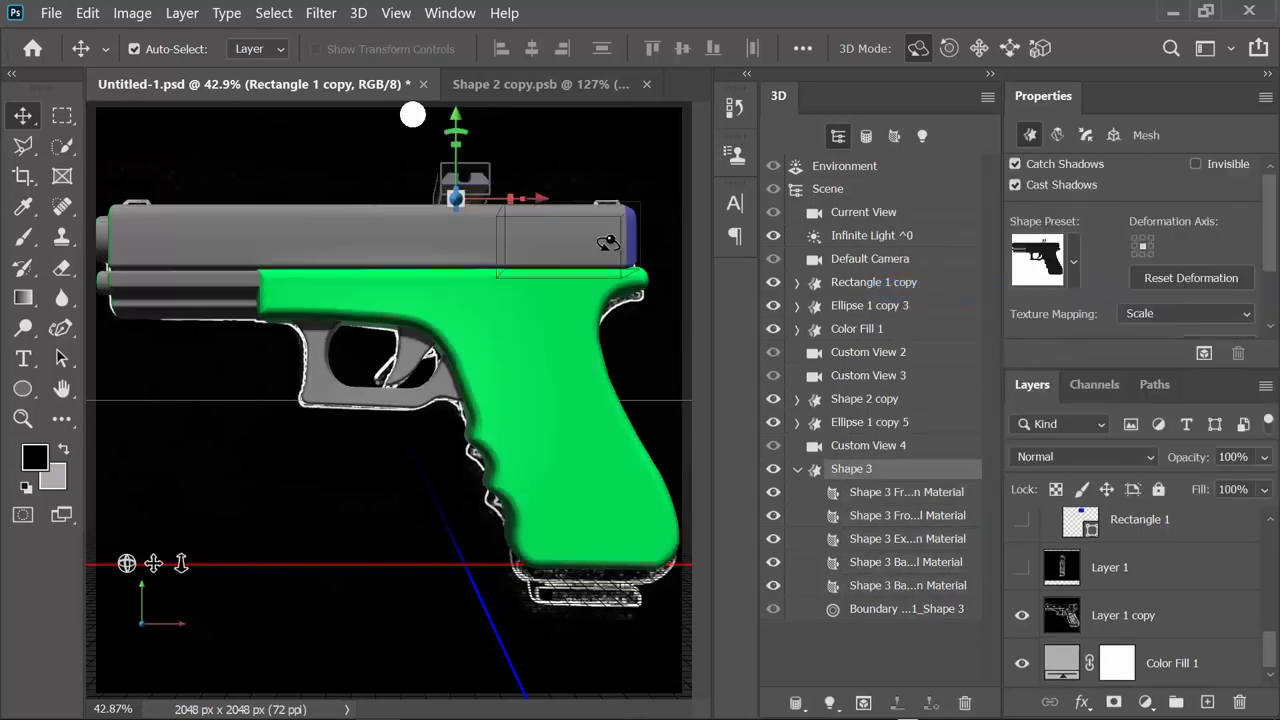
{"action": "left_click_drag", "start_coordinate": [456, 128], "coordinate": [456, 122]}
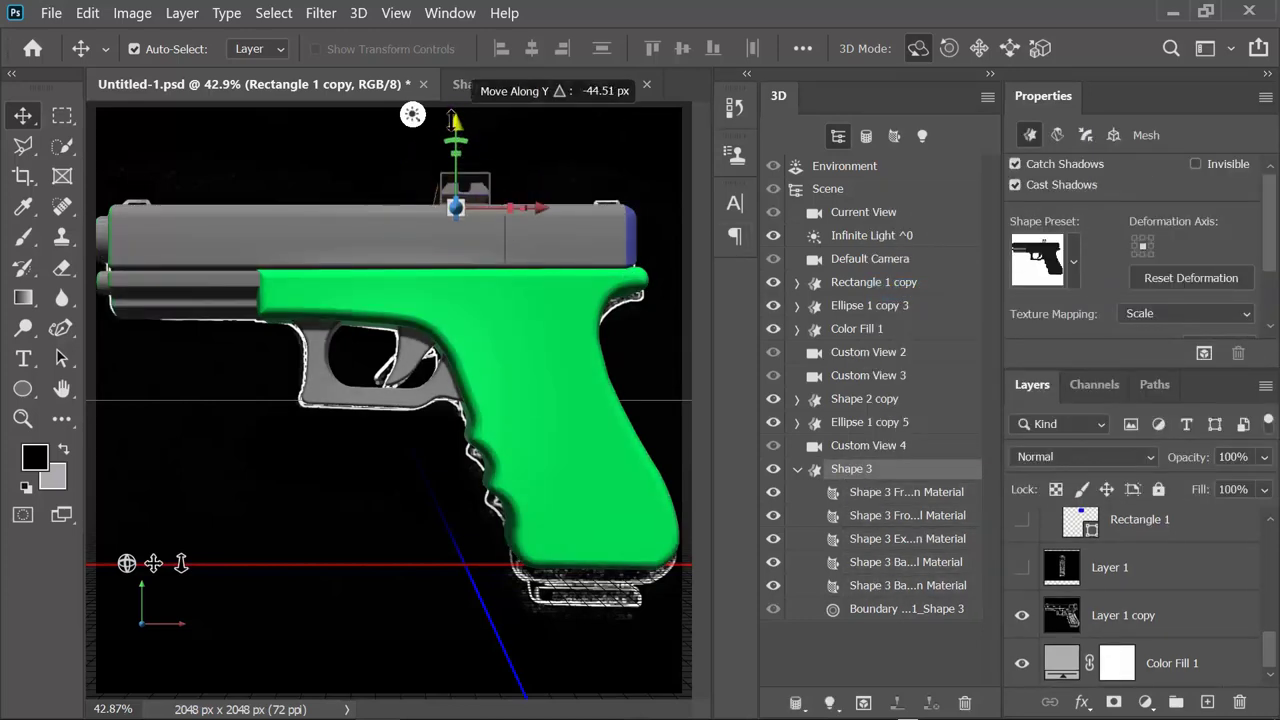
Set the rear sight's Y rotation to -90° and extrusion depth to 30 px
{"action": "left_click", "coordinate": [1114, 135]}
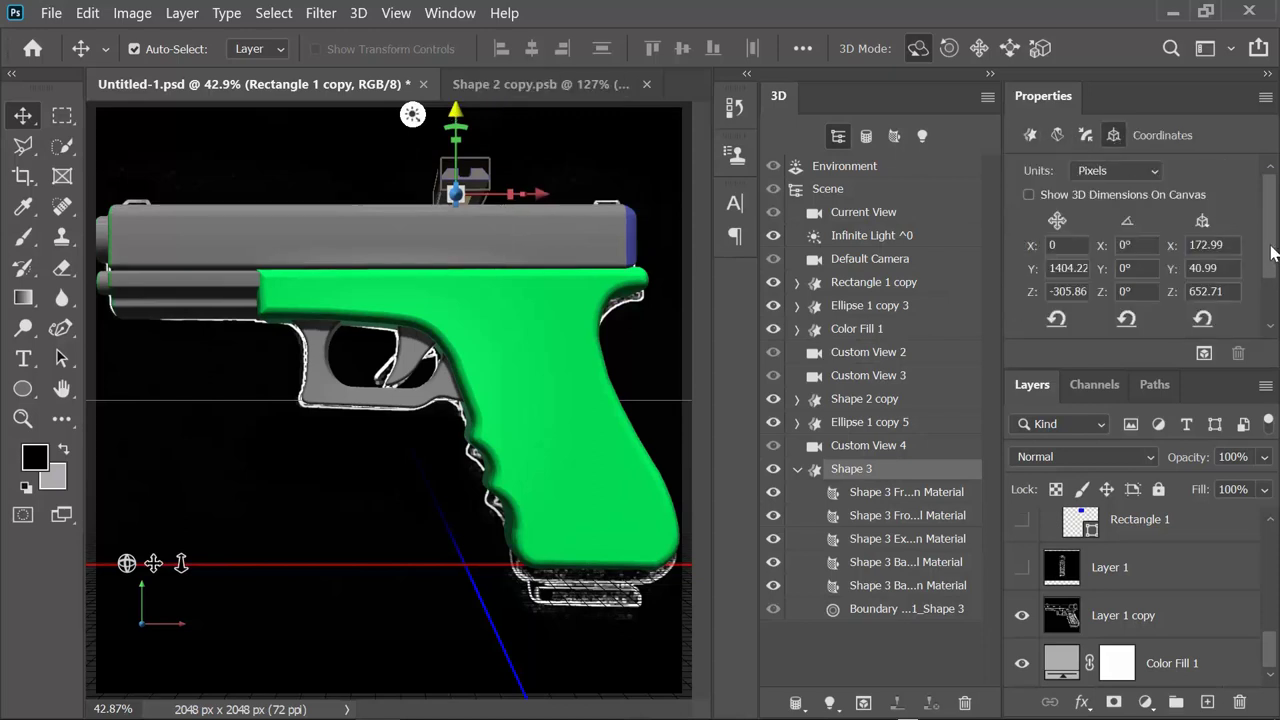
{"action": "left_click_drag", "start_coordinate": [1102, 268], "coordinate": [1137, 268]}
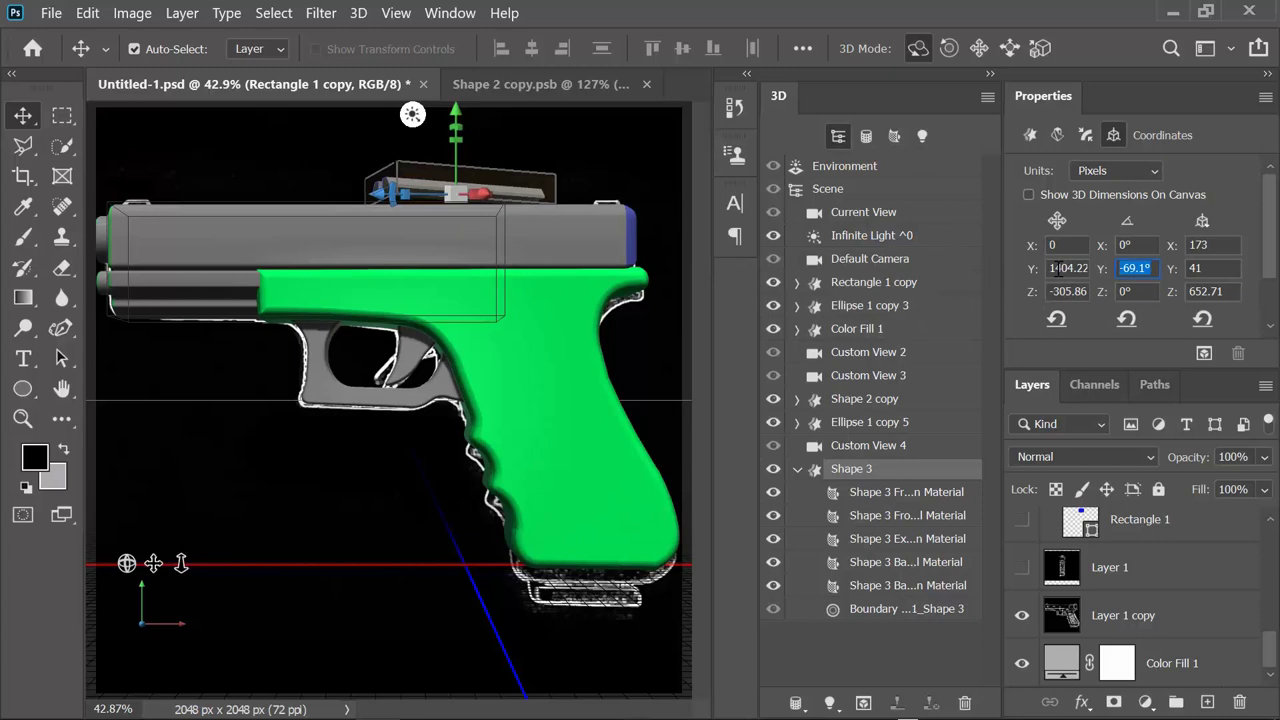
{"action": "type", "text": "-90"}
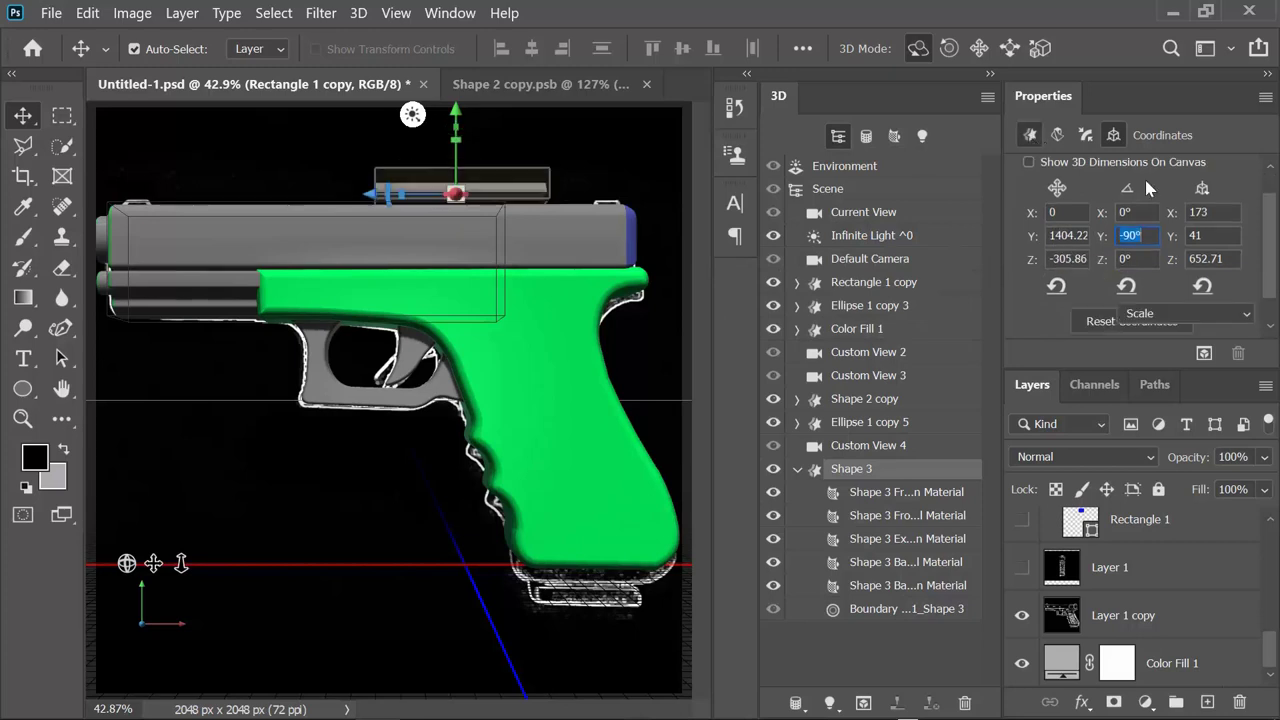
{"action": "left_click", "coordinate": [1030, 135]}
{"action": "type", "text": "30"}
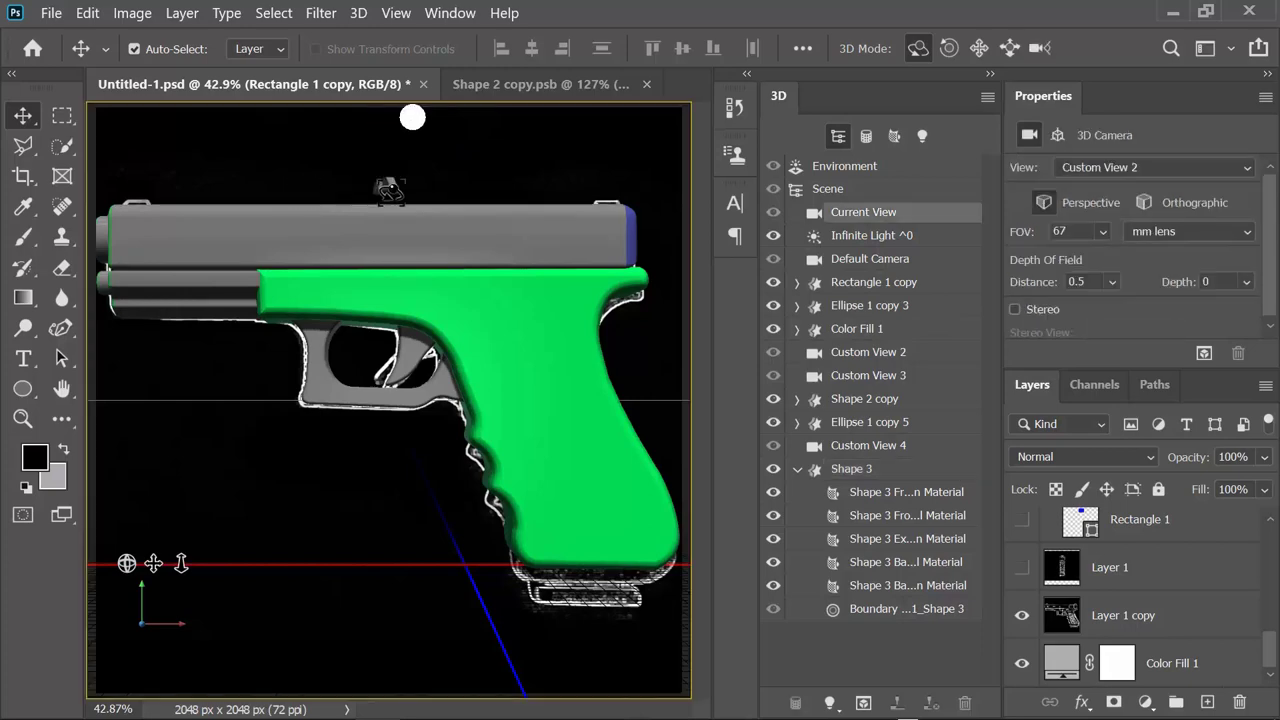
Select the rear sight, shift it along depth, and rotate it -90° about its vertical axis
{"action": "left_click", "coordinate": [414, 257]}
{"action": "left_click_drag", "start_coordinate": [365, 190], "coordinate": [391, 195]}
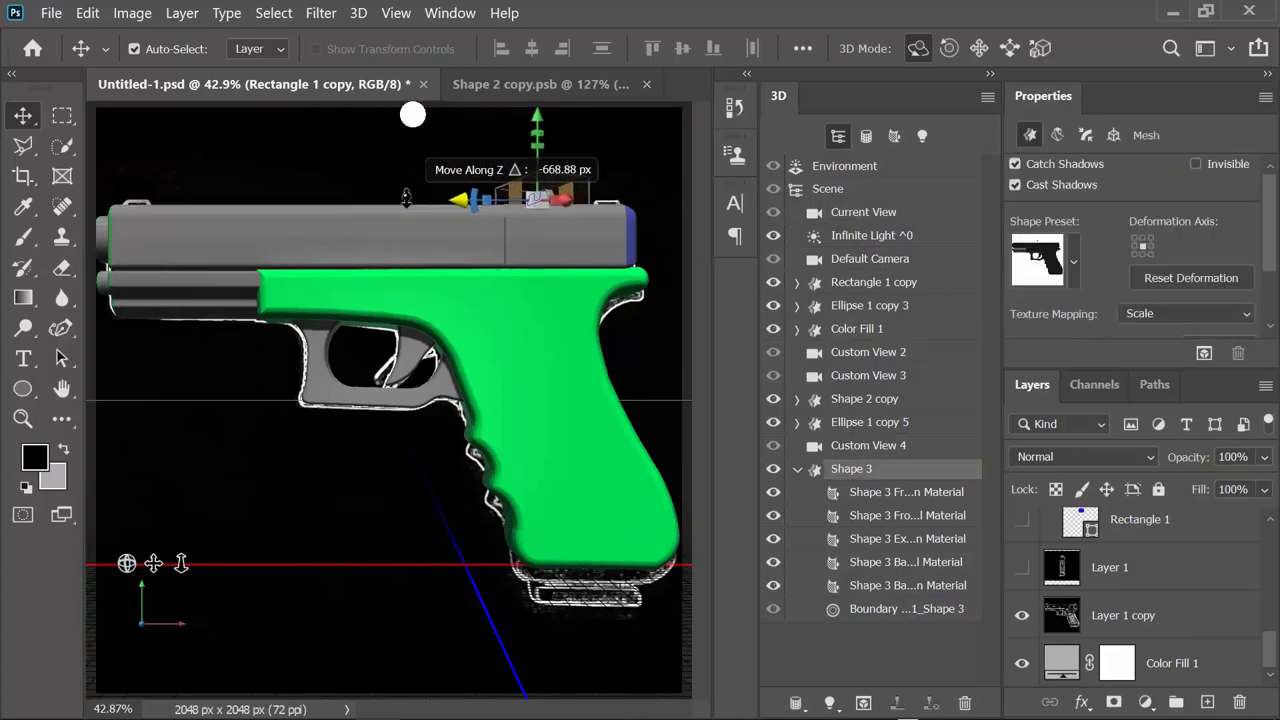
{"action": "left_click_drag", "start_coordinate": [126, 563], "coordinate": [697, 424]}
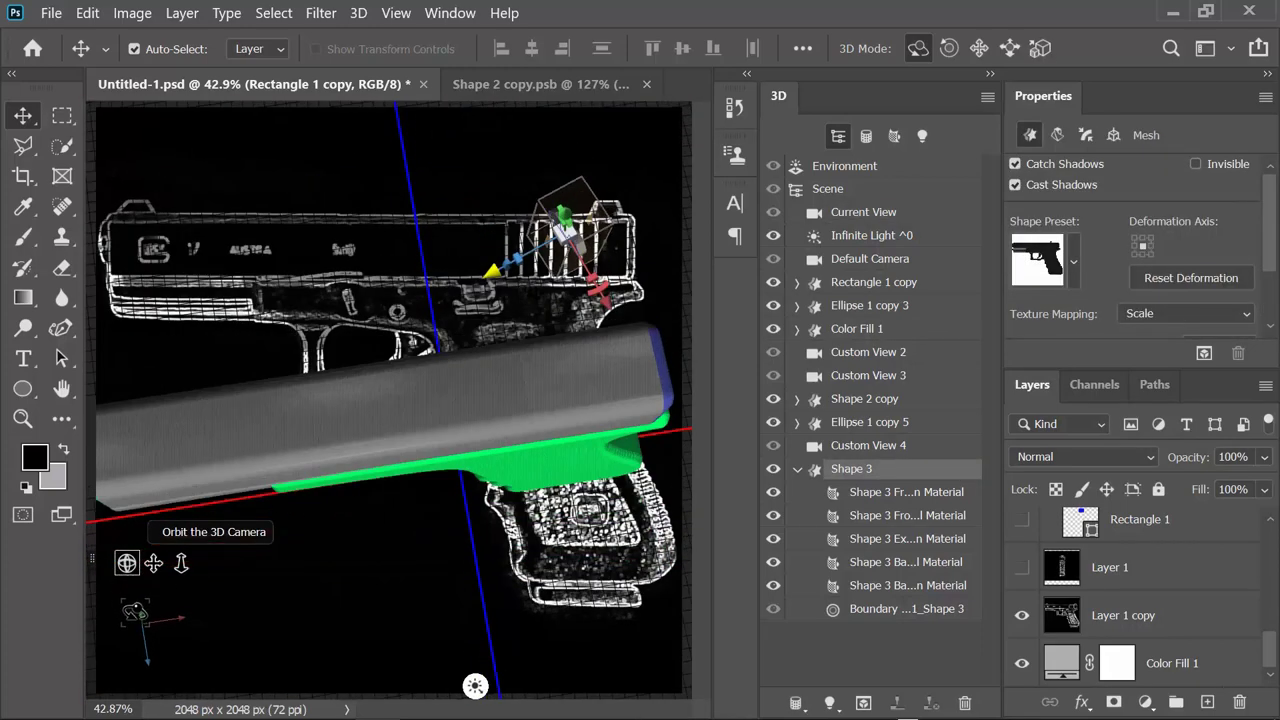
{"action": "left_click", "coordinate": [1113, 135]}
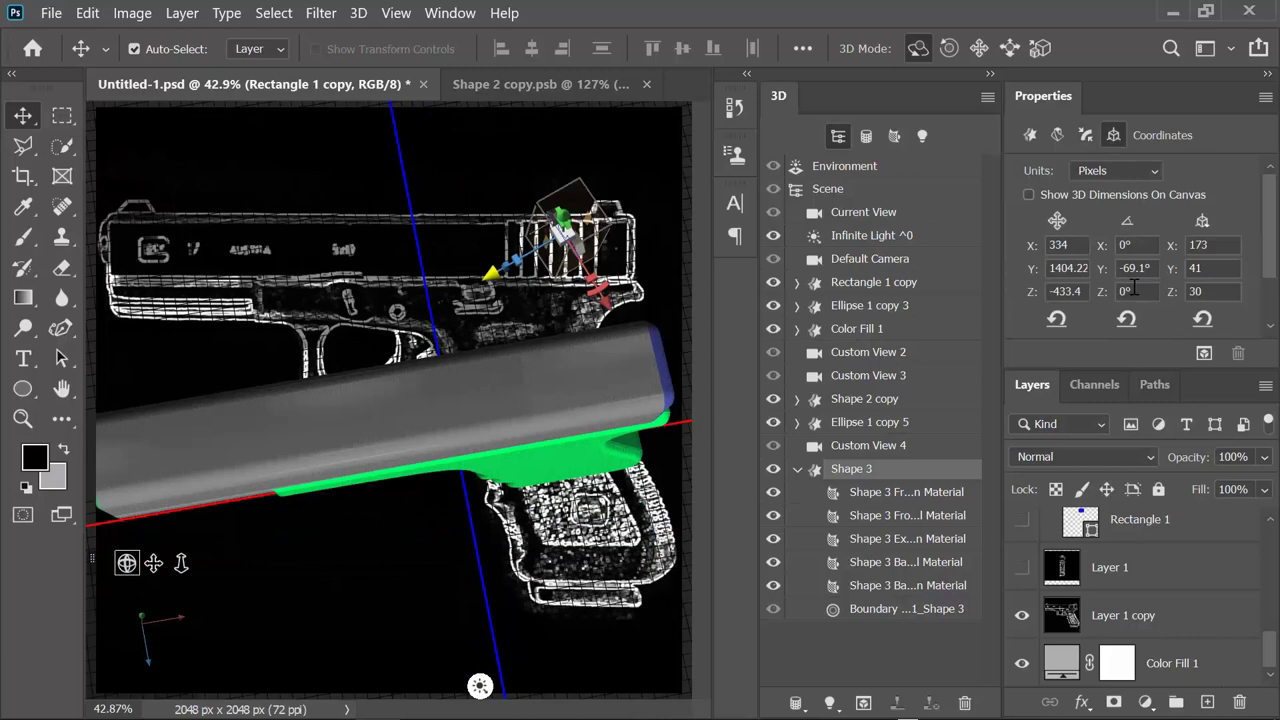
{"action": "left_click", "coordinate": [1130, 268]}
{"action": "type", "text": "-90"}
{"action": "key", "text": "Return"}
Reduce the rear sight's extrusion depth and push it along the depth axis
{"action": "left_click_drag", "start_coordinate": [505, 200], "coordinate": [483, 199]}
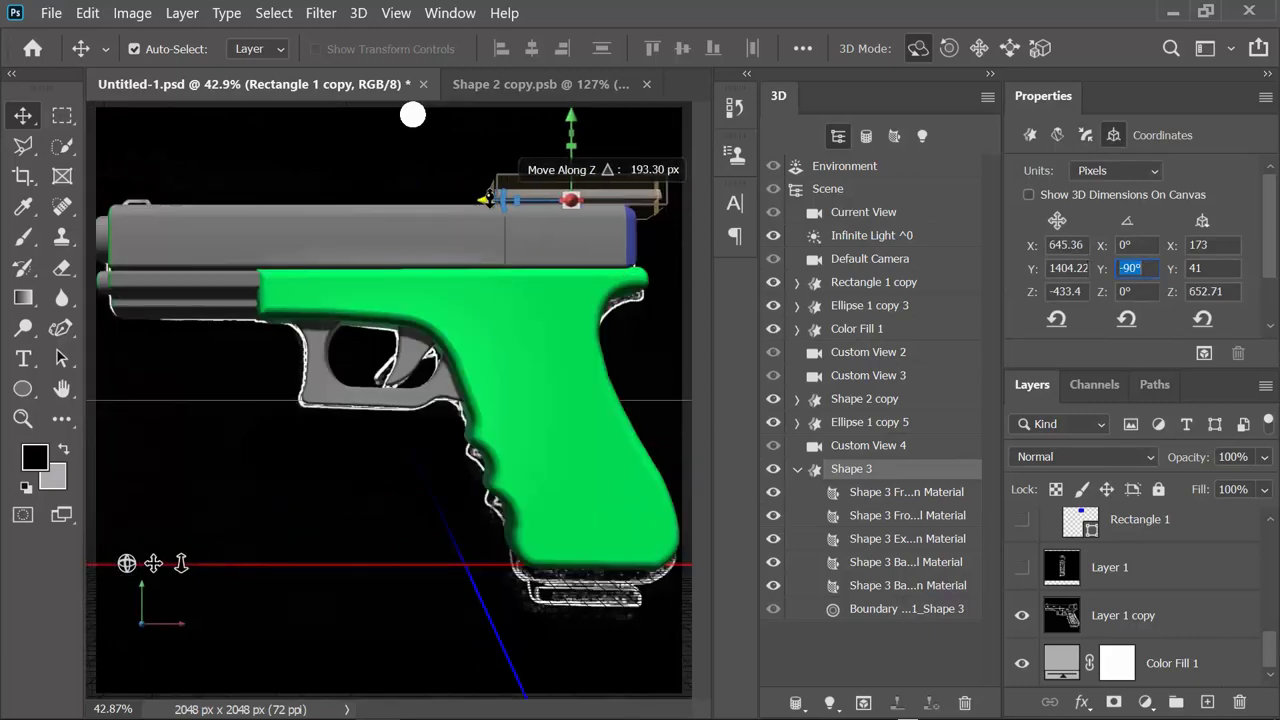
{"action": "left_click", "coordinate": [1030, 135]}
{"action": "scroll", "coordinate": [1203, 281], "scroll_direction": "down", "scroll_amount": 2}
{"action": "left_click_drag", "start_coordinate": [1203, 281], "coordinate": [1145, 287]}
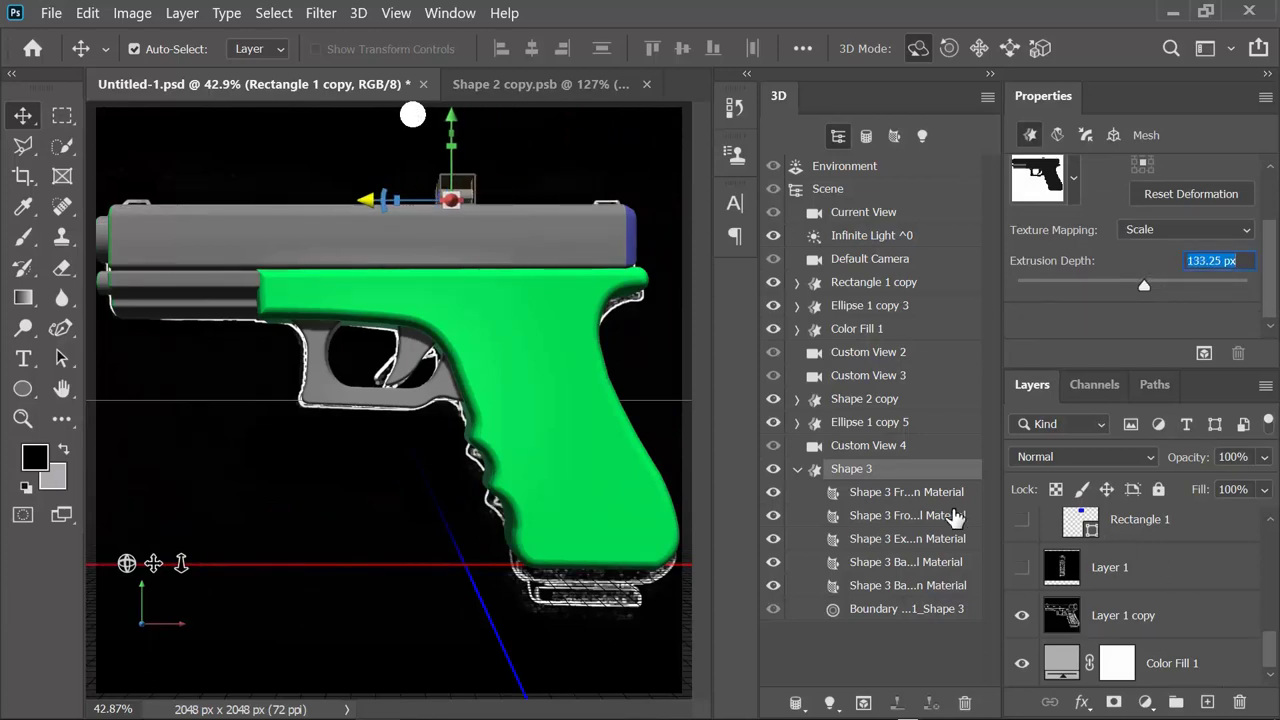
{"action": "left_click_drag", "start_coordinate": [395, 200], "coordinate": [457, 200]}
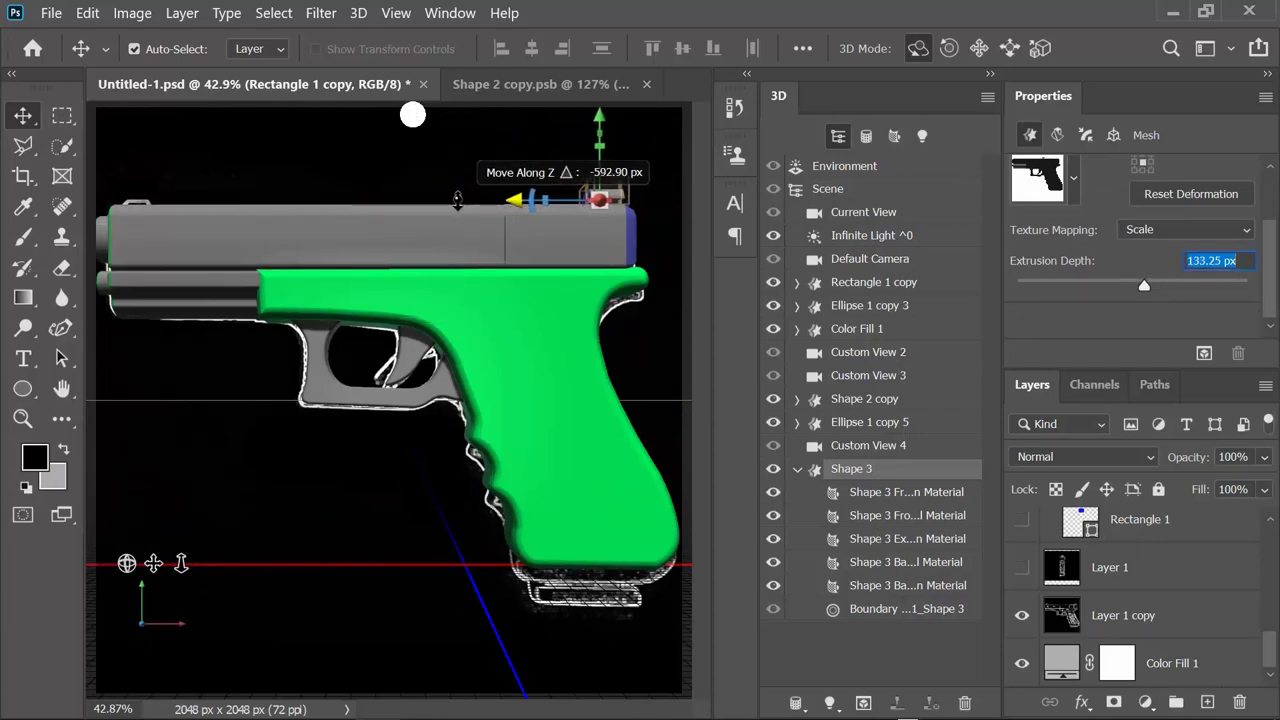
Move the rear sight toward the slide top and hide the sketch reference layer
{"action": "left_click_drag", "start_coordinate": [127, 563], "coordinate": [887, 457]}
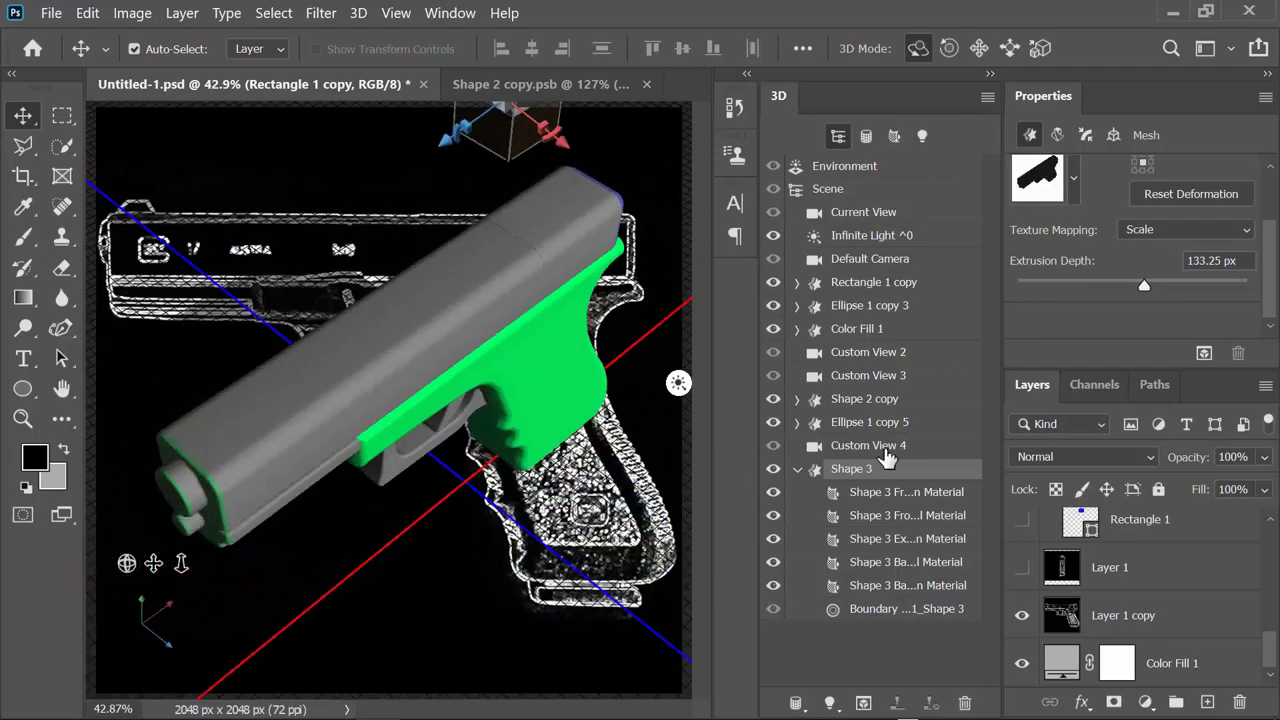
{"action": "left_click", "coordinate": [1113, 135]}
{"action": "left_click_drag", "start_coordinate": [598, 112], "coordinate": [650, 150]}
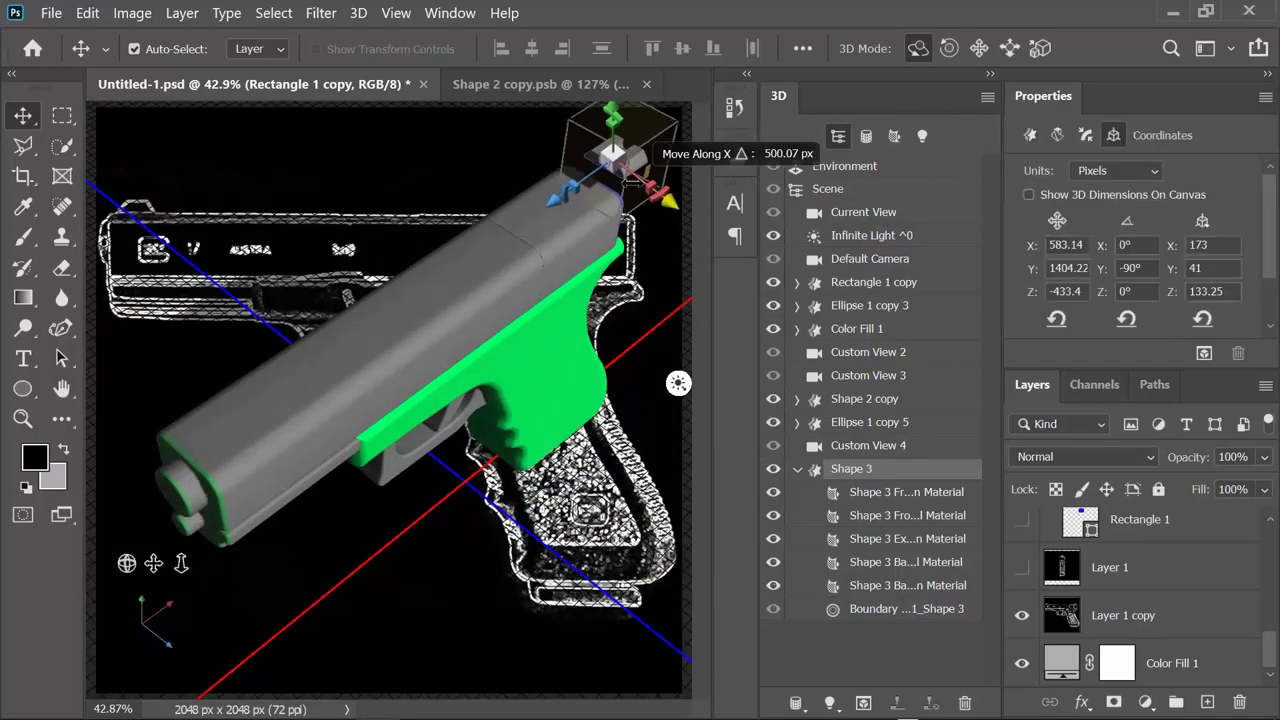
{"action": "left_click", "coordinate": [1021, 615]}
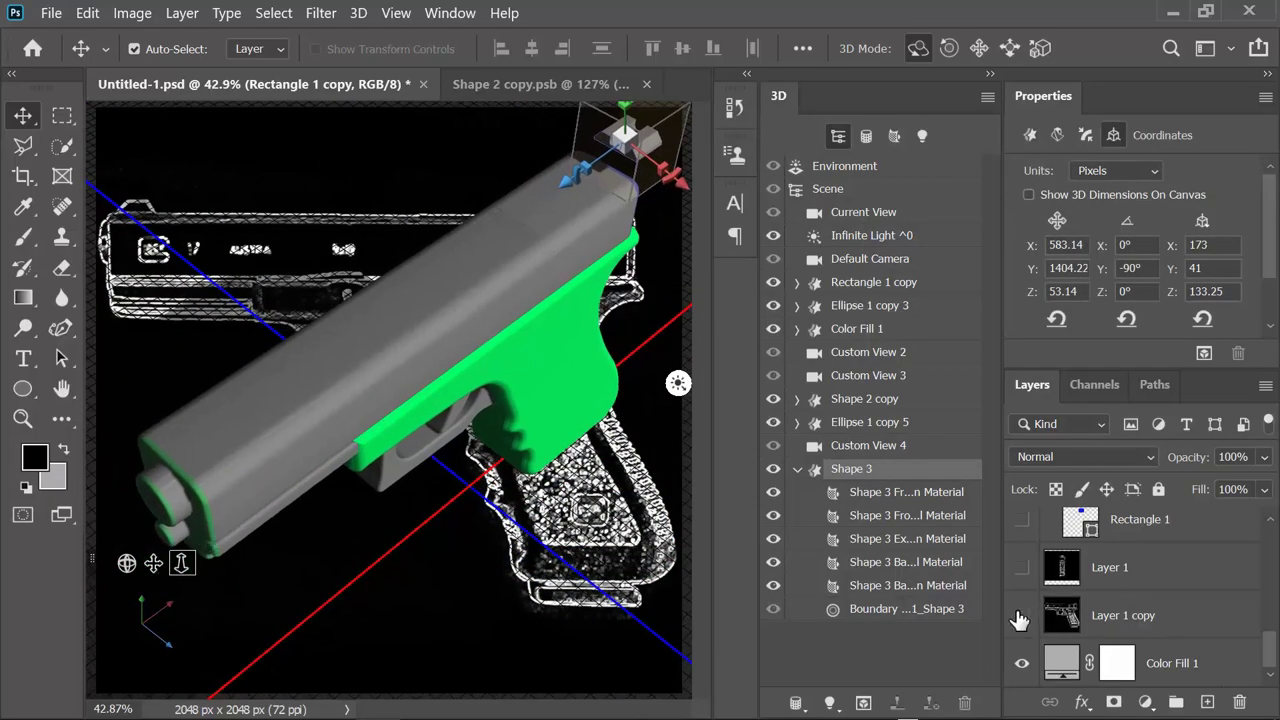
{"action": "left_click_drag", "start_coordinate": [153, 563], "coordinate": [503, 323]}
{"action": "left_click_drag", "start_coordinate": [540, 230], "coordinate": [462, 302]}
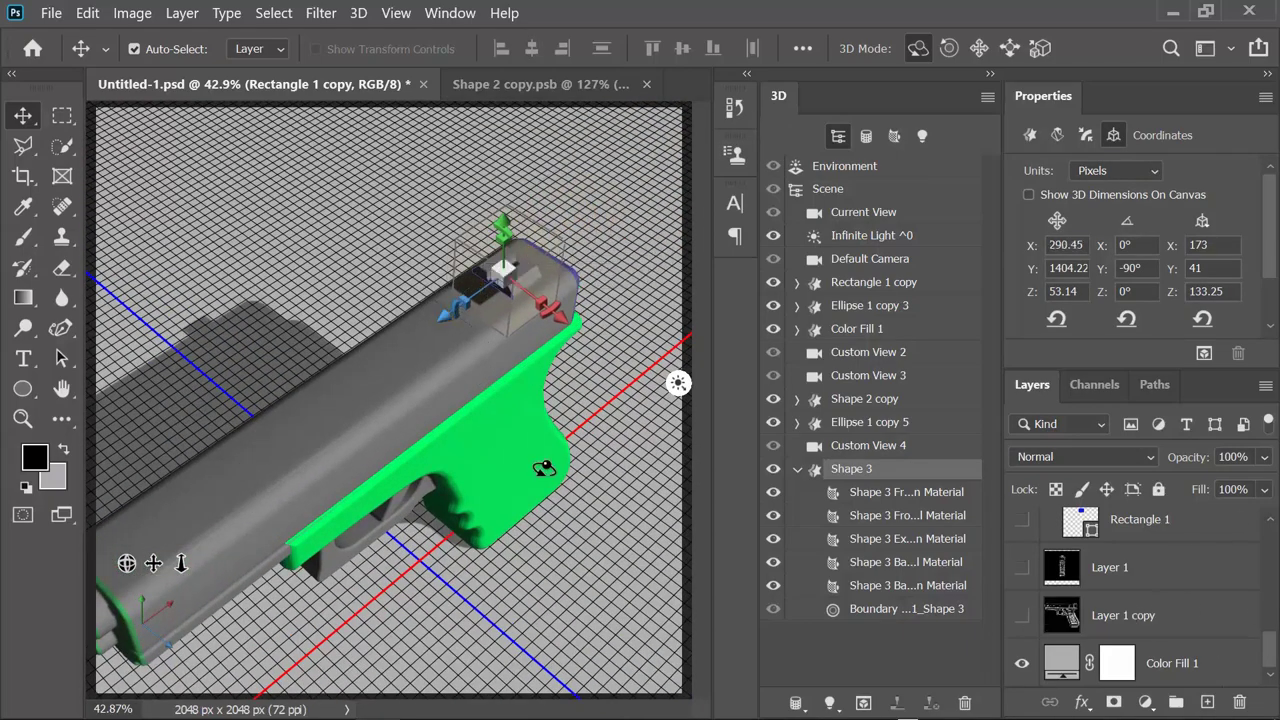
Lower the rear sight onto the slide top and centre it sideways, checking from several angles
{"action": "left_click_drag", "start_coordinate": [126, 563], "coordinate": [130, 500]}
{"action": "left_click_drag", "start_coordinate": [518, 222], "coordinate": [524, 255]}
{"action": "left_click_drag", "start_coordinate": [126, 563], "coordinate": [87, 565]}
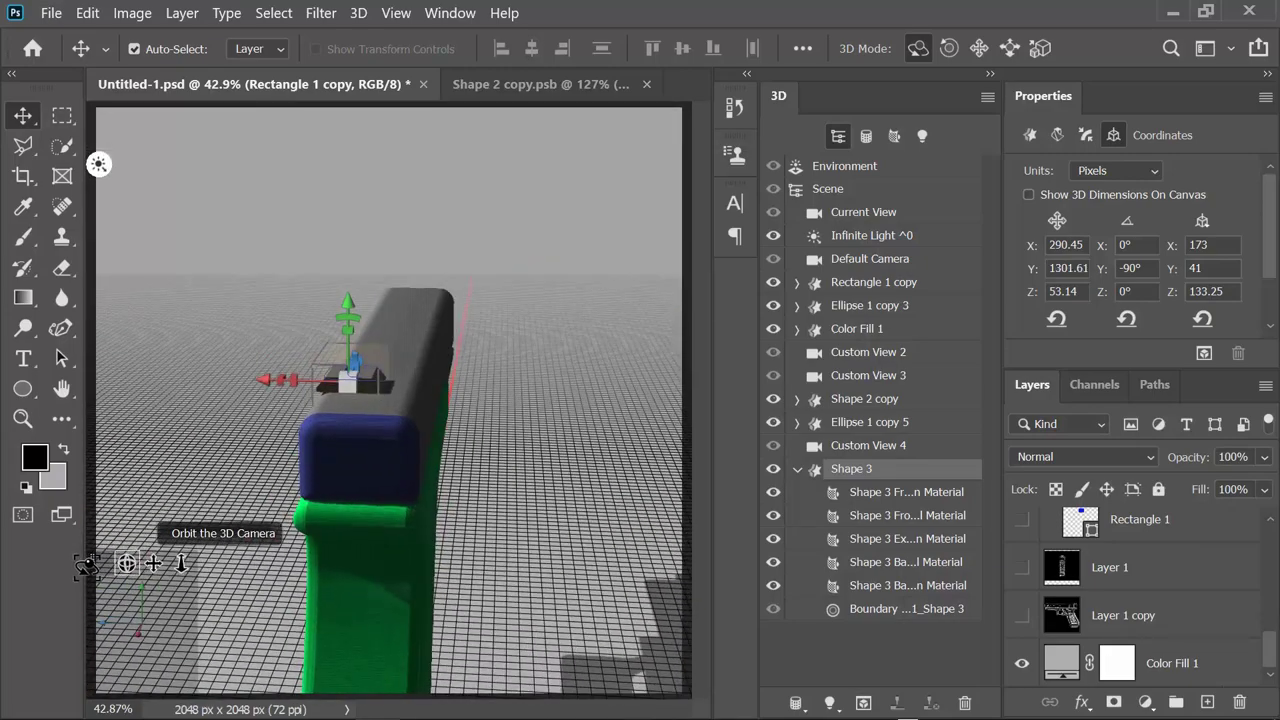
{"action": "left_click_drag", "start_coordinate": [283, 380], "coordinate": [300, 380]}
{"action": "mouse_move", "coordinate": [126, 563]}
{"action": "left_mouse_down"}
{"action": "mouse_move", "coordinate": [140, 585]}
{"action": "mouse_move", "coordinate": [160, 582]}
{"action": "left_mouse_up"}
{"action": "left_click", "coordinate": [866, 375]}
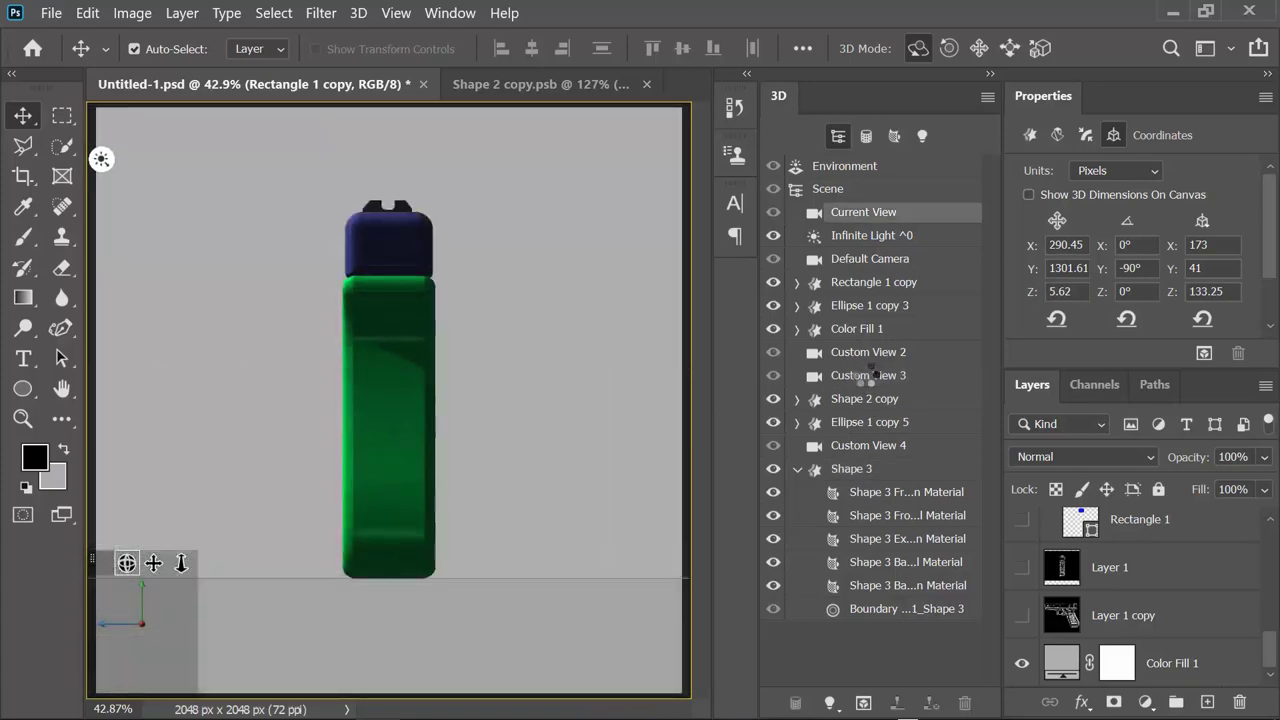
Zoom in on the slide's rear and fine-tune the sight to Z -1.14, Y 1300.77
{"action": "left_click_drag", "start_coordinate": [153, 563], "coordinate": [157, 634]}
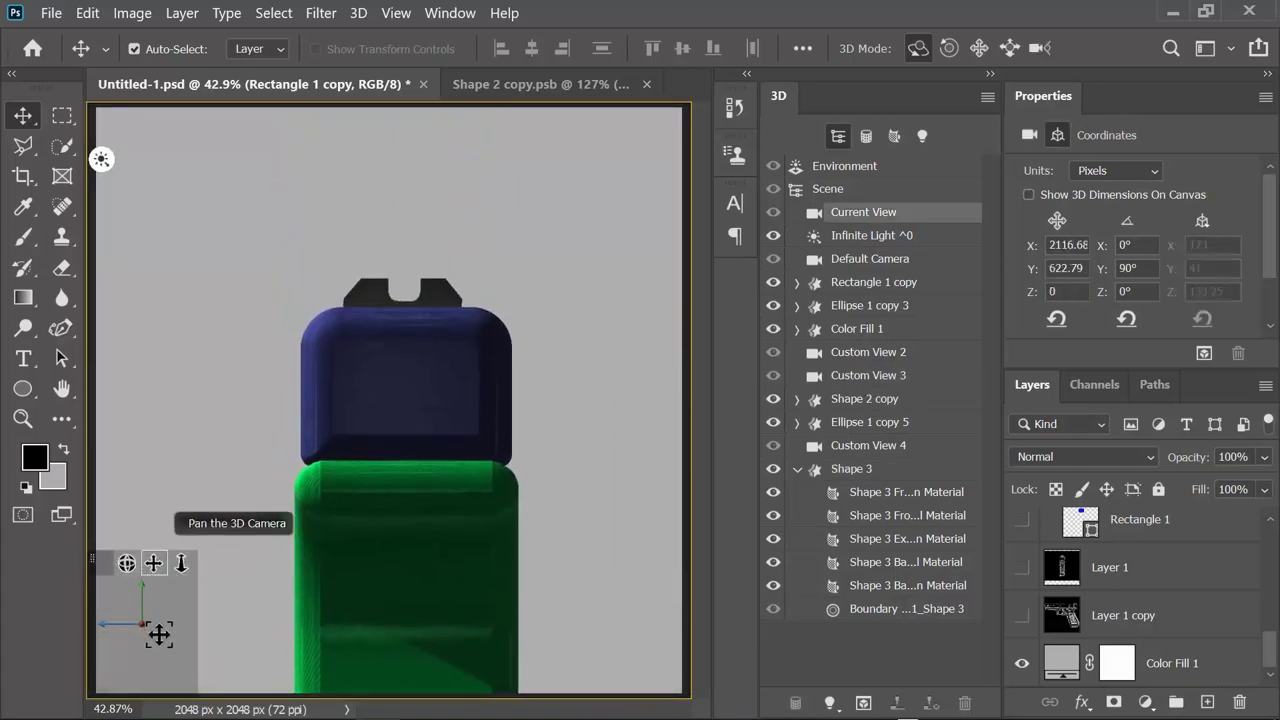
{"action": "left_click_drag", "start_coordinate": [181, 563], "coordinate": [157, 666]}
{"action": "left_click", "coordinate": [363, 318]}
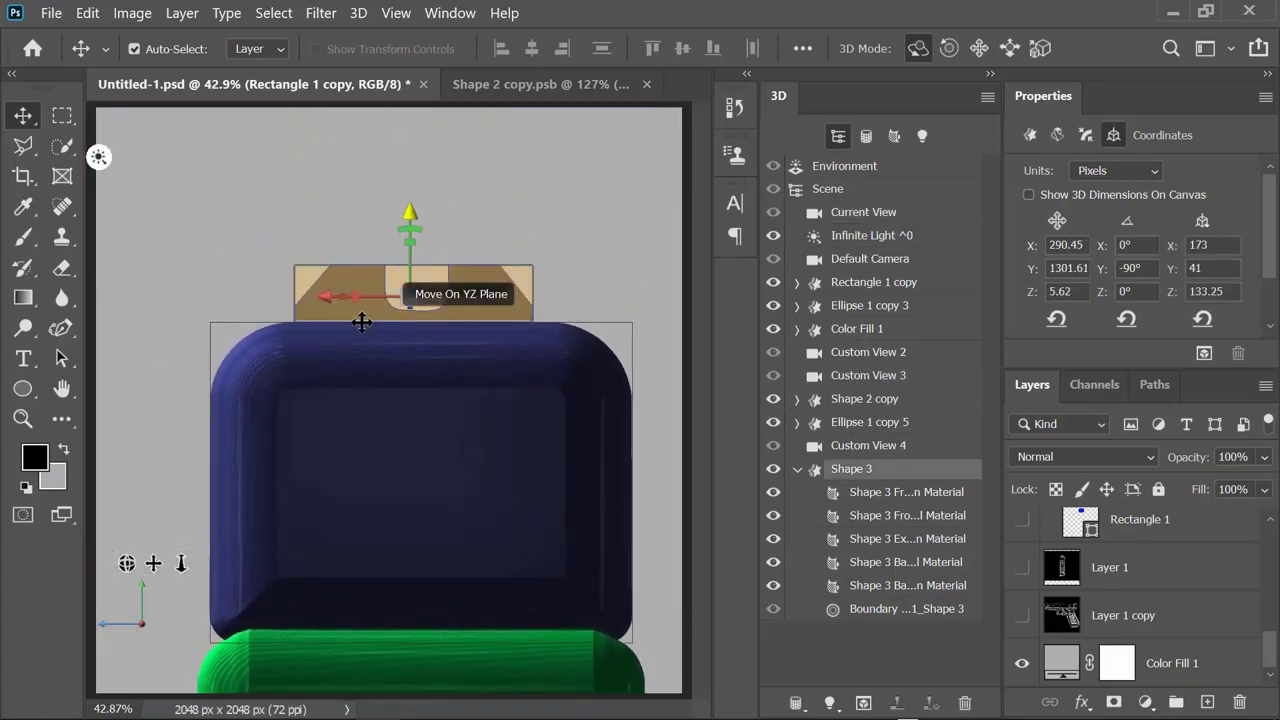
{"action": "left_click_drag", "start_coordinate": [370, 296], "coordinate": [328, 296]}
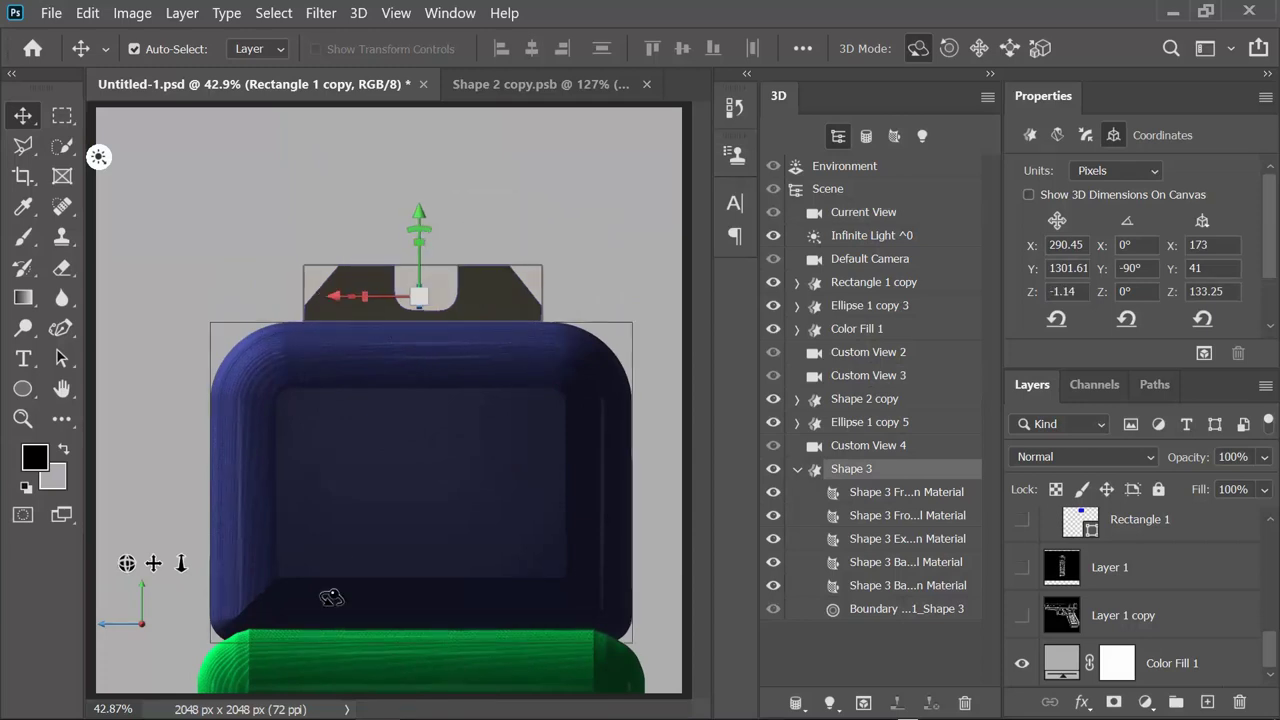
{"action": "left_click_drag", "start_coordinate": [419, 209], "coordinate": [419, 211]}
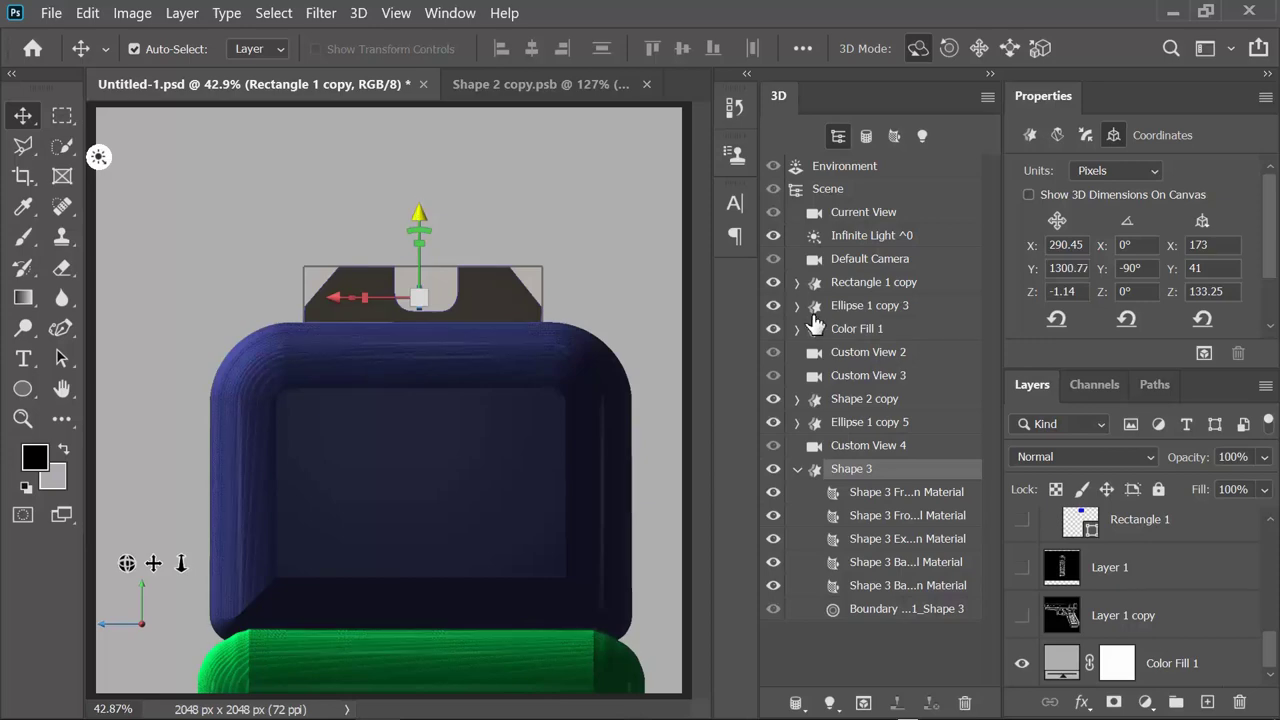
{"action": "scroll", "coordinate": [1258, 256], "scroll_direction": "down", "scroll_amount": 3}
{"action": "left_click", "coordinate": [1030, 134]}
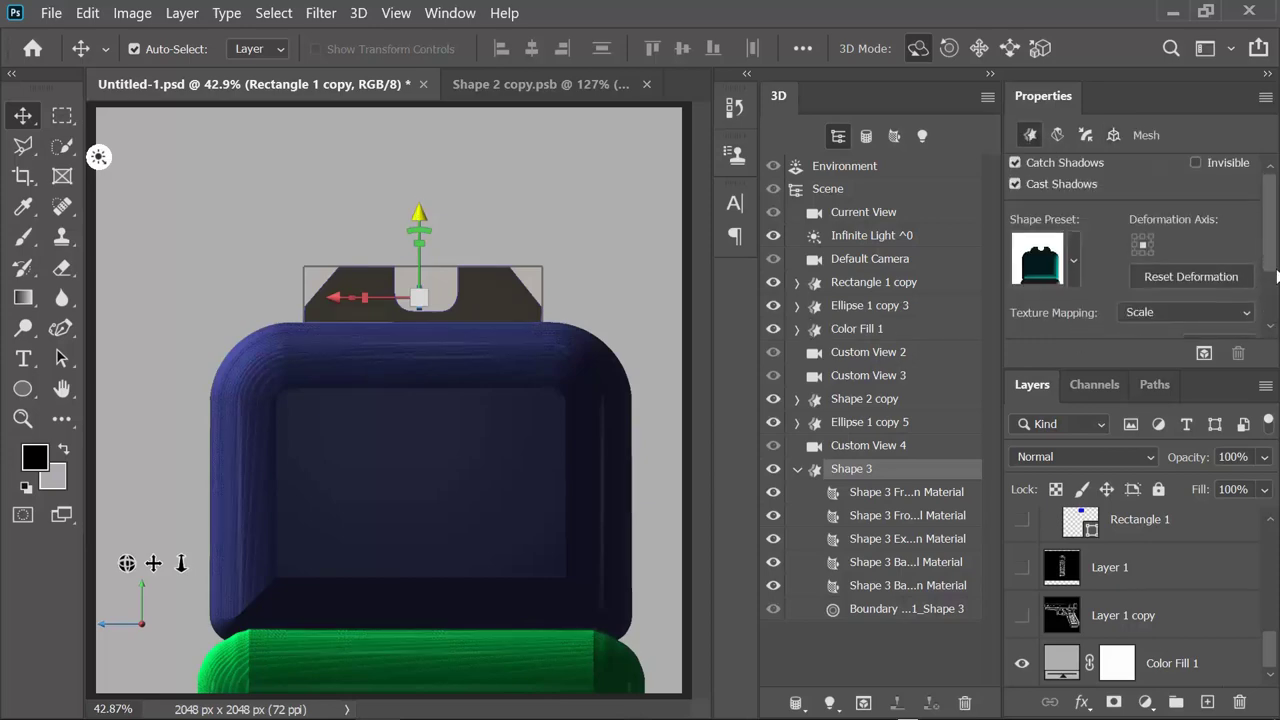
In the sight's source shape, raise the top anchor points to make it 43 px tall
{"action": "scroll", "coordinate": [1265, 300], "scroll_direction": "down", "scroll_amount": 3}
{"action": "scroll", "coordinate": [1153, 328], "scroll_direction": "down", "scroll_amount": 1}
{"action": "left_click", "coordinate": [1131, 324]}
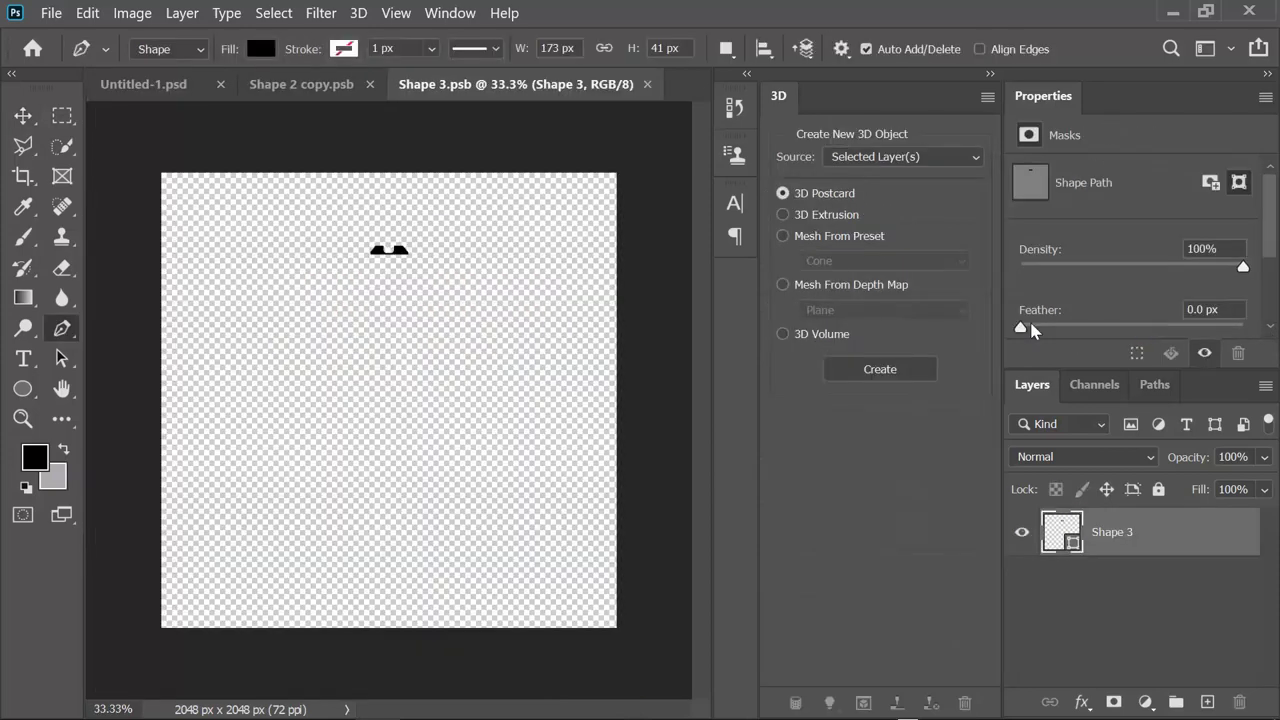
{"action": "scroll", "coordinate": [457, 309], "scroll_direction": "up", "scroll_amount": 3}
{"action": "scroll", "coordinate": [457, 309], "scroll_direction": "up", "scroll_amount": 5}
{"action": "right_click", "coordinate": [63, 360]}
{"action": "left_click", "coordinate": [182, 379]}
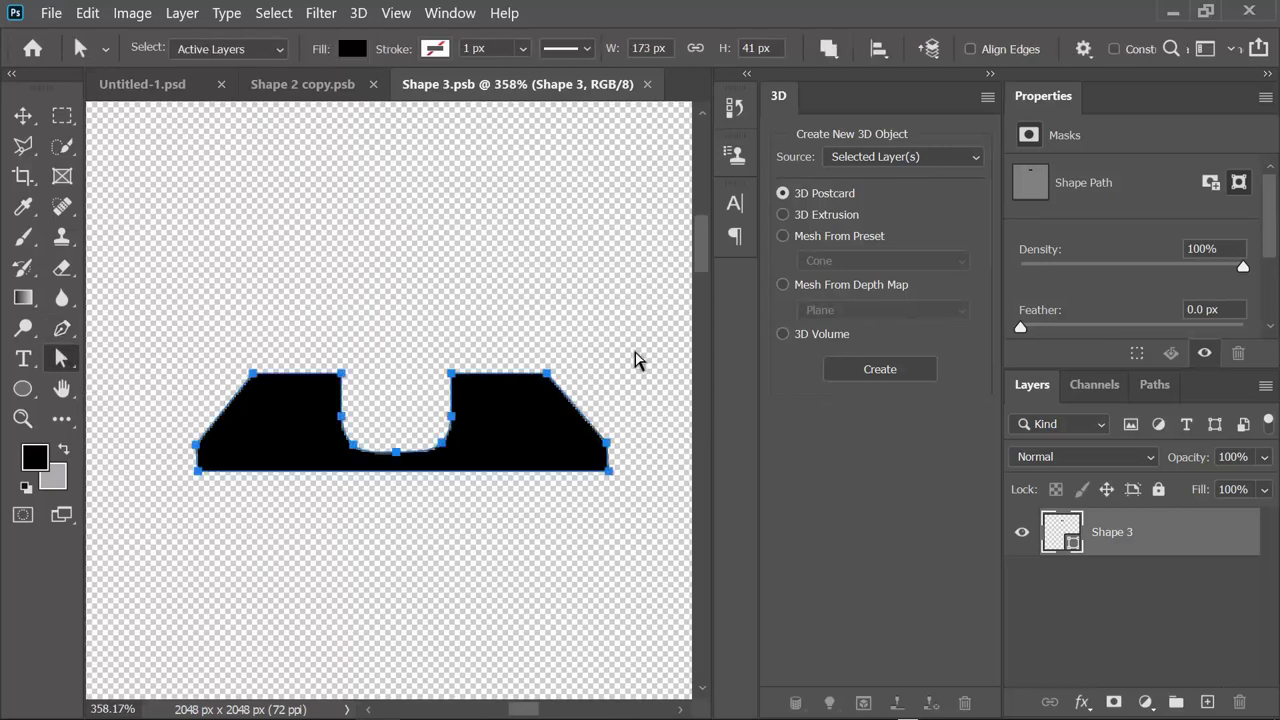
{"action": "mouse_move", "coordinate": [640, 337]}
{"action": "left_mouse_down"}
{"action": "mouse_move", "coordinate": [203, 463]}
{"action": "mouse_move", "coordinate": [196, 478]}
{"action": "left_mouse_up"}
{"action": "key", "text": "Up"}
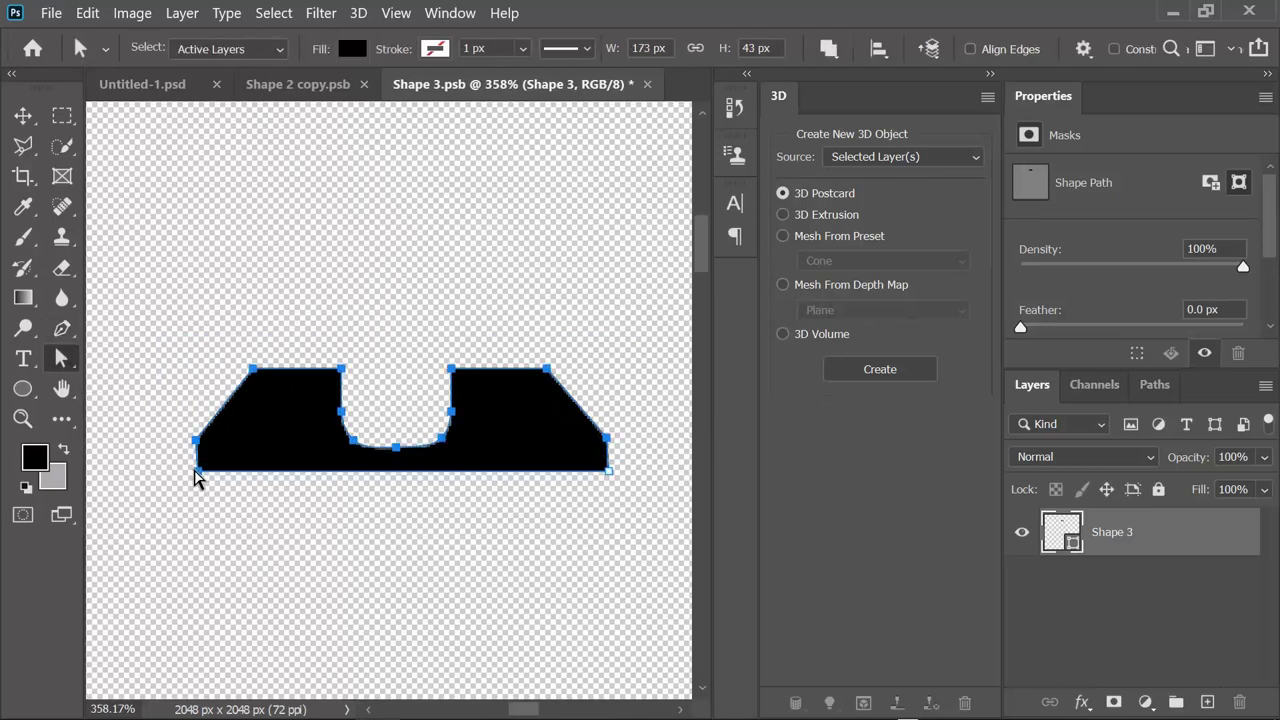
Save and close Shape 2 copy.psb, then return to Custom View 2 of the pistol
{"action": "key", "text": "ctrl+s"}
{"action": "left_click", "coordinate": [290, 85]}
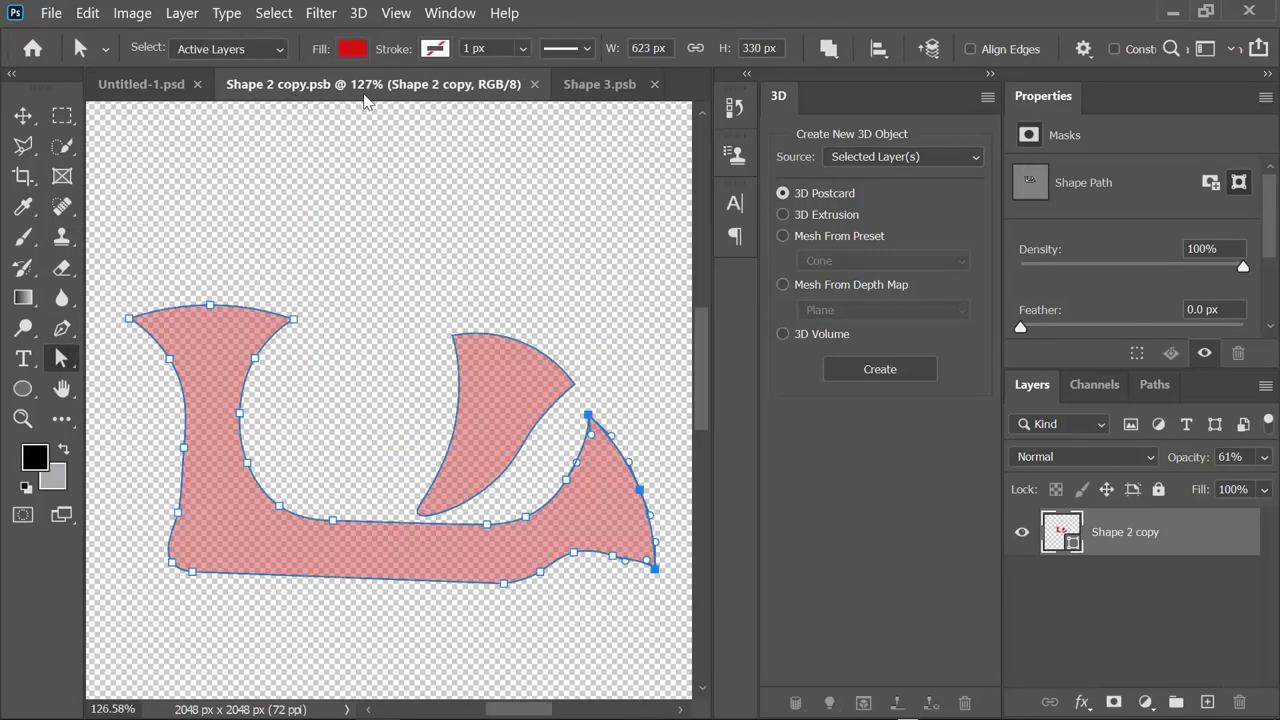
{"action": "left_click", "coordinate": [535, 84]}
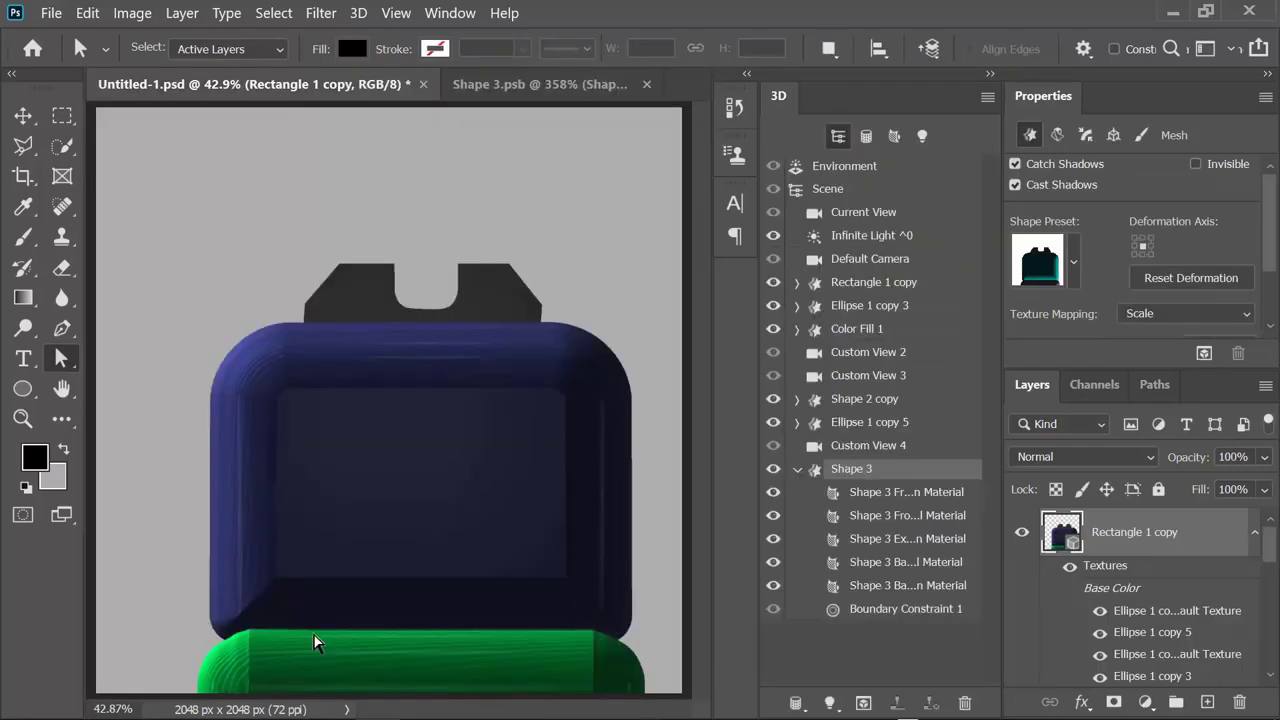
{"action": "left_click", "coordinate": [857, 352]}
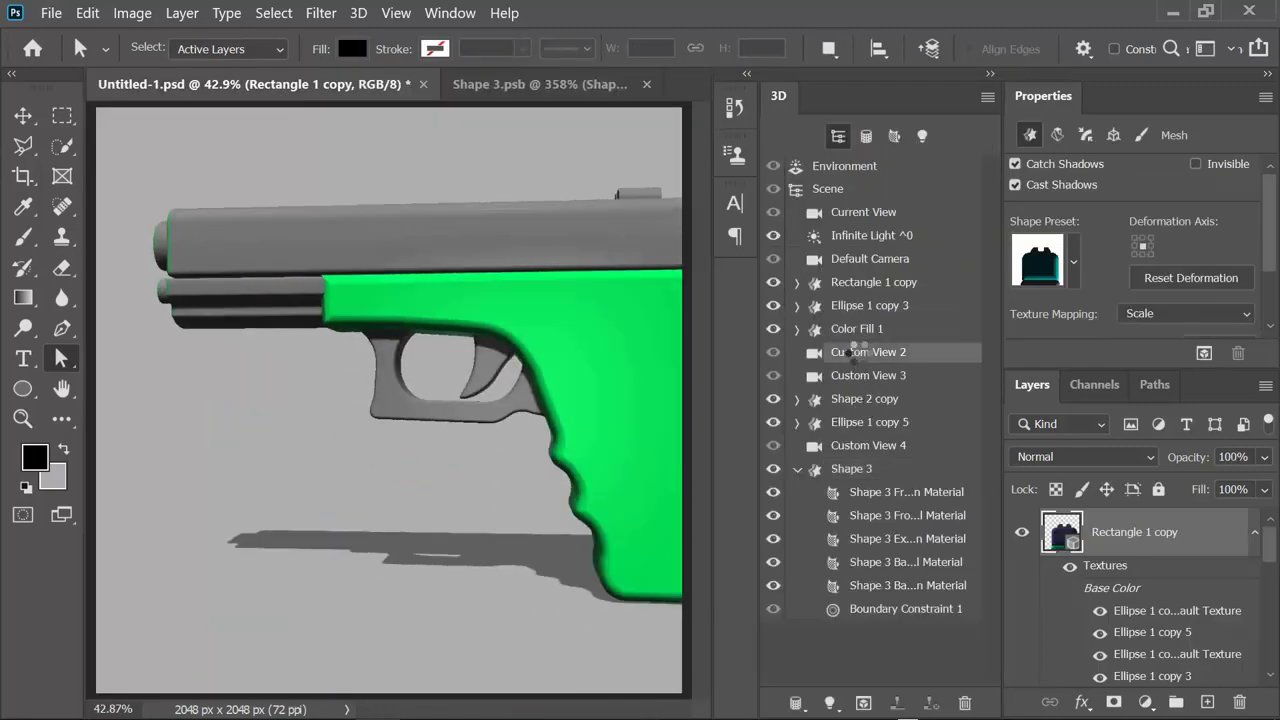
Show the Layer 1 copy sketch reference and lower Rectangle 1 copy's opacity
{"action": "scroll", "coordinate": [1120, 600], "scroll_direction": "down", "scroll_amount": 5}
{"action": "scroll", "coordinate": [1120, 600], "scroll_direction": "down", "scroll_amount": 5}
{"action": "left_click", "coordinate": [1021, 618]}
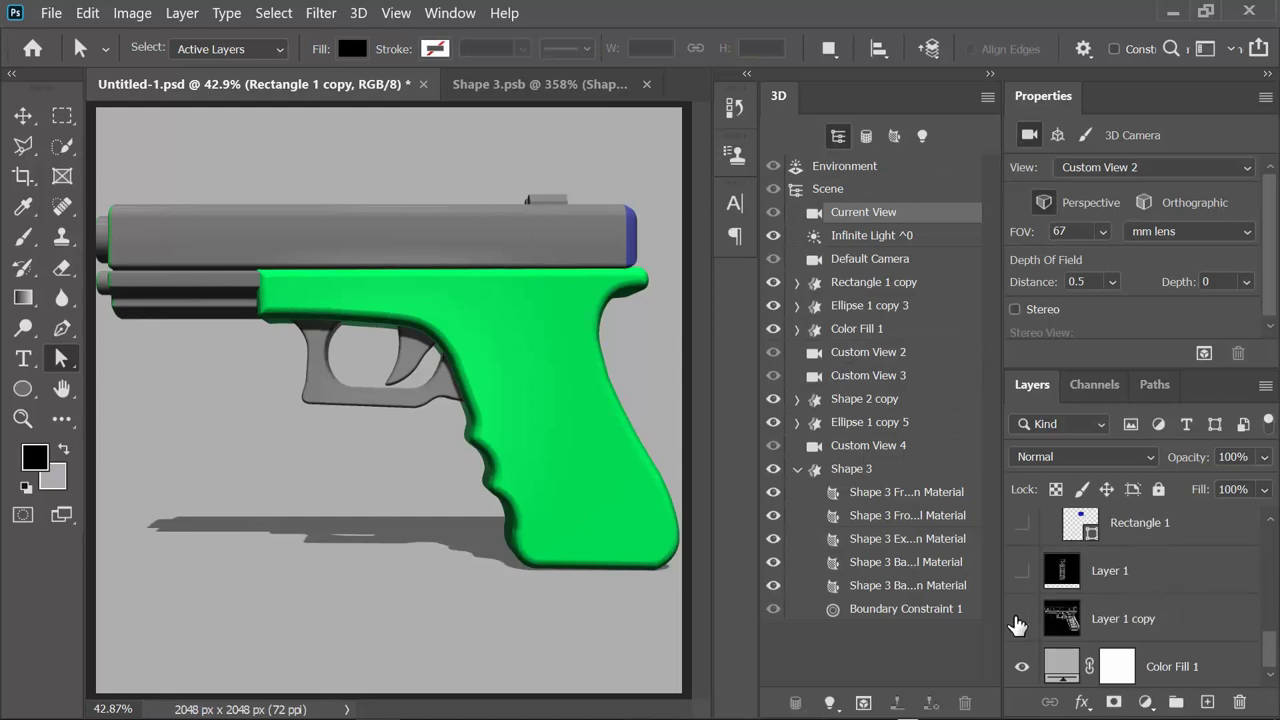
{"action": "scroll", "coordinate": [1120, 600], "scroll_direction": "up", "scroll_amount": 5}
{"action": "left_click", "coordinate": [1264, 457]}
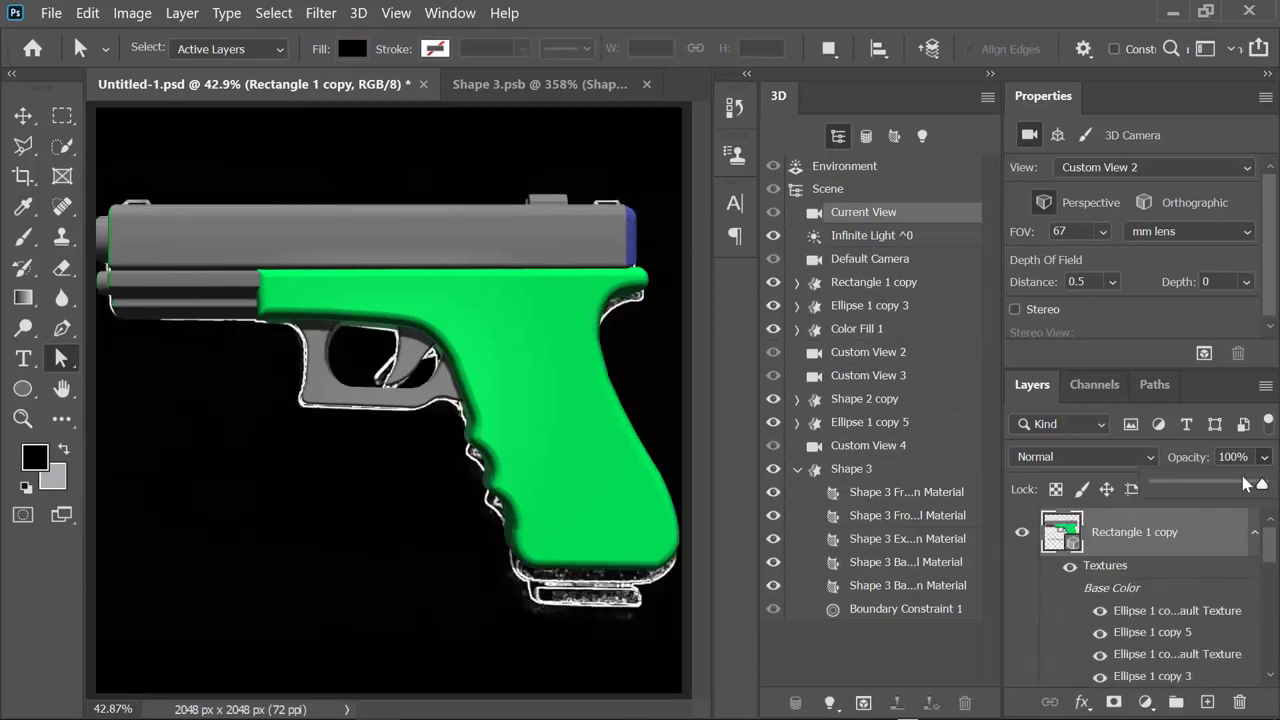
{"action": "left_click_drag", "start_coordinate": [1257, 483], "coordinate": [1213, 483]}
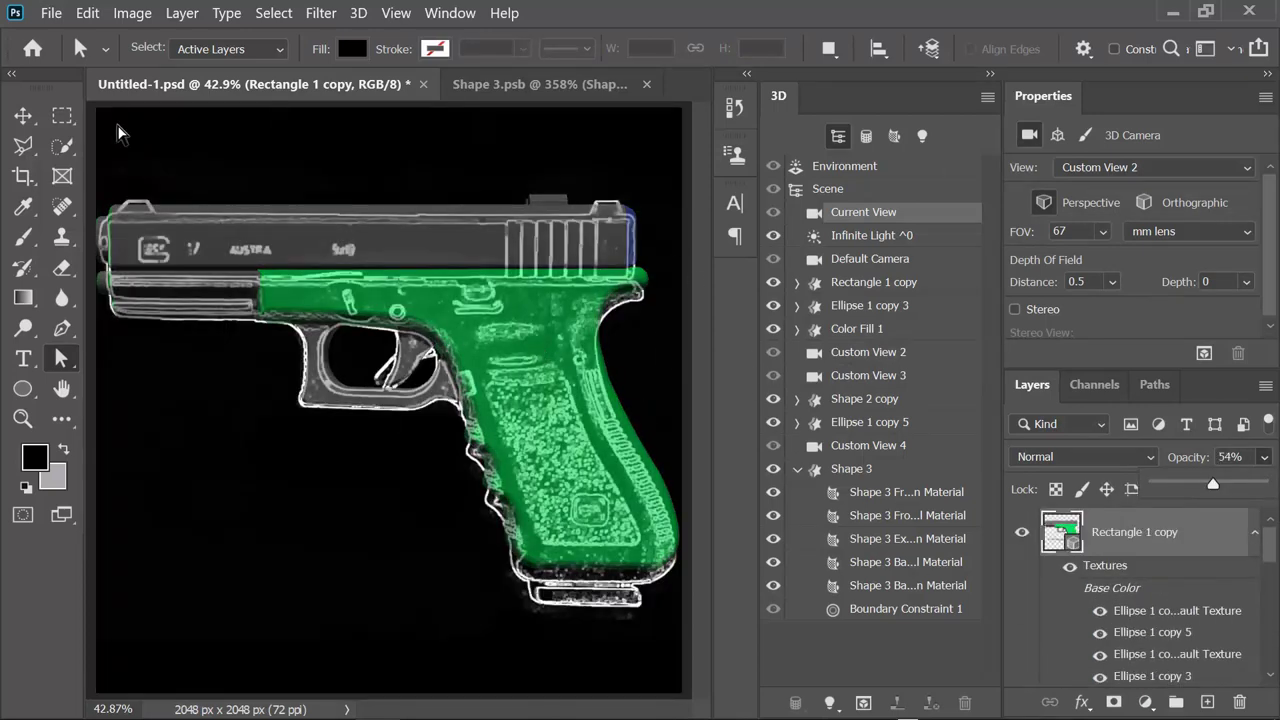
Set the rear sight's extrusion depth to 100 px and align it along Z with the sketch
{"action": "key", "text": "v"}
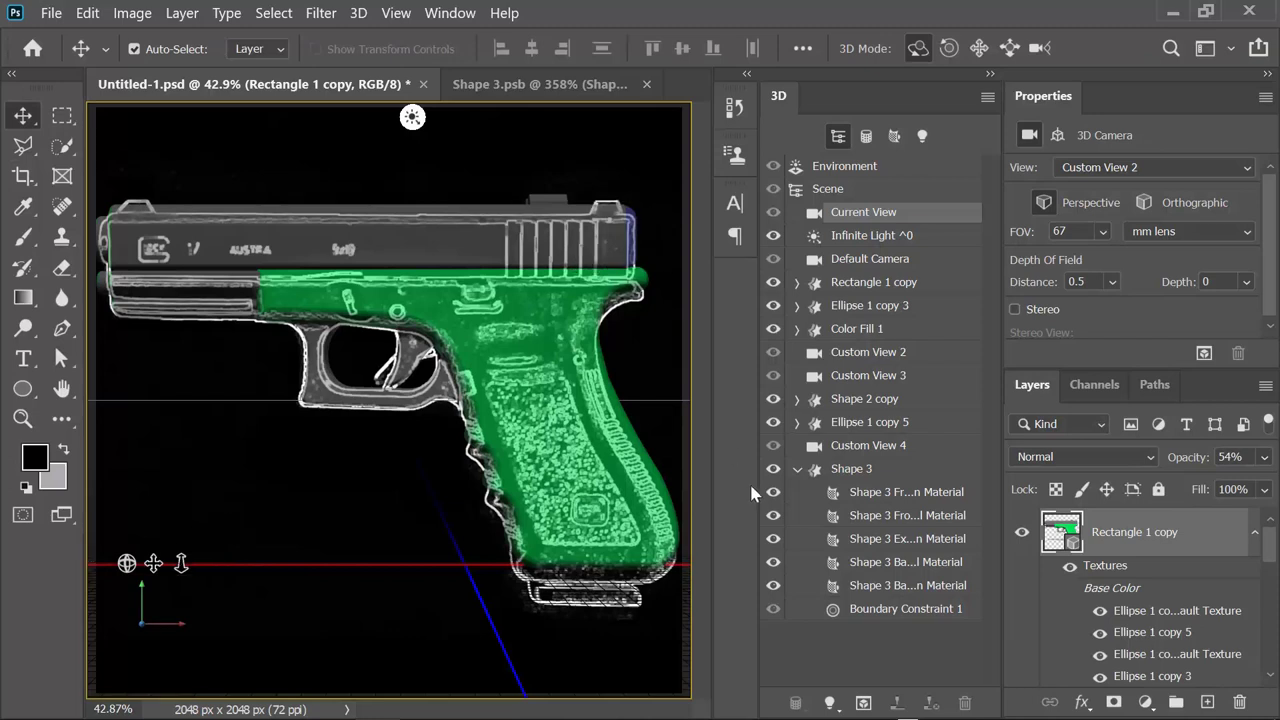
{"action": "left_click", "coordinate": [551, 196]}
{"action": "left_click_drag", "start_coordinate": [545, 207], "coordinate": [487, 210]}
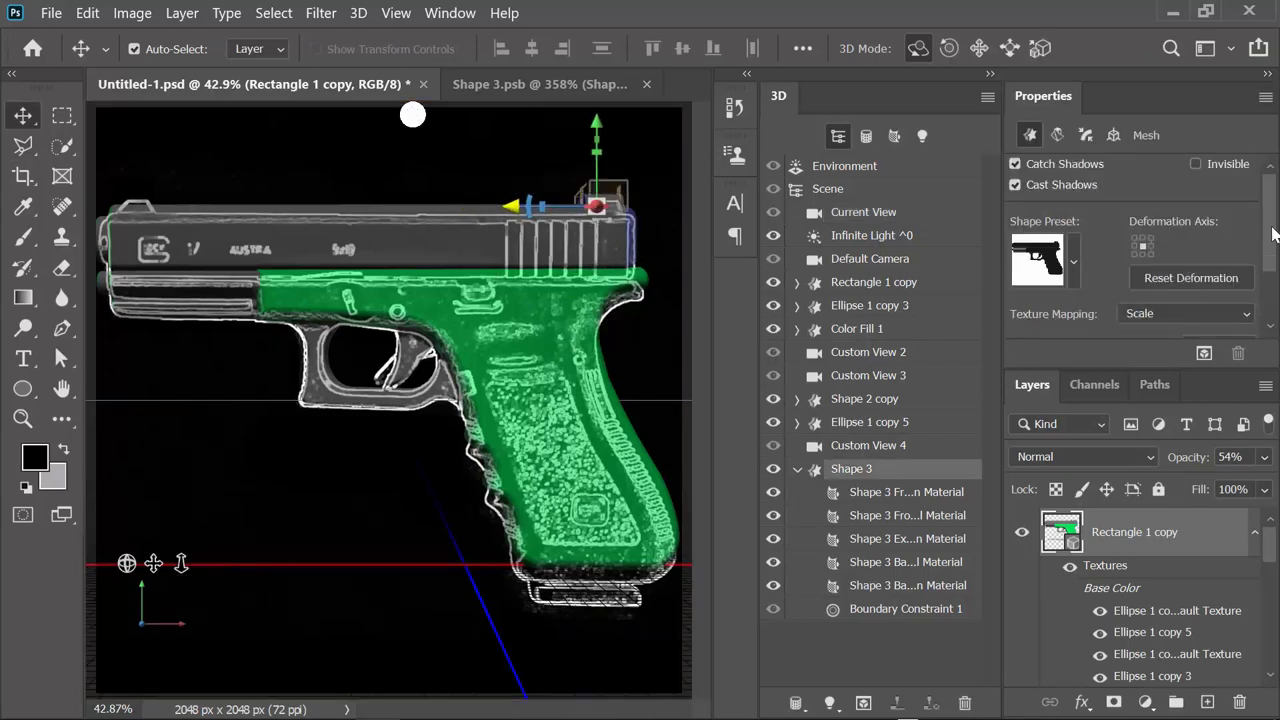
{"action": "scroll", "coordinate": [1272, 232], "scroll_direction": "down", "scroll_amount": 3}
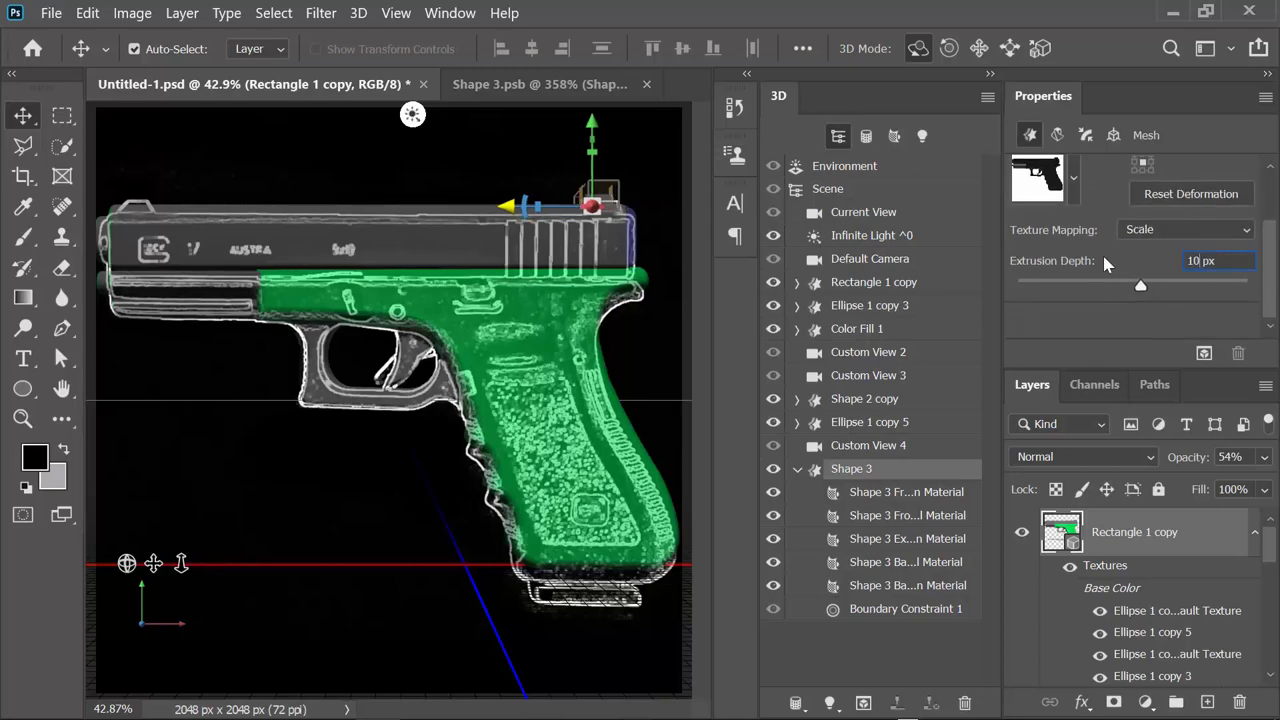
{"action": "type", "text": "100"}
{"action": "key", "text": "Return"}
{"action": "mouse_move", "coordinate": [540, 207]}
{"action": "left_mouse_down"}
{"action": "mouse_move", "coordinate": [509, 204]}
{"action": "mouse_move", "coordinate": [520, 206]}
{"action": "left_mouse_up"}
Save the pistol document and restore Rectangle 1 copy to 100% opacity
{"action": "left_click", "coordinate": [51, 13]}
{"action": "left_click", "coordinate": [70, 263]}
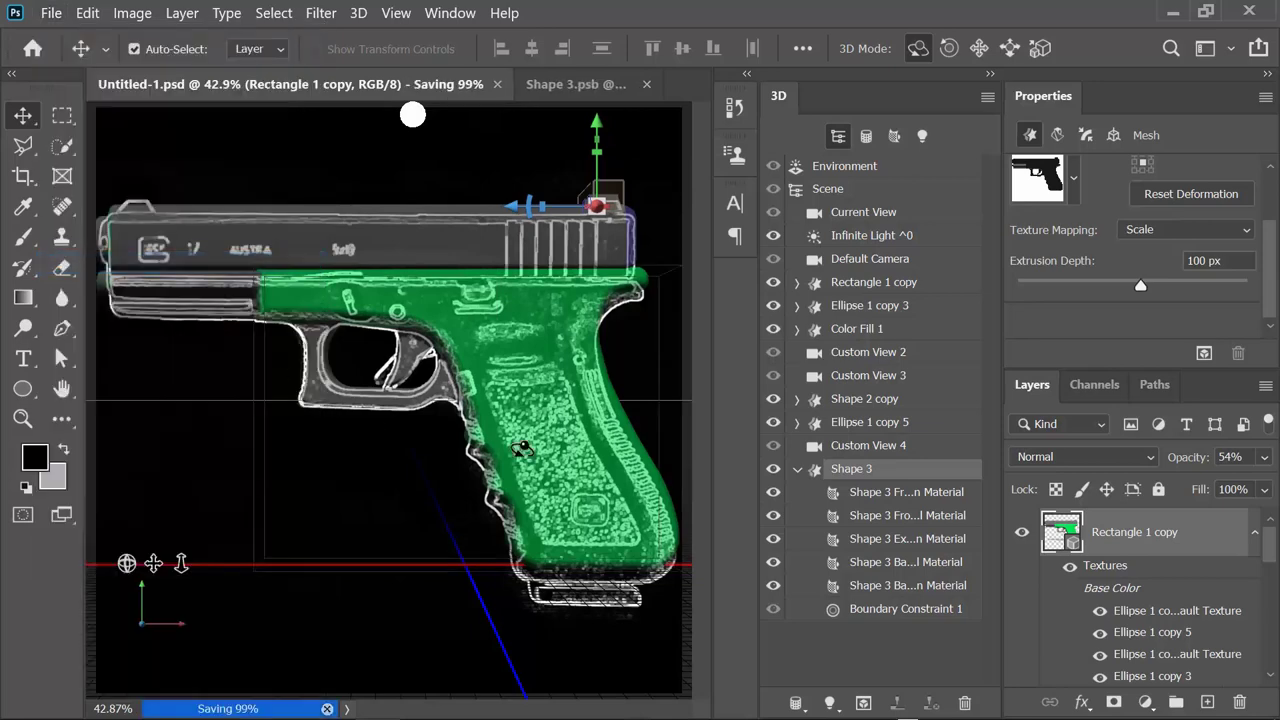
{"action": "left_click_drag", "start_coordinate": [1273, 464], "coordinate": [1272, 546]}
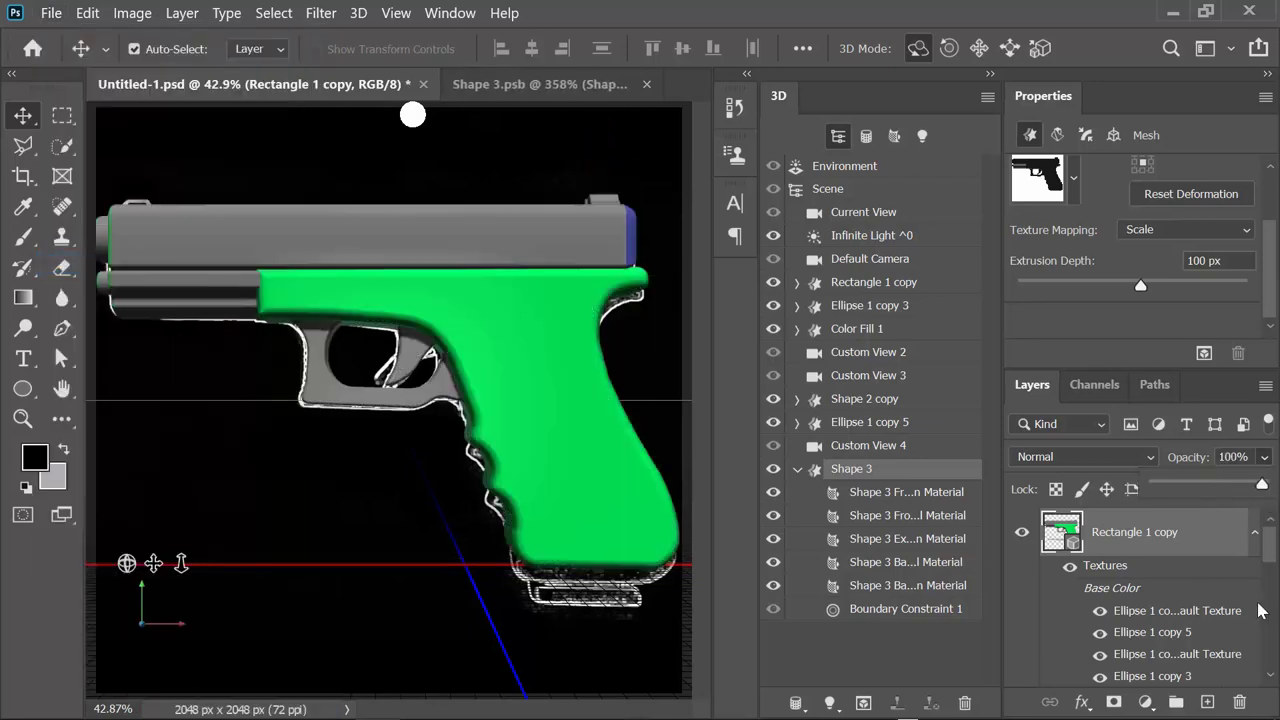
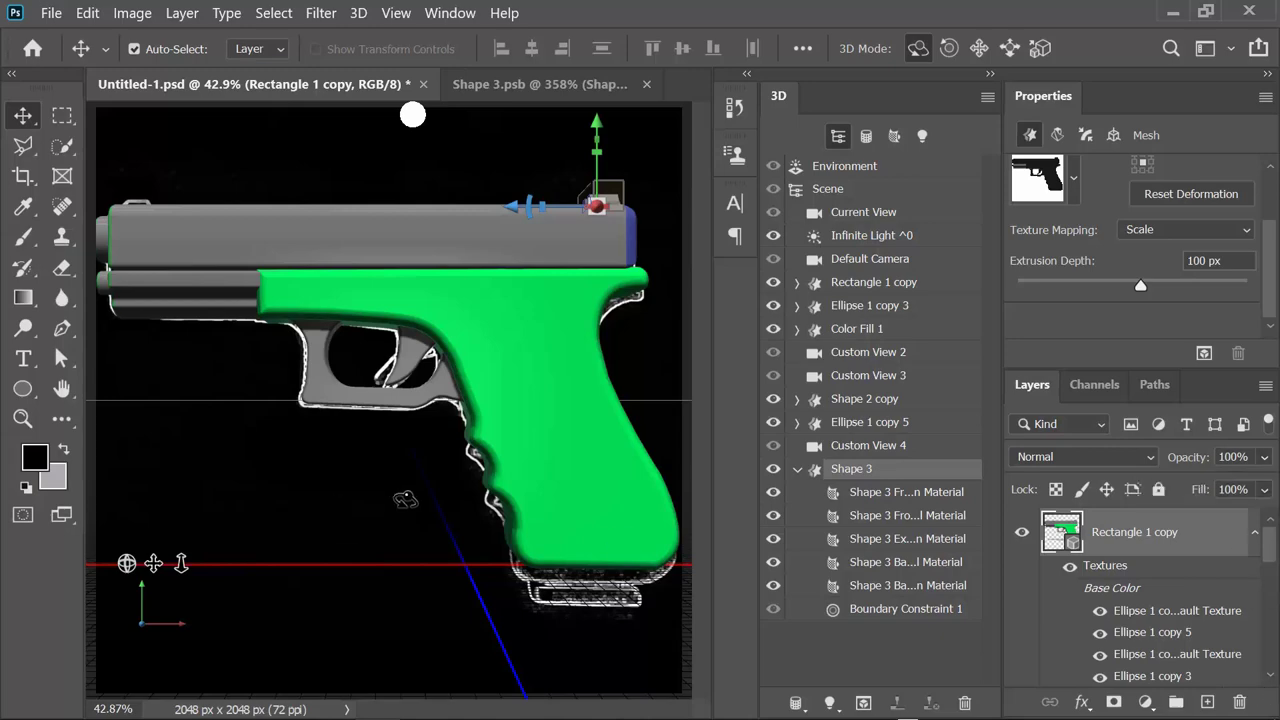
Hide the 3D pistol and side-view reference, and show the front-view reference image
{"action": "left_click_drag", "start_coordinate": [1272, 550], "coordinate": [1273, 553]}
{"action": "left_click", "coordinate": [1022, 531]}
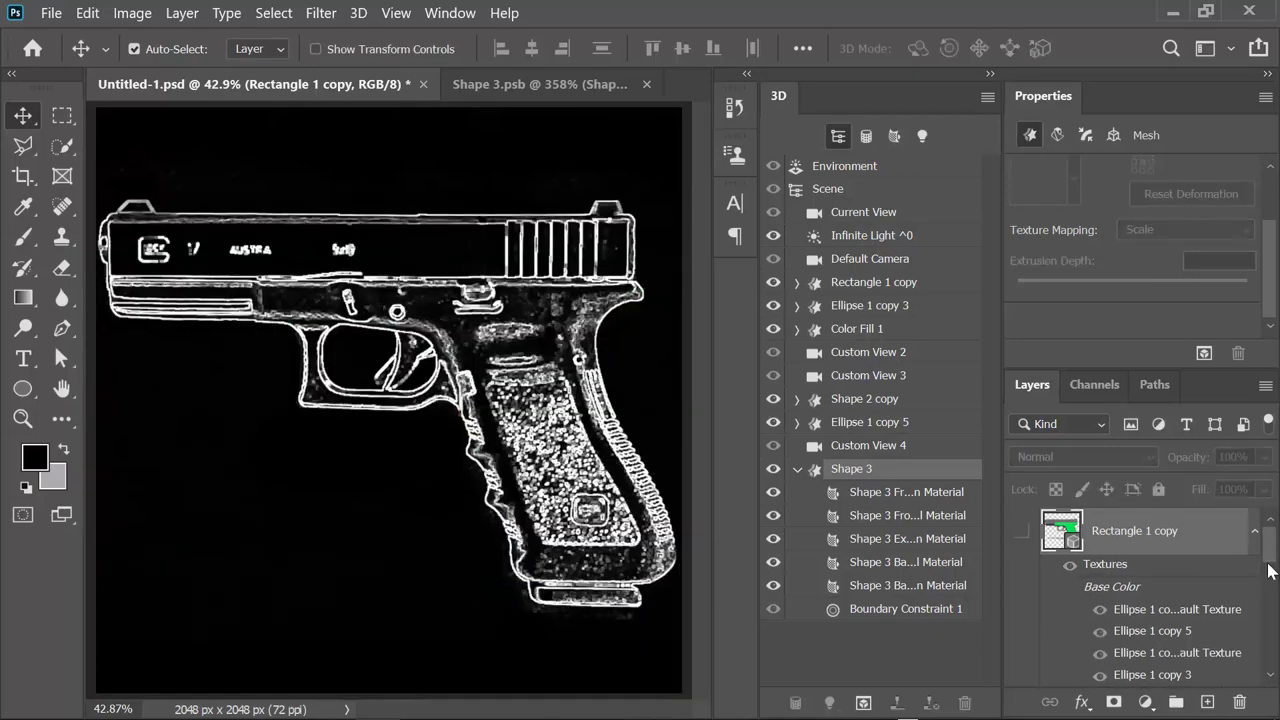
{"action": "scroll", "coordinate": [1028, 560], "scroll_direction": "down", "scroll_amount": 3}
{"action": "scroll", "coordinate": [1028, 580], "scroll_direction": "down", "scroll_amount": 2}
{"action": "left_click", "coordinate": [1022, 618]}
{"action": "left_click", "coordinate": [1022, 571]}
{"action": "scroll", "coordinate": [374, 171], "scroll_direction": "up", "scroll_amount": 2}
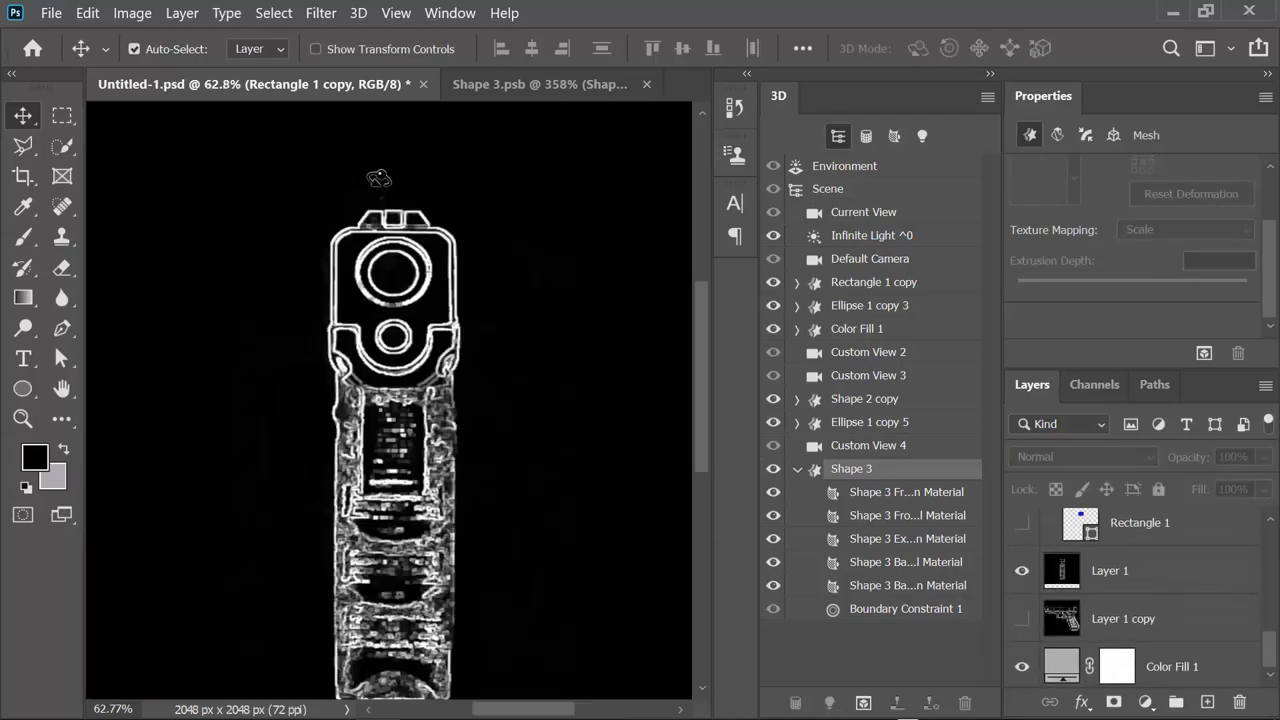
{"action": "scroll", "coordinate": [420, 223], "scroll_direction": "up", "scroll_amount": 3}
{"action": "scroll", "coordinate": [482, 268], "scroll_direction": "up", "scroll_amount": 1}
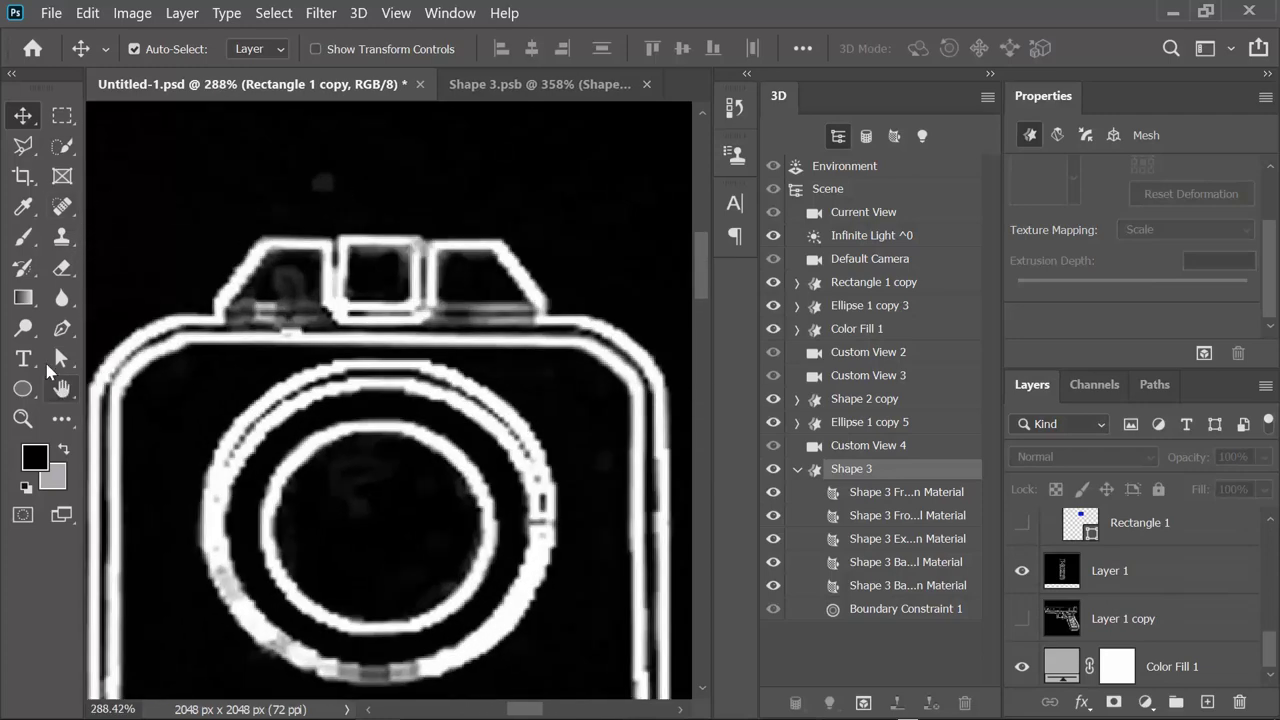
Select the Pen tool and swap back to the side-view reference image
{"action": "left_click", "coordinate": [62, 328]}
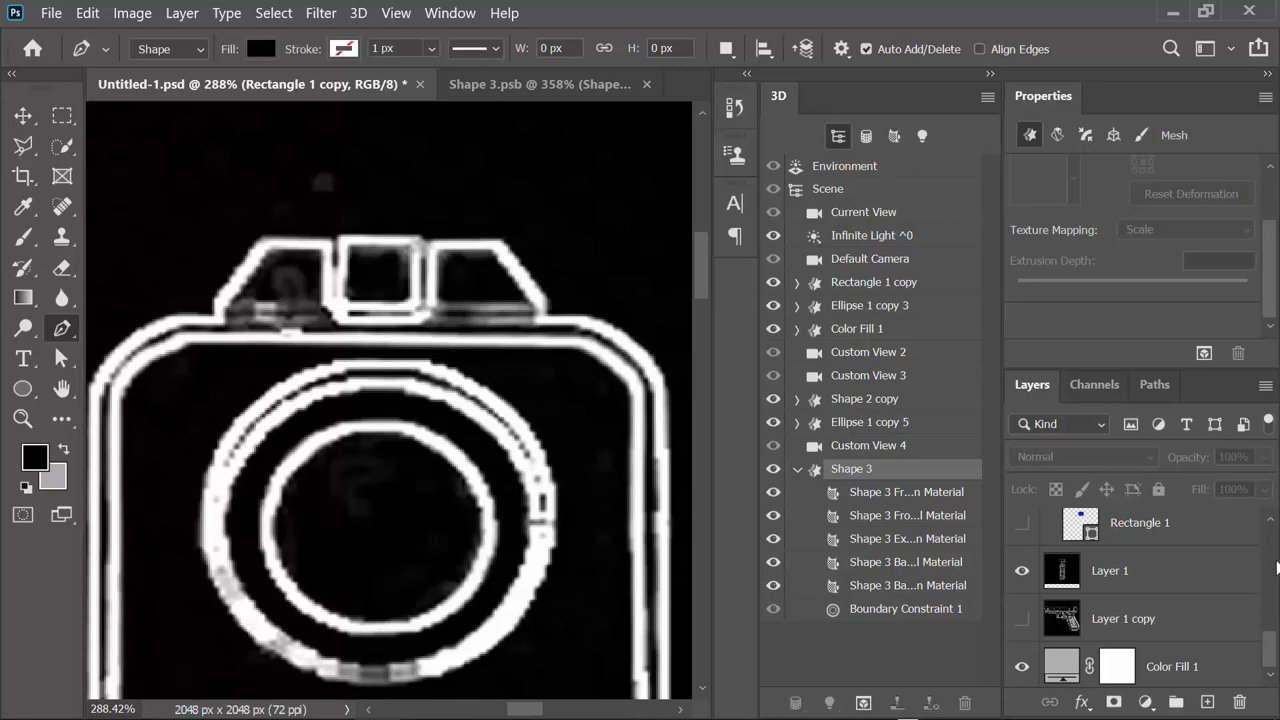
{"action": "left_click", "coordinate": [1022, 618]}
{"action": "left_click", "coordinate": [1022, 571]}
{"action": "scroll", "coordinate": [480, 440], "scroll_direction": "down", "scroll_amount": 3}
{"action": "scroll", "coordinate": [330, 360], "scroll_direction": "down", "scroll_amount": 3}
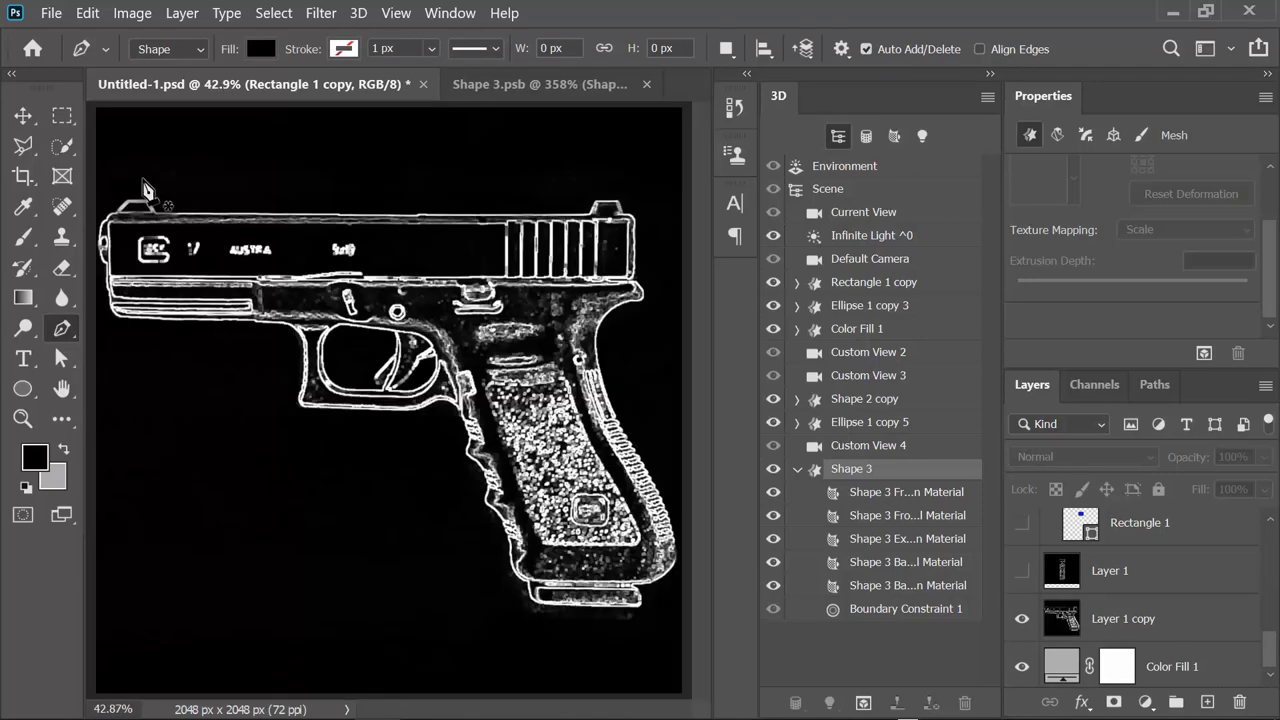
{"action": "scroll", "coordinate": [143, 220], "scroll_direction": "up", "scroll_amount": 4}
{"action": "scroll", "coordinate": [423, 397], "scroll_direction": "up", "scroll_amount": 2}
{"action": "scroll", "coordinate": [411, 414], "scroll_direction": "down", "scroll_amount": 2}
Trace a trapezoid sight on top of the slide and fill it red
{"action": "left_click", "coordinate": [418, 402]}
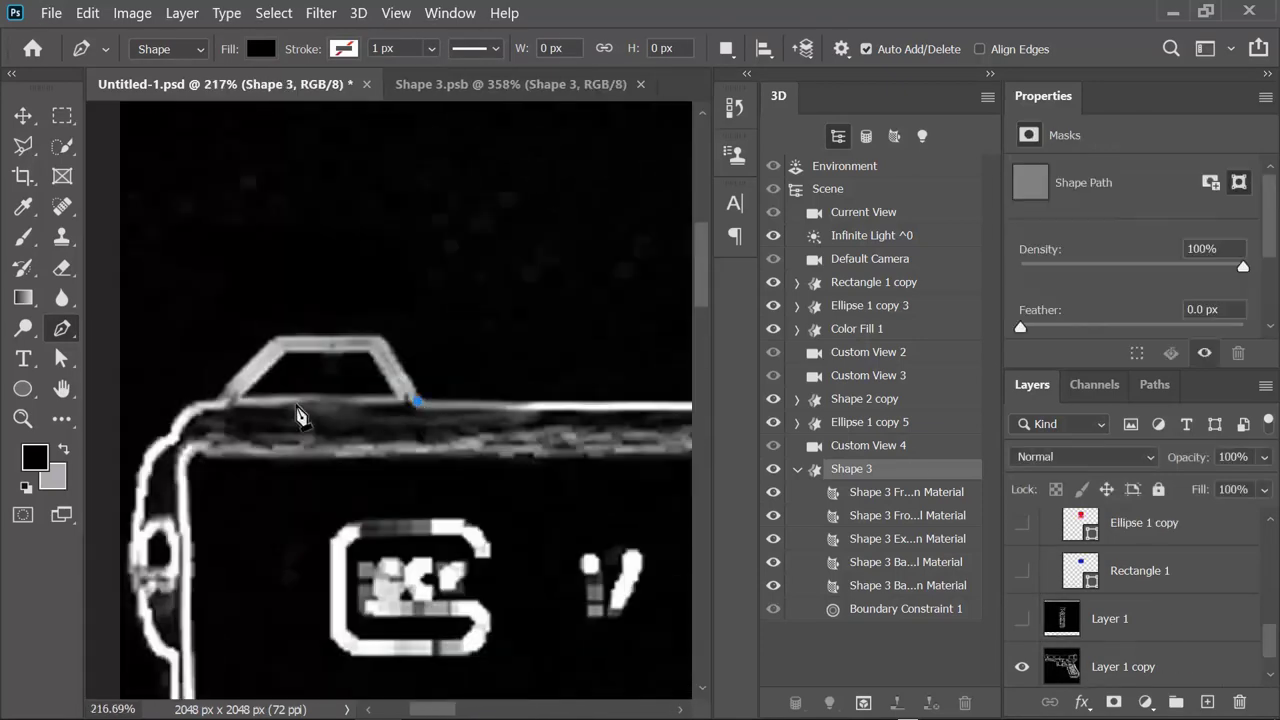
{"action": "left_click", "coordinate": [220, 402]}
{"action": "left_click", "coordinate": [276, 338]}
{"action": "left_click", "coordinate": [381, 338]}
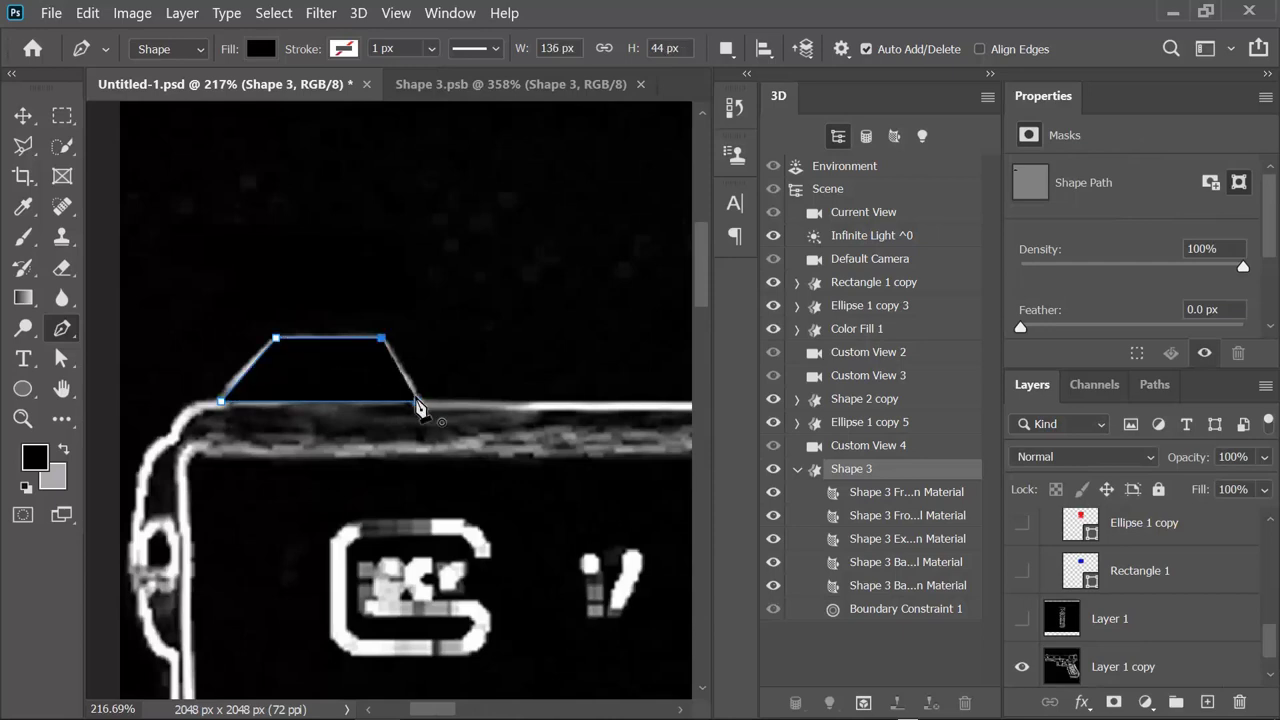
{"action": "left_click", "coordinate": [418, 402]}
{"action": "left_click", "coordinate": [260, 48]}
{"action": "left_click", "coordinate": [153, 170]}
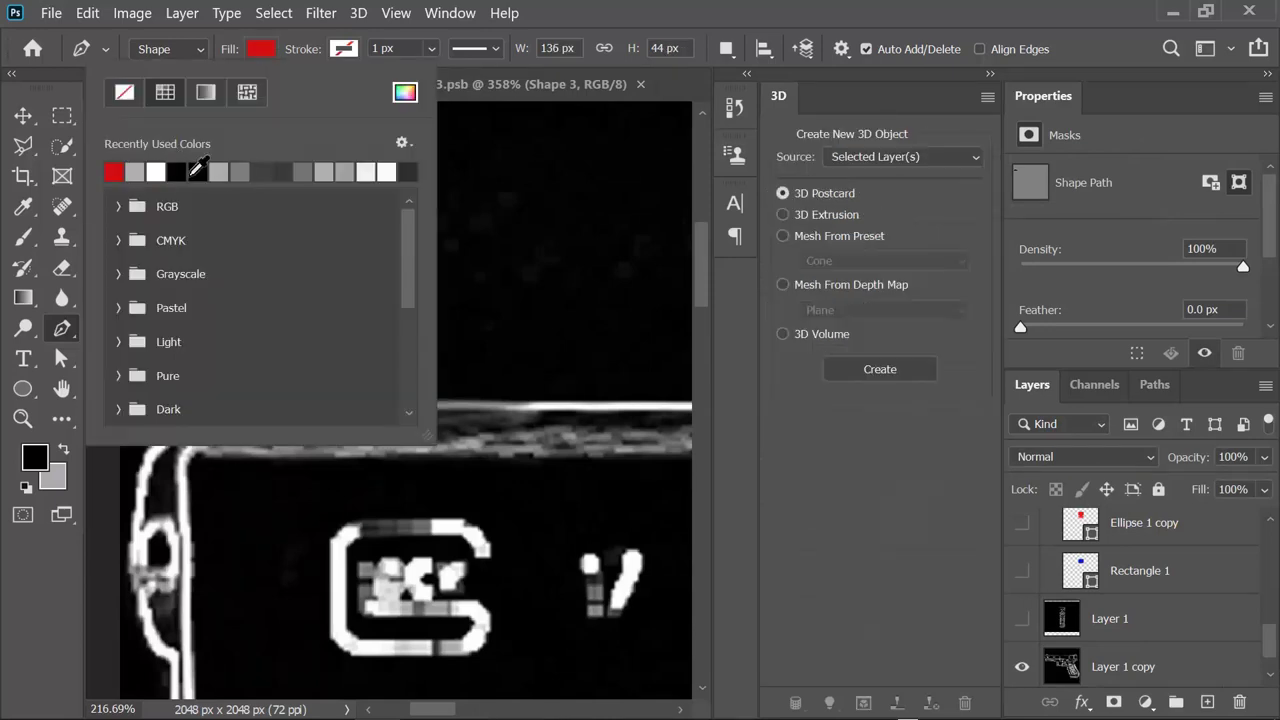
{"action": "left_click", "coordinate": [381, 388]}
Extrude the red sight shape into a 3D object
{"action": "scroll", "coordinate": [381, 388], "scroll_direction": "up", "scroll_amount": 3}
{"action": "left_click", "coordinate": [23, 116]}
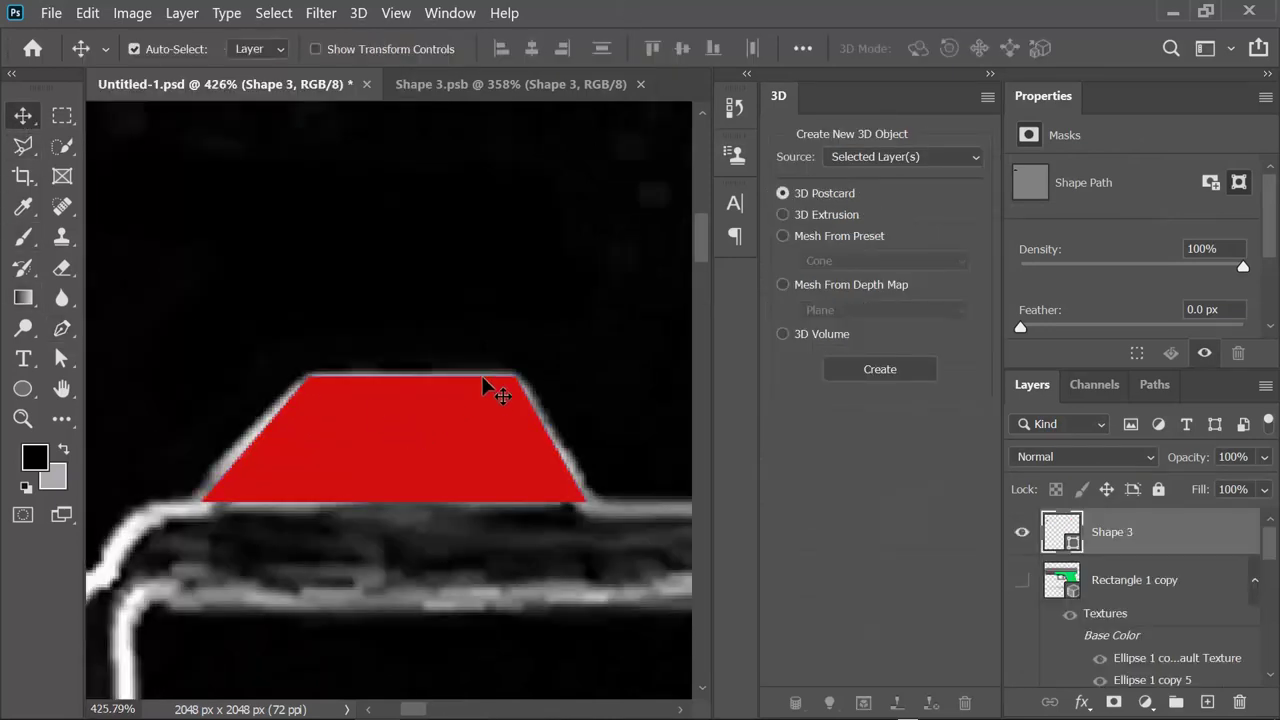
{"action": "left_click", "coordinate": [358, 13]}
{"action": "left_click", "coordinate": [500, 226]}
Show the 3D pistol layer again and select it together with the sight
{"action": "left_click_drag", "start_coordinate": [1270, 556], "coordinate": [1268, 572]}
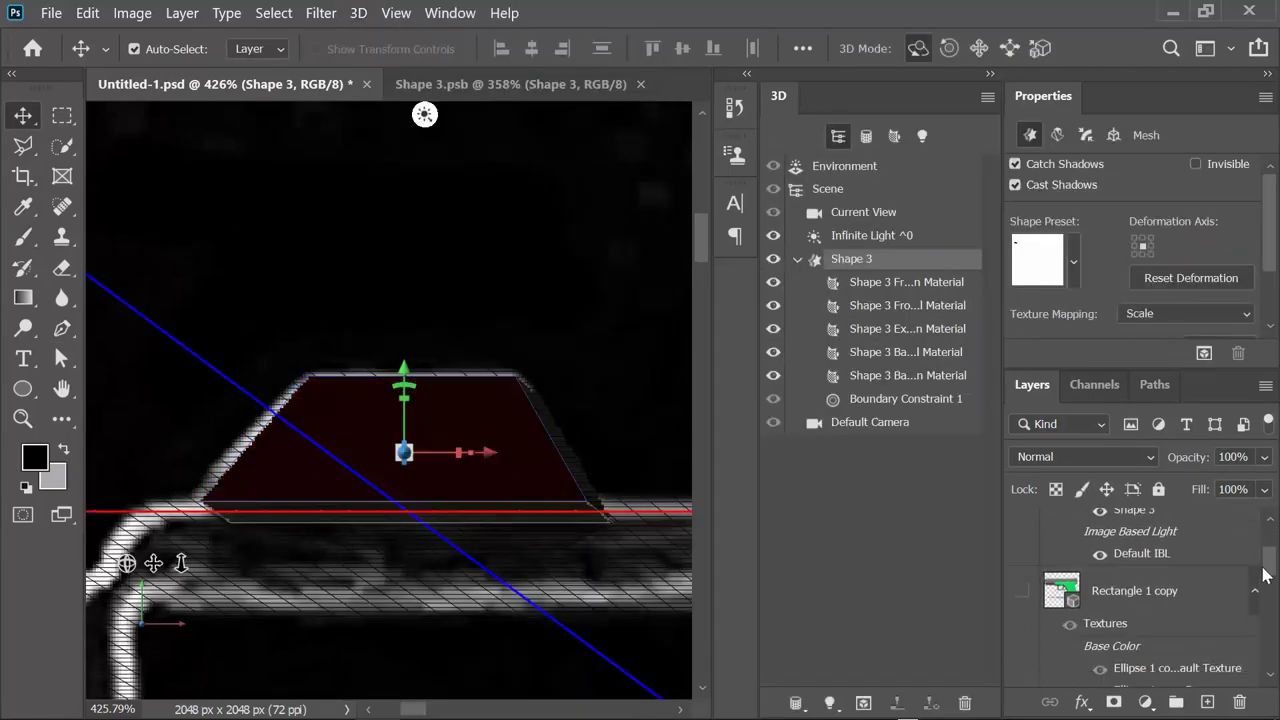
{"action": "left_click", "coordinate": [1021, 591]}
{"action": "left_click", "coordinate": [1143, 597]}
{"action": "left_click", "coordinate": [358, 13]}
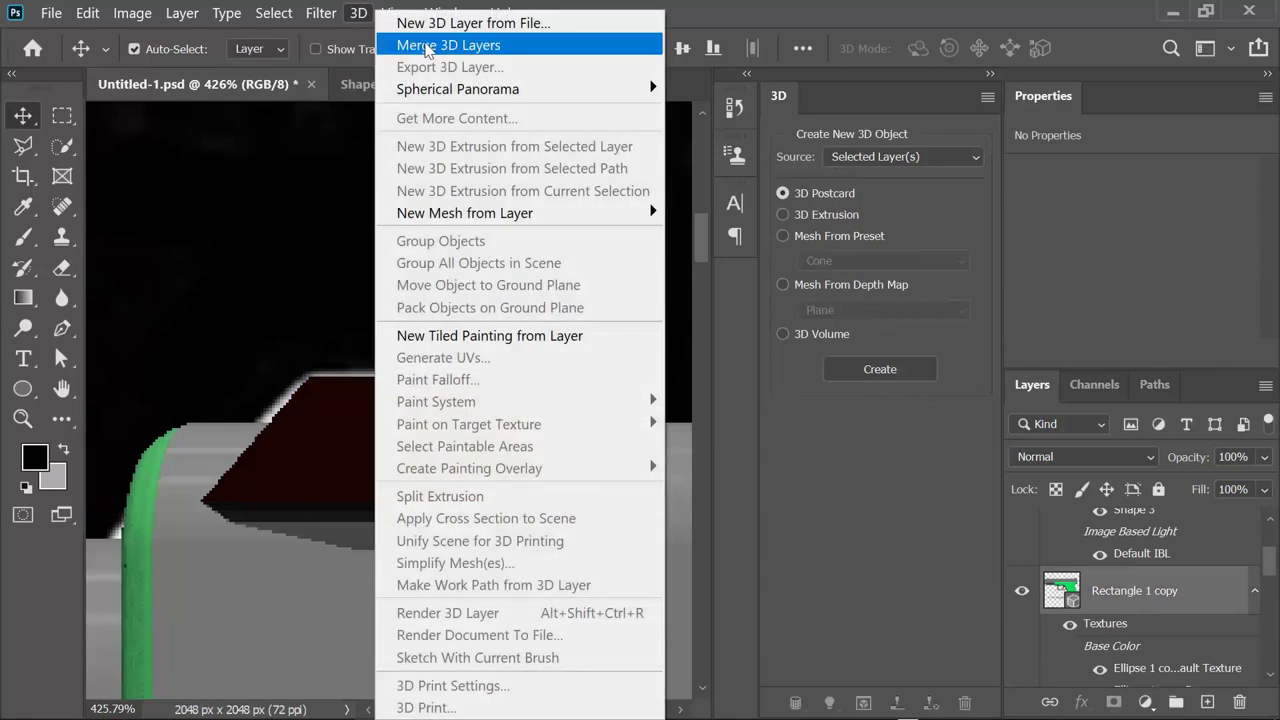
Merge the sight into the pistol's 3D scene and switch to Custom View 3
{"action": "left_click", "coordinate": [430, 45]}
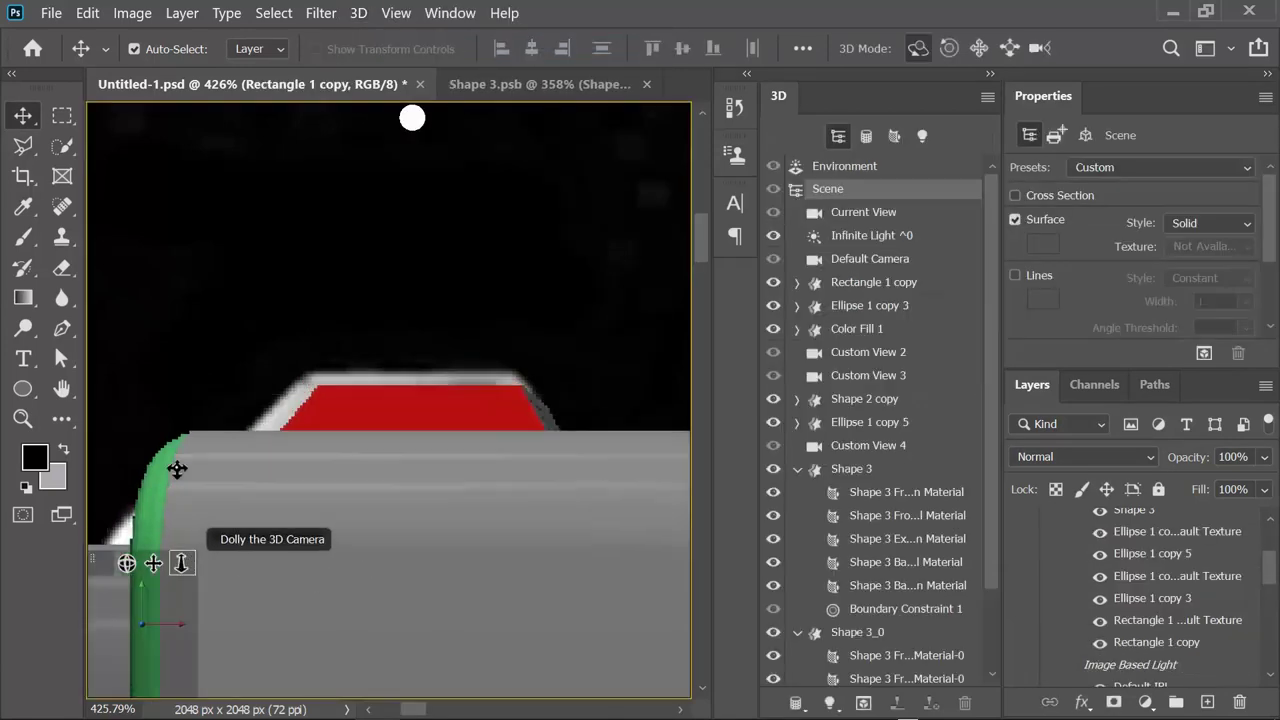
{"action": "scroll", "coordinate": [991, 670], "scroll_direction": "down", "scroll_amount": 3}
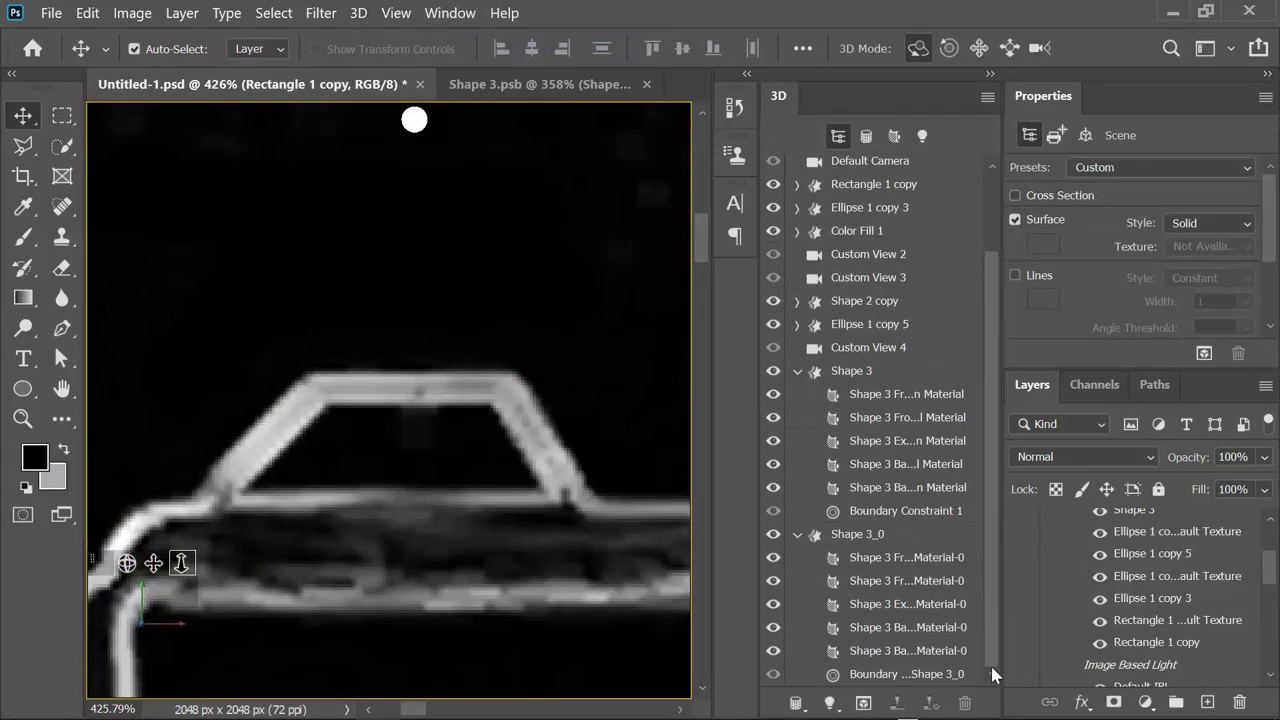
{"action": "left_click", "coordinate": [855, 310]}
{"action": "left_click", "coordinate": [857, 277]}
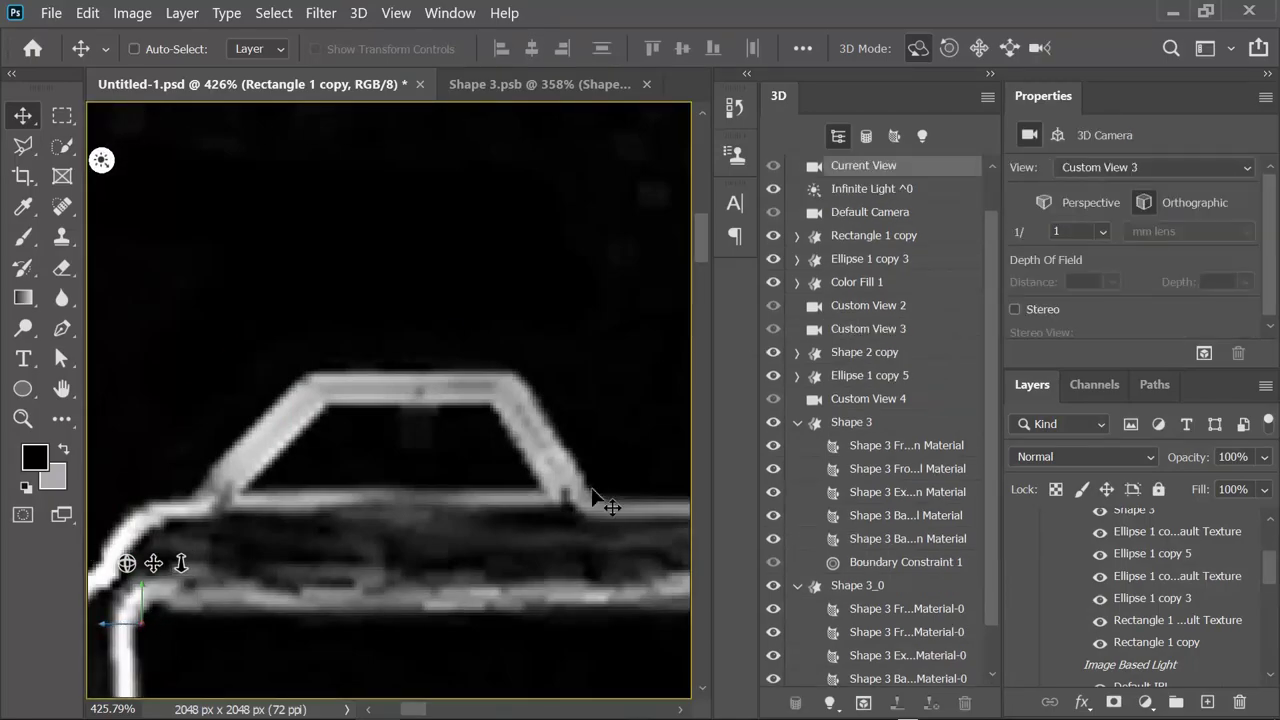
Orbit close to the gun's front to check the merged sight against the references
{"action": "scroll", "coordinate": [1140, 580], "scroll_direction": "down", "scroll_amount": 5}
{"action": "left_click", "coordinate": [1021, 616]}
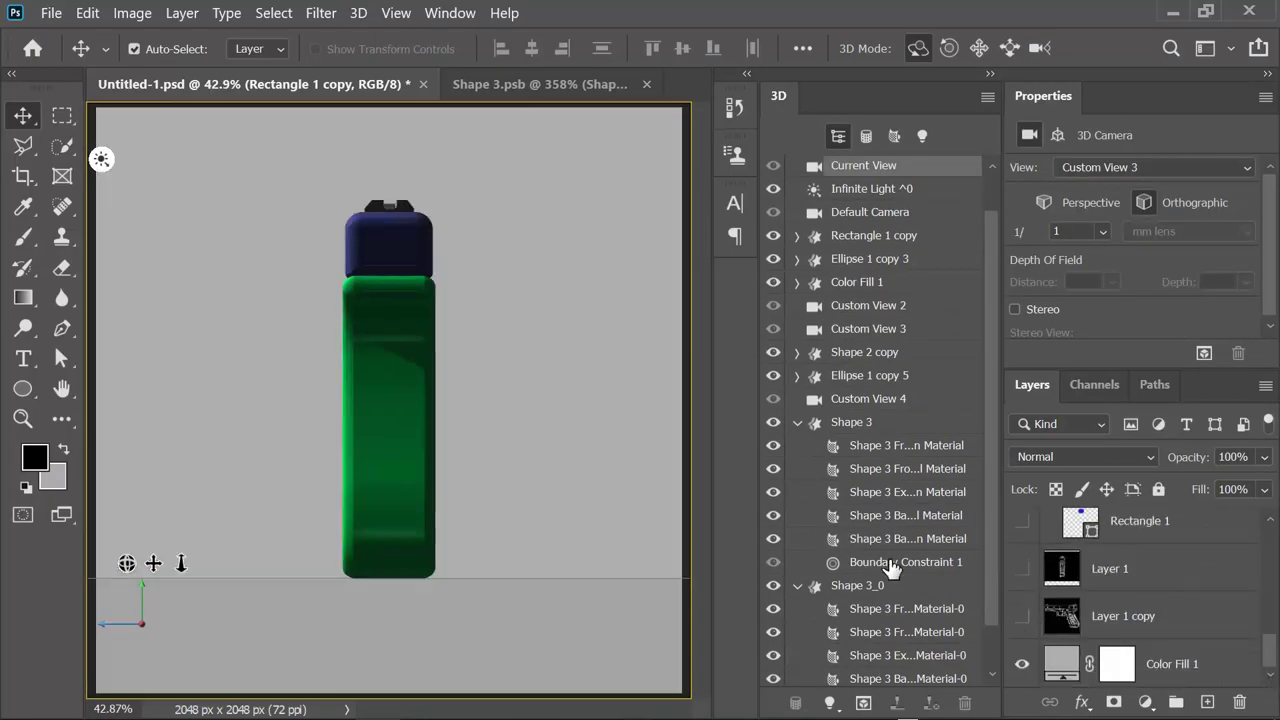
{"action": "left_click_drag", "start_coordinate": [206, 568], "coordinate": [186, 628]}
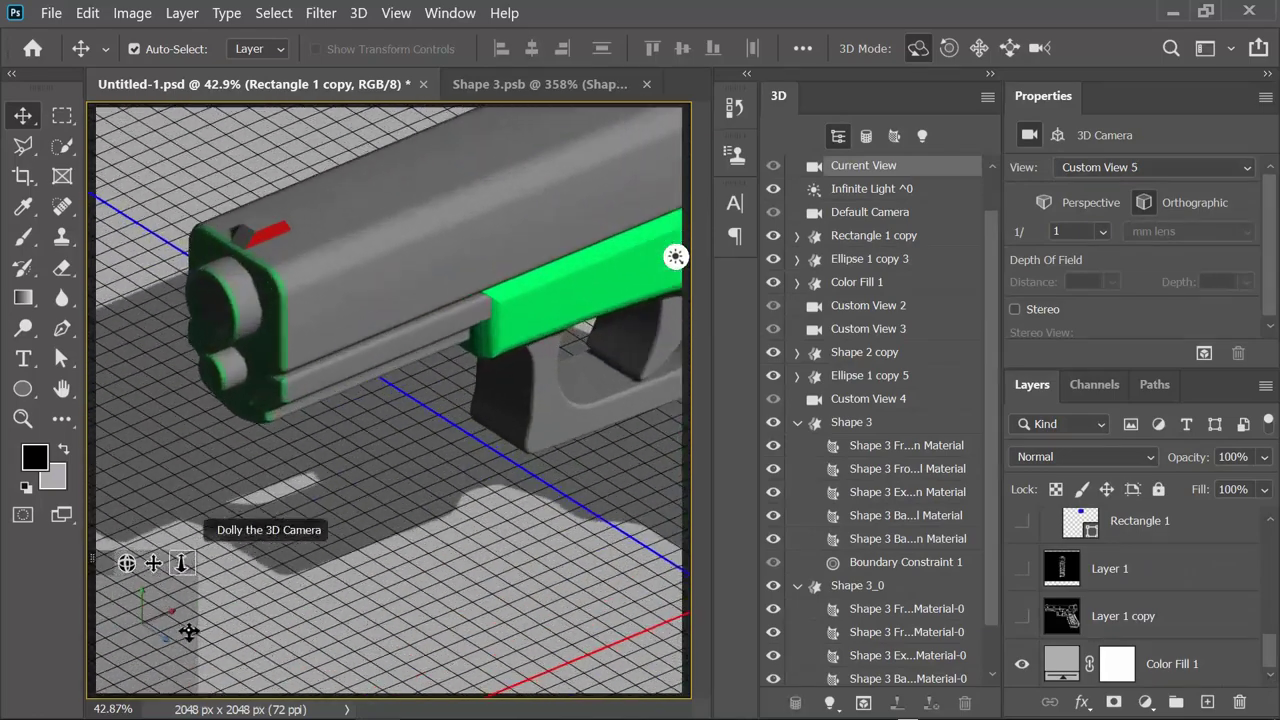
{"action": "mouse_move", "coordinate": [157, 563]}
{"action": "left_mouse_down"}
{"action": "mouse_move", "coordinate": [200, 591]}
{"action": "mouse_move", "coordinate": [183, 595]}
{"action": "left_mouse_up"}
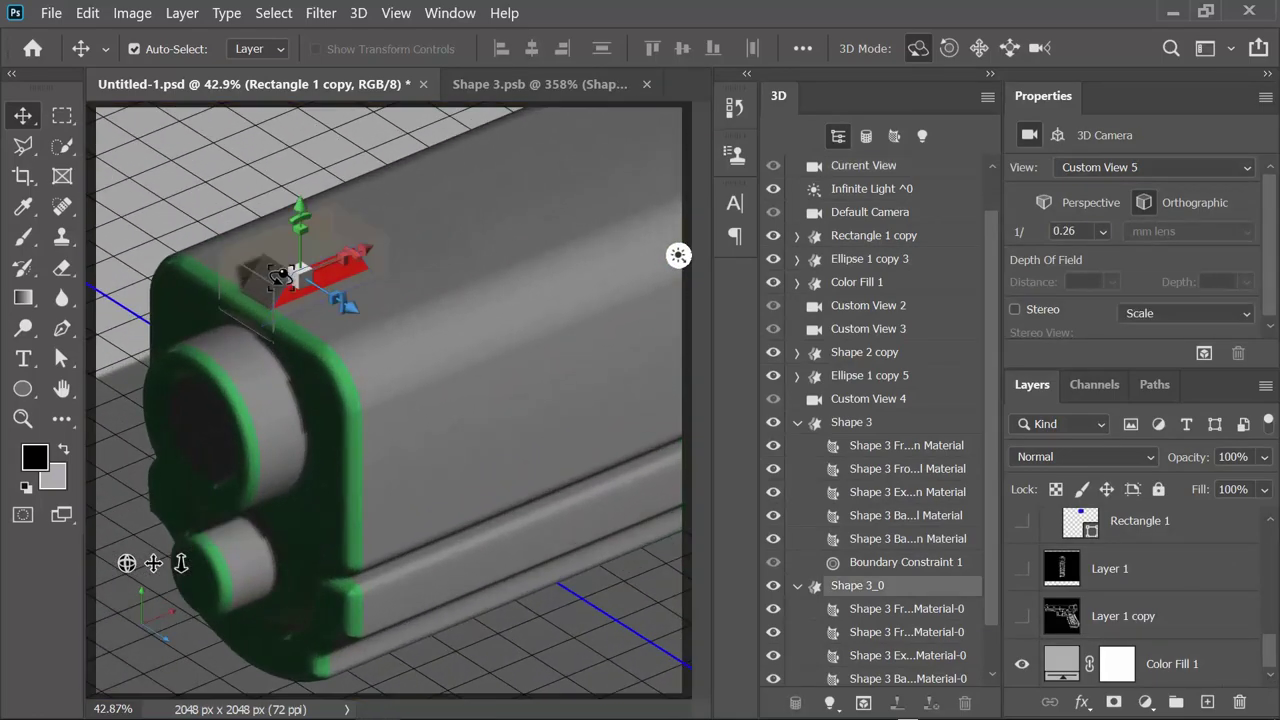
{"action": "left_click", "coordinate": [414, 504]}
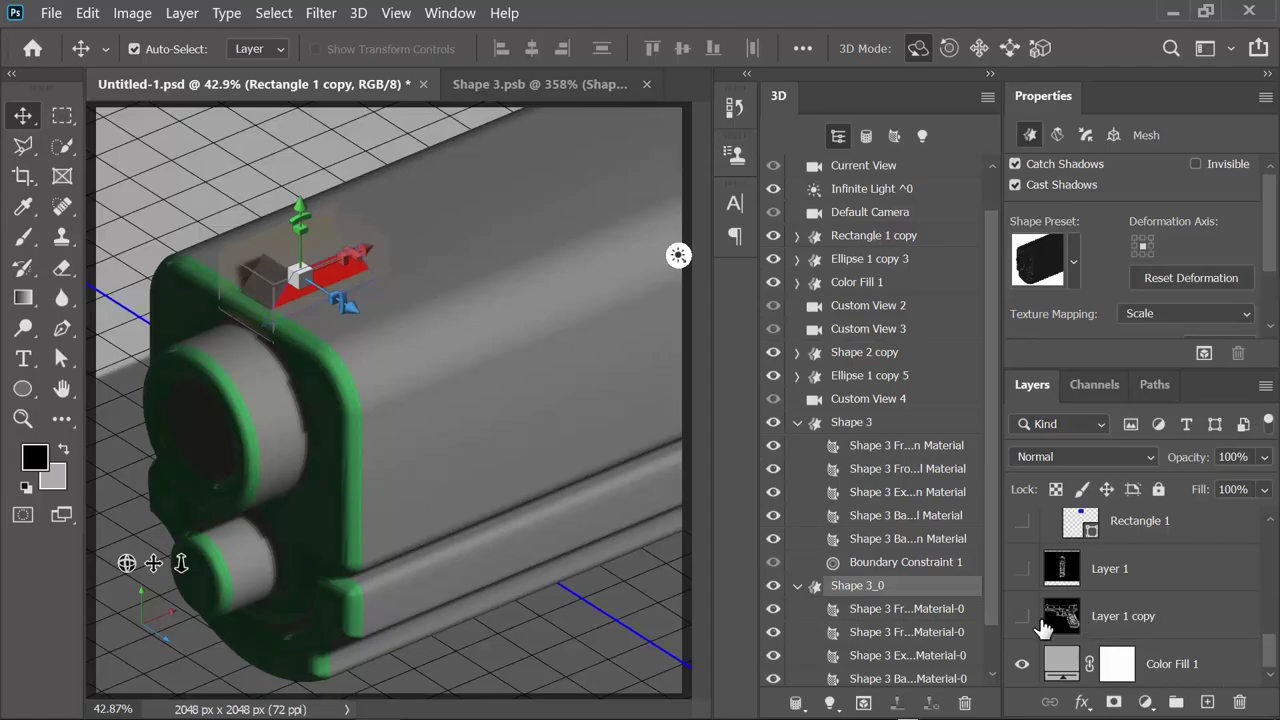
{"action": "left_click", "coordinate": [1021, 567]}
{"action": "left_click", "coordinate": [1062, 568]}
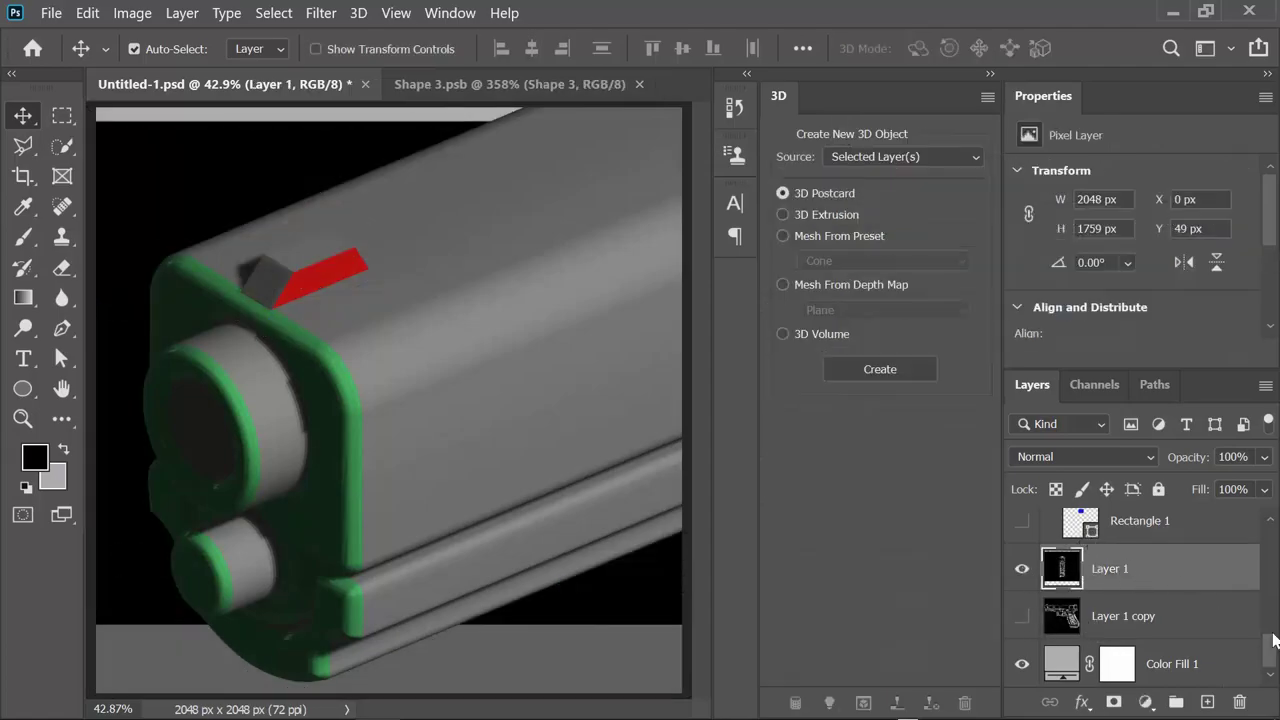
Undo the view changes and add a new infinite light to the scene
{"action": "key", "text": "ctrl+z"}
{"action": "key", "text": "ctrl+z"}
{"action": "key", "text": "ctrl+z"}
{"action": "key", "text": "ctrl+z"}
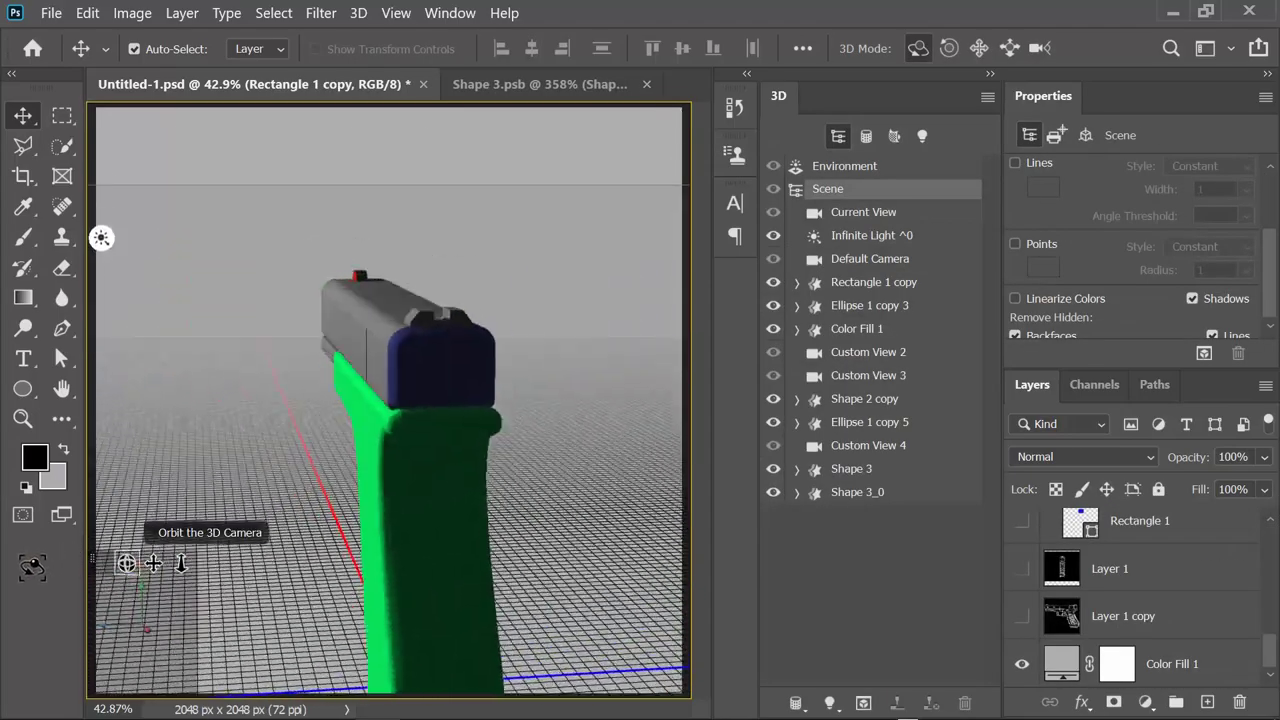
{"action": "key", "text": "ctrl+z"}
{"action": "key", "text": "ctrl+z"}
{"action": "key", "text": "ctrl+z"}
{"action": "key", "text": "ctrl+z"}
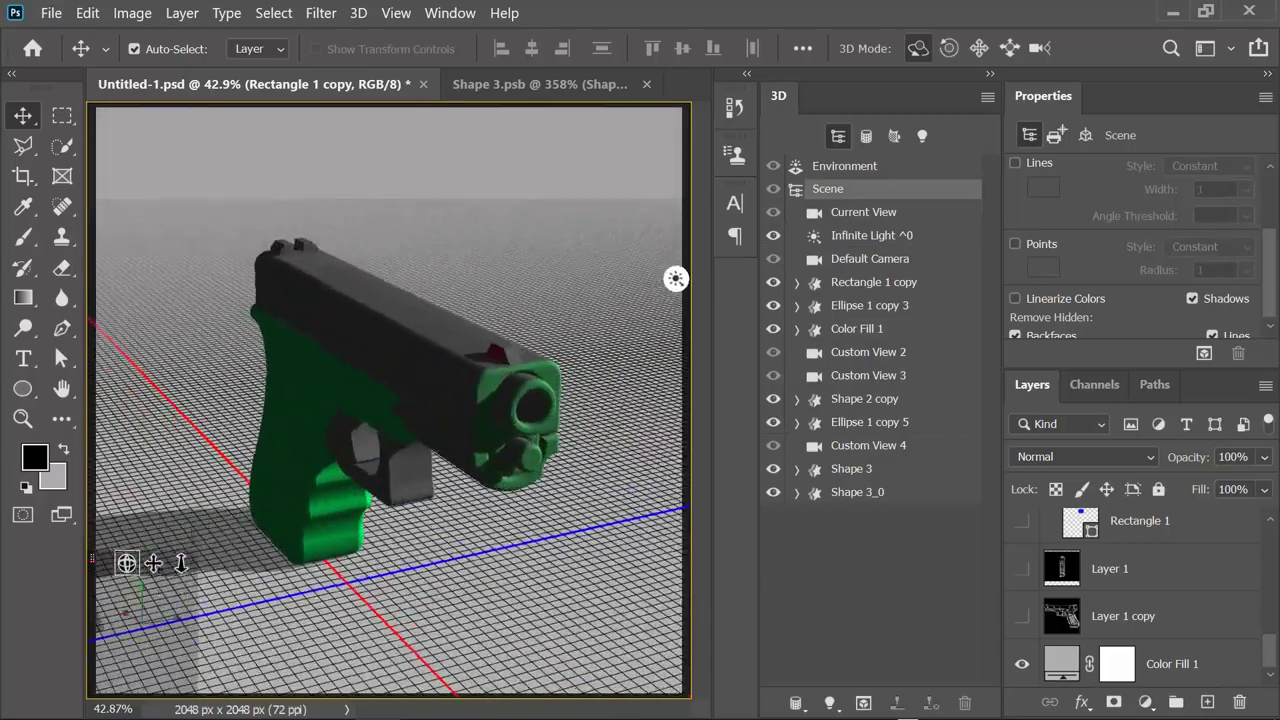
{"action": "left_click", "coordinate": [829, 703]}
{"action": "left_click", "coordinate": [900, 691]}
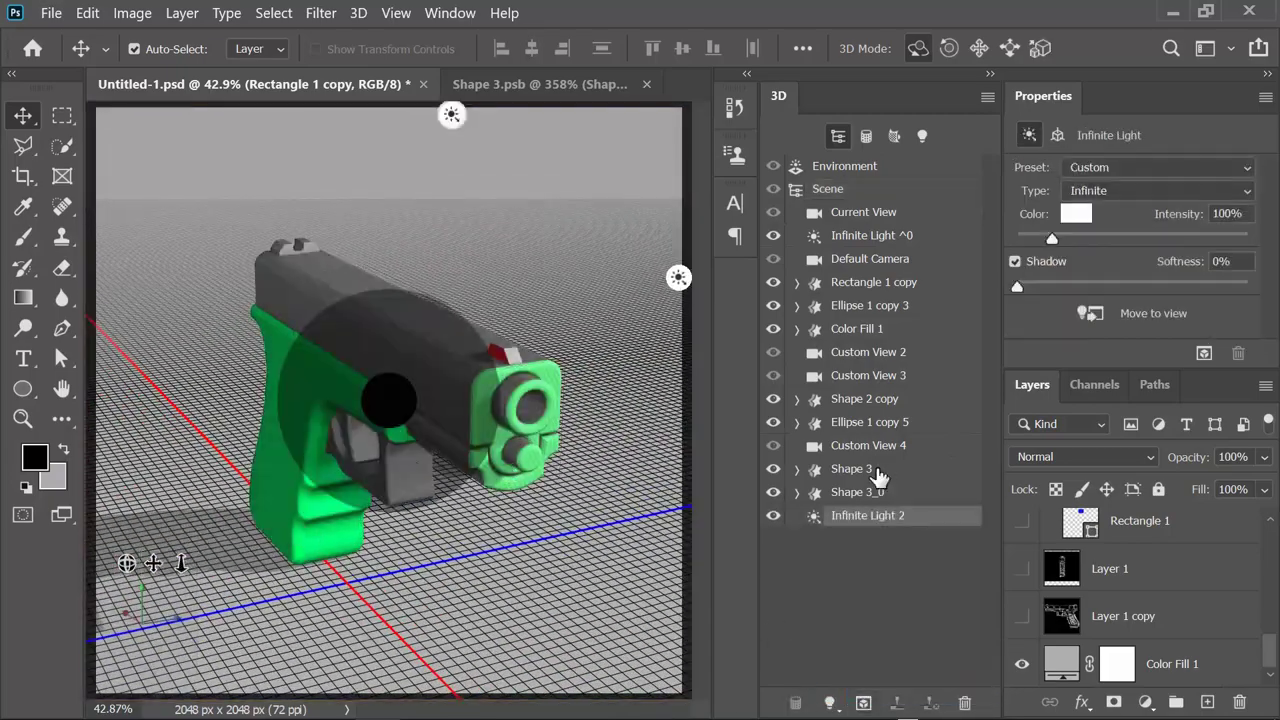
Orbit around the pistol from left, muzzle and three-quarter angles, then hide the pistol layer
{"action": "left_click", "coordinate": [835, 478]}
{"action": "mouse_move", "coordinate": [128, 563]}
{"action": "left_mouse_down"}
{"action": "mouse_move", "coordinate": [312, 564]}
{"action": "mouse_move", "coordinate": [354, 551]}
{"action": "mouse_move", "coordinate": [396, 490]}
{"action": "left_mouse_up"}
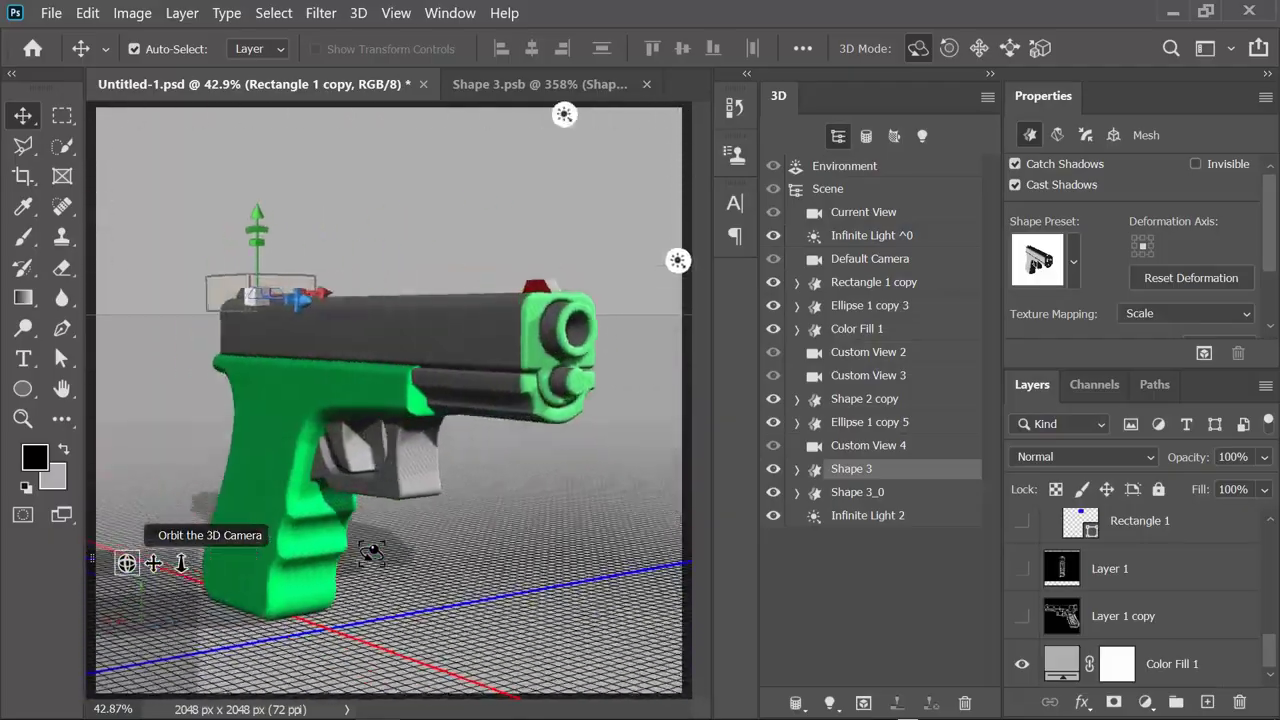
{"action": "left_click", "coordinate": [396, 490]}
{"action": "left_click_drag", "start_coordinate": [127, 563], "coordinate": [440, 450]}
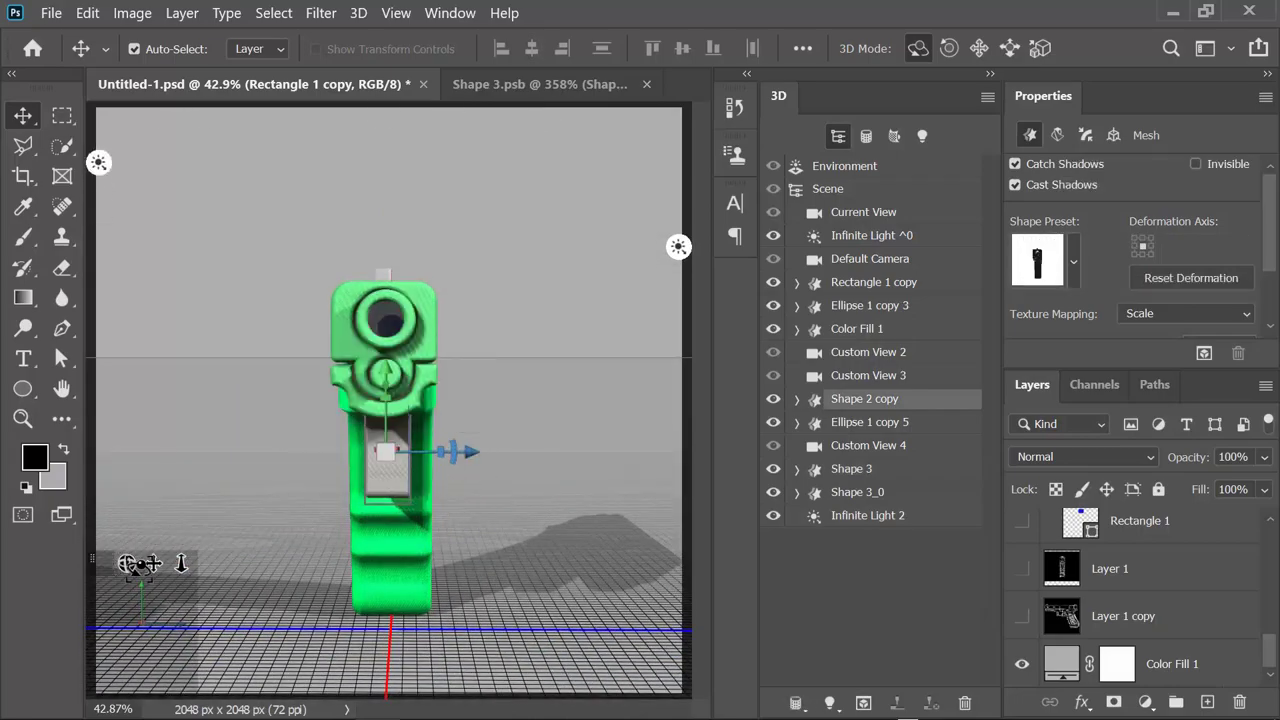
{"action": "left_click_drag", "start_coordinate": [127, 563], "coordinate": [363, 571]}
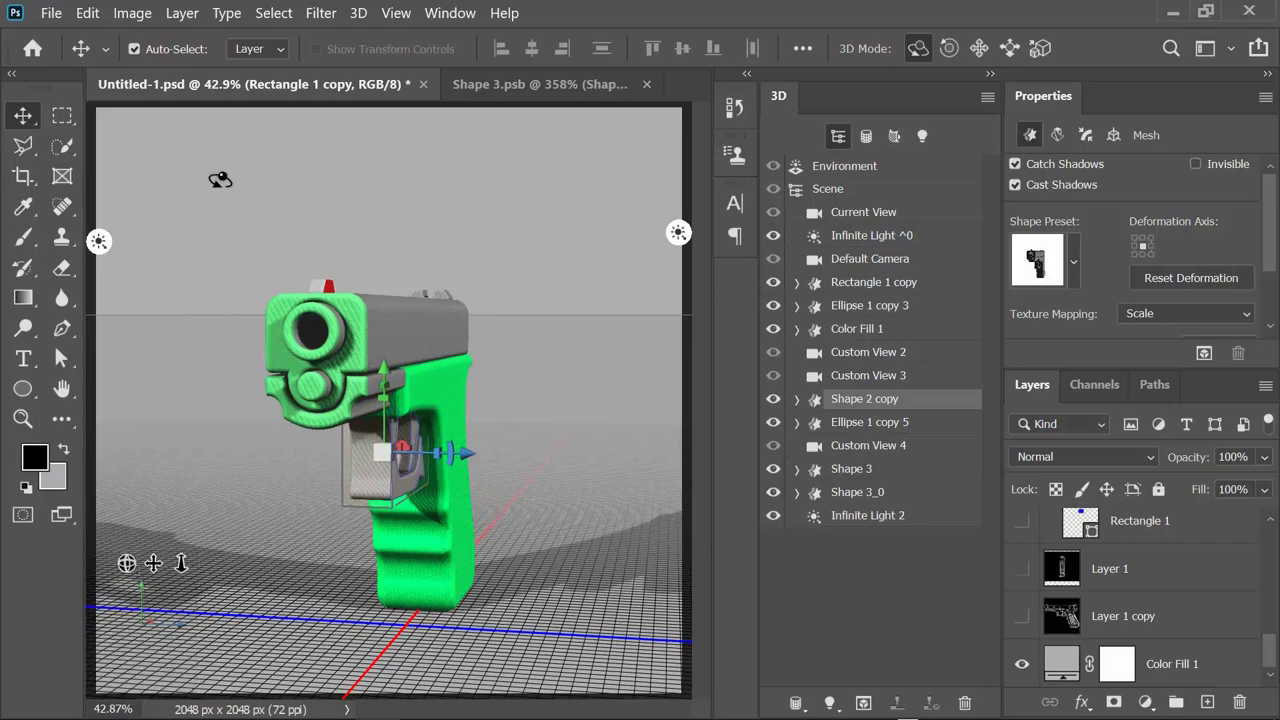
{"action": "left_click_drag", "start_coordinate": [180, 563], "coordinate": [114, 557]}
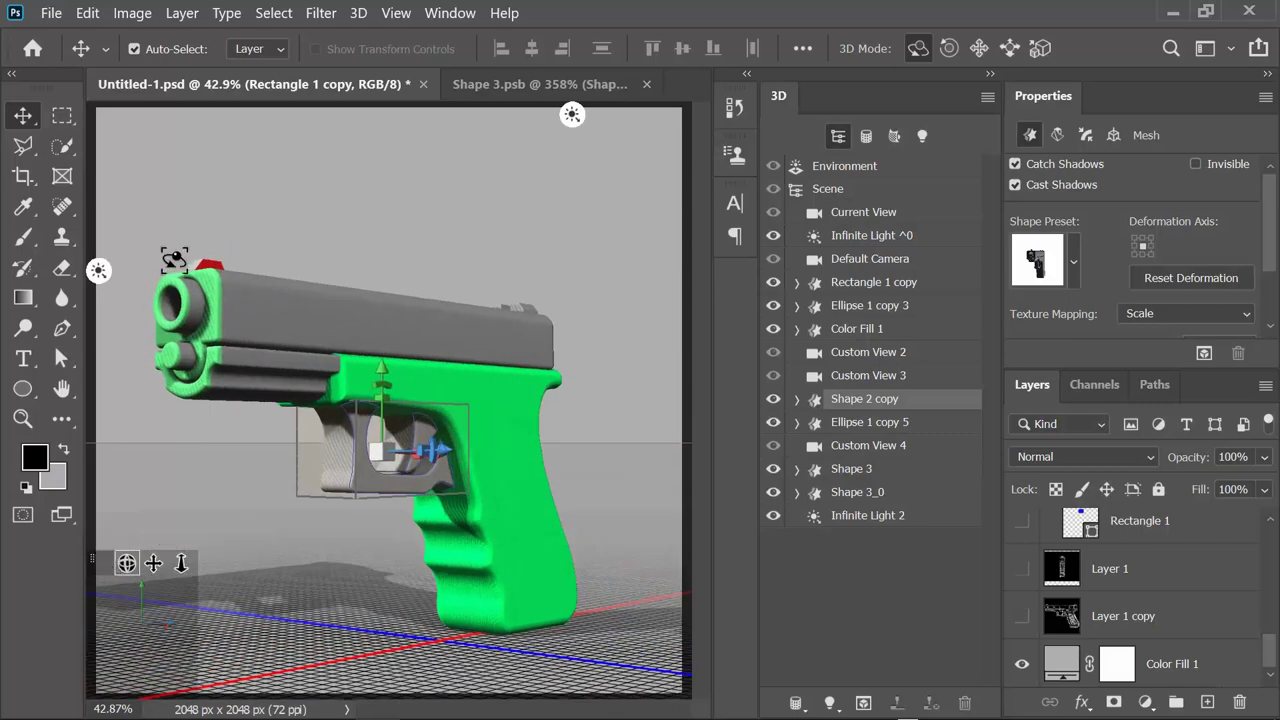
{"action": "left_click", "coordinate": [1021, 532]}
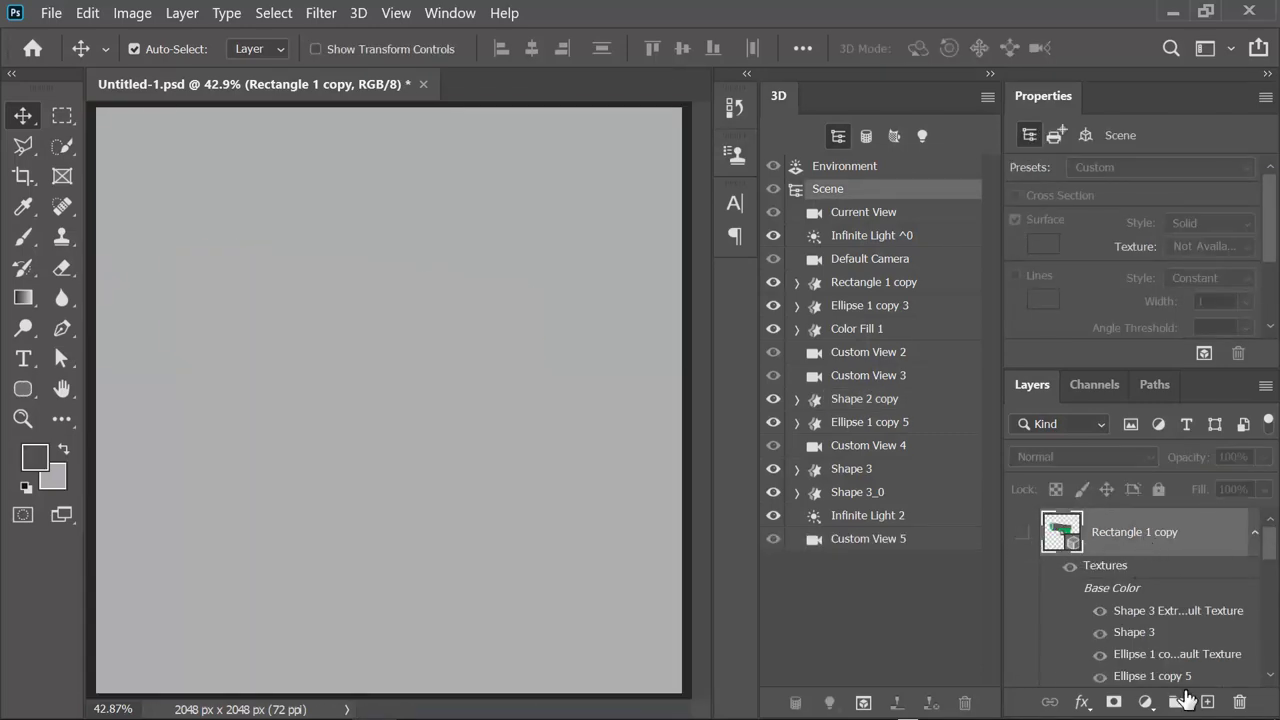
Draw a rounded rectangle on a new layer near the canvas centre
{"action": "left_click", "coordinate": [1207, 702]}
{"action": "left_click", "coordinate": [23, 389]}
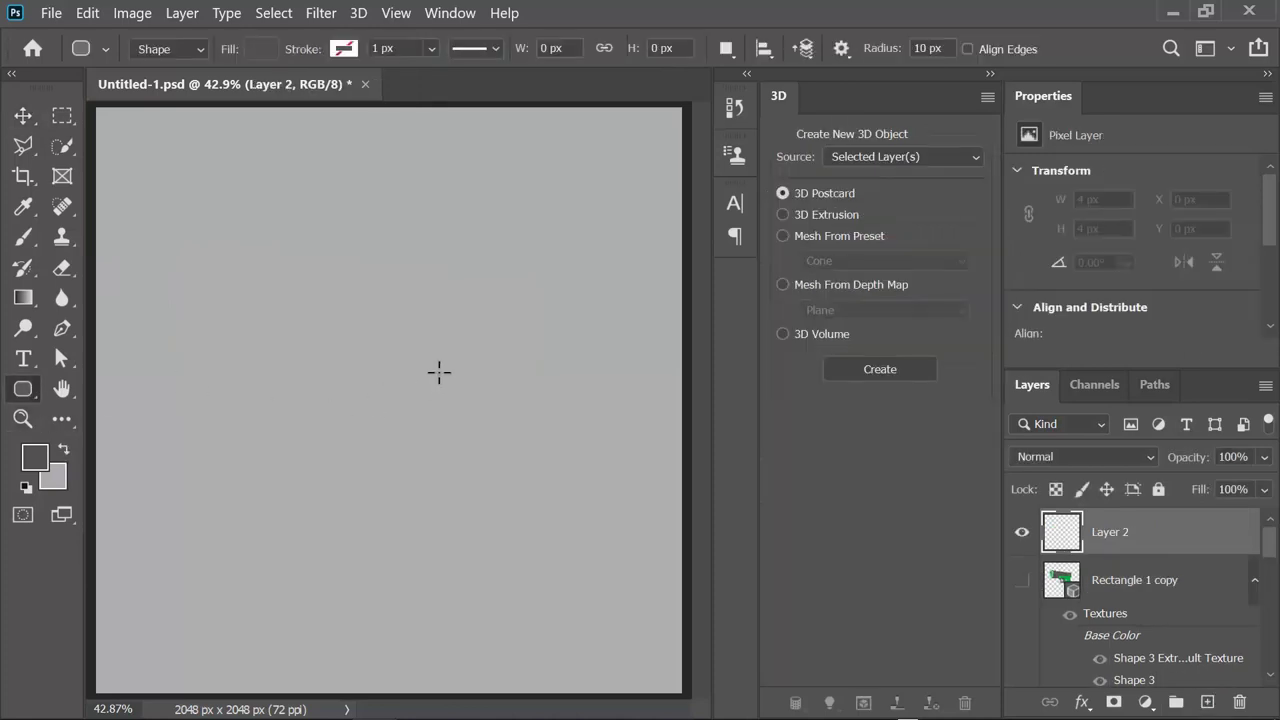
{"action": "left_click_drag", "start_coordinate": [431, 332], "coordinate": [317, 462]}
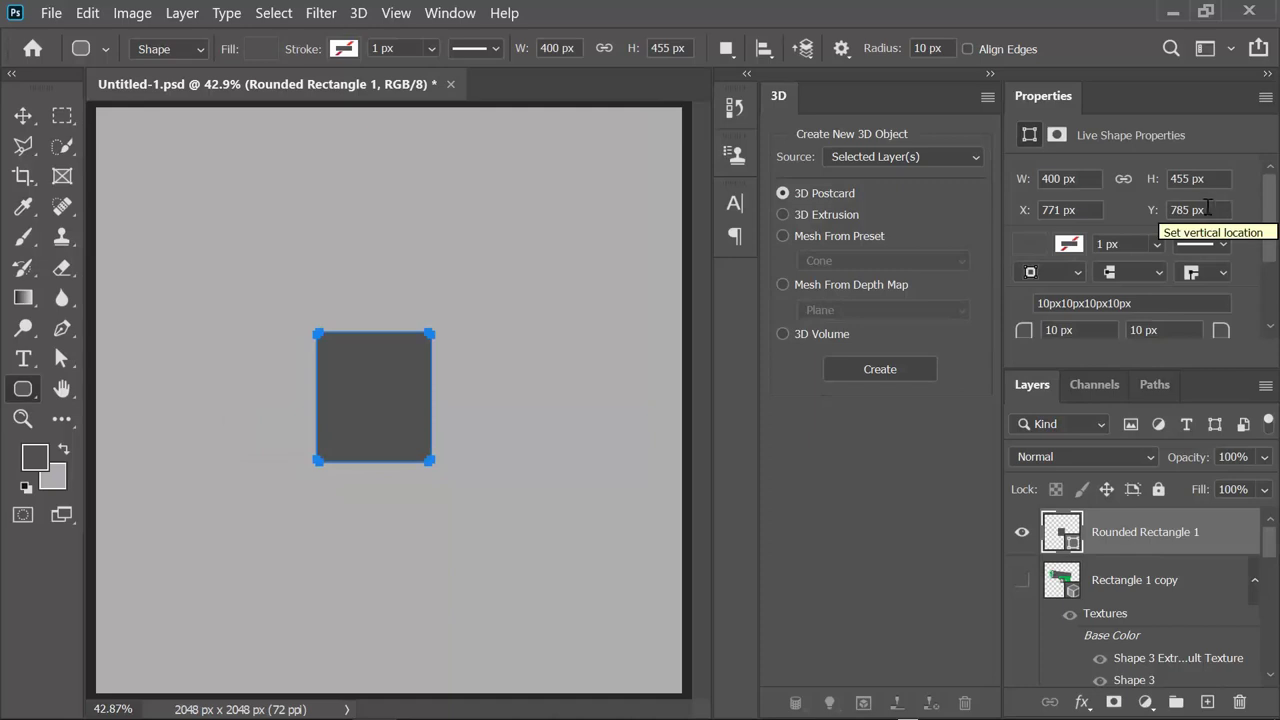
Size the rectangle to 315 × 370 px at X 1516, Y 1624
{"action": "left_click", "coordinate": [1027, 186]}
{"action": "type", "text": "15"}
{"action": "key", "text": "Return"}
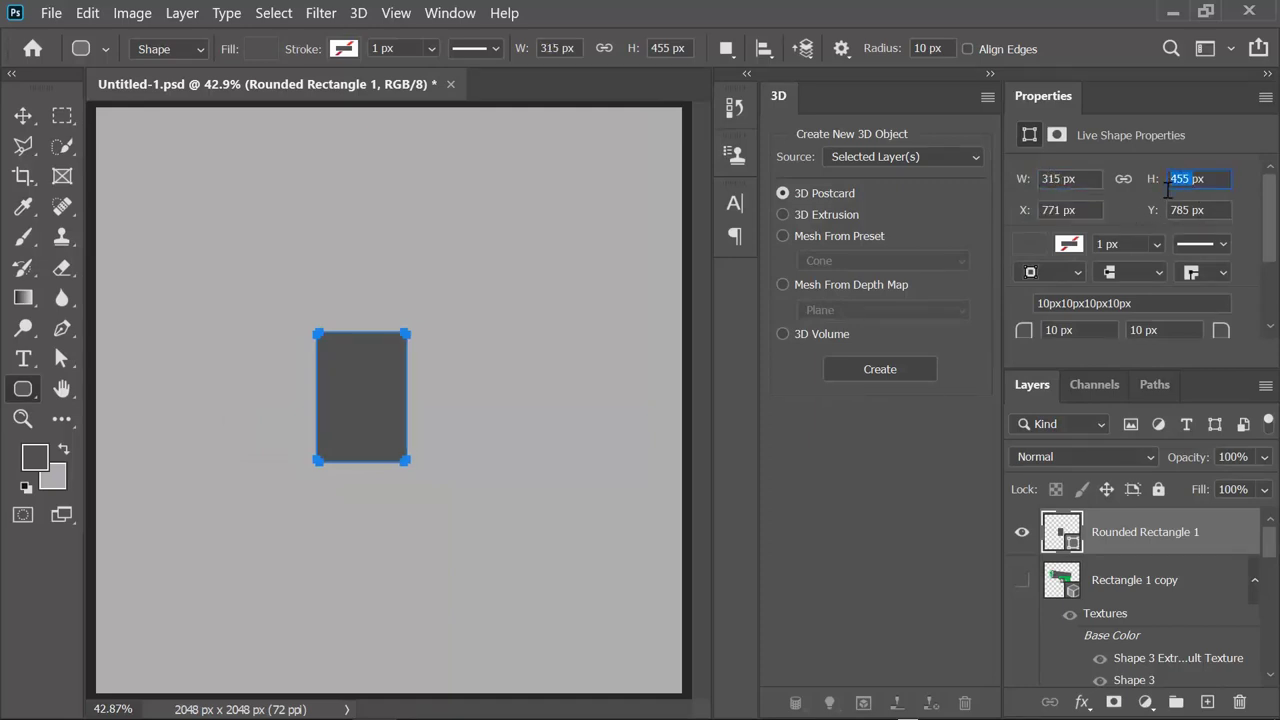
{"action": "type", "text": "370"}
{"action": "key", "text": "Return"}
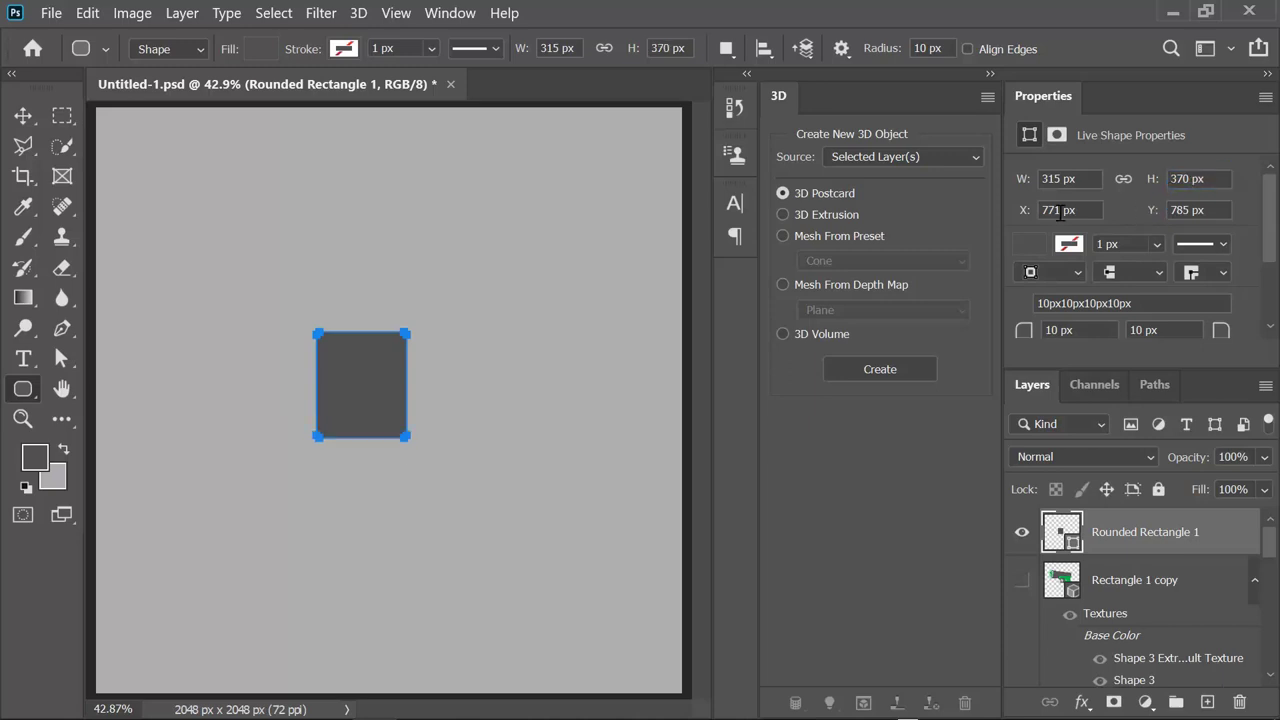
{"action": "type", "text": "1516"}
{"action": "key", "text": "Return"}
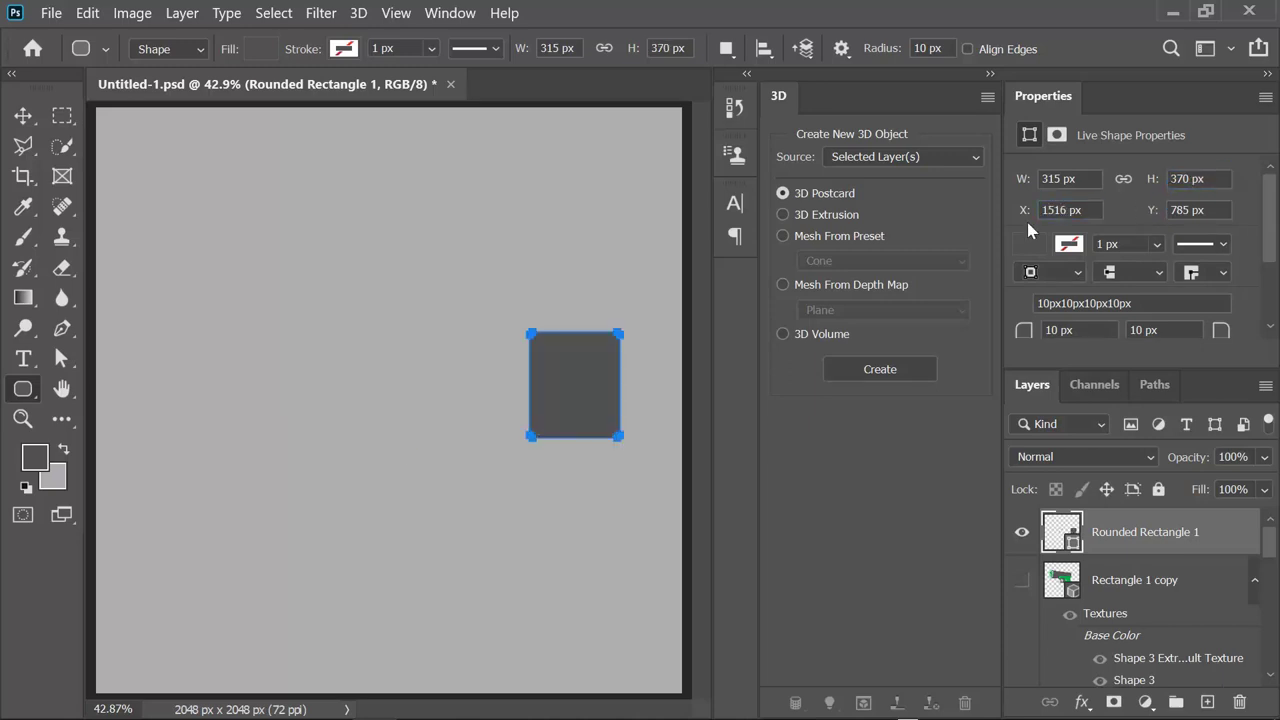
{"action": "left_click_drag", "start_coordinate": [1194, 209], "coordinate": [1165, 215]}
{"action": "type", "text": "4"}
{"action": "key", "text": "Return"}
Round the rectangle's top-left and top-right corners to 70 px
{"action": "left_click_drag", "start_coordinate": [1275, 231], "coordinate": [1275, 265]}
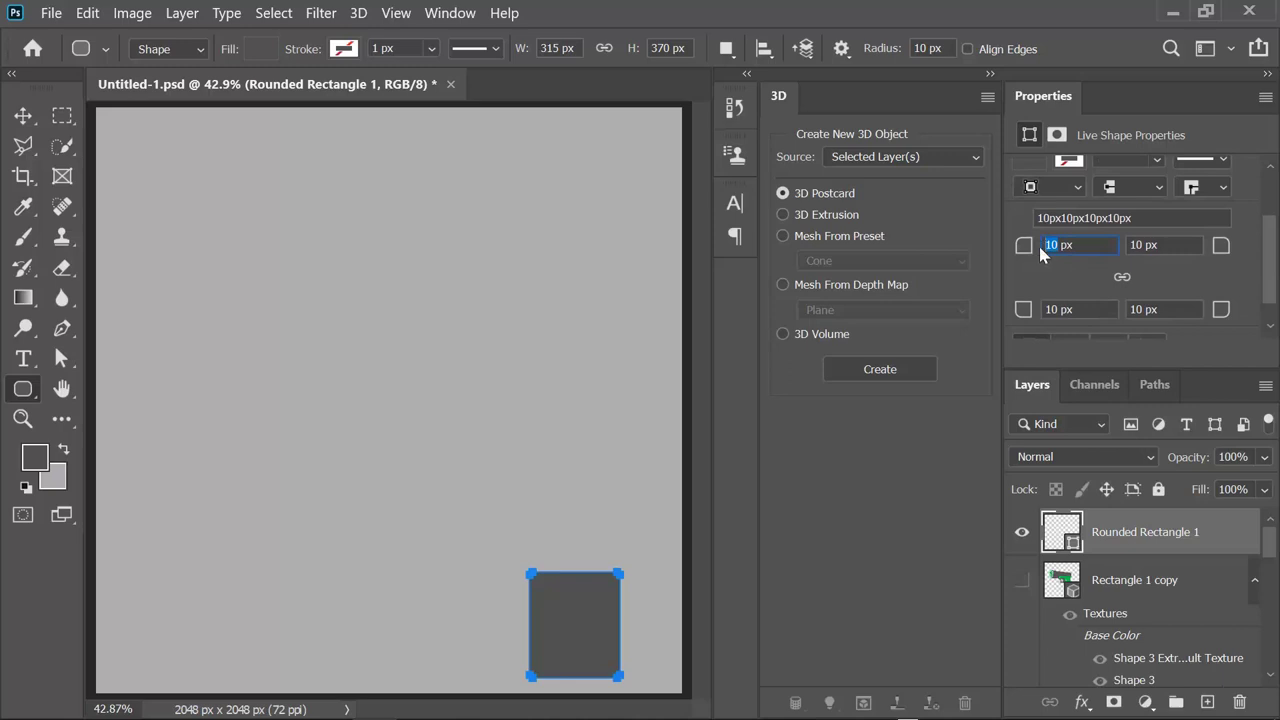
{"action": "type", "text": "70"}
{"action": "key", "text": "Tab"}
{"action": "key", "text": "Return"}
{"action": "left_click_drag", "start_coordinate": [1272, 278], "coordinate": [1268, 185]}
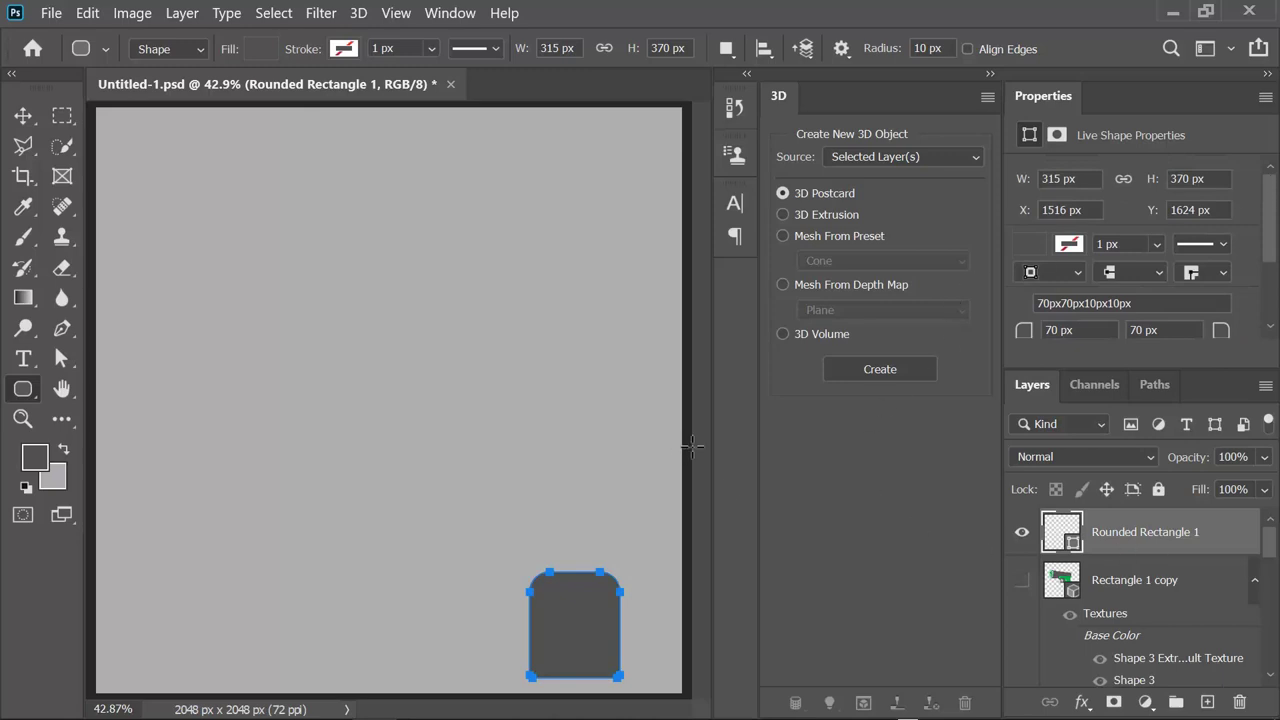
{"action": "left_click_drag", "start_coordinate": [1269, 247], "coordinate": [1270, 290]}
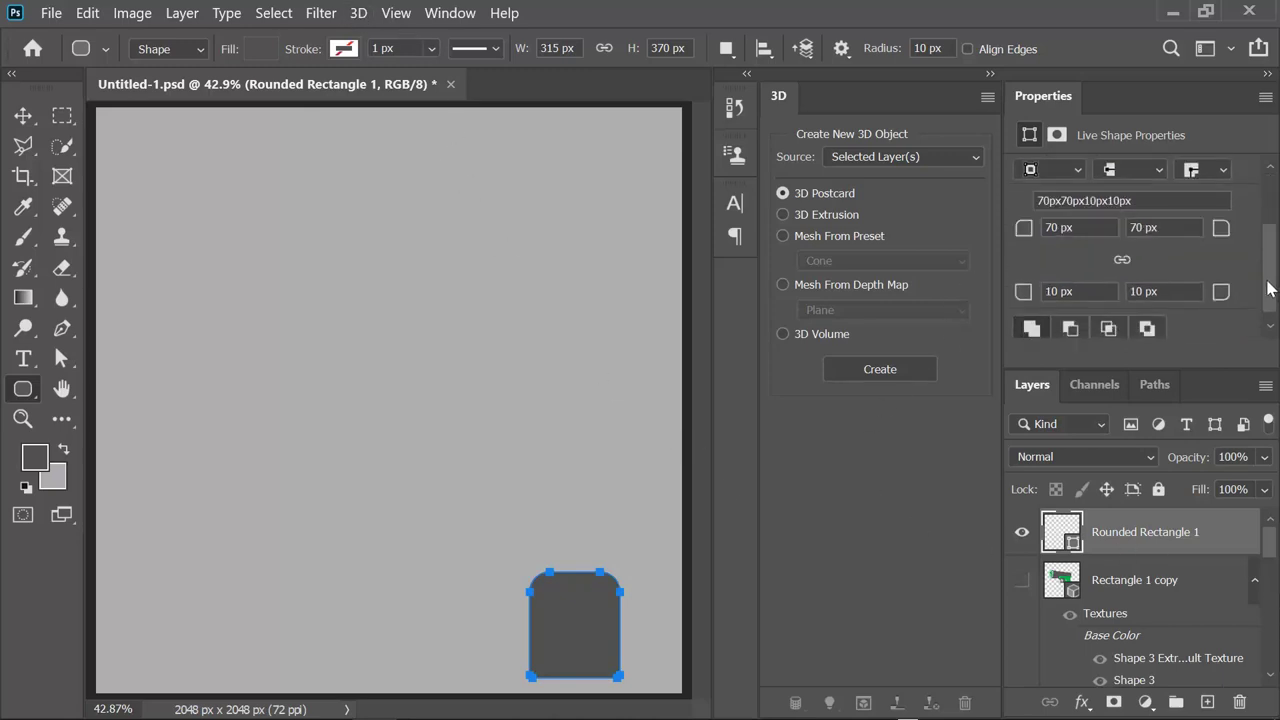
Extrude the rounded rectangle 10 px deep and show the gun layer again
{"action": "left_click", "coordinate": [358, 13]}
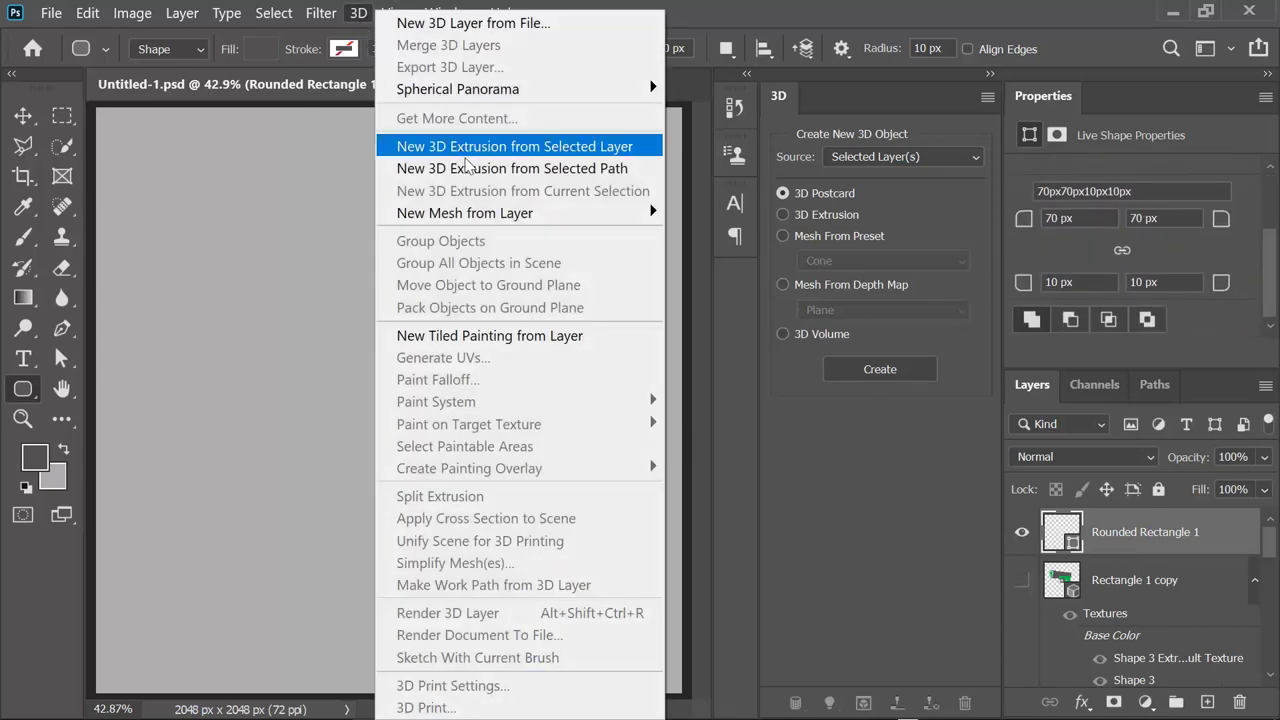
{"action": "left_click", "coordinate": [473, 150]}
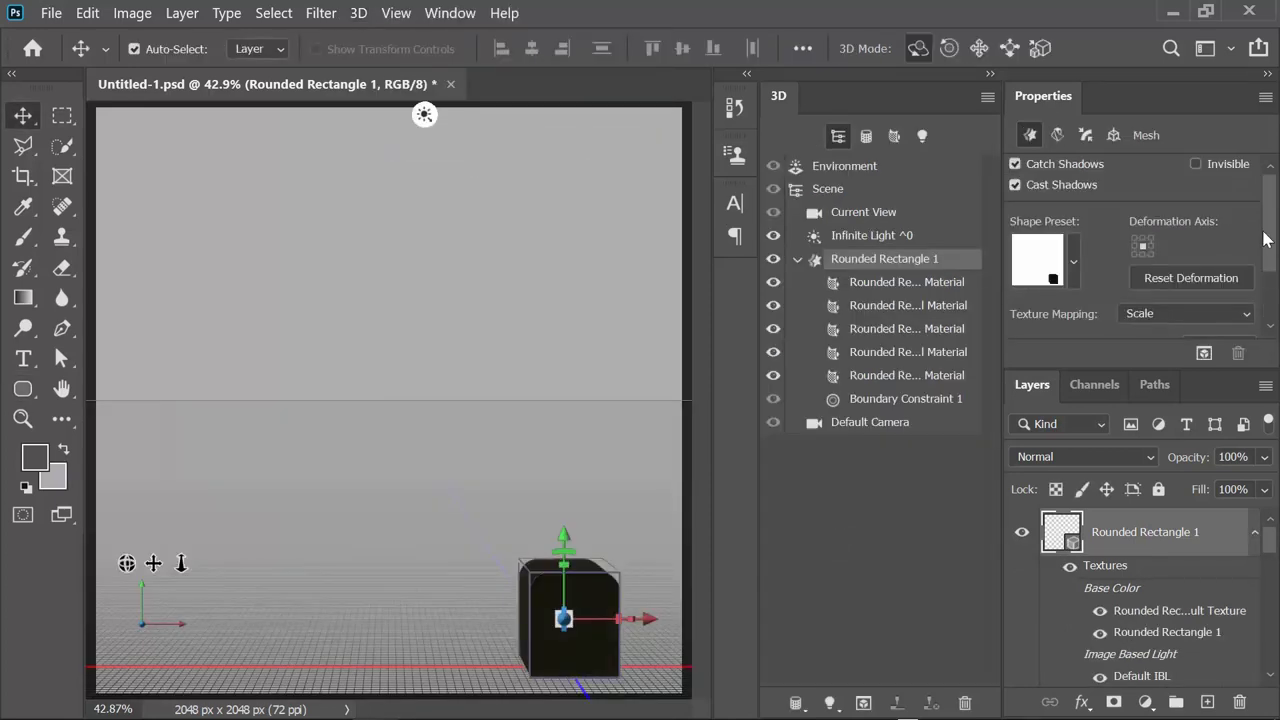
{"action": "left_click_drag", "start_coordinate": [1268, 238], "coordinate": [1274, 290]}
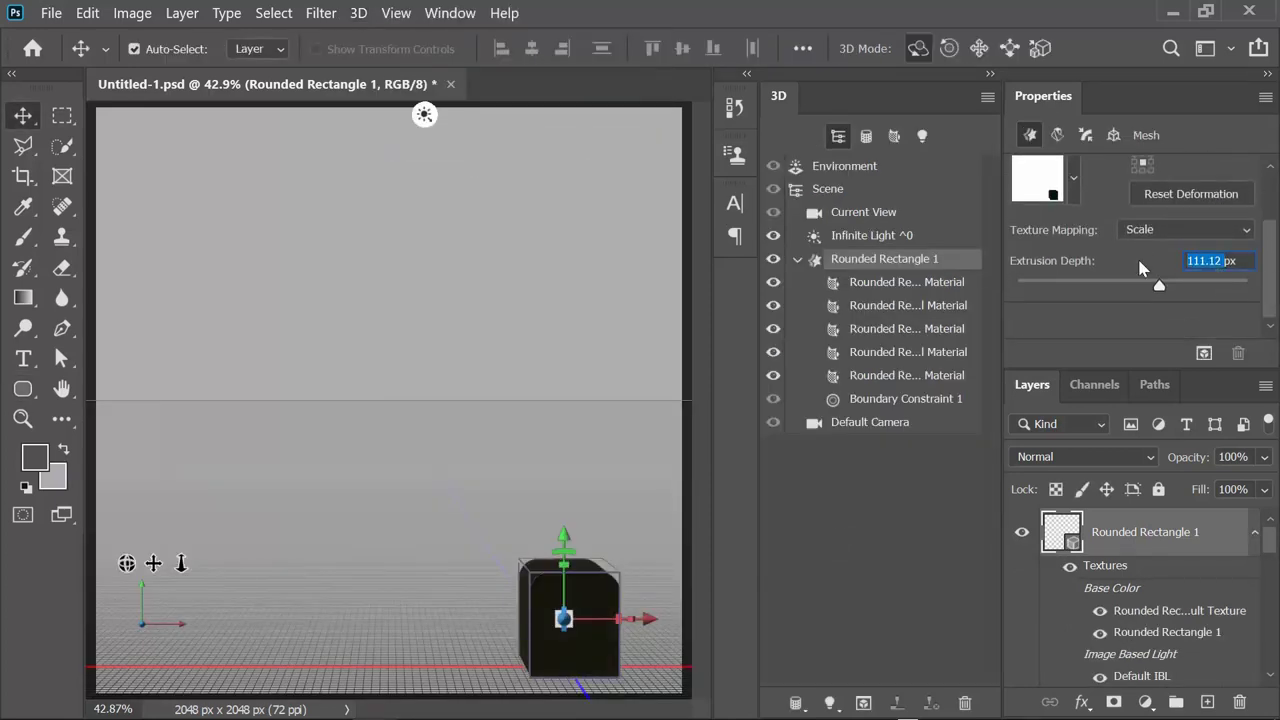
{"action": "type", "text": "10"}
{"action": "key", "text": "Return"}
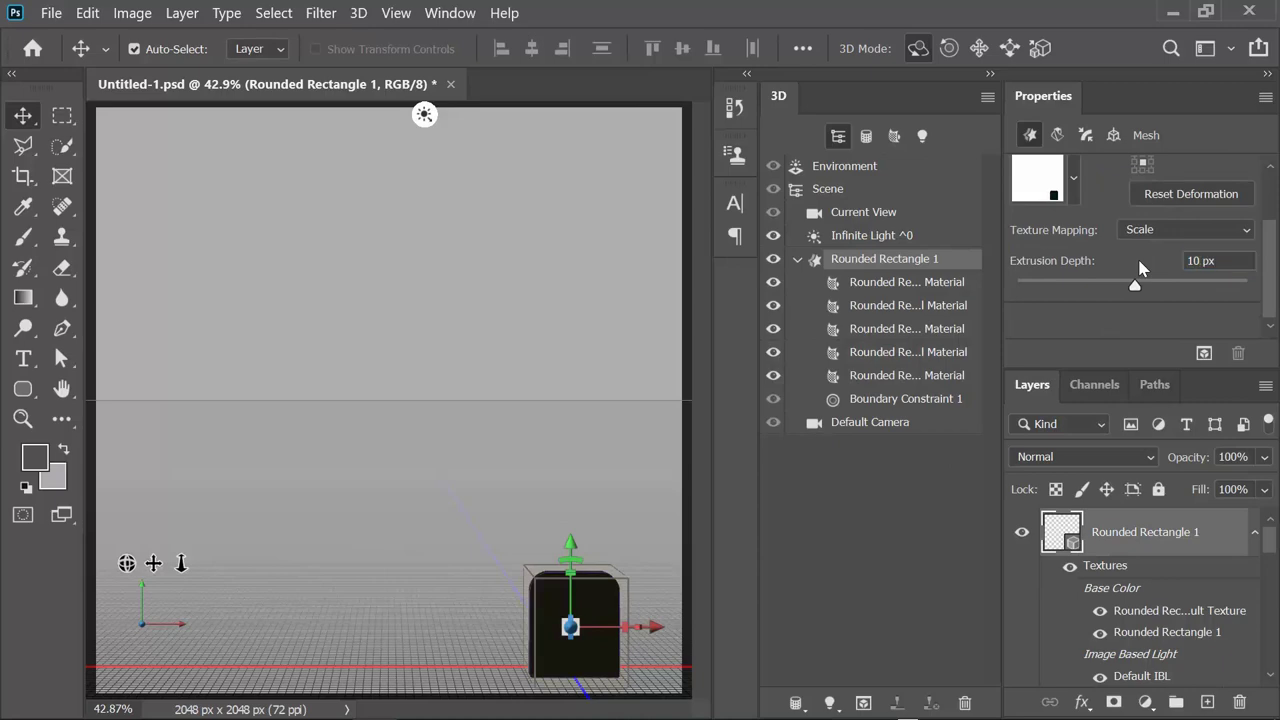
{"action": "scroll", "coordinate": [1268, 557], "scroll_direction": "down", "scroll_amount": 5}
{"action": "left_click", "coordinate": [1022, 572]}
Merge the rounded plate and the gun into one 3D scene
{"action": "left_click", "coordinate": [1135, 572]}
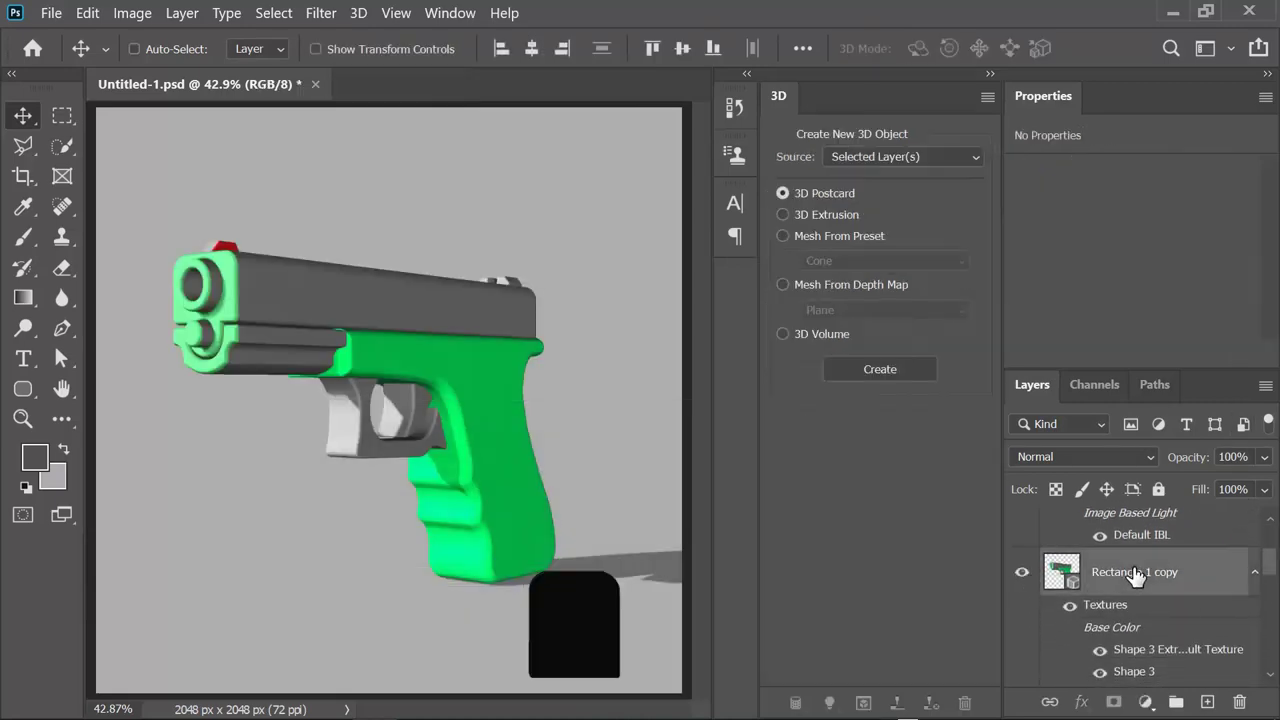
{"action": "left_click", "coordinate": [358, 13]}
{"action": "left_click", "coordinate": [586, 343]}
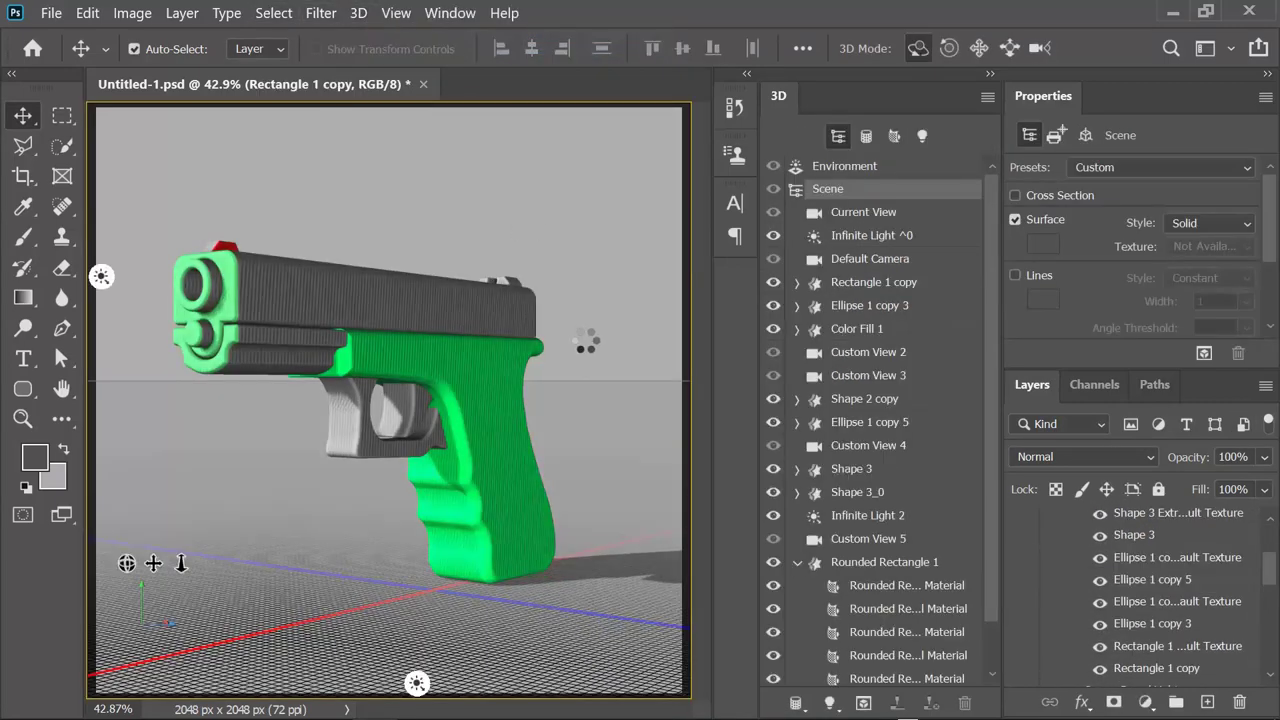
Reset Rounded Rectangle 1's coordinates and move it to the ground
{"action": "scroll", "coordinate": [990, 469], "scroll_direction": "down", "scroll_amount": 2}
{"action": "left_click", "coordinate": [875, 515]}
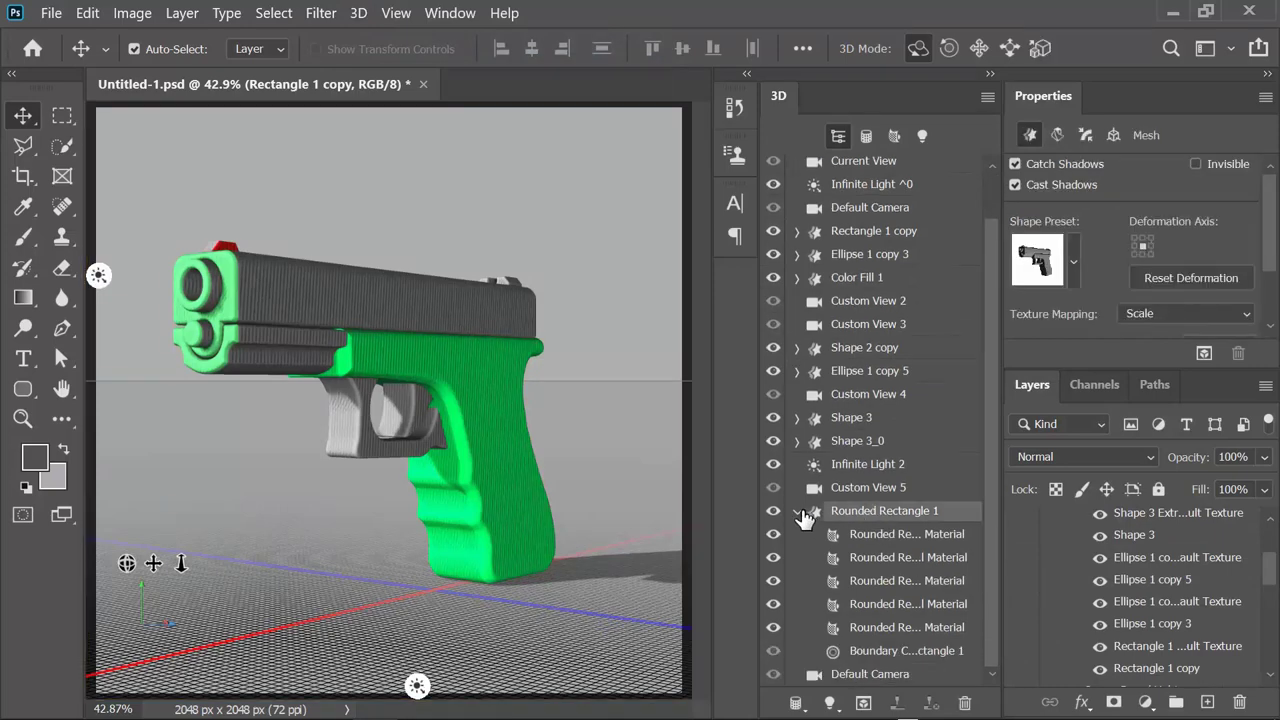
{"action": "left_click", "coordinate": [1114, 135]}
{"action": "scroll", "coordinate": [1135, 285], "scroll_direction": "down", "scroll_amount": 2}
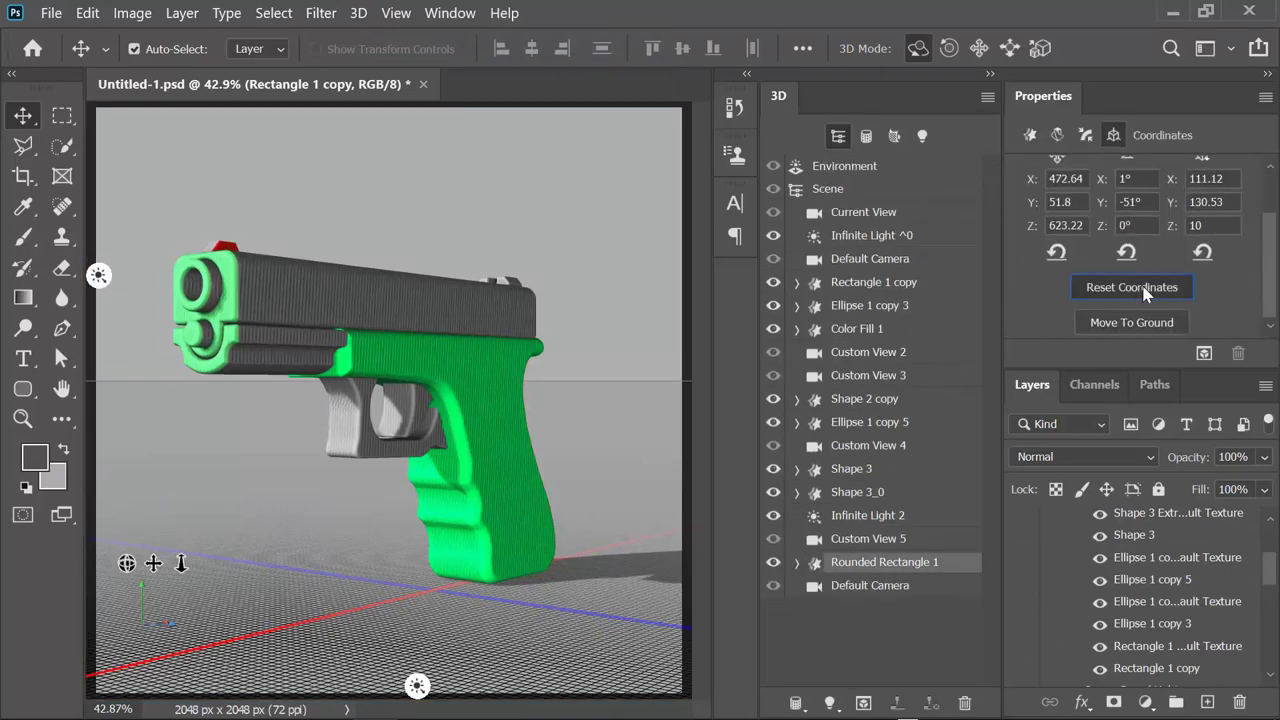
{"action": "left_click", "coordinate": [1140, 290]}
{"action": "left_click", "coordinate": [1131, 322]}
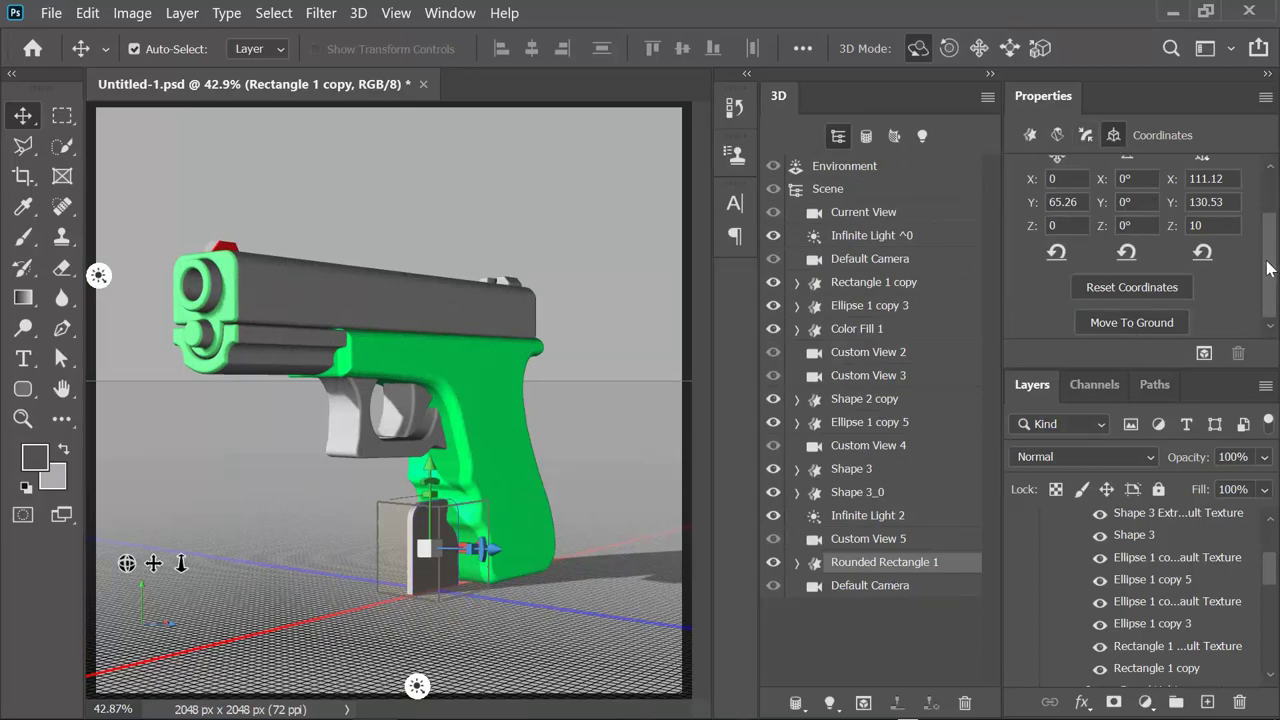
Rotate the plate 90° around its Y axis and adjust its X rotation
{"action": "scroll", "coordinate": [1266, 268], "scroll_direction": "up", "scroll_amount": 1}
{"action": "left_click_drag", "start_coordinate": [1108, 264], "coordinate": [1140, 259]}
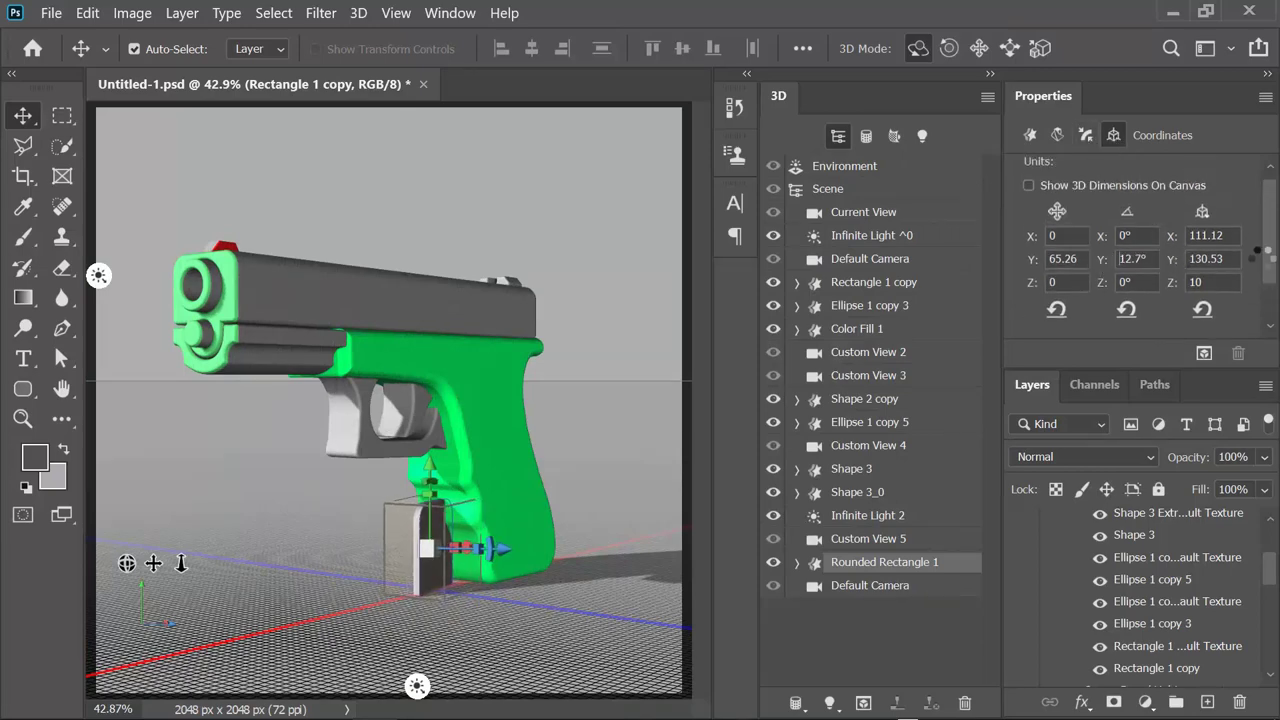
{"action": "type", "text": "90"}
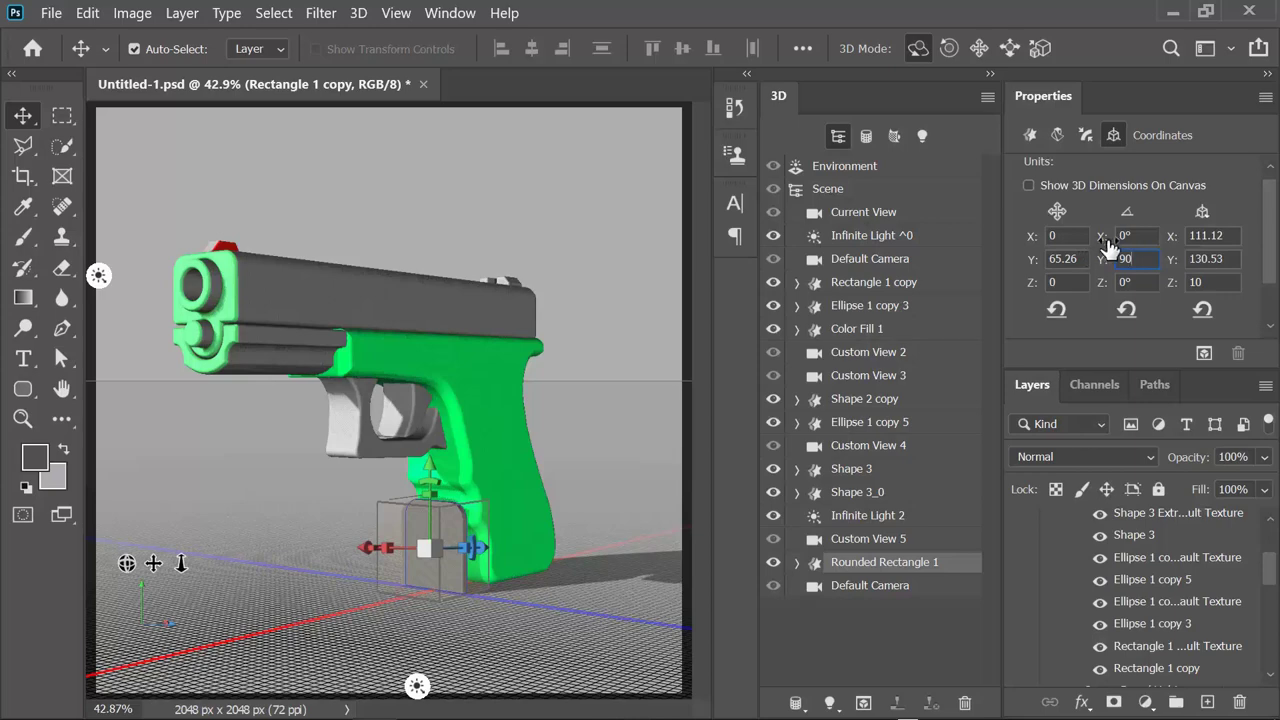
{"action": "key", "text": "Return"}
{"action": "mouse_move", "coordinate": [1102, 236]}
{"action": "left_mouse_down"}
{"action": "mouse_move", "coordinate": [1124, 234]}
{"action": "mouse_move", "coordinate": [1102, 240]}
{"action": "left_mouse_up"}
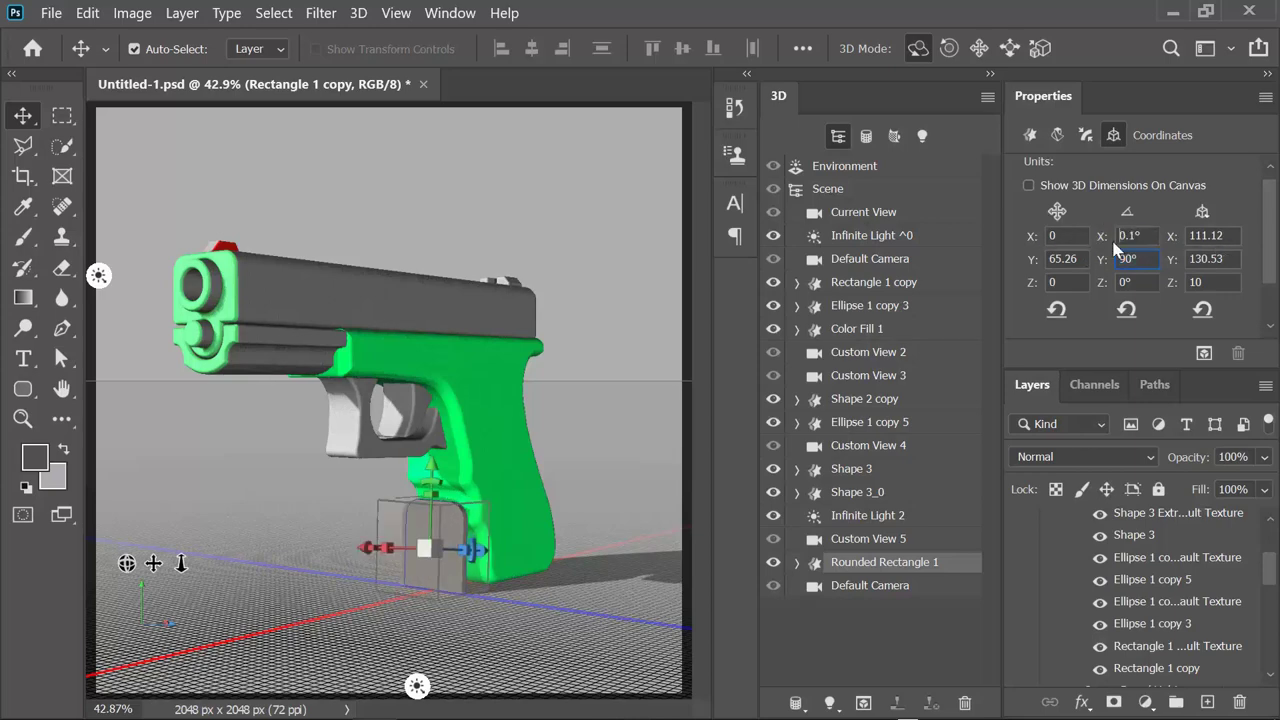
{"action": "type", "text": "90"}
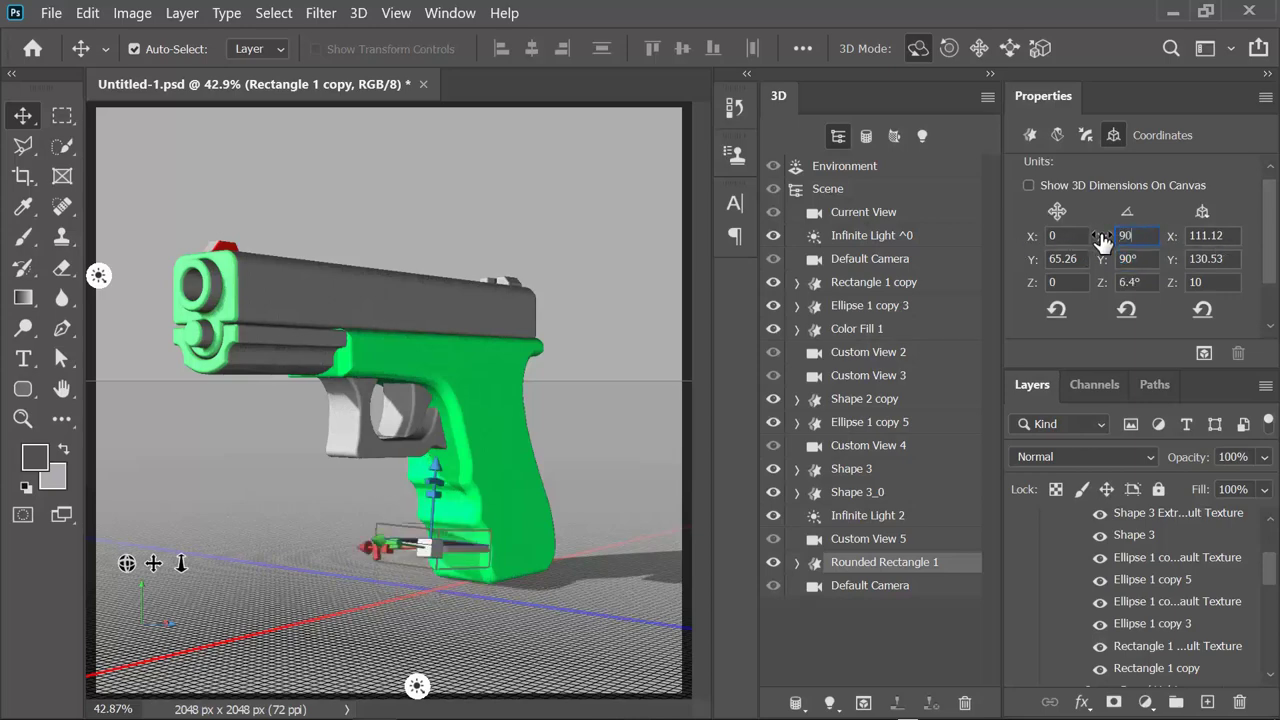
{"action": "key", "text": "Return"}
Set the plate's Z rotation to -90° and move it under the grip's bottom
{"action": "left_click", "coordinate": [850, 585]}
{"action": "left_click", "coordinate": [437, 297]}
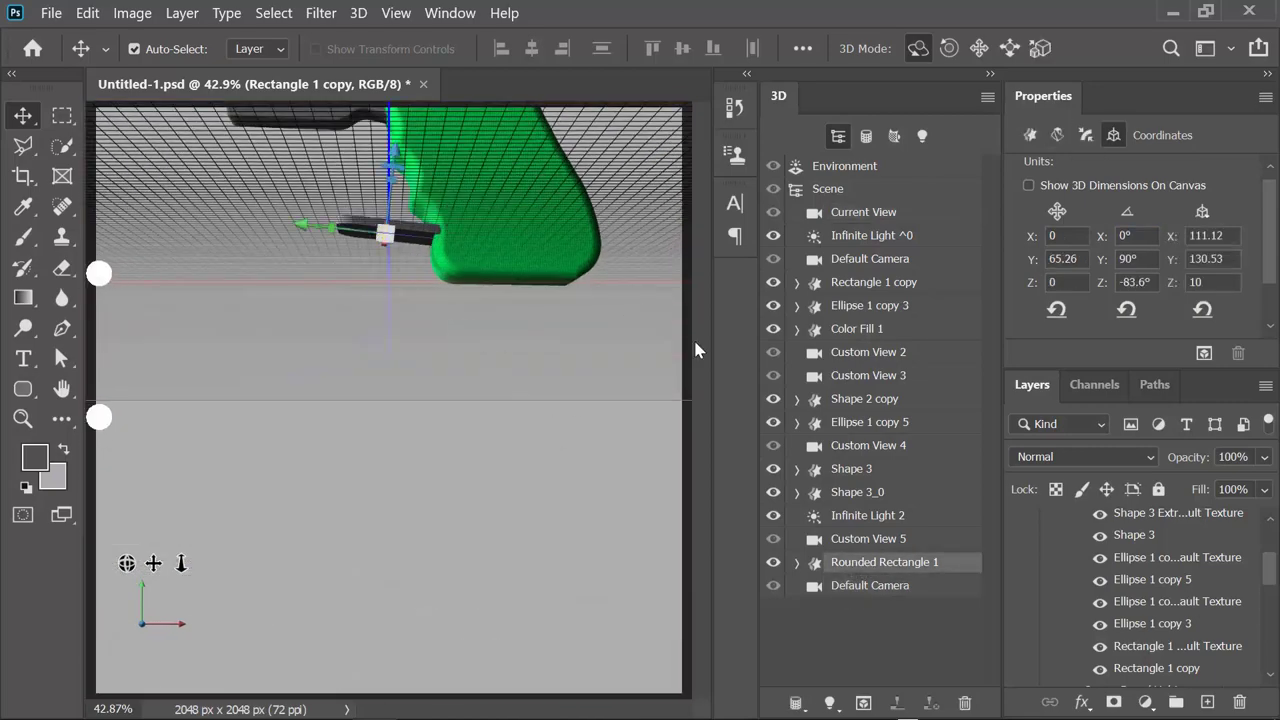
{"action": "left_click", "coordinate": [1146, 278]}
{"action": "type", "text": "90"}
{"action": "key", "text": "Return"}
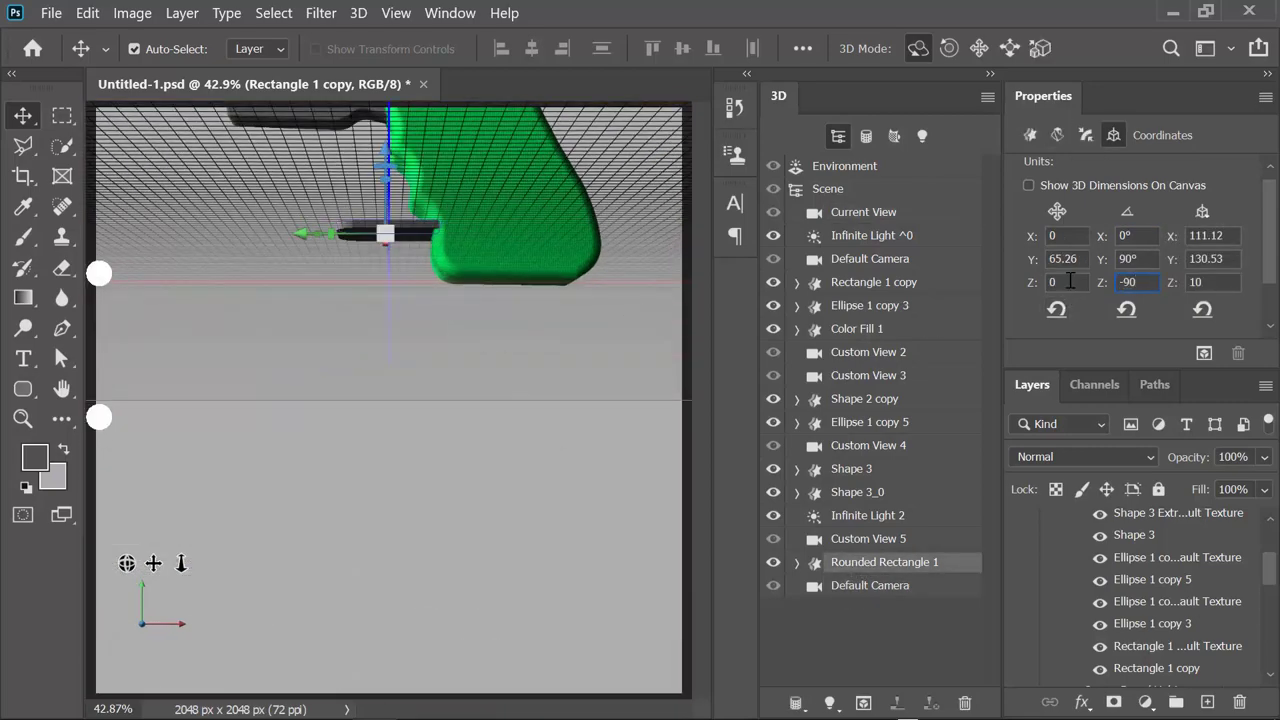
{"action": "mouse_move", "coordinate": [386, 195]}
{"action": "left_mouse_down"}
{"action": "mouse_move", "coordinate": [386, 255]}
{"action": "mouse_move", "coordinate": [363, 291]}
{"action": "left_mouse_up"}
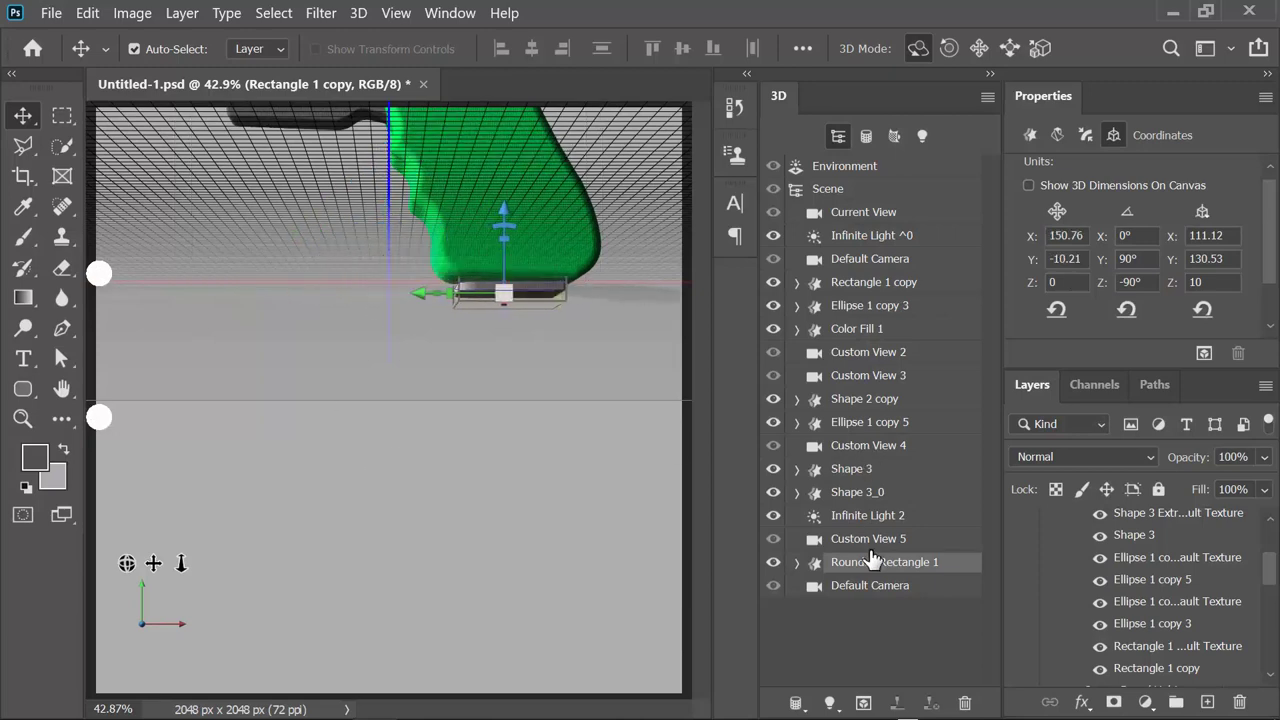
Bevel the plate 13% on both Front and Back sides
{"action": "left_click", "coordinate": [1085, 135]}
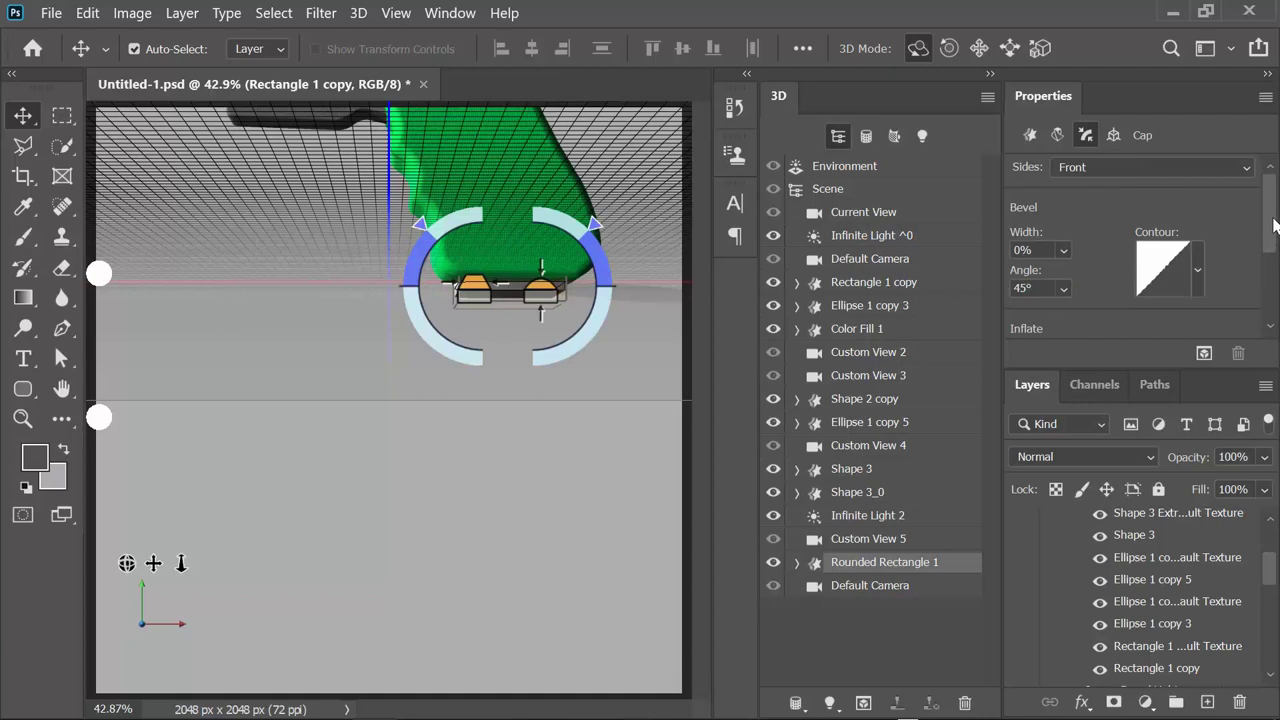
{"action": "left_click_drag", "start_coordinate": [1001, 253], "coordinate": [1001, 253]}
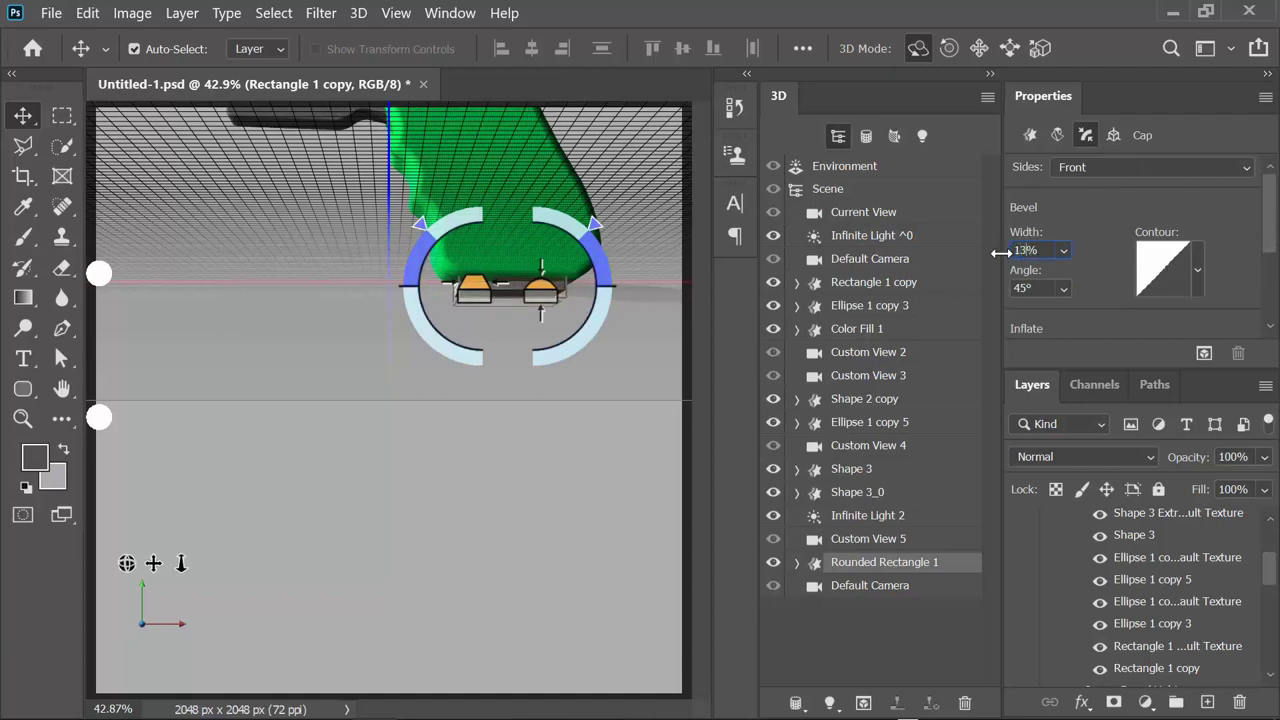
{"action": "left_click", "coordinate": [1166, 167]}
{"action": "left_click", "coordinate": [1142, 224]}
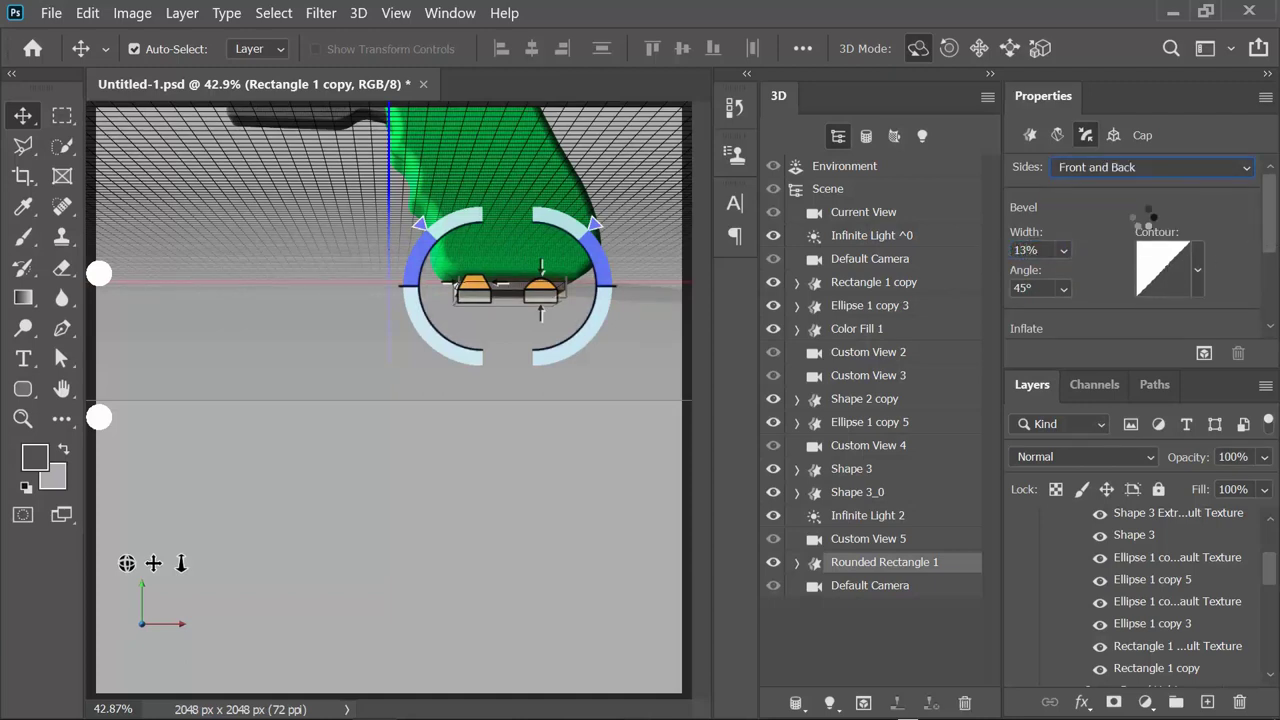
Fine-tune the bevel width and apply the curved contour preset
{"action": "left_click", "coordinate": [1063, 250]}
{"action": "left_click_drag", "start_coordinate": [1074, 277], "coordinate": [1080, 281]}
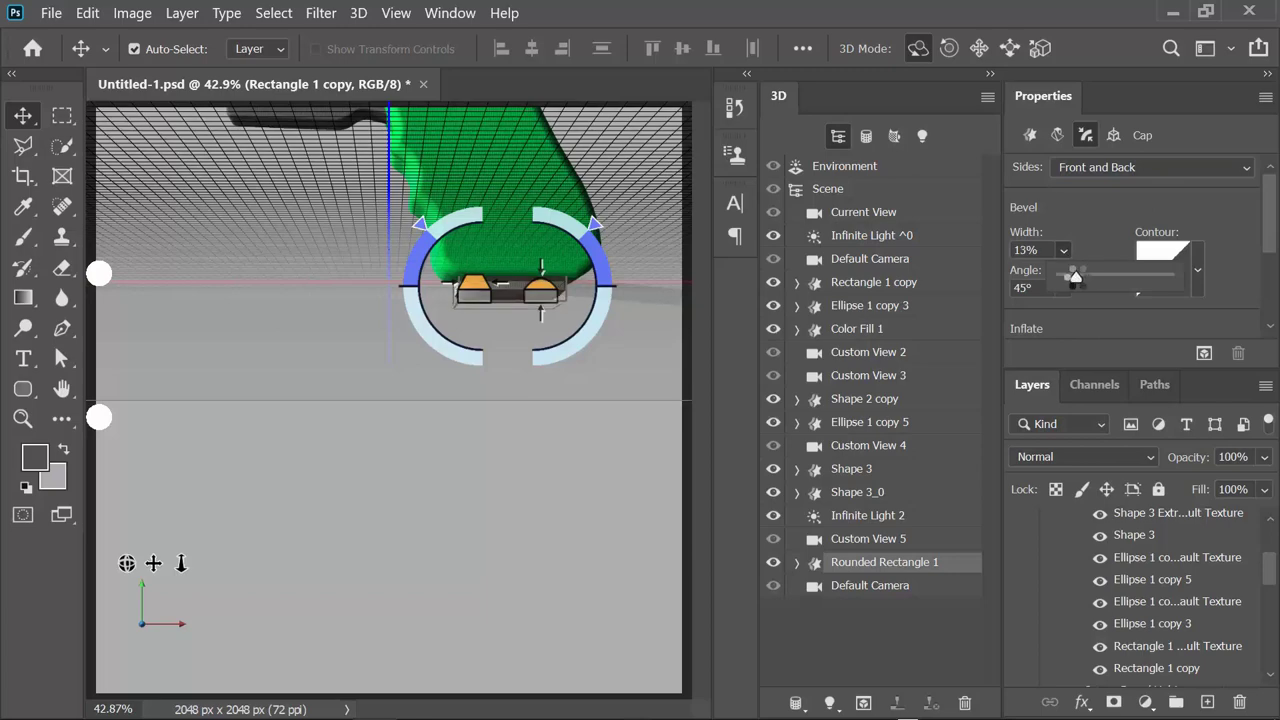
{"action": "left_click", "coordinate": [1022, 253]}
{"action": "left_click", "coordinate": [1197, 271]}
{"action": "left_click", "coordinate": [1006, 367]}
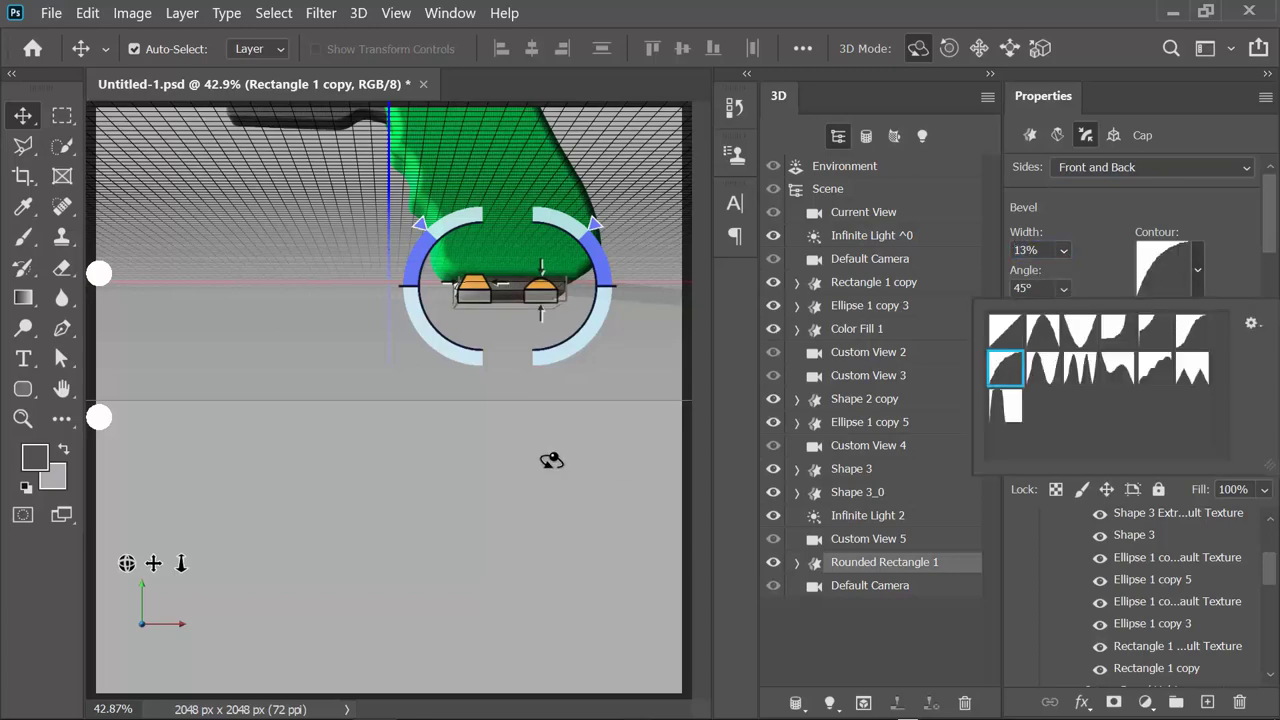
{"action": "left_click", "coordinate": [1272, 573]}
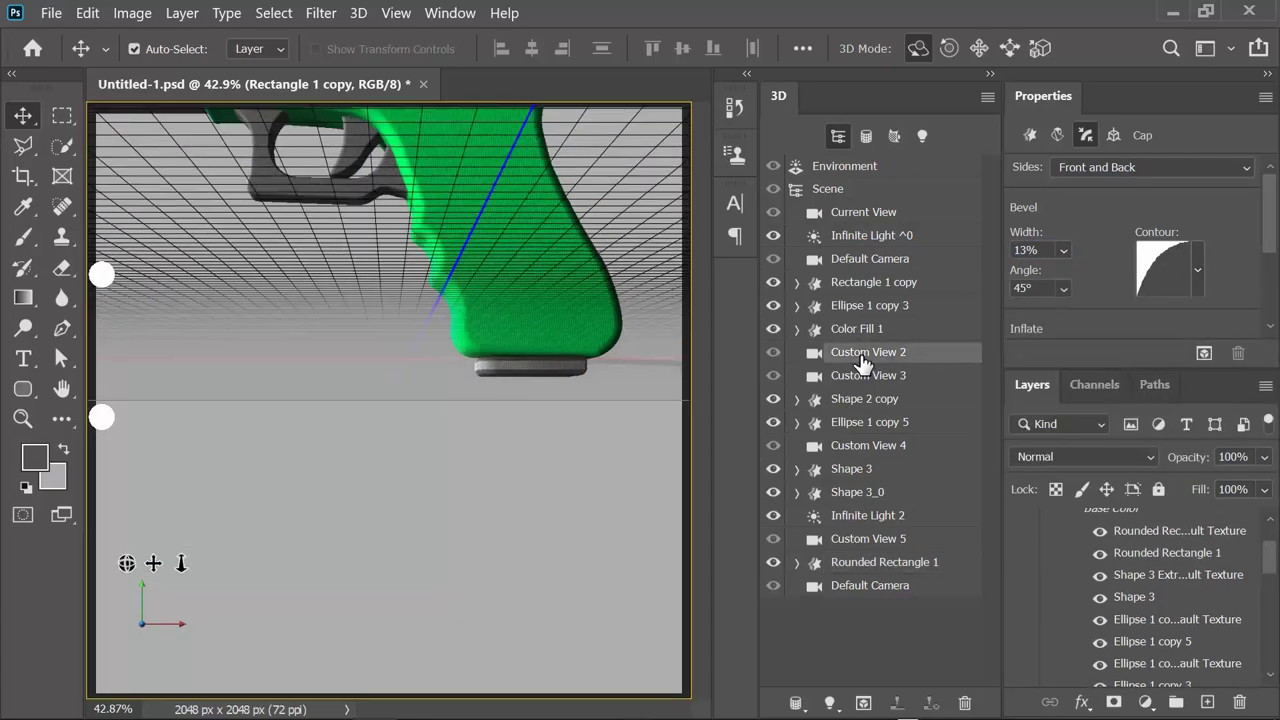
Switch to Custom View 2, show the Layer 1 copy reference, and nudge the plate along Z
{"action": "left_click", "coordinate": [858, 354]}
{"action": "scroll", "coordinate": [1268, 563], "scroll_direction": "down", "scroll_amount": 5}
{"action": "scroll", "coordinate": [1268, 600], "scroll_direction": "down", "scroll_amount": 5}
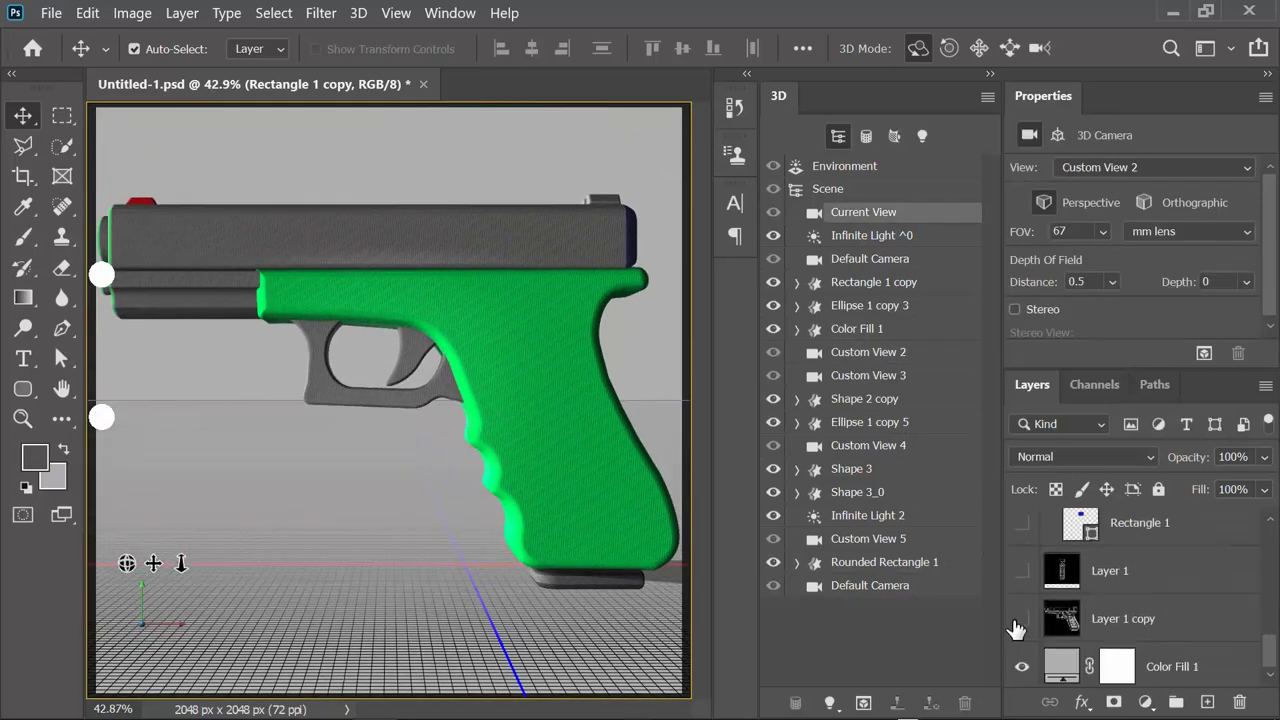
{"action": "left_click", "coordinate": [1022, 618]}
{"action": "left_click", "coordinate": [580, 583]}
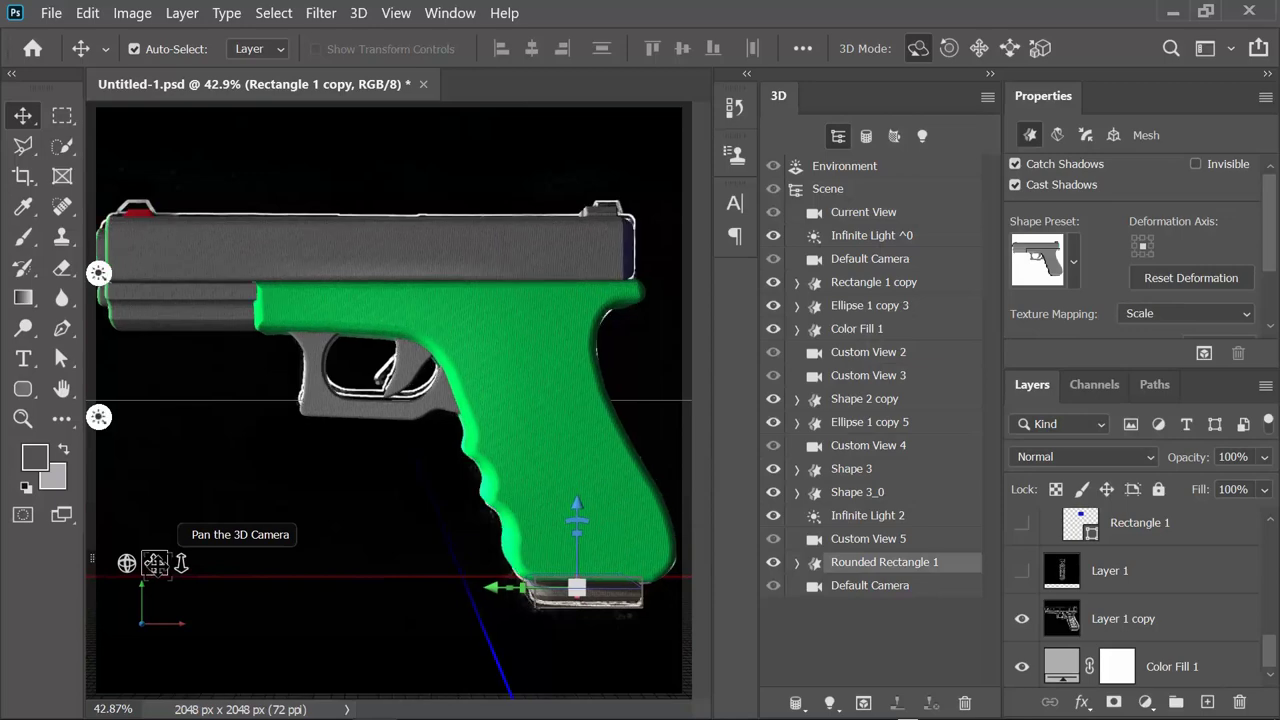
{"action": "left_click_drag", "start_coordinate": [580, 503], "coordinate": [577, 508]}
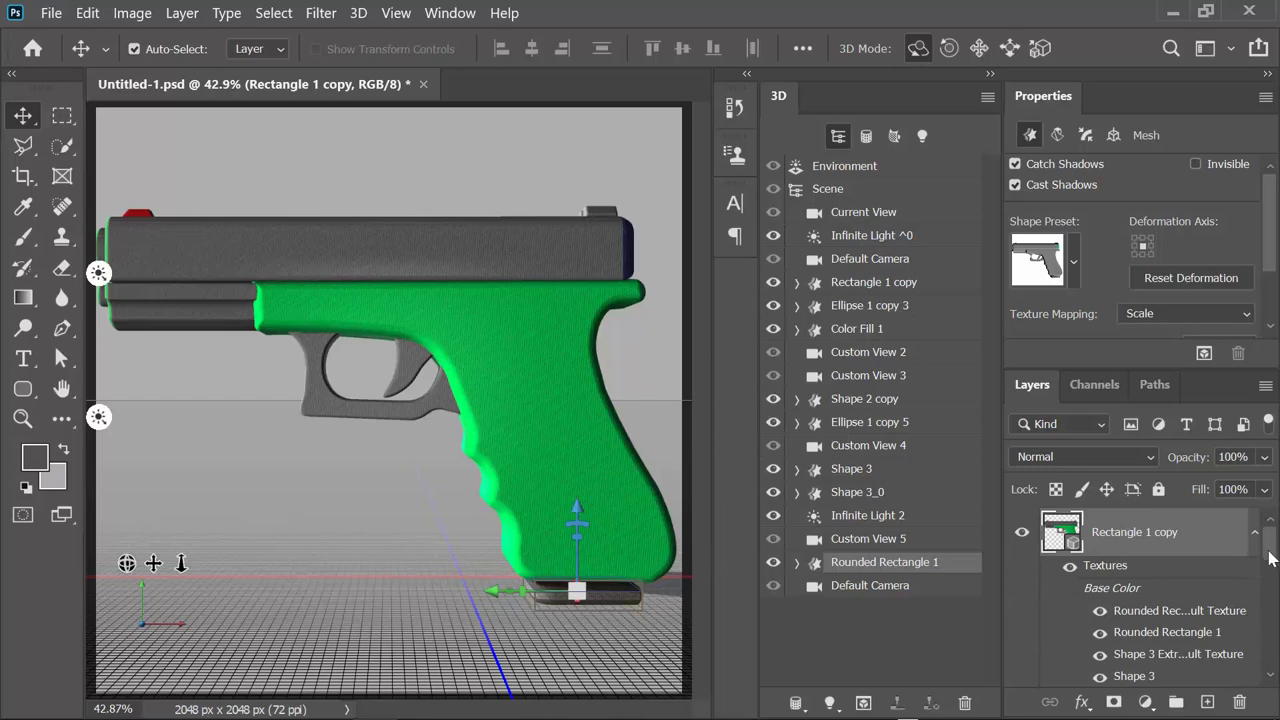
Align the base plate along Y and Z with the reference, then hide it
{"action": "left_click_drag", "start_coordinate": [1270, 558], "coordinate": [1270, 650]}
{"action": "left_click", "coordinate": [1022, 637]}
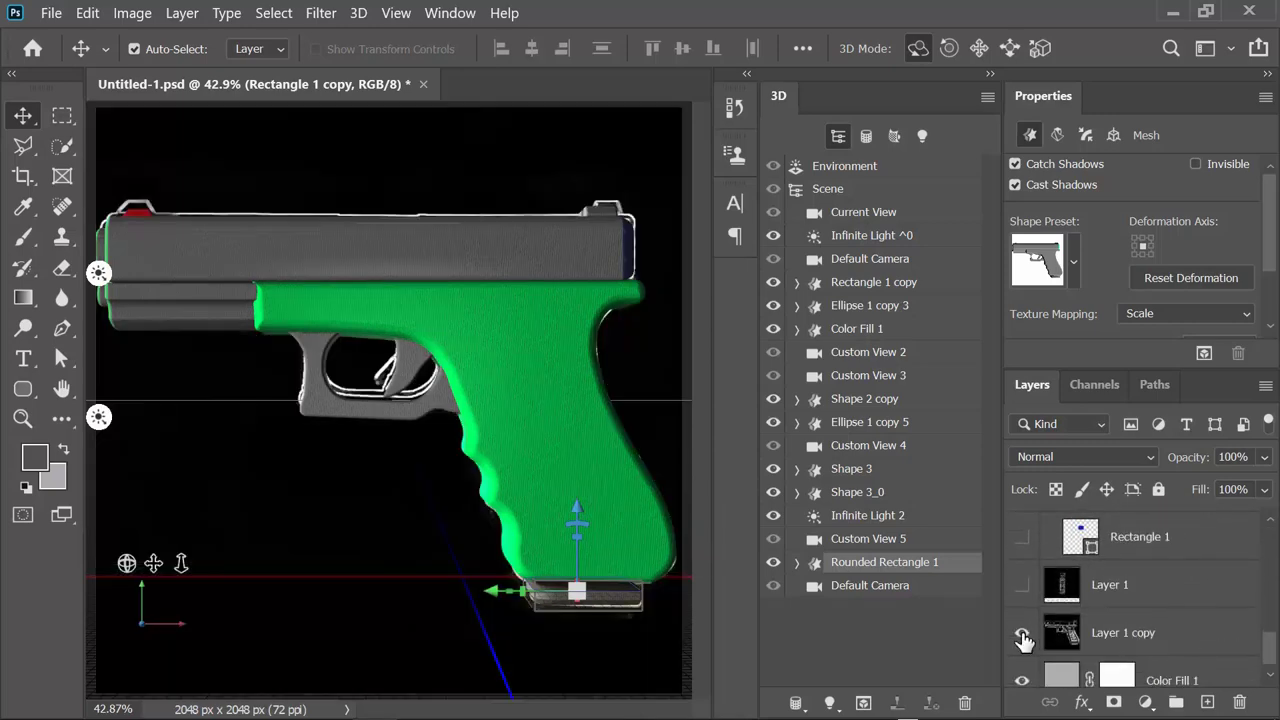
{"action": "left_click_drag", "start_coordinate": [495, 591], "coordinate": [490, 590]}
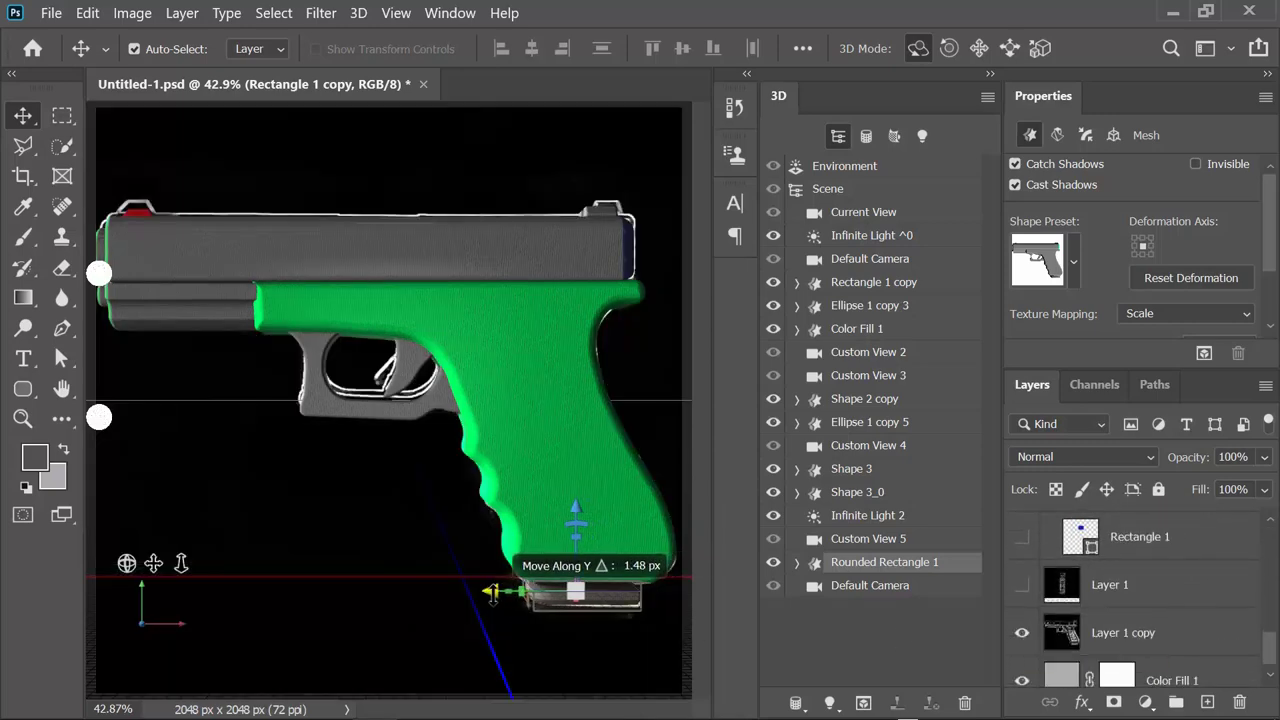
{"action": "left_click", "coordinate": [575, 592]}
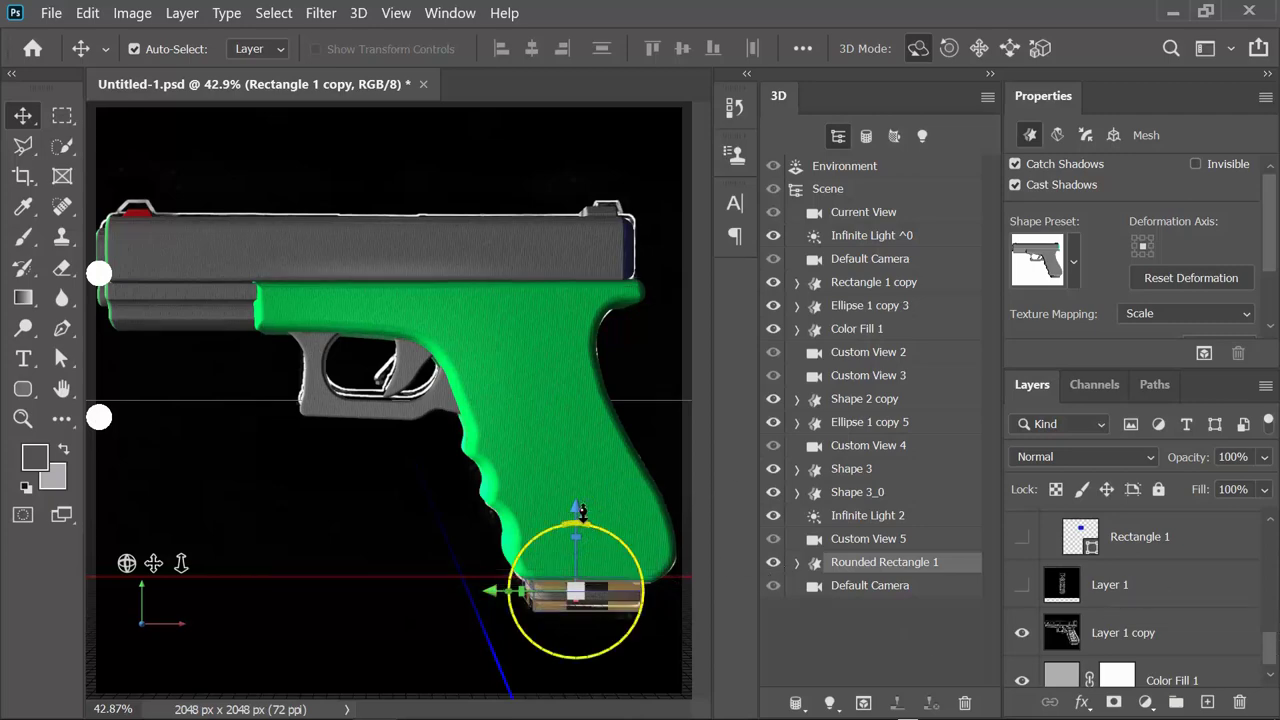
{"action": "left_click_drag", "start_coordinate": [576, 507], "coordinate": [580, 510]}
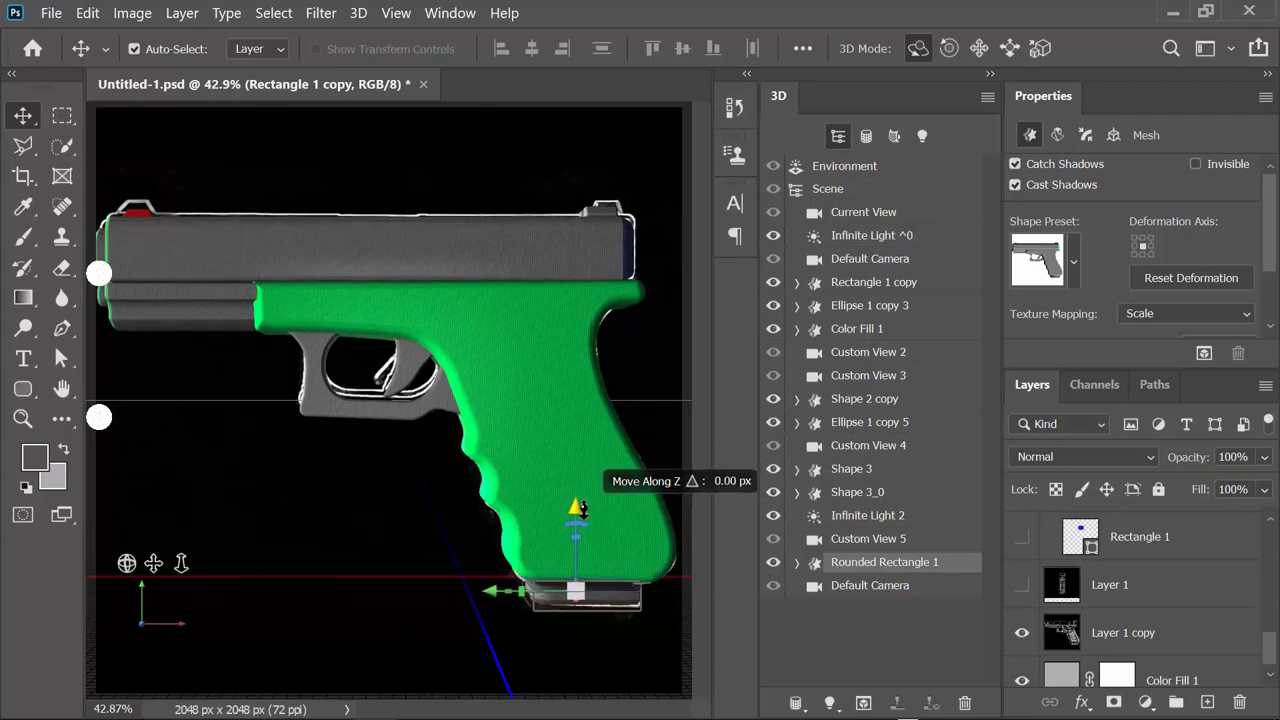
{"action": "left_click_drag", "start_coordinate": [580, 510], "coordinate": [578, 508]}
{"action": "left_click", "coordinate": [1021, 632]}
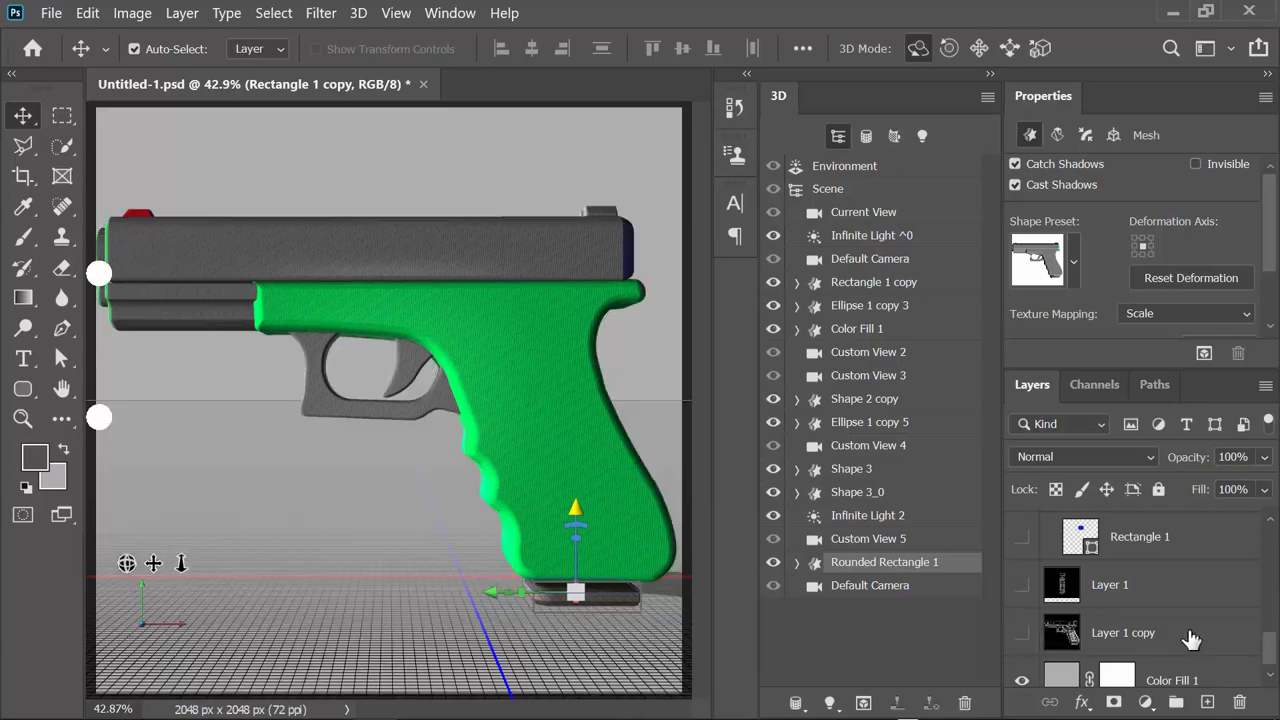
Switch the camera to Custom View 3
{"action": "scroll", "coordinate": [1186, 634], "scroll_direction": "up", "scroll_amount": 5}
{"action": "scroll", "coordinate": [1186, 634], "scroll_direction": "up", "scroll_amount": 2}
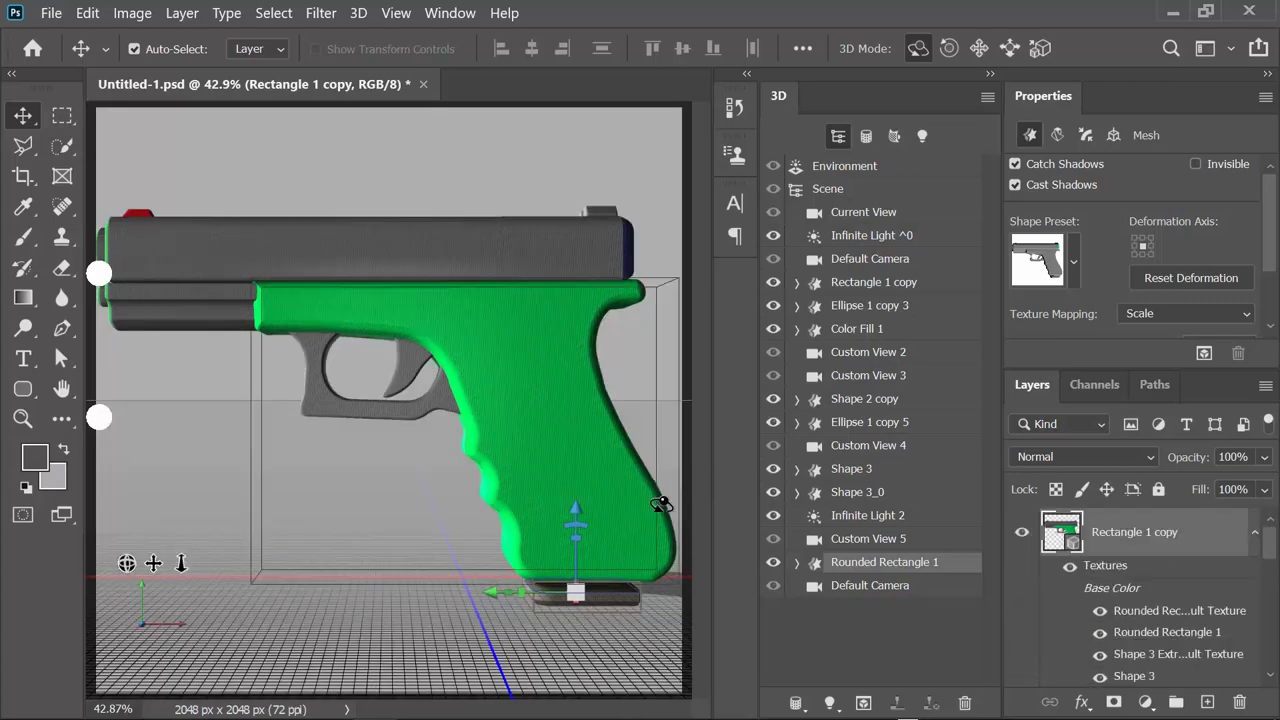
{"action": "left_click", "coordinate": [857, 377]}
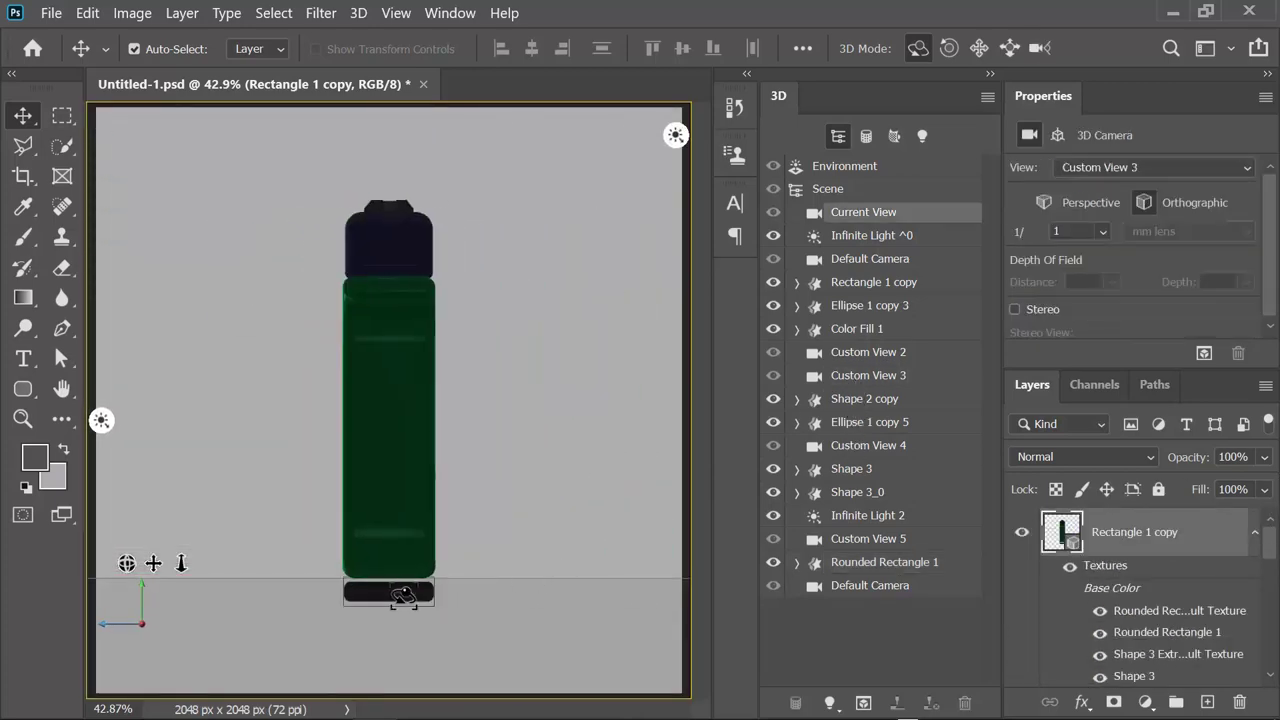
Zoom in on the base plate and add rulers, grid and a guide at the magazine's right edge
{"action": "left_click", "coordinate": [400, 594]}
{"action": "left_click_drag", "start_coordinate": [180, 563], "coordinate": [180, 615]}
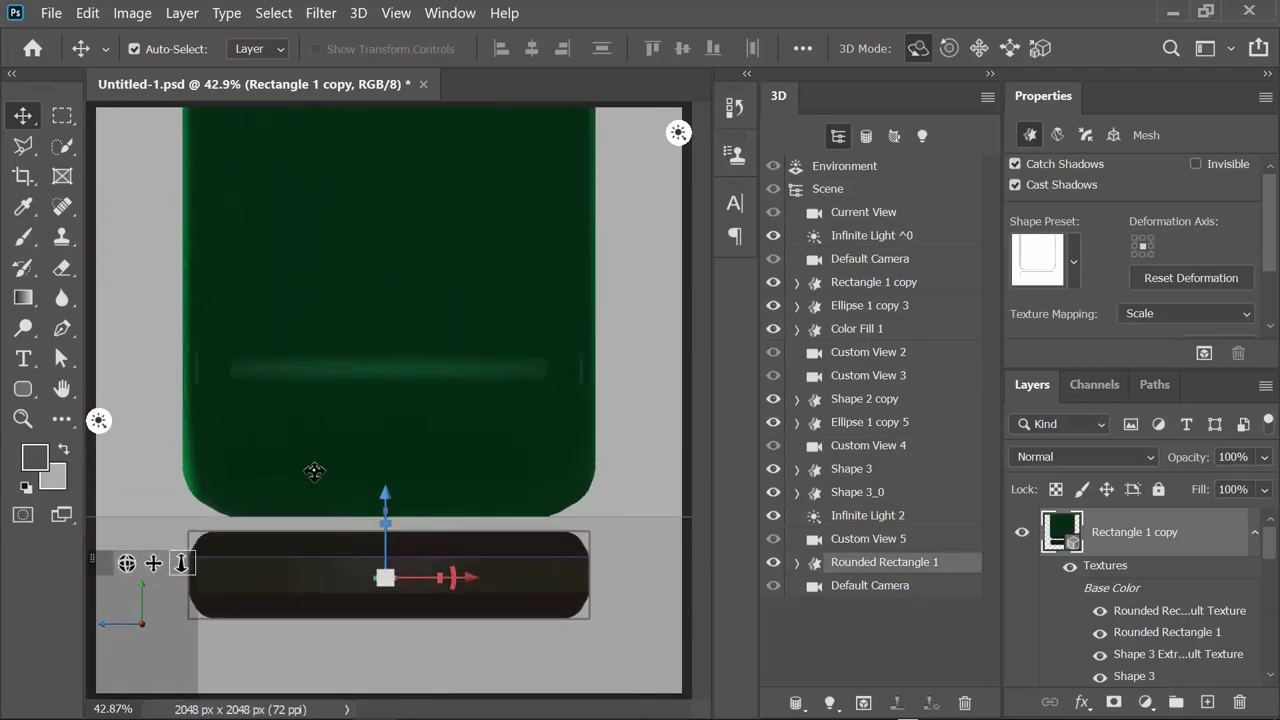
{"action": "key", "text": "ctrl+r"}
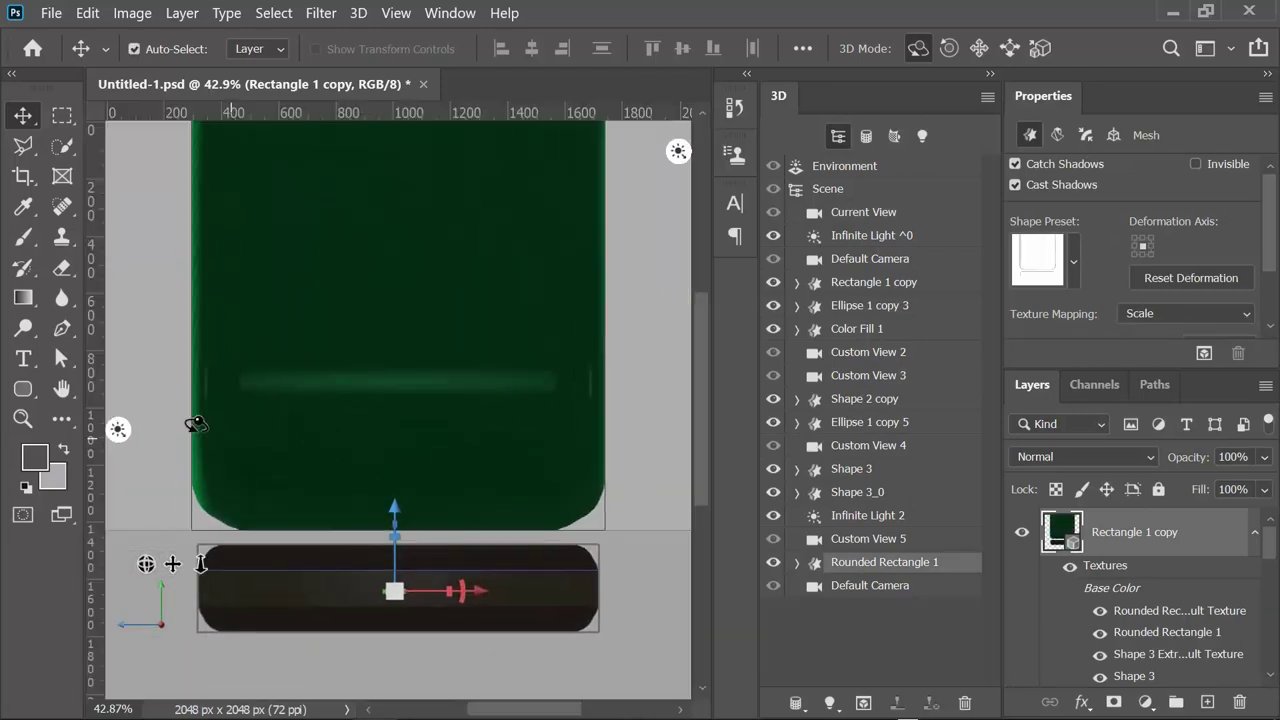
{"action": "left_click_drag", "start_coordinate": [104, 393], "coordinate": [226, 416]}
{"action": "key", "text": "ctrl+apostrophe"}
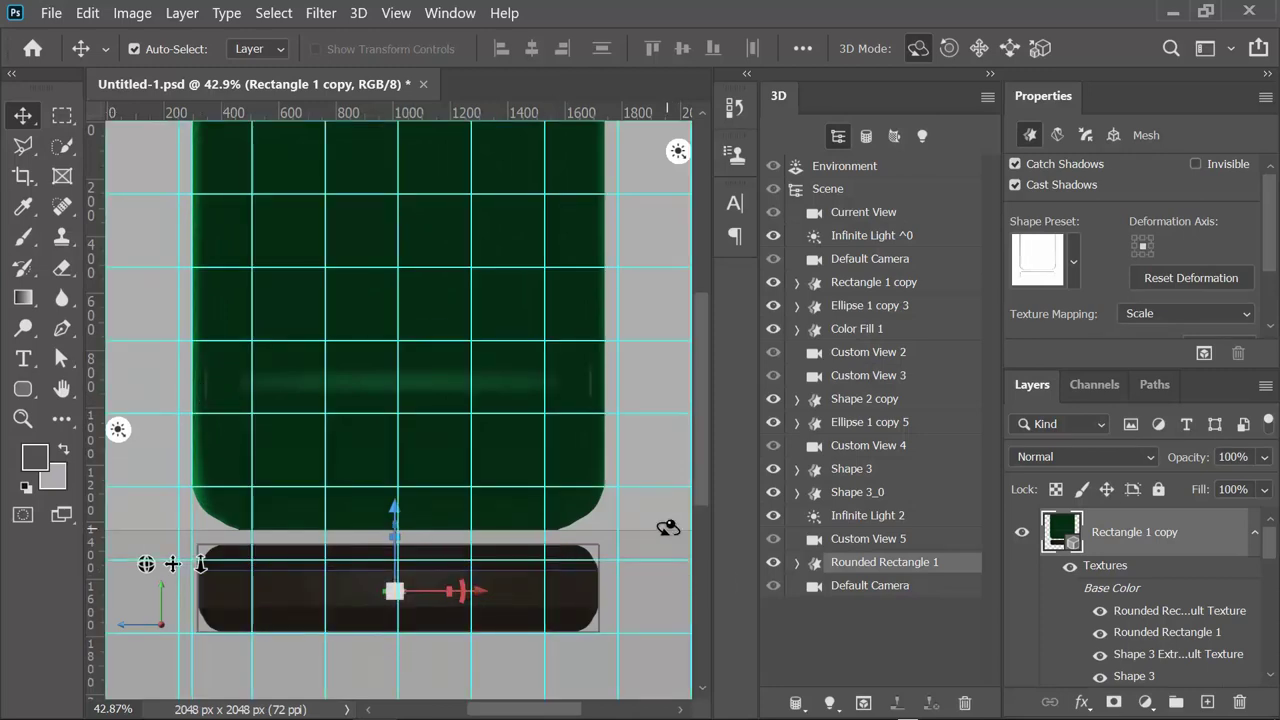
{"action": "left_click_drag", "start_coordinate": [98, 430], "coordinate": [603, 430]}
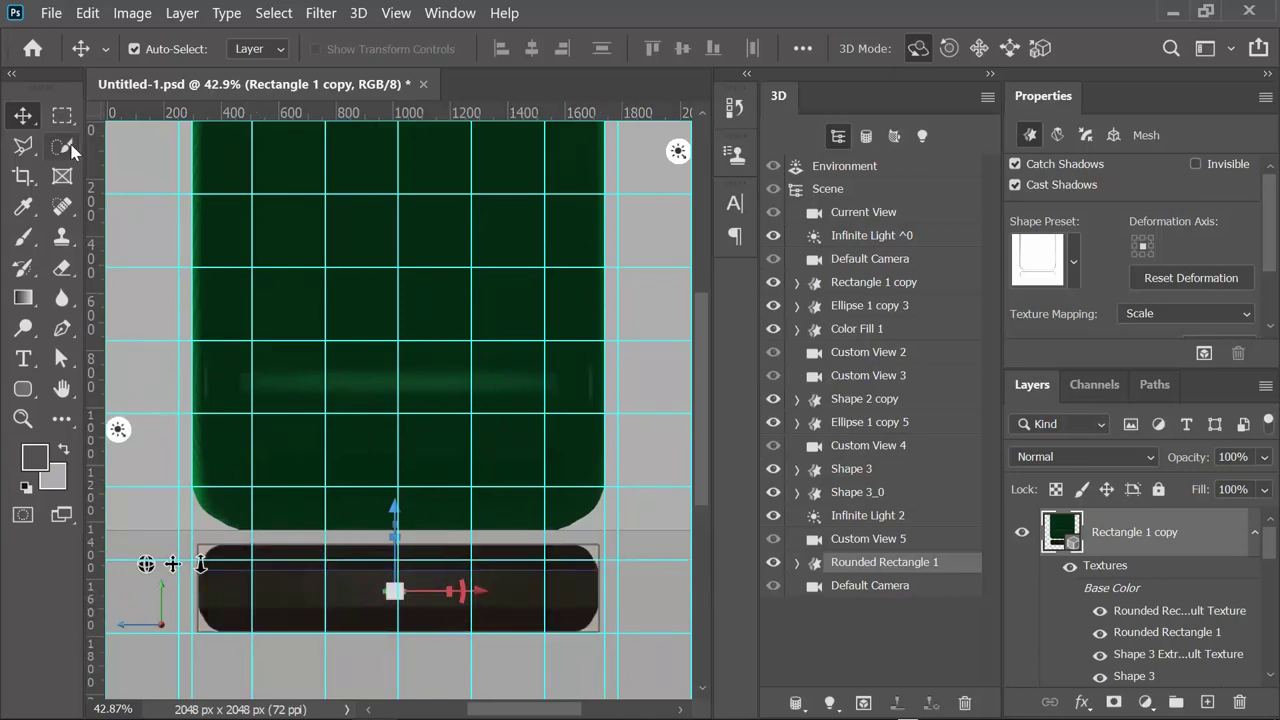
Hide the grid and guides, return to Custom View 3, and bring up the base plate's object actions
{"action": "key", "text": "m"}
{"action": "key", "text": "ctrl+semicolon"}
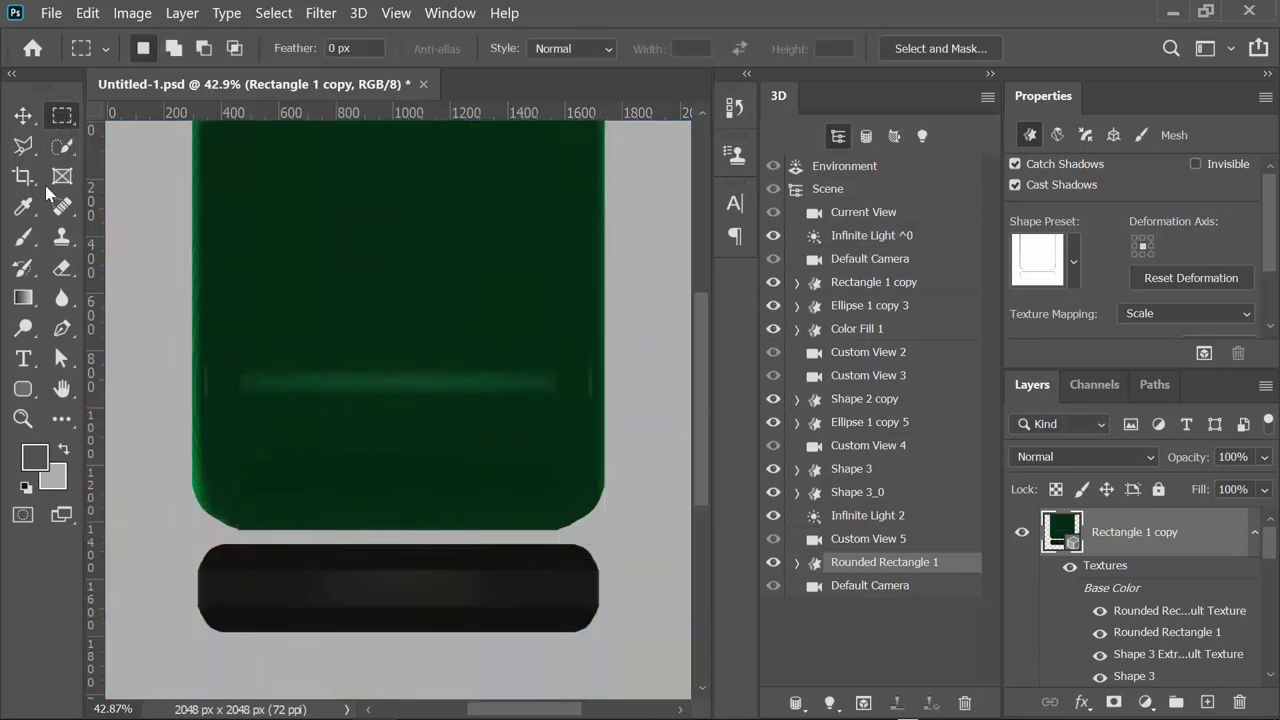
{"action": "left_click", "coordinate": [864, 376]}
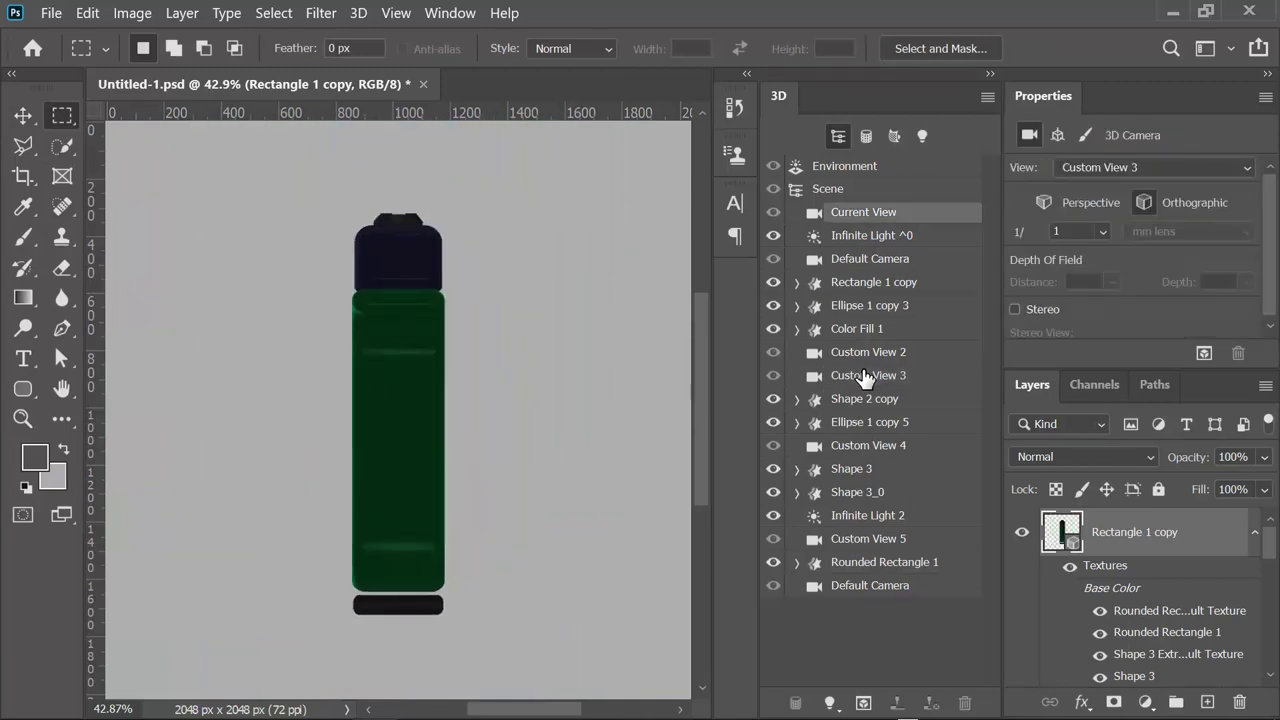
{"action": "left_click", "coordinate": [857, 286]}
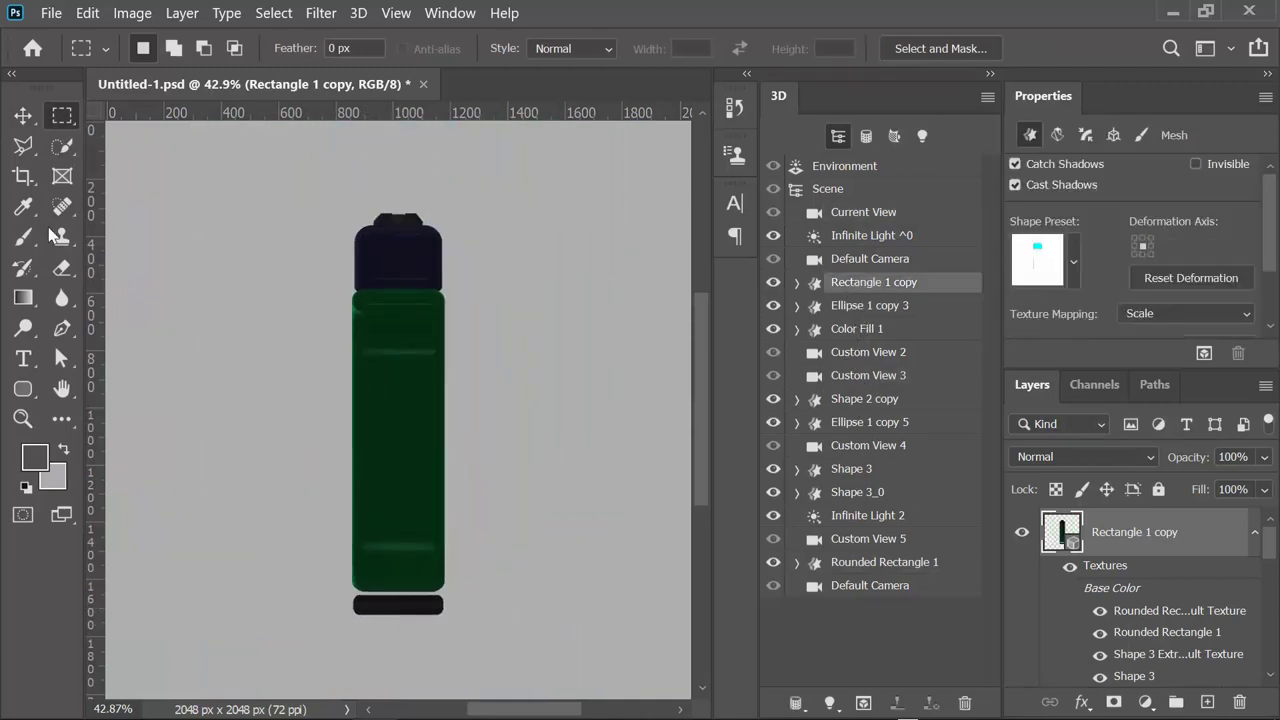
{"action": "key", "text": "v"}
{"action": "left_click", "coordinate": [398, 605]}
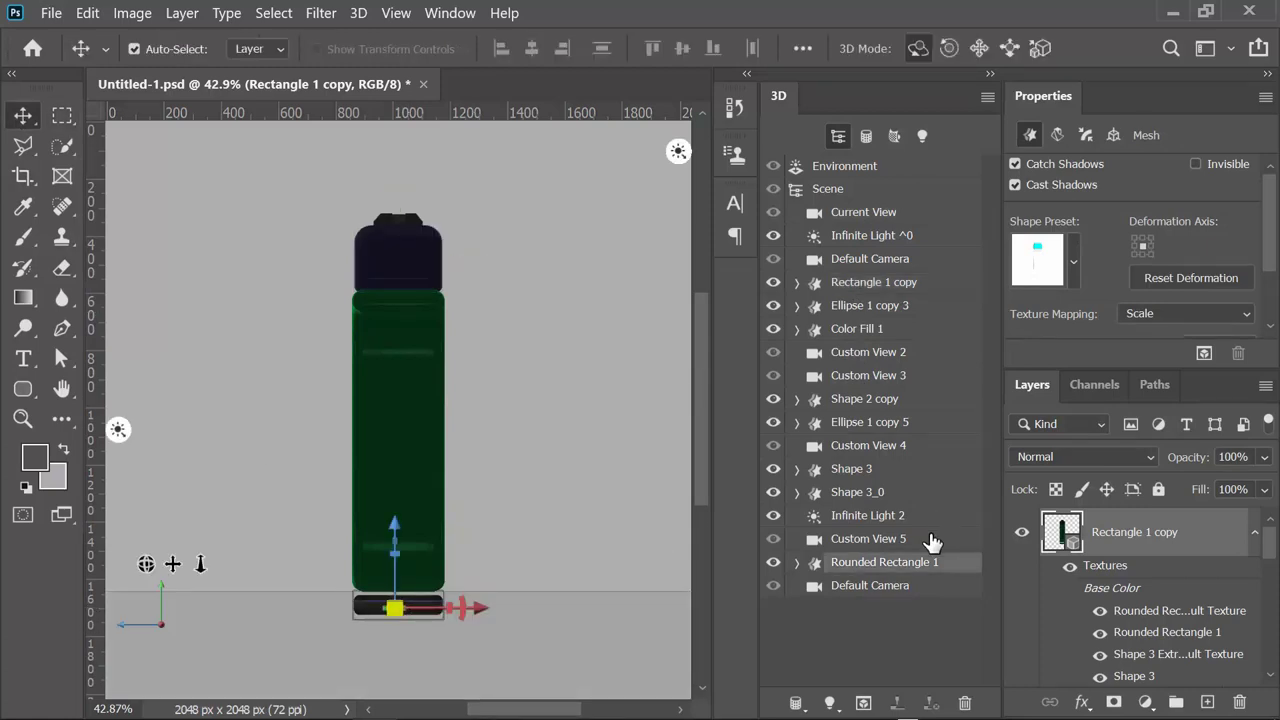
{"action": "right_click", "coordinate": [884, 564]}
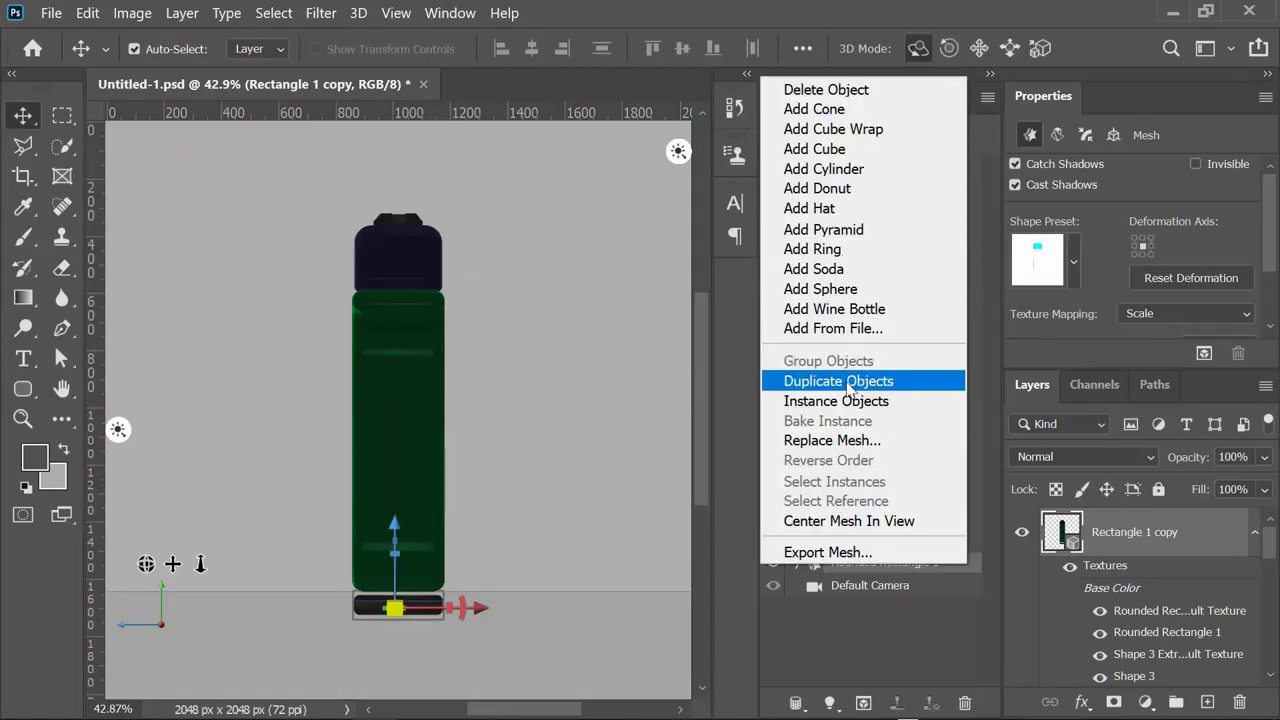
Duplicate the base plate, raise the copy 23 px along Z, and hide the other pistol parts
{"action": "left_click", "coordinate": [846, 382]}
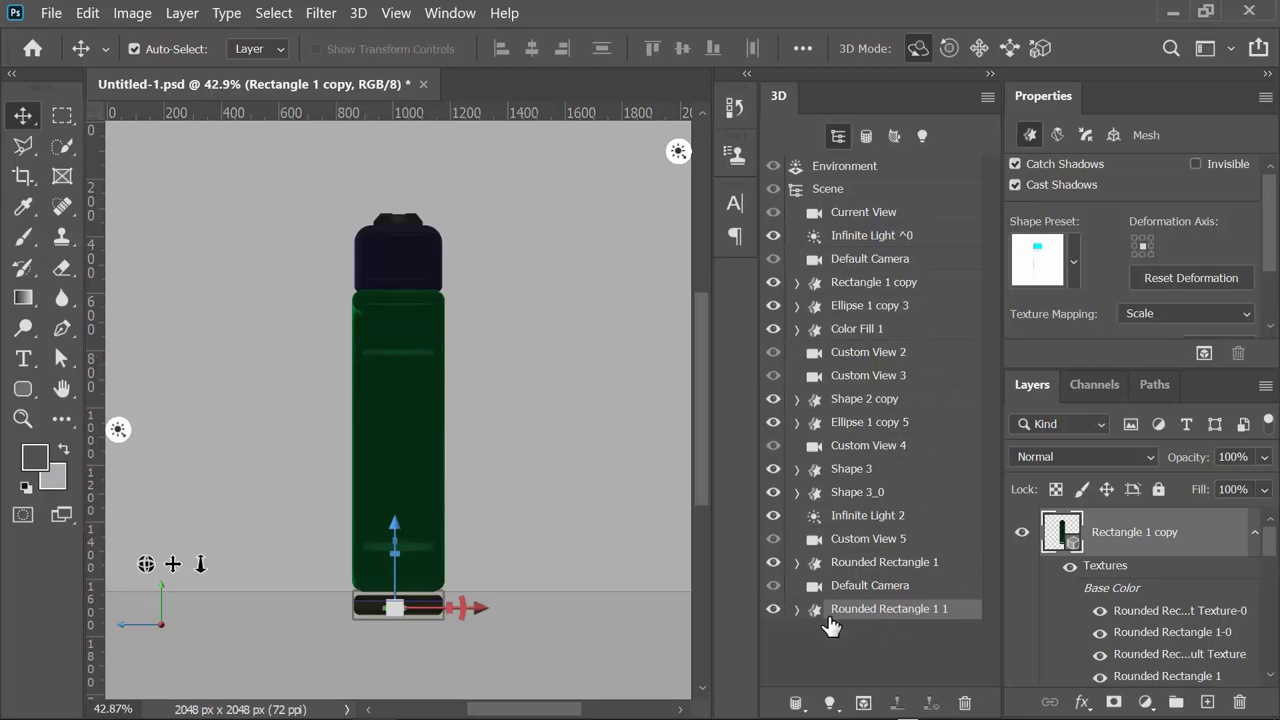
{"action": "left_click_drag", "start_coordinate": [462, 607], "coordinate": [443, 589]}
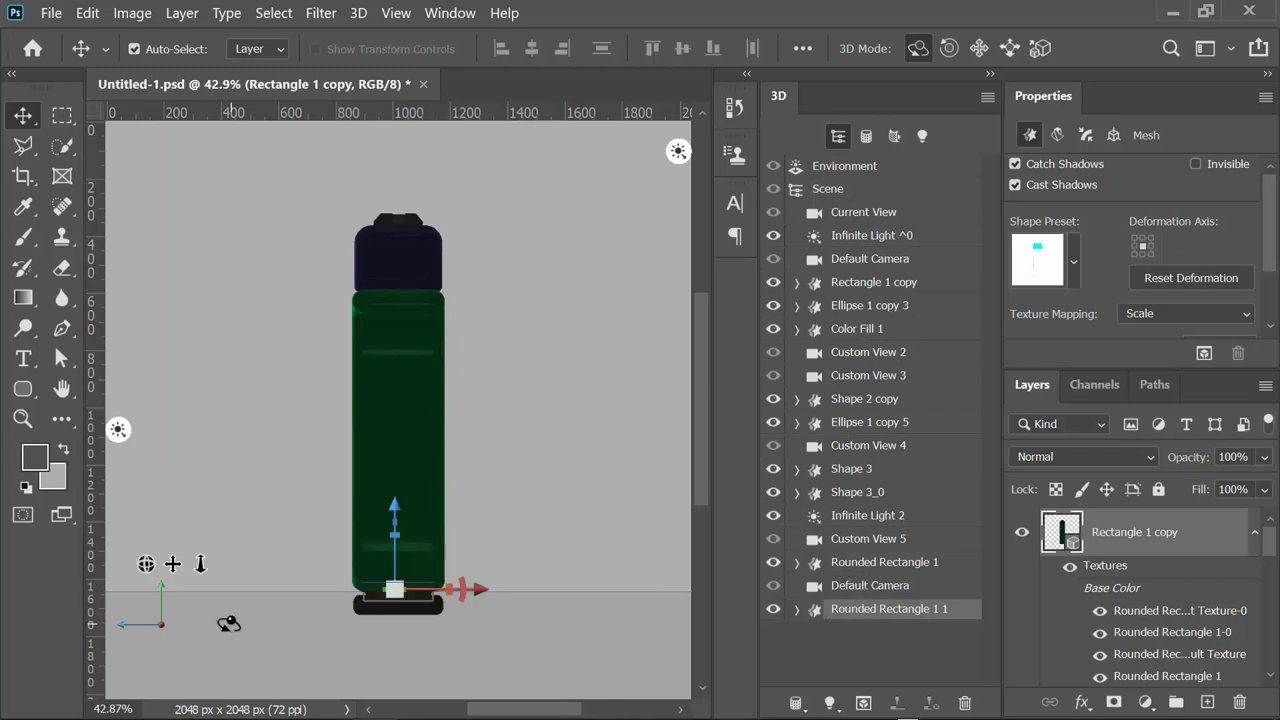
{"action": "left_click_drag", "start_coordinate": [776, 495], "coordinate": [775, 282]}
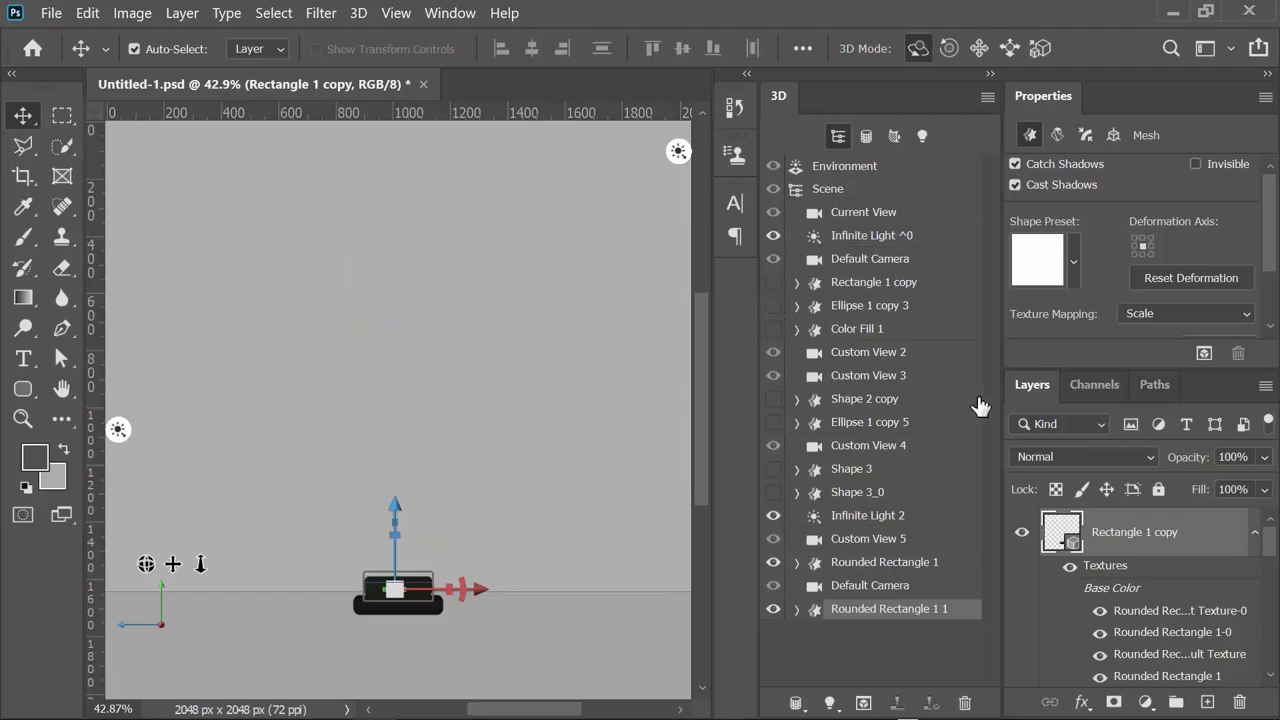
{"action": "mouse_move", "coordinate": [146, 564]}
{"action": "left_mouse_down"}
{"action": "mouse_move", "coordinate": [229, 568]}
{"action": "mouse_move", "coordinate": [210, 625]}
{"action": "mouse_move", "coordinate": [200, 565]}
{"action": "left_mouse_up"}
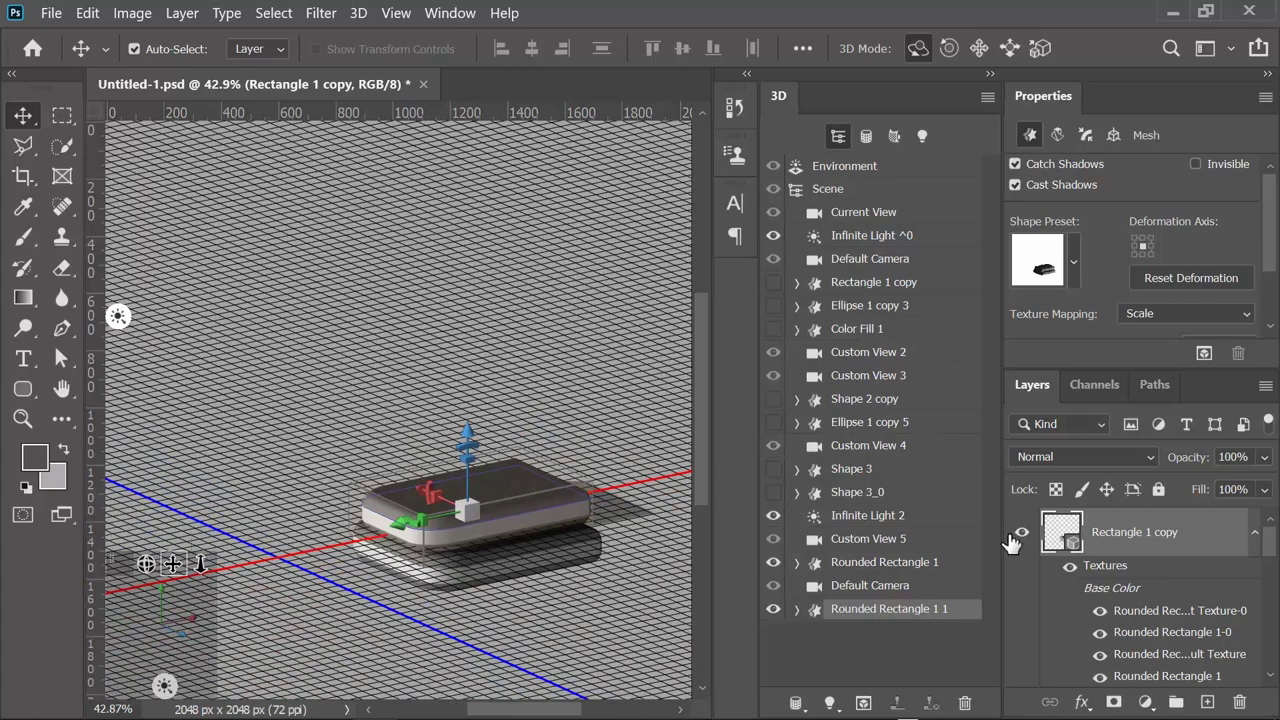
Set the base plate copy's bevel width to 0% and adjust its extrusion depth
{"action": "left_click", "coordinate": [1085, 134]}
{"action": "left_click", "coordinate": [1063, 250]}
{"action": "left_click_drag", "start_coordinate": [1069, 277], "coordinate": [1037, 293]}
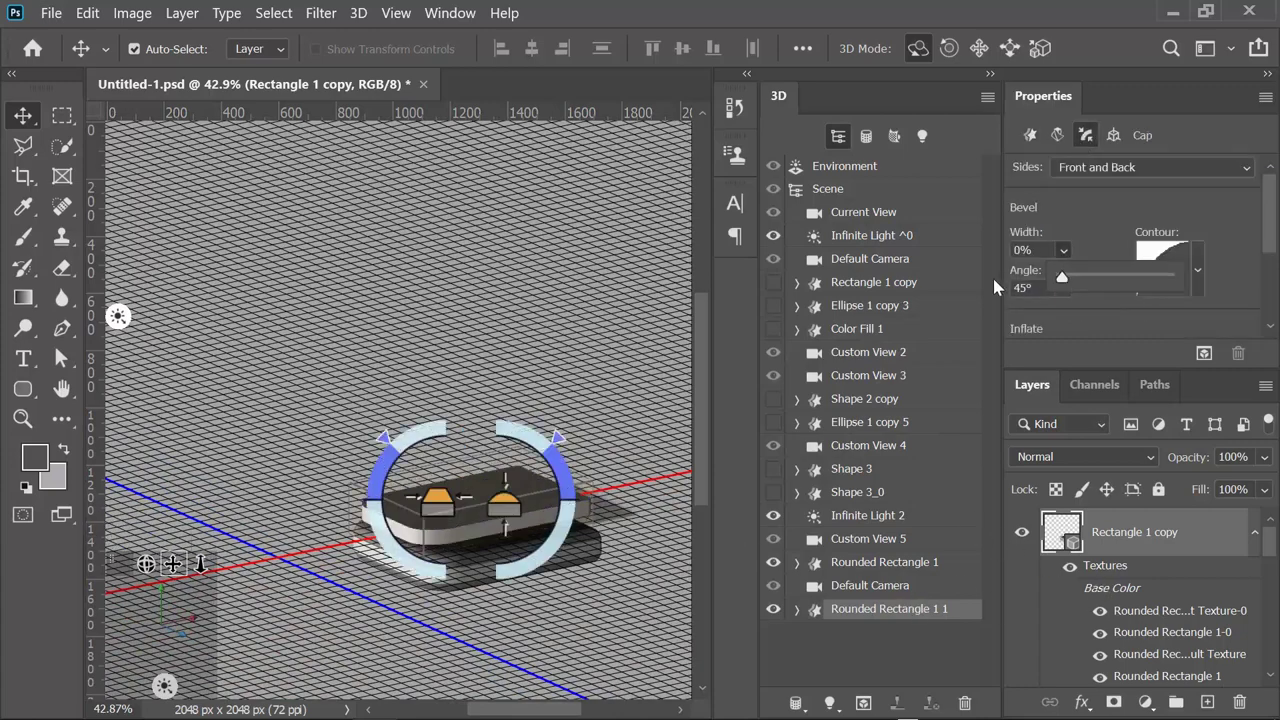
{"action": "left_click", "coordinate": [1029, 134]}
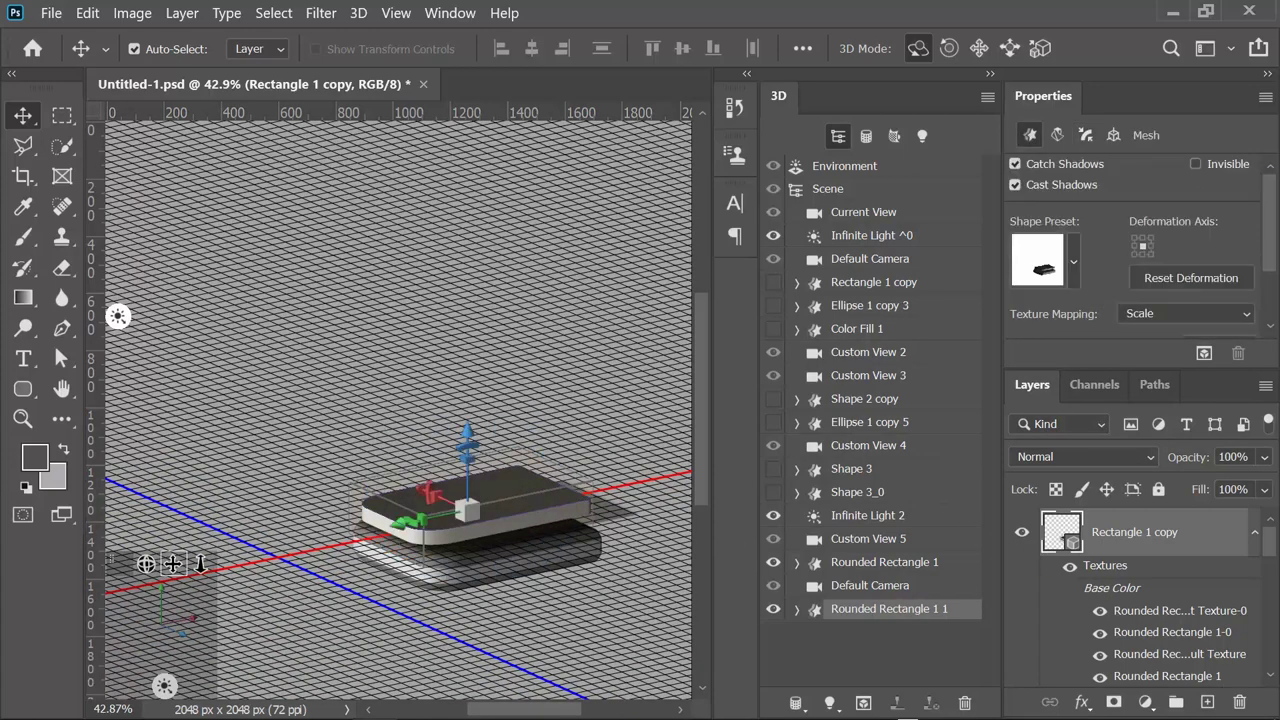
{"action": "scroll", "coordinate": [1130, 250], "scroll_direction": "down", "scroll_amount": 2}
{"action": "left_click_drag", "start_coordinate": [1136, 287], "coordinate": [1162, 287]}
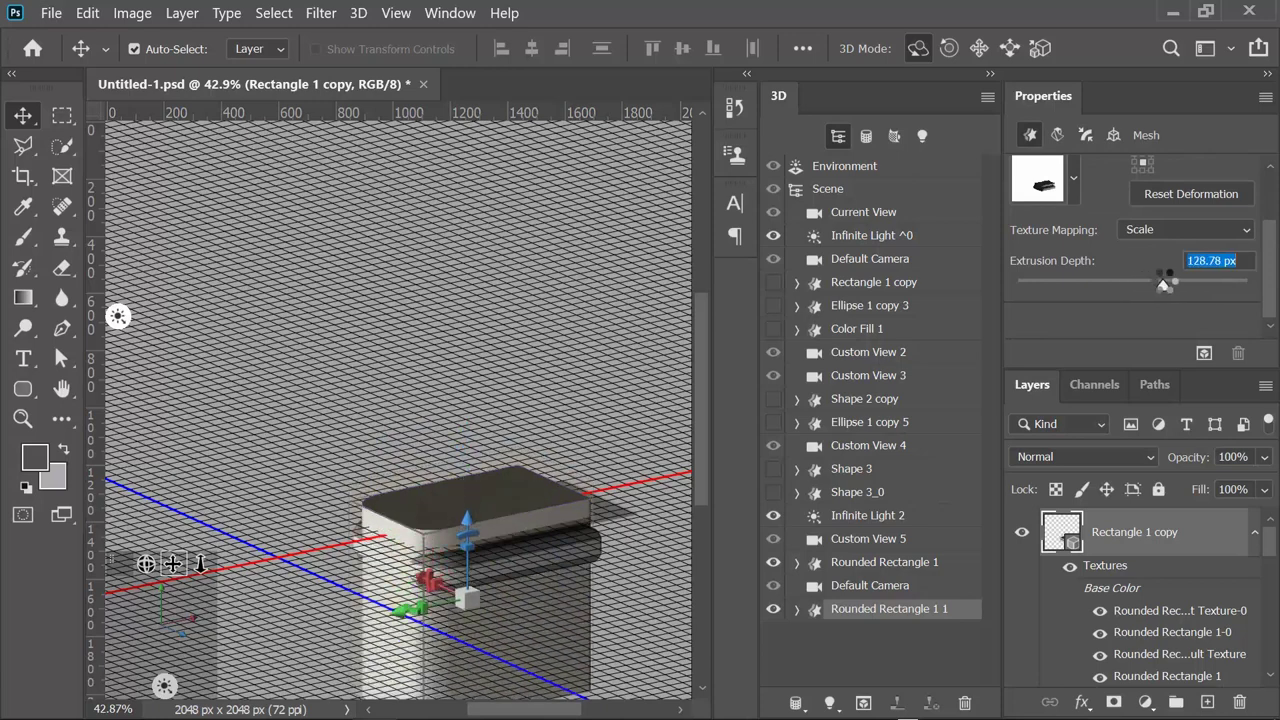
Deepen the magazine block to 280.25 px, shift it along Z, and show the other pistol parts again
{"action": "left_click_drag", "start_coordinate": [466, 495], "coordinate": [474, 395]}
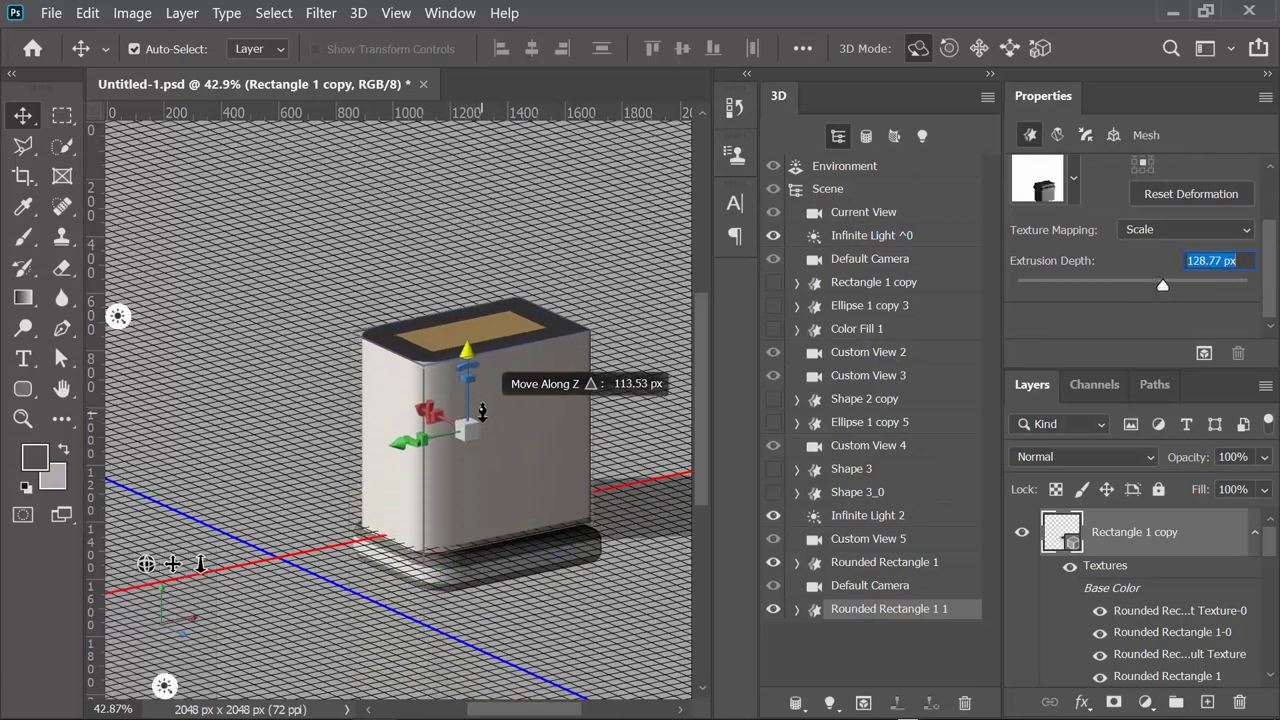
{"action": "left_click_drag", "start_coordinate": [1165, 289], "coordinate": [1191, 285]}
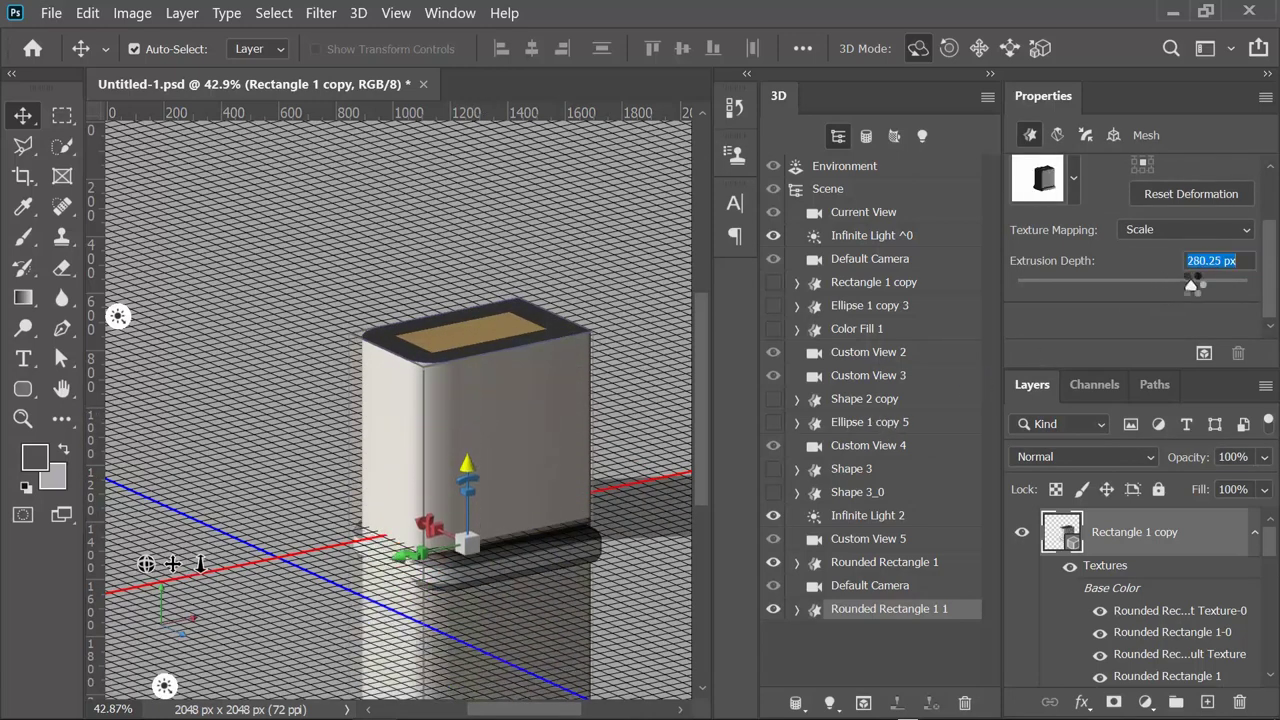
{"action": "left_click_drag", "start_coordinate": [463, 457], "coordinate": [481, 320]}
{"action": "left_click", "coordinate": [122, 558]}
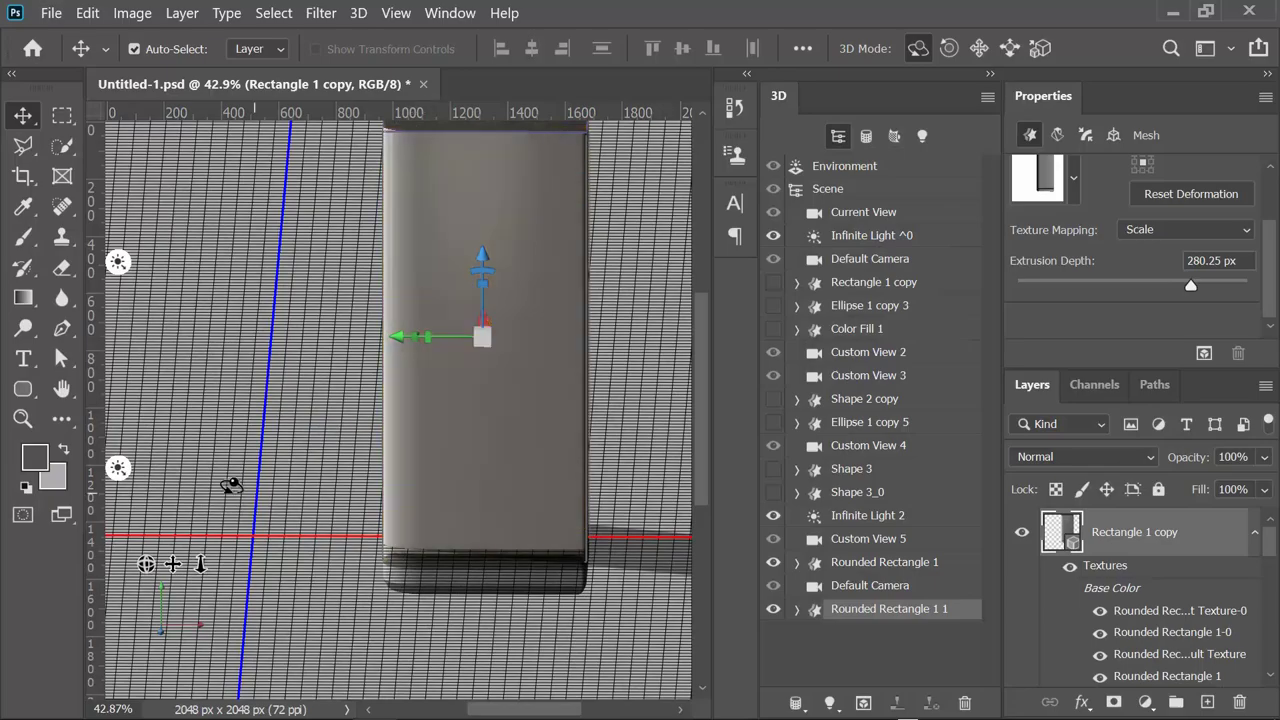
{"action": "mouse_move", "coordinate": [146, 564]}
{"action": "left_mouse_down"}
{"action": "mouse_move", "coordinate": [371, 358]}
{"action": "mouse_move", "coordinate": [438, 335]}
{"action": "left_mouse_up"}
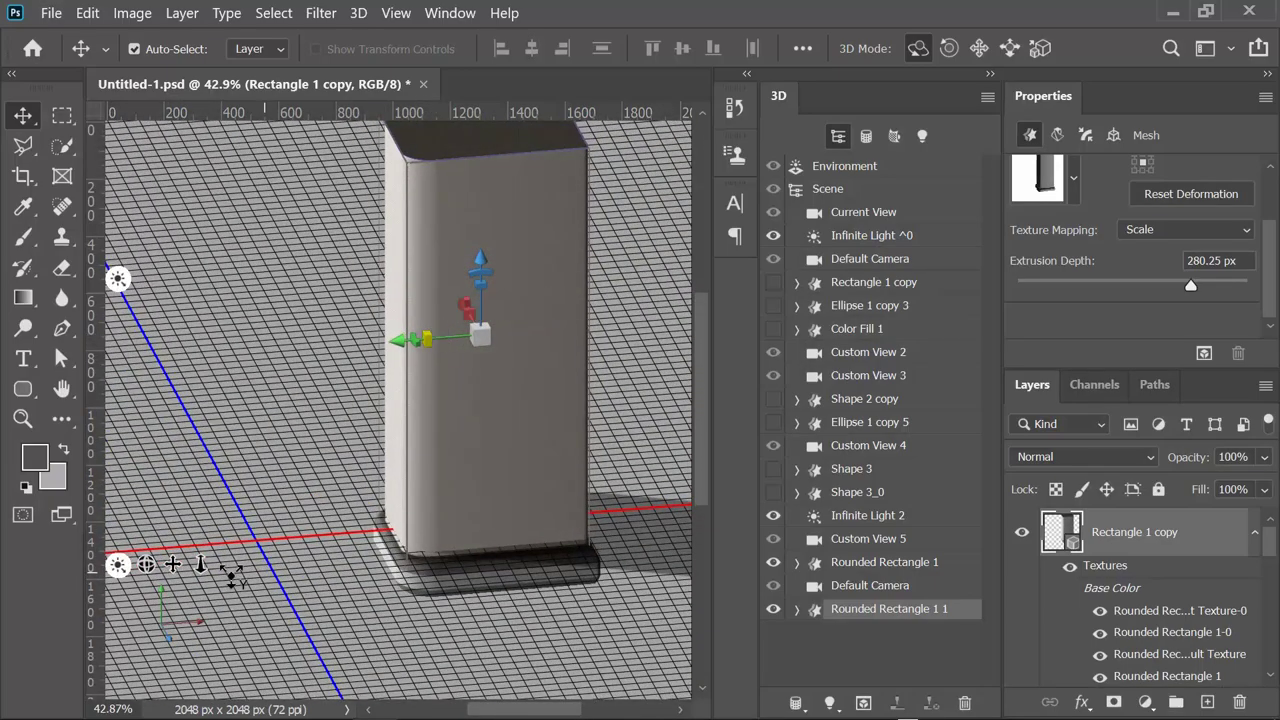
{"action": "mouse_move", "coordinate": [201, 564]}
{"action": "left_mouse_down"}
{"action": "mouse_move", "coordinate": [180, 517]}
{"action": "mouse_move", "coordinate": [230, 520]}
{"action": "left_mouse_up"}
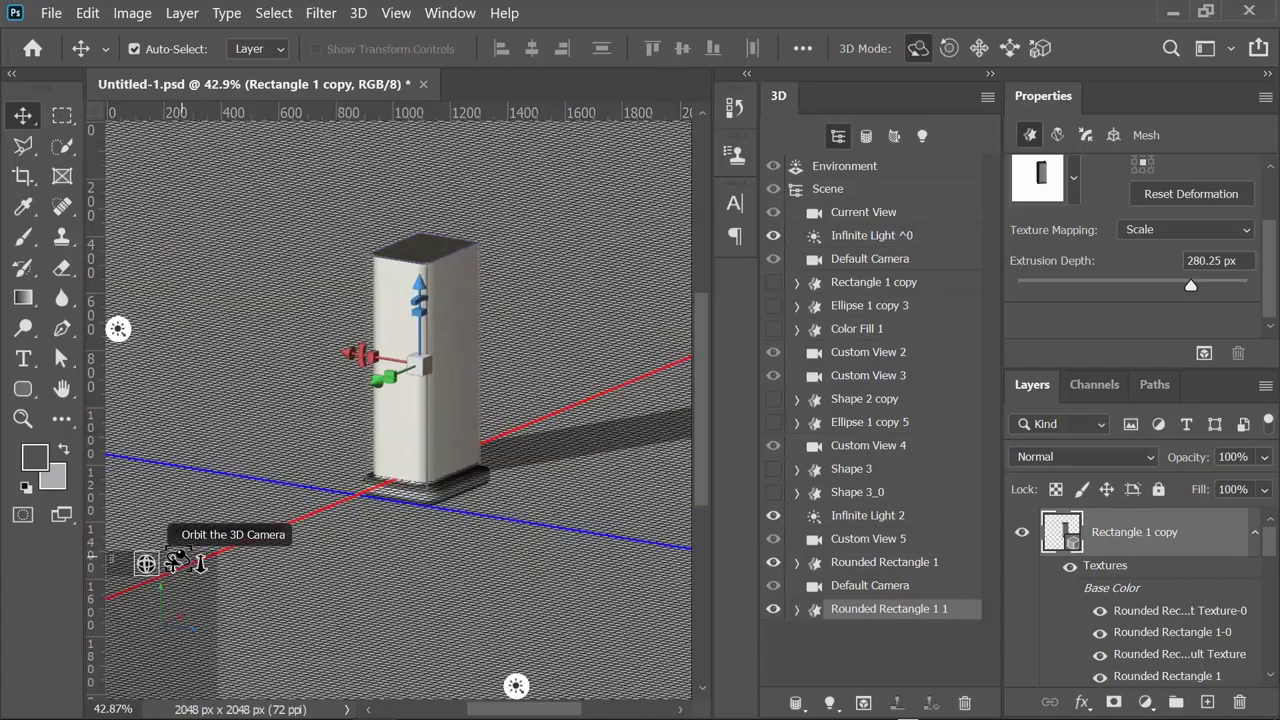
{"action": "left_click_drag", "start_coordinate": [882, 618], "coordinate": [904, 588]}
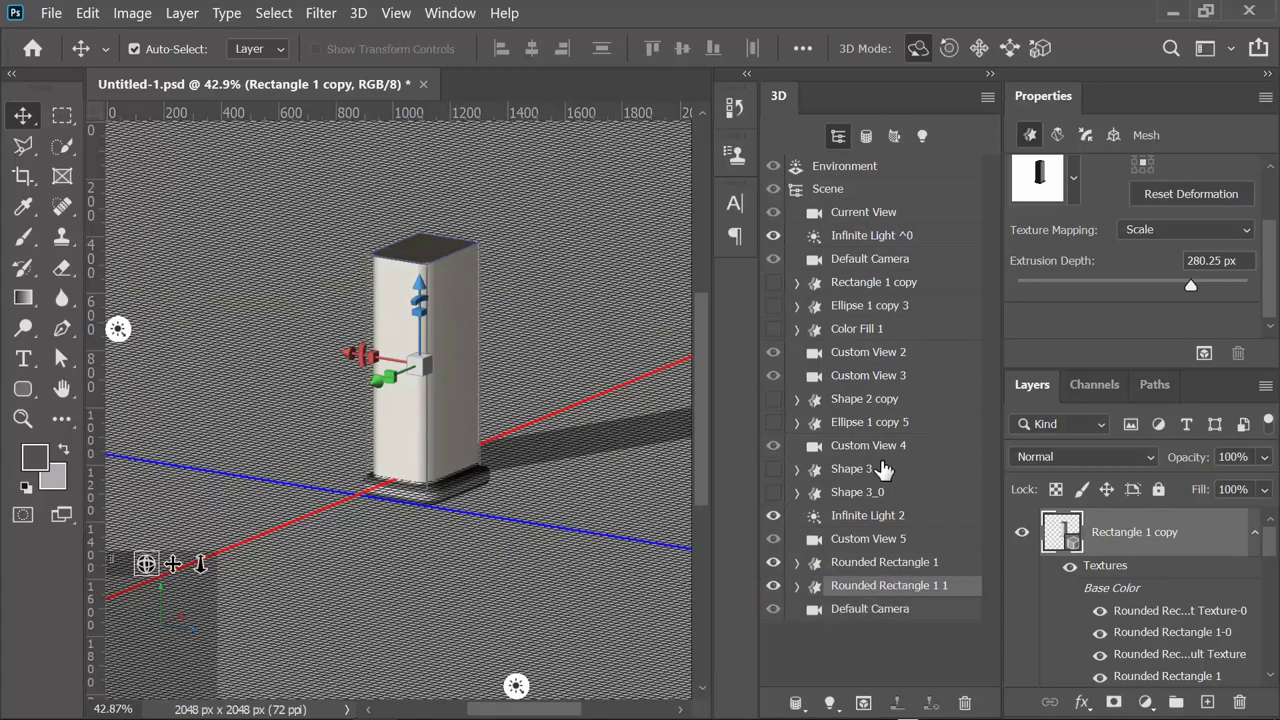
{"action": "left_click_drag", "start_coordinate": [773, 495], "coordinate": [776, 298]}
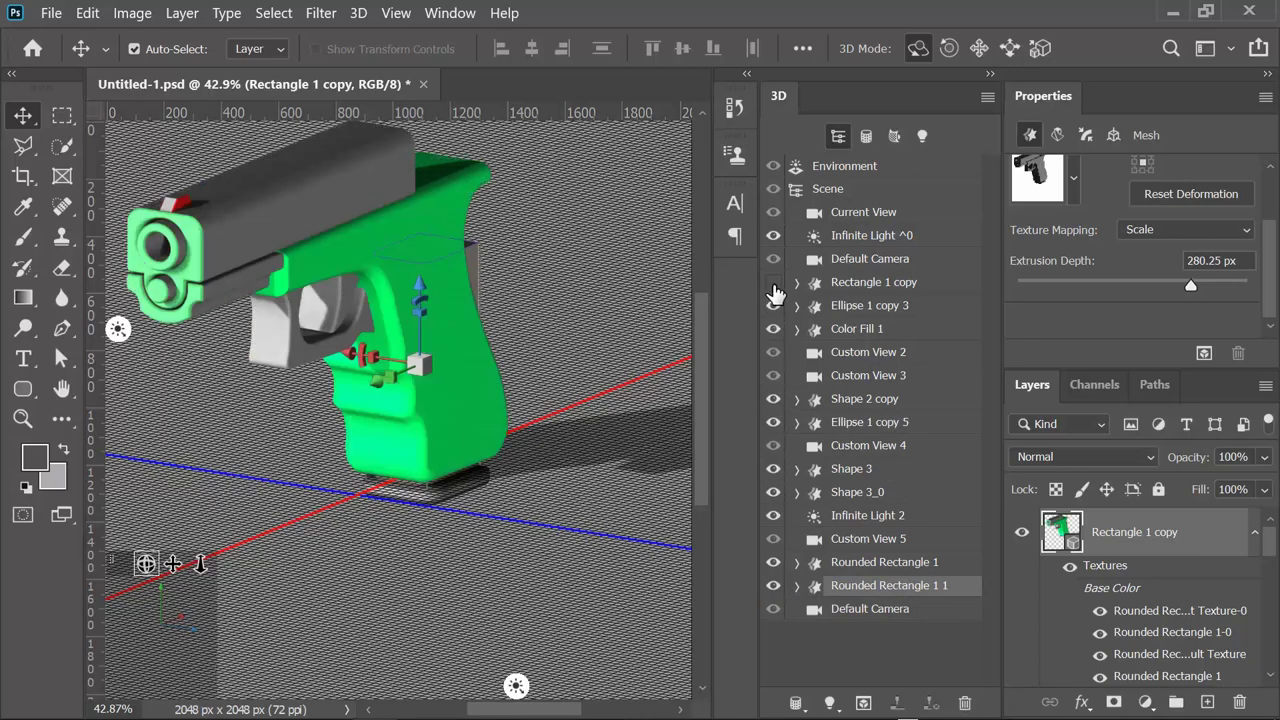
From a side view, apply a Shear deformation giving the magazine a -27° vertical angle
{"action": "left_click", "coordinate": [773, 284]}
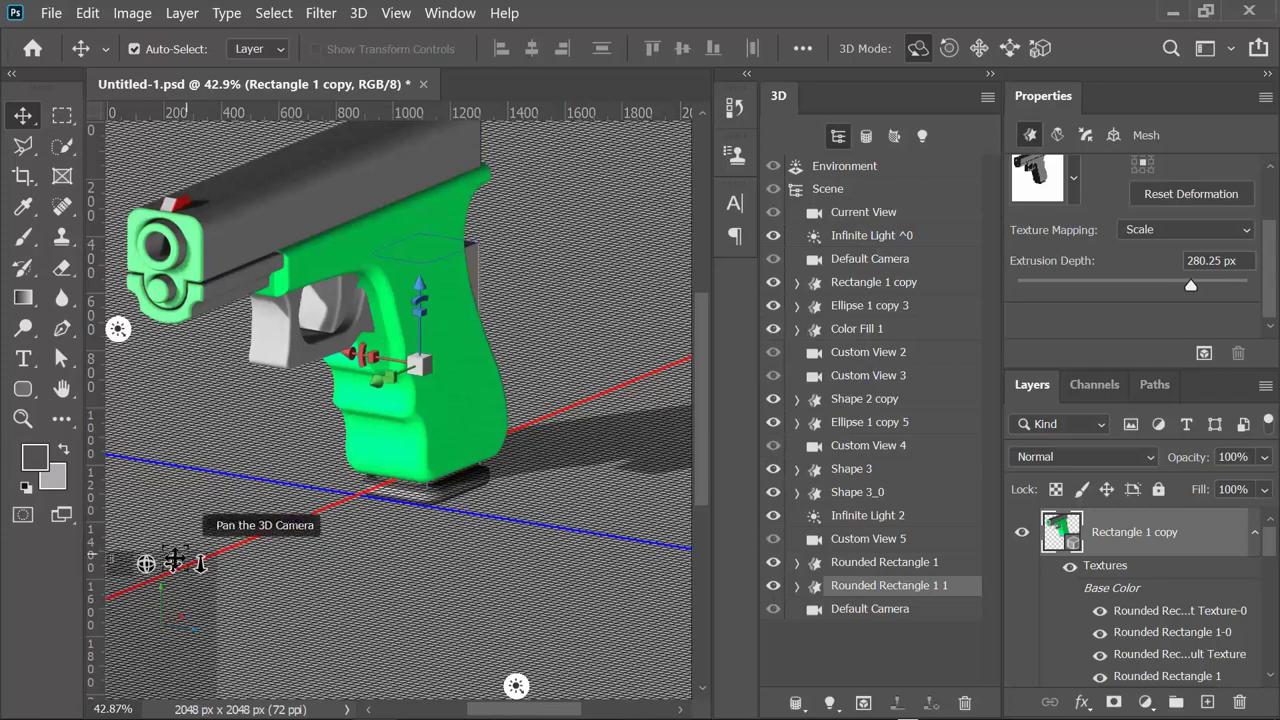
{"action": "mouse_move", "coordinate": [146, 564]}
{"action": "left_mouse_down"}
{"action": "mouse_move", "coordinate": [86, 551]}
{"action": "mouse_move", "coordinate": [100, 553]}
{"action": "left_mouse_up"}
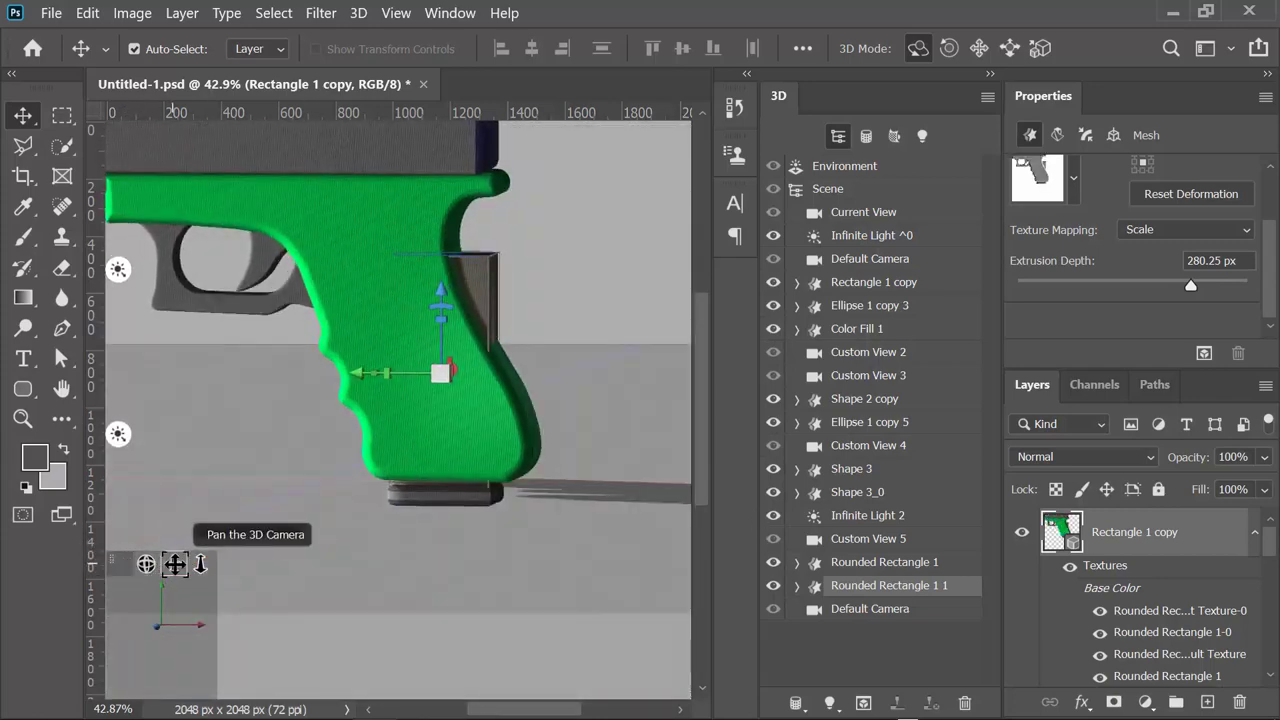
{"action": "left_click_drag", "start_coordinate": [175, 564], "coordinate": [186, 571]}
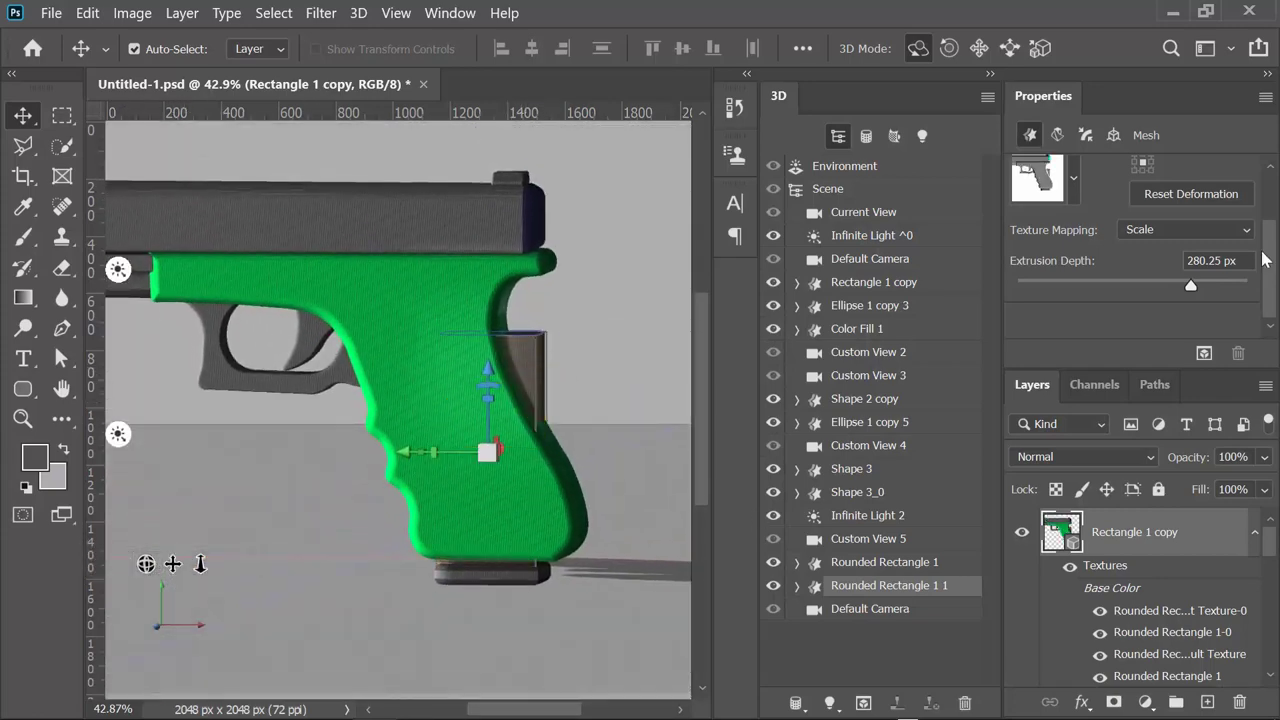
{"action": "scroll", "coordinate": [1262, 258], "scroll_direction": "up", "scroll_amount": 2}
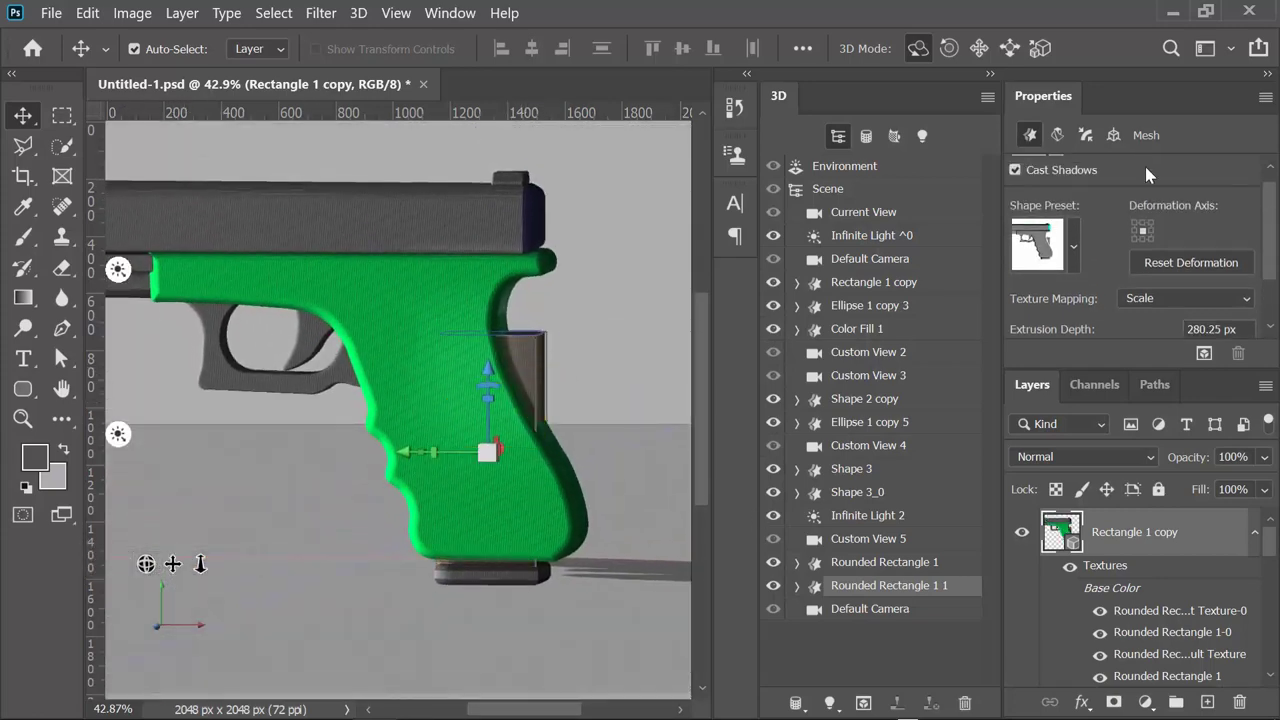
{"action": "left_click", "coordinate": [1057, 134]}
{"action": "left_click_drag", "start_coordinate": [1272, 232], "coordinate": [1270, 295]}
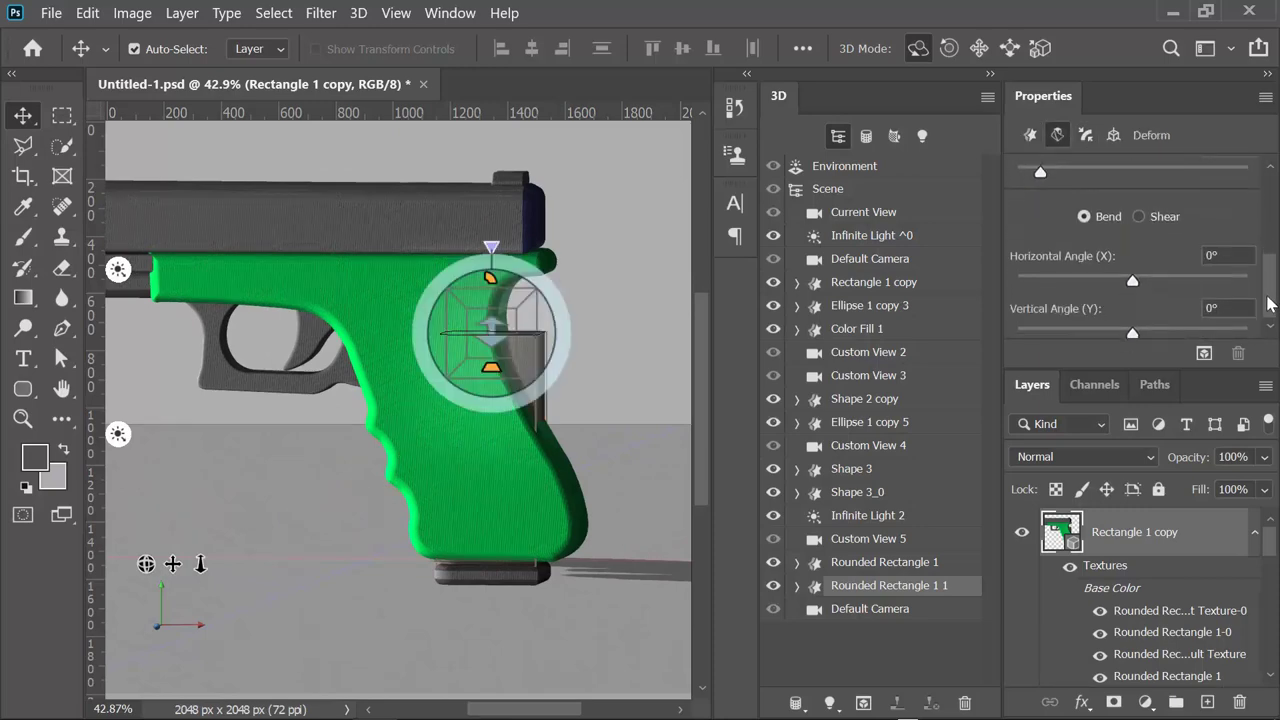
{"action": "left_click", "coordinate": [1139, 218]}
{"action": "mouse_move", "coordinate": [1132, 281]}
{"action": "left_mouse_down"}
{"action": "mouse_move", "coordinate": [1115, 283]}
{"action": "mouse_move", "coordinate": [1132, 281]}
{"action": "left_mouse_up"}
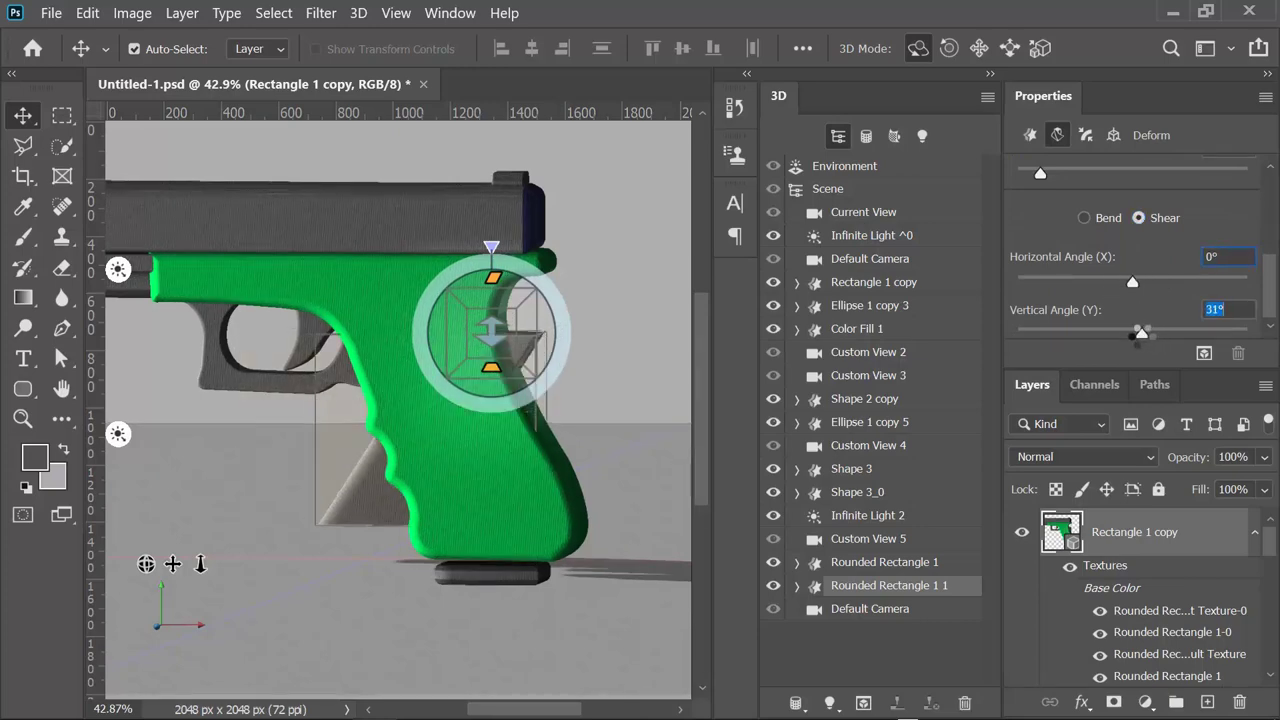
{"action": "left_click_drag", "start_coordinate": [1132, 333], "coordinate": [1132, 333]}
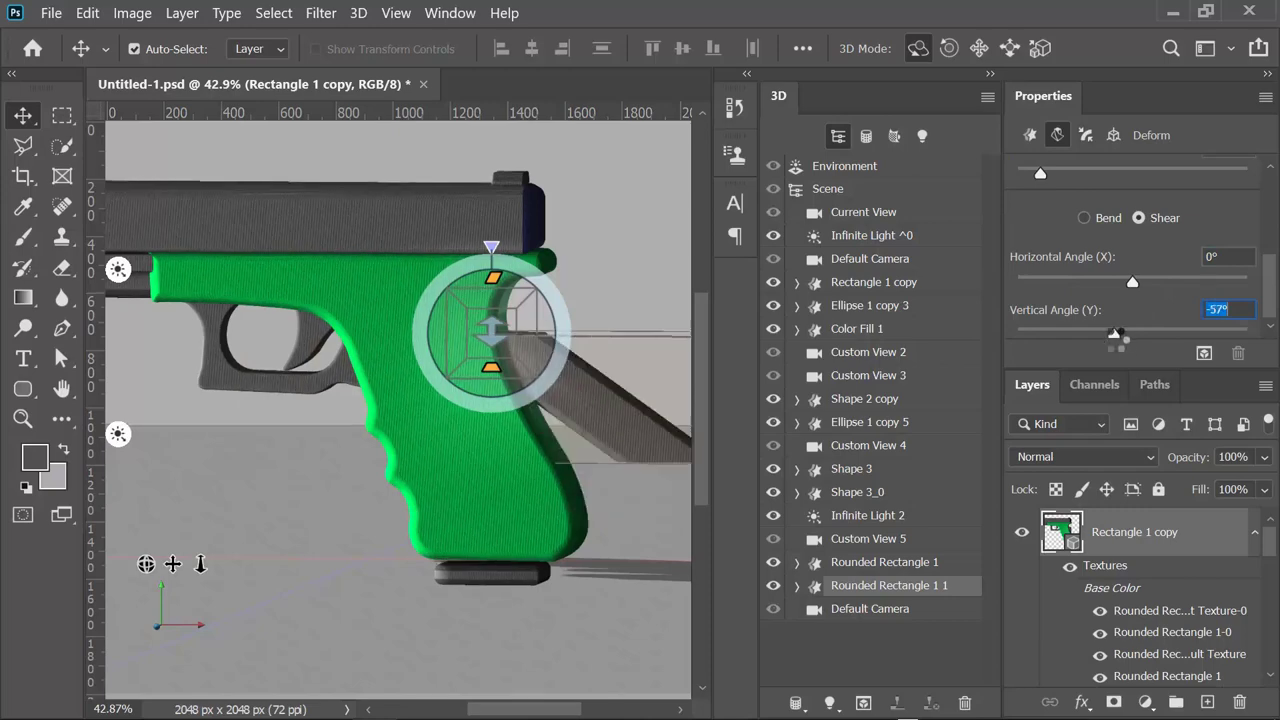
{"action": "left_click_drag", "start_coordinate": [1111, 337], "coordinate": [1125, 338]}
Move the magazine about 73 px toward the grip, lower it on Z, nudge Y, then show all parts
{"action": "left_click", "coordinate": [878, 585]}
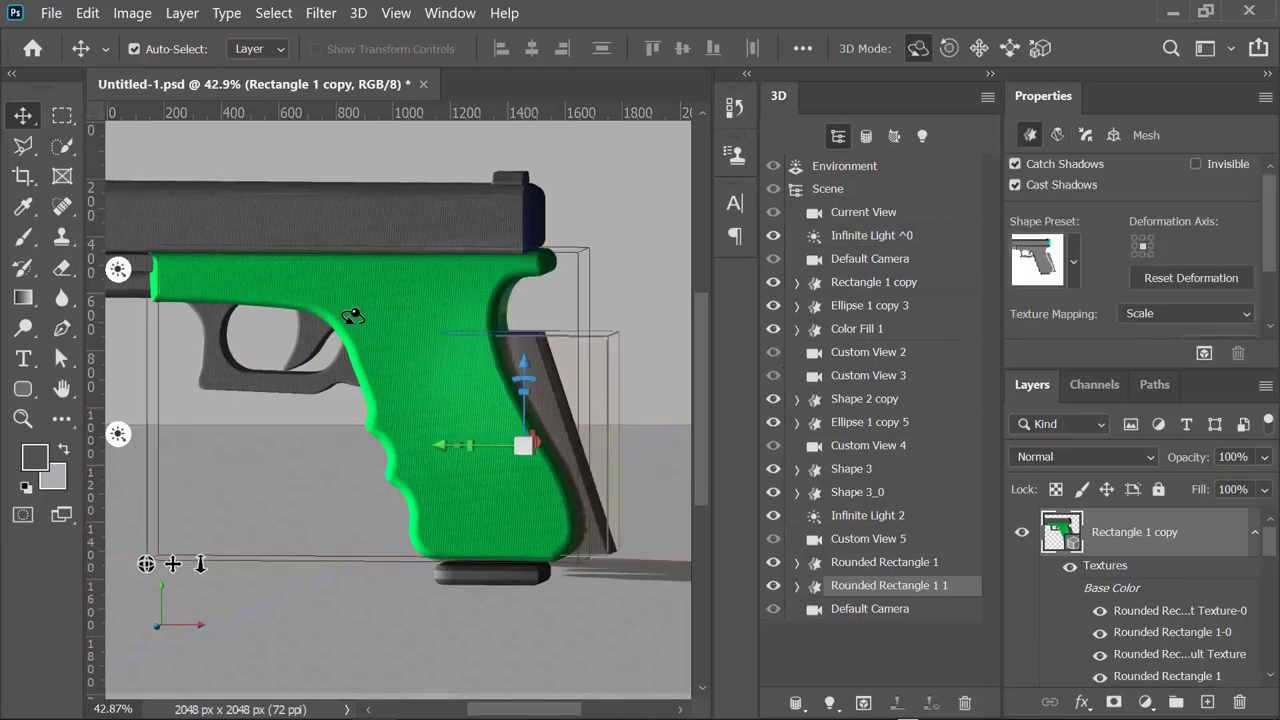
{"action": "left_click_drag", "start_coordinate": [438, 447], "coordinate": [365, 447]}
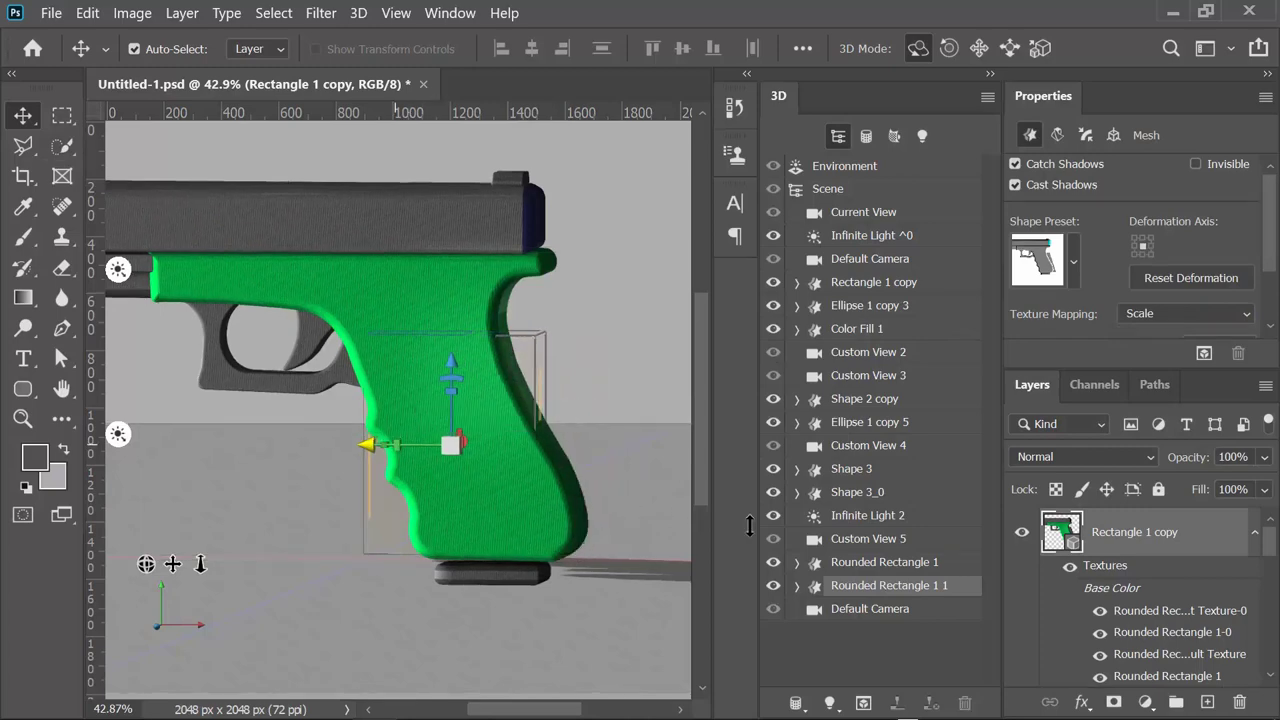
{"action": "left_click_drag", "start_coordinate": [775, 475], "coordinate": [773, 305]}
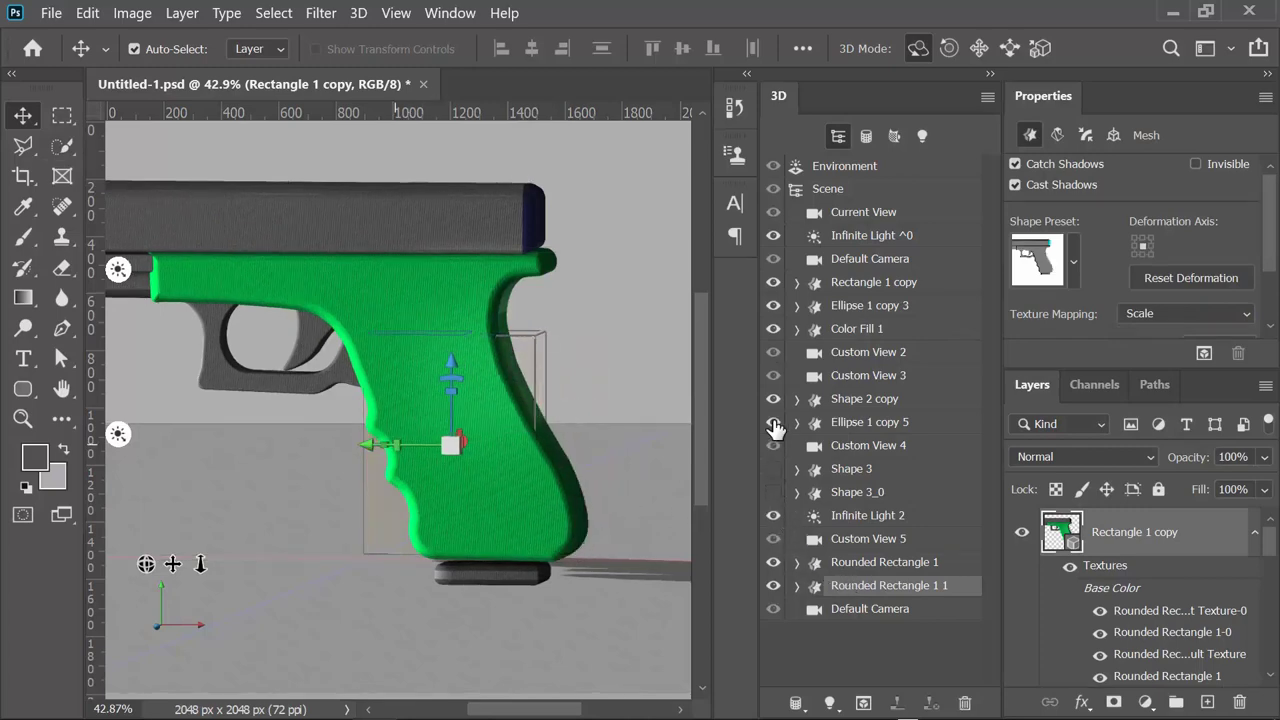
{"action": "left_click_drag", "start_coordinate": [452, 358], "coordinate": [452, 368]}
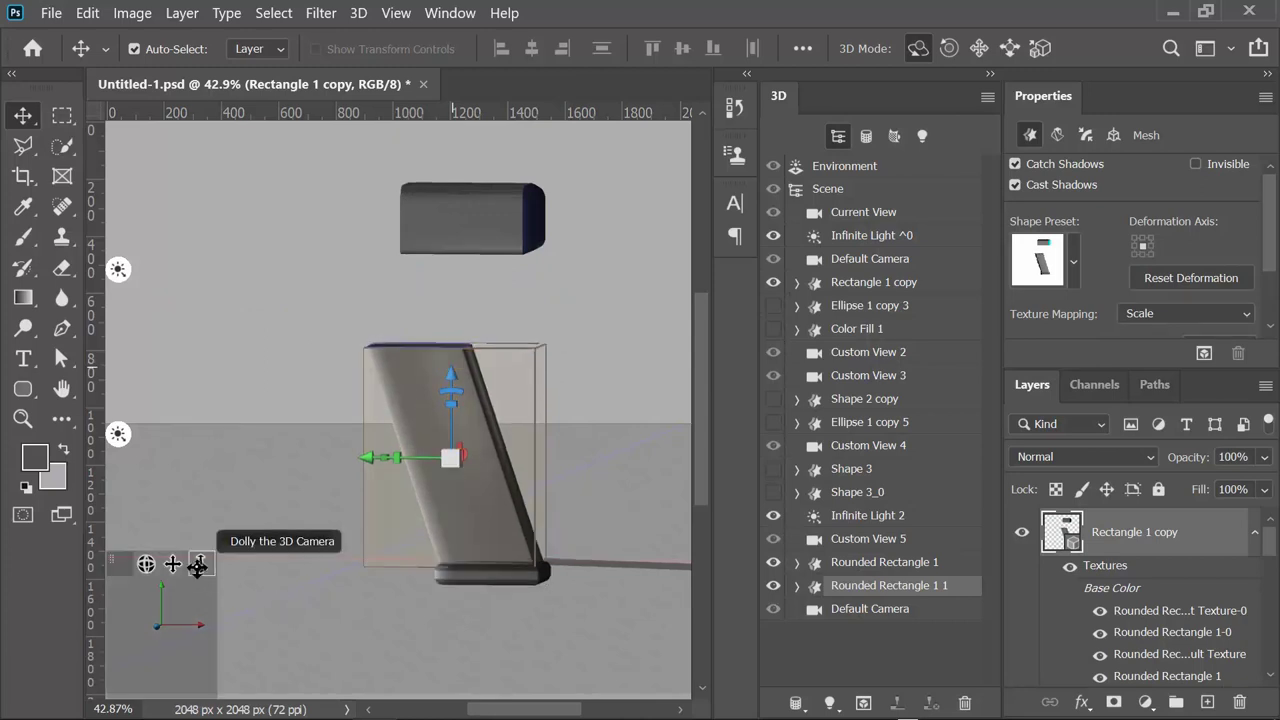
{"action": "left_click_drag", "start_coordinate": [200, 564], "coordinate": [143, 515]}
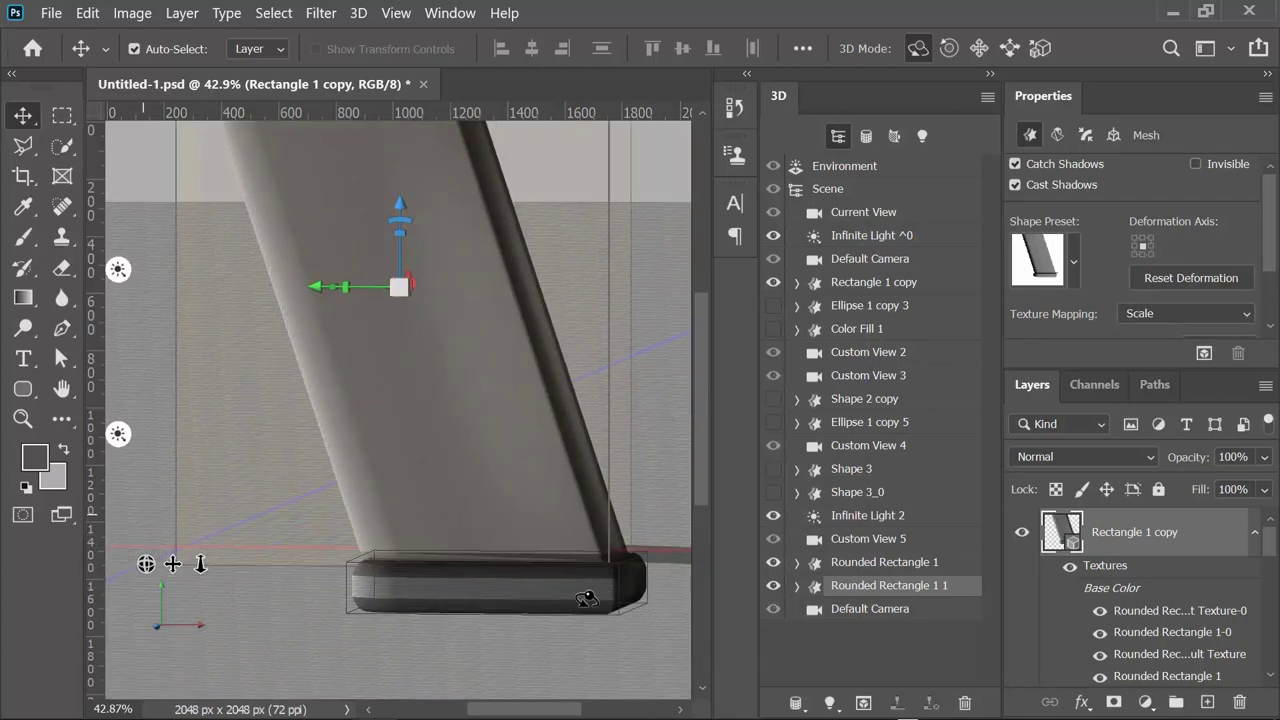
{"action": "left_click_drag", "start_coordinate": [318, 286], "coordinate": [323, 287]}
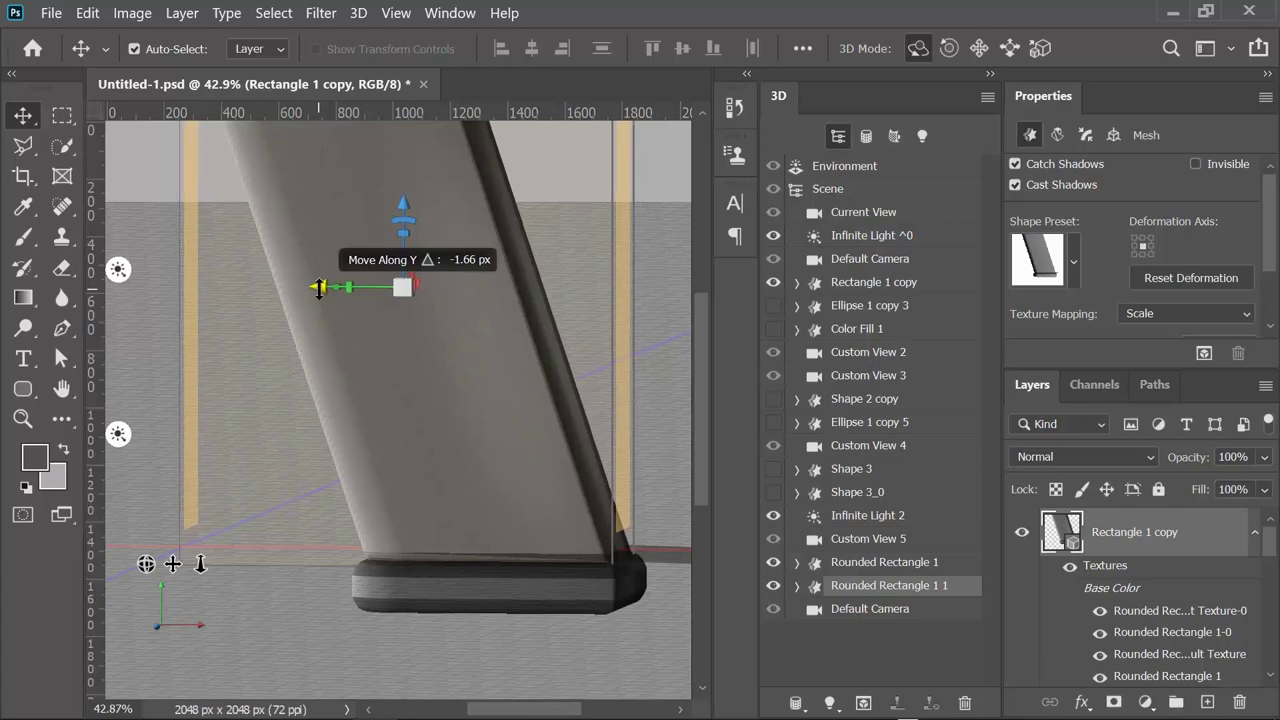
{"action": "mouse_move", "coordinate": [200, 564]}
{"action": "left_mouse_down"}
{"action": "mouse_move", "coordinate": [200, 480]}
{"action": "mouse_move", "coordinate": [149, 391]}
{"action": "left_mouse_up"}
{"action": "left_click_drag", "start_coordinate": [773, 491], "coordinate": [775, 312]}
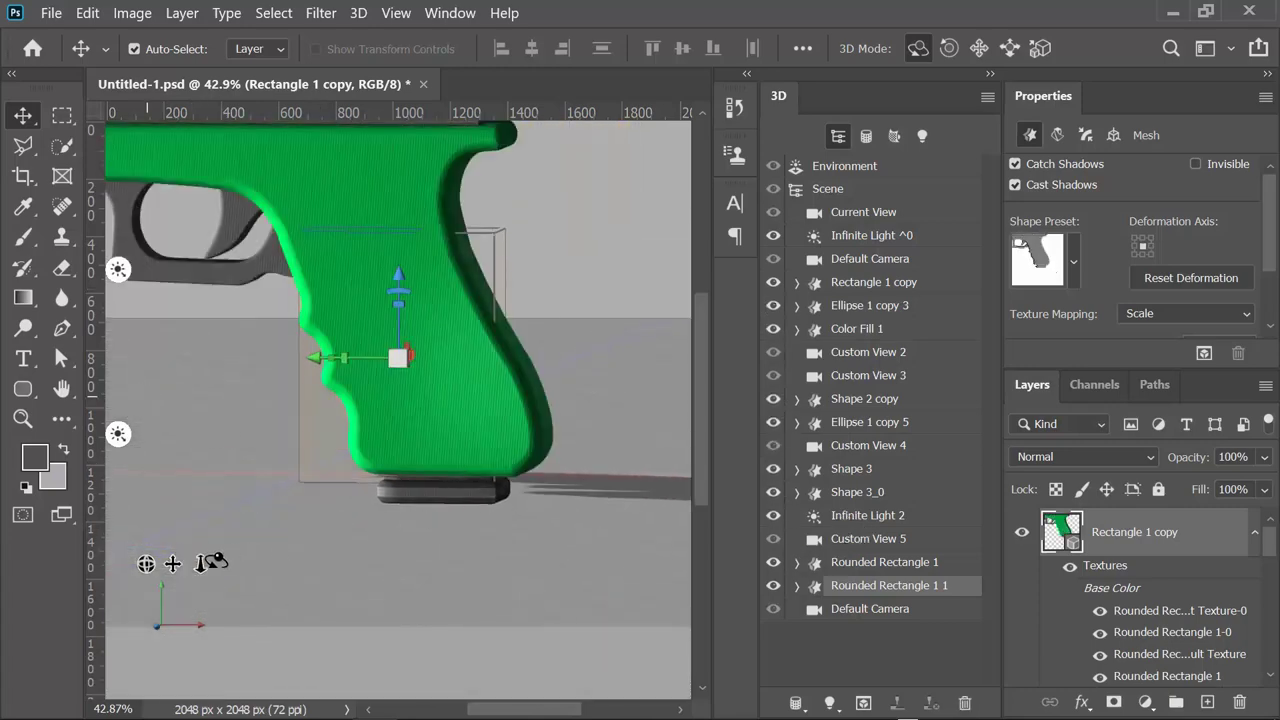
{"action": "mouse_move", "coordinate": [200, 564]}
{"action": "left_mouse_down"}
{"action": "mouse_move", "coordinate": [183, 460]}
{"action": "mouse_move", "coordinate": [212, 690]}
{"action": "left_mouse_up"}
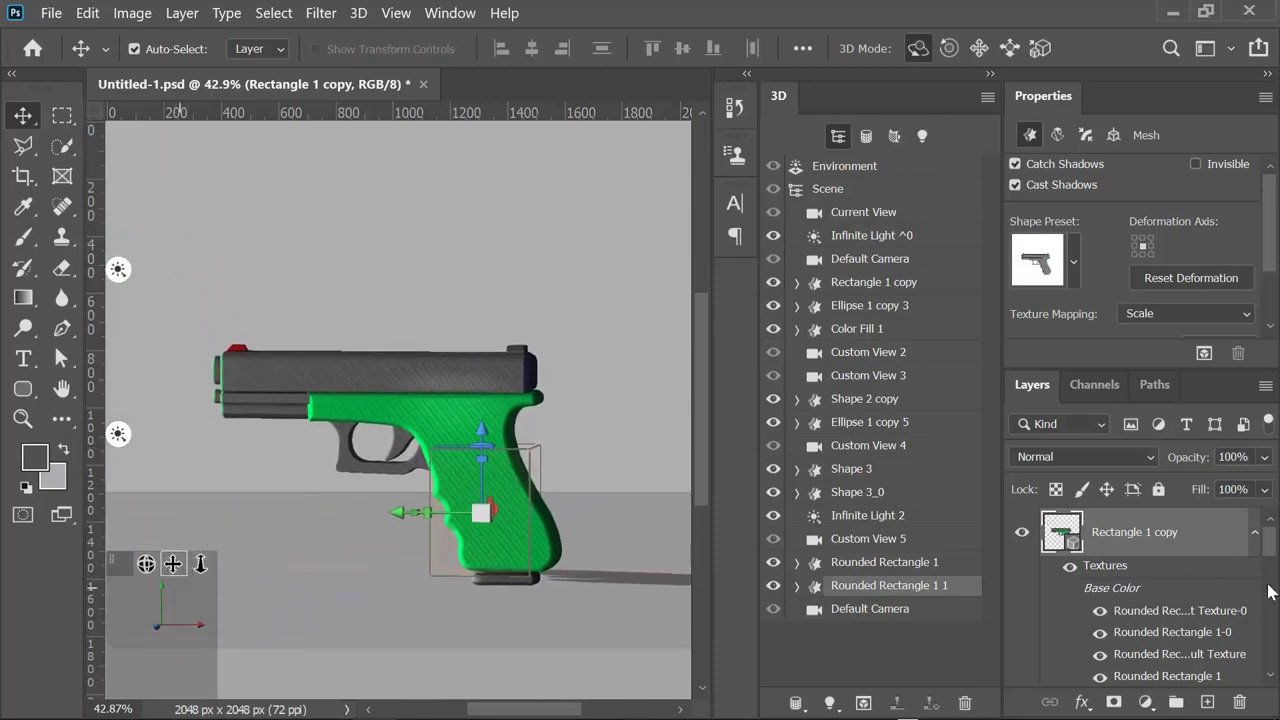
Switch the camera to Custom View 5 and save the document as Untitled-1_part 2.psd
{"action": "scroll", "coordinate": [1268, 591], "scroll_direction": "down", "scroll_amount": 5}
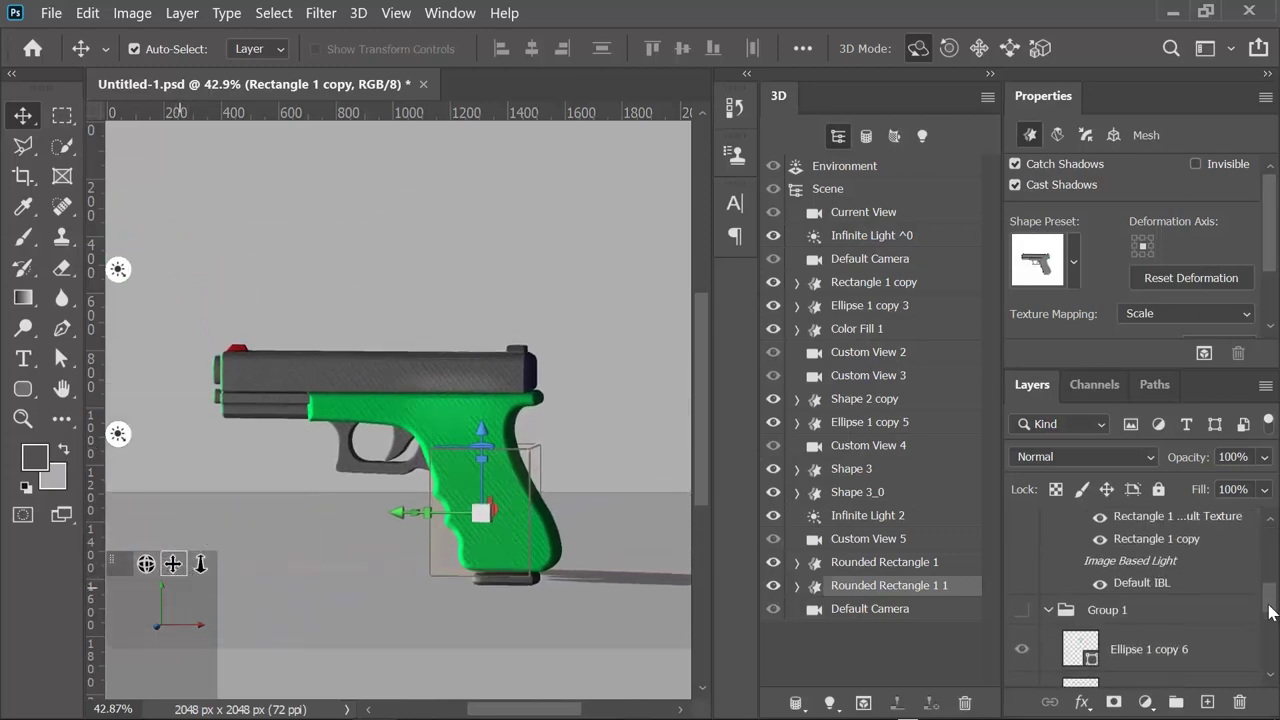
{"action": "scroll", "coordinate": [1268, 591], "scroll_direction": "up", "scroll_amount": 5}
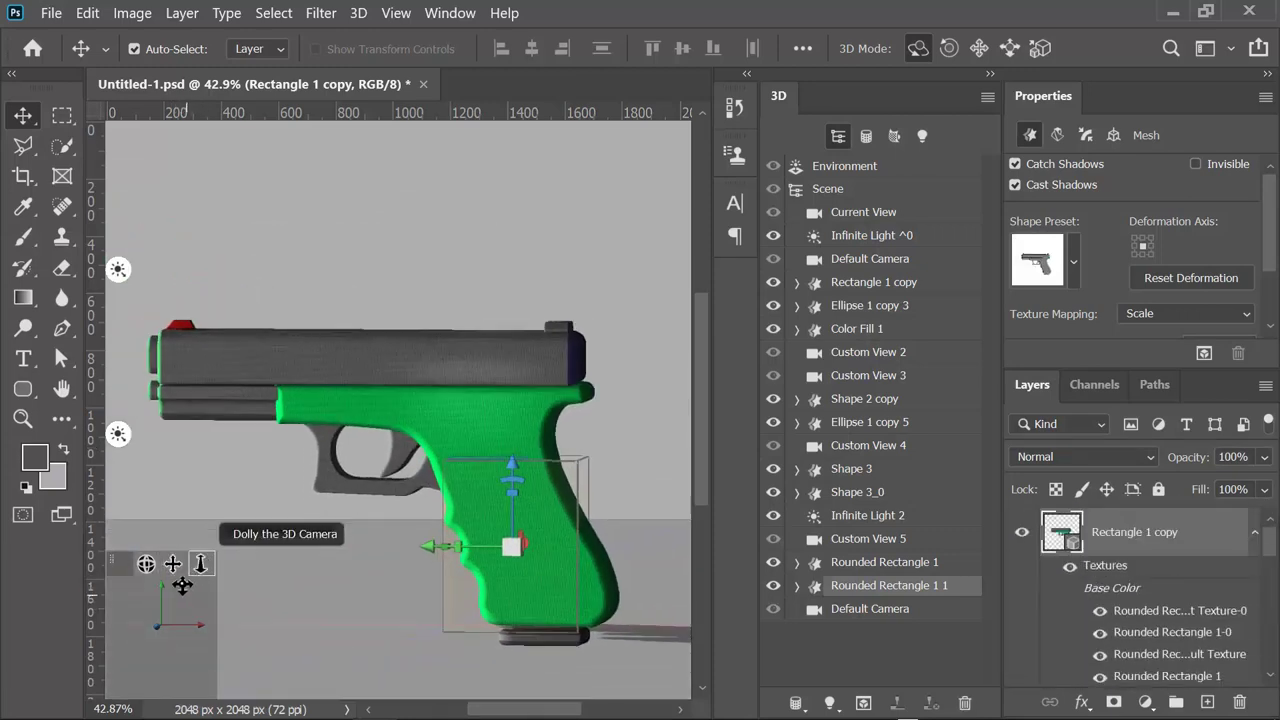
{"action": "mouse_move", "coordinate": [146, 564]}
{"action": "left_mouse_down"}
{"action": "mouse_move", "coordinate": [426, 567]}
{"action": "mouse_move", "coordinate": [420, 598]}
{"action": "left_mouse_up"}
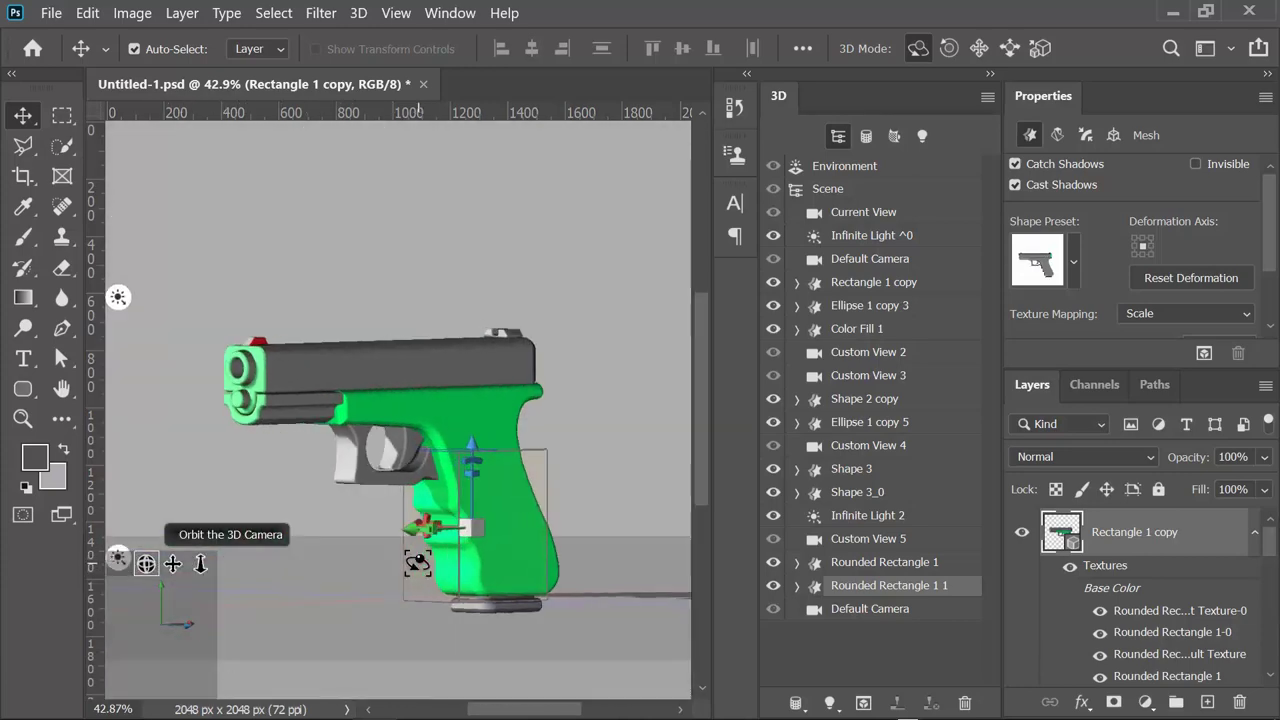
{"action": "left_click_drag", "start_coordinate": [200, 564], "coordinate": [183, 600]}
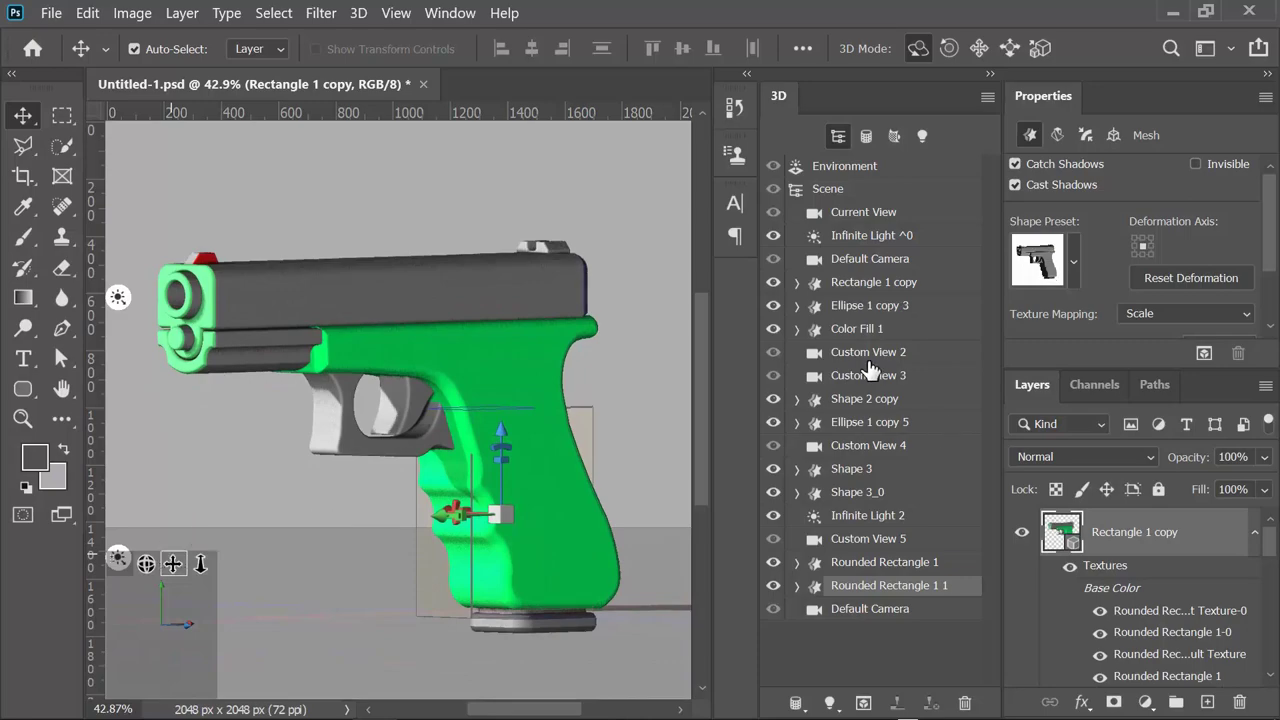
{"action": "left_click", "coordinate": [860, 609]}
{"action": "left_click", "coordinate": [860, 540]}
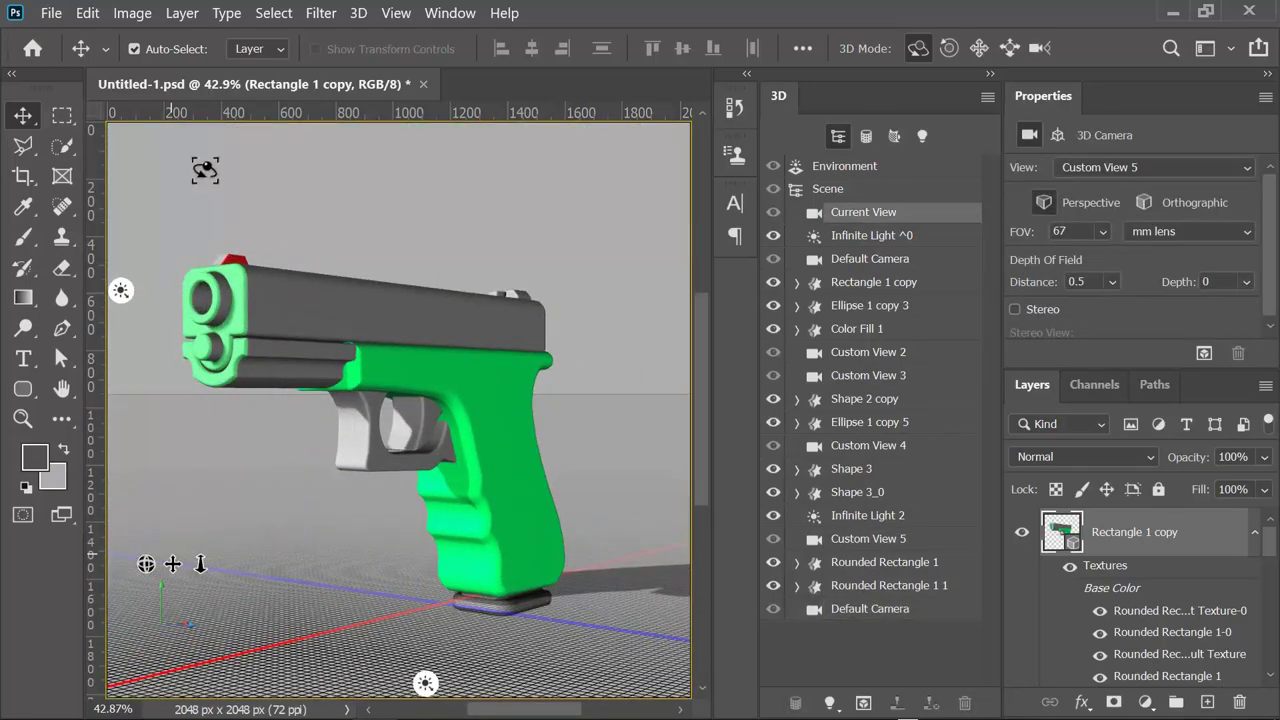
{"action": "left_click", "coordinate": [51, 12]}
{"action": "left_click", "coordinate": [50, 260]}
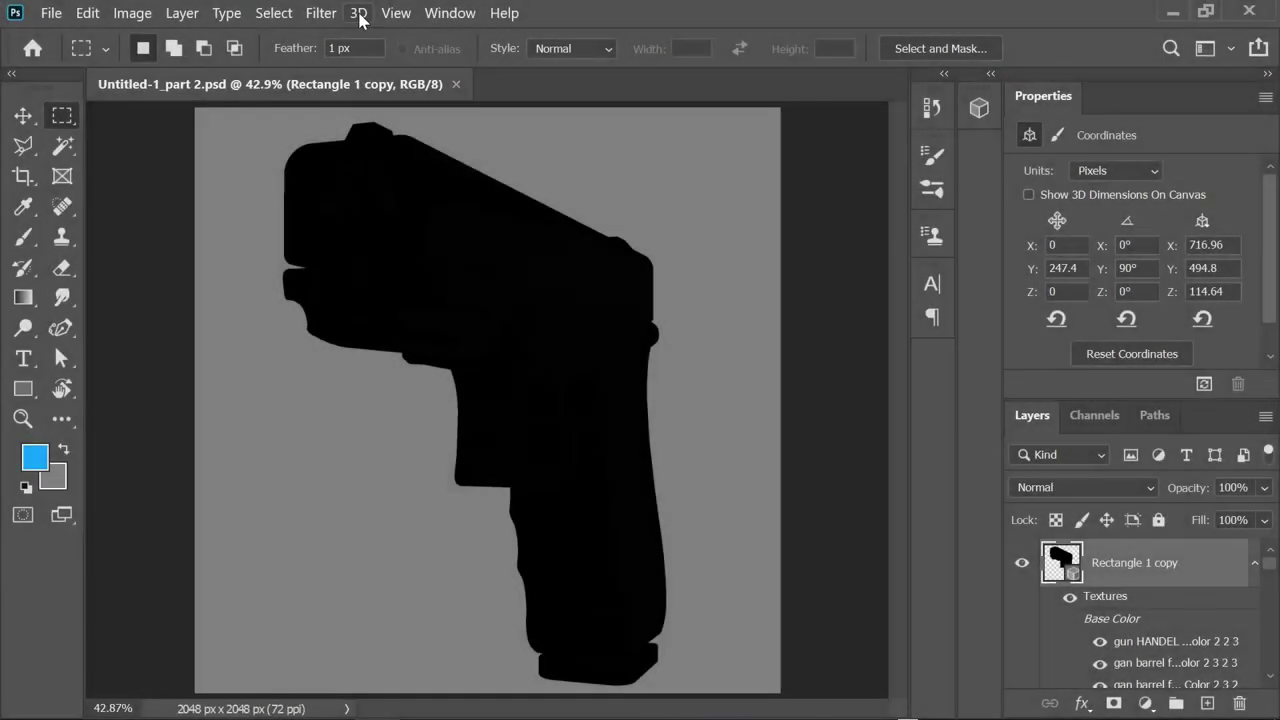
Start rendering the pistol's 3D layer with 3D > Render 3D Layer
{"action": "left_click", "coordinate": [359, 13]}
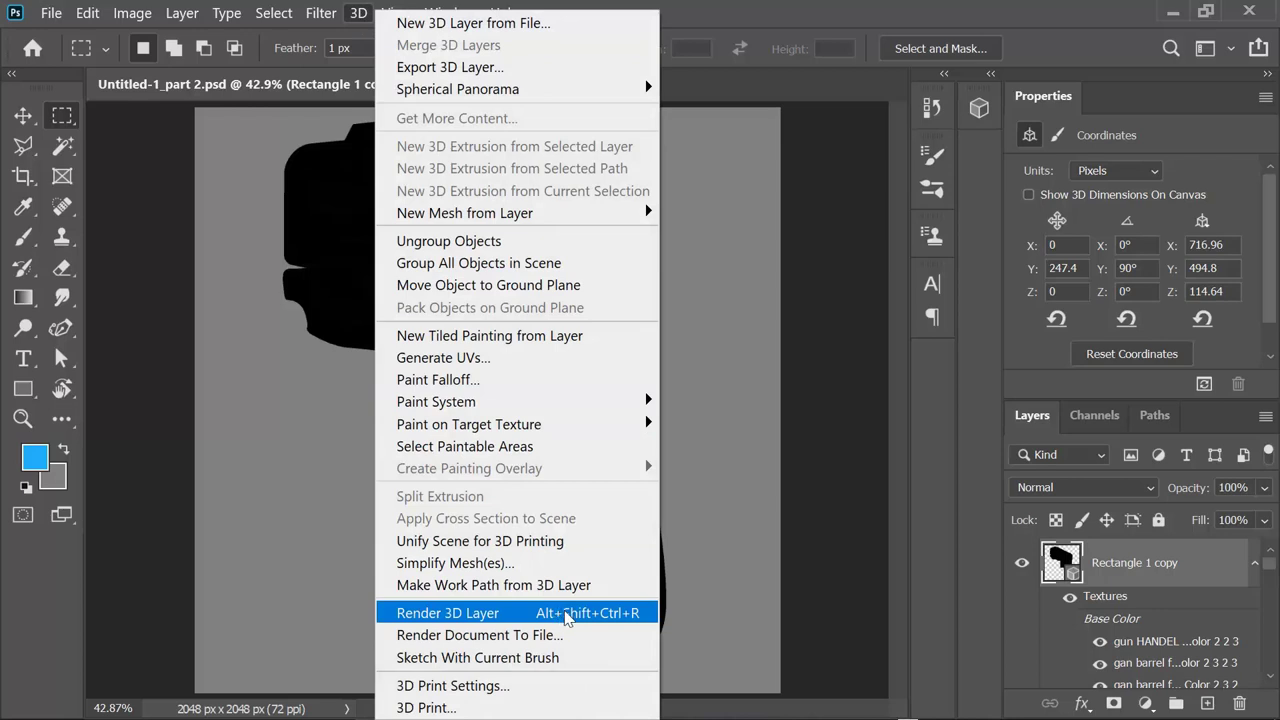
{"action": "left_click", "coordinate": [566, 619]}
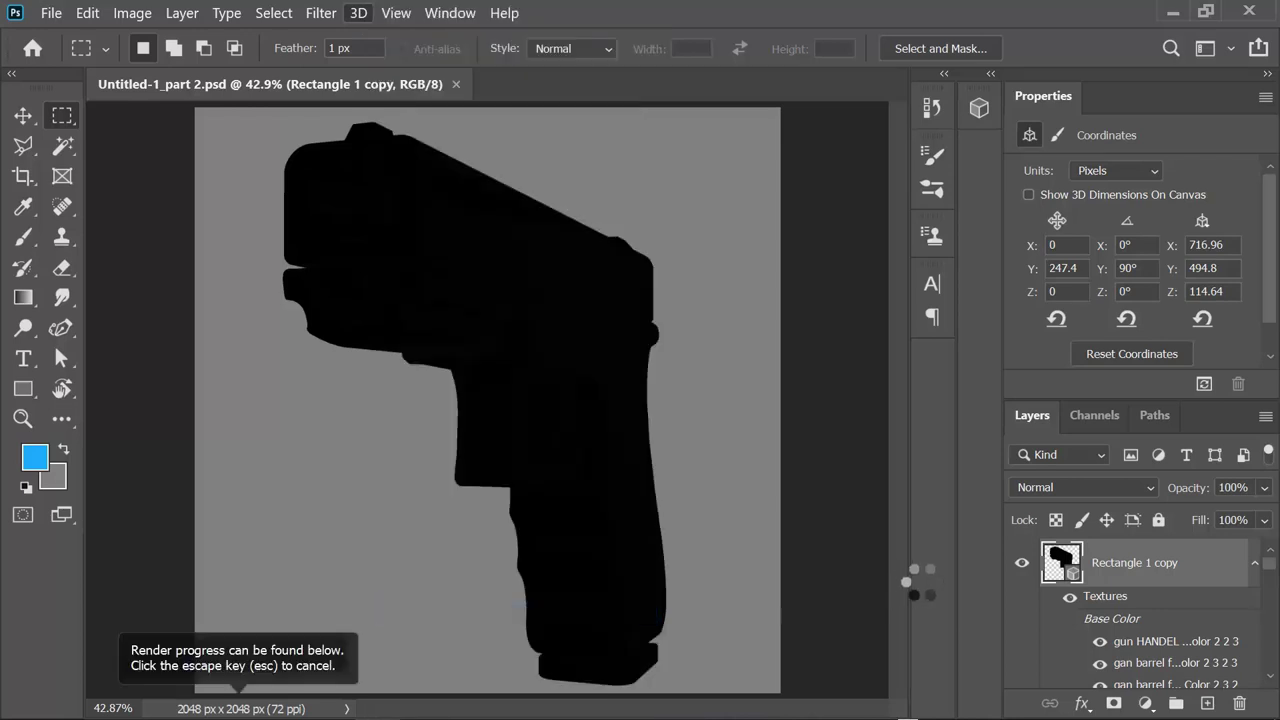